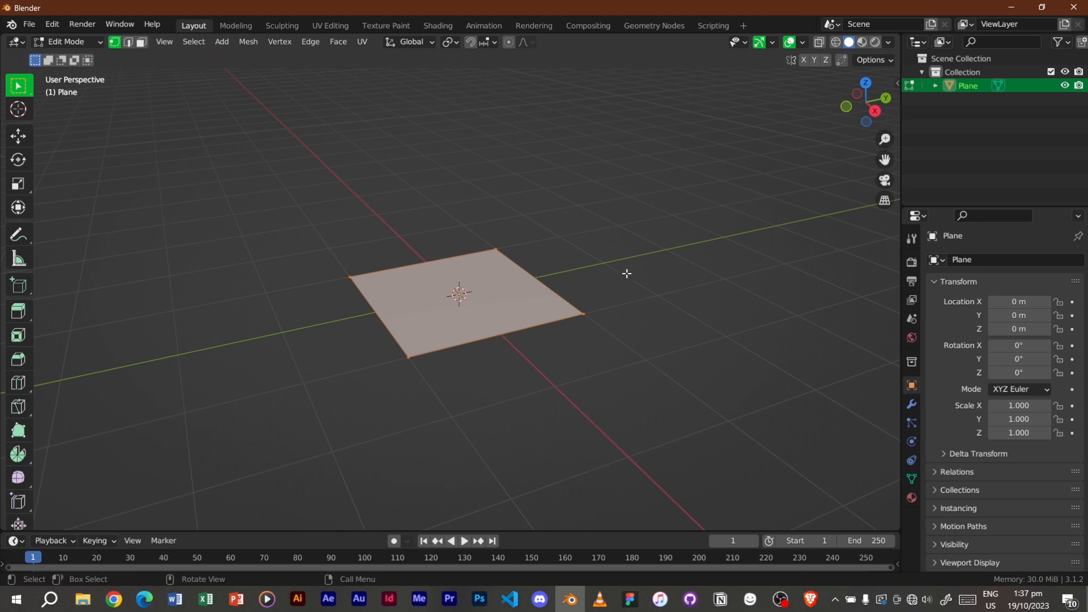
Bevel the plane's corner vertices with a 0.5 m width and 5 segments, and return to Object Mode
key("ctrl+shift+b")
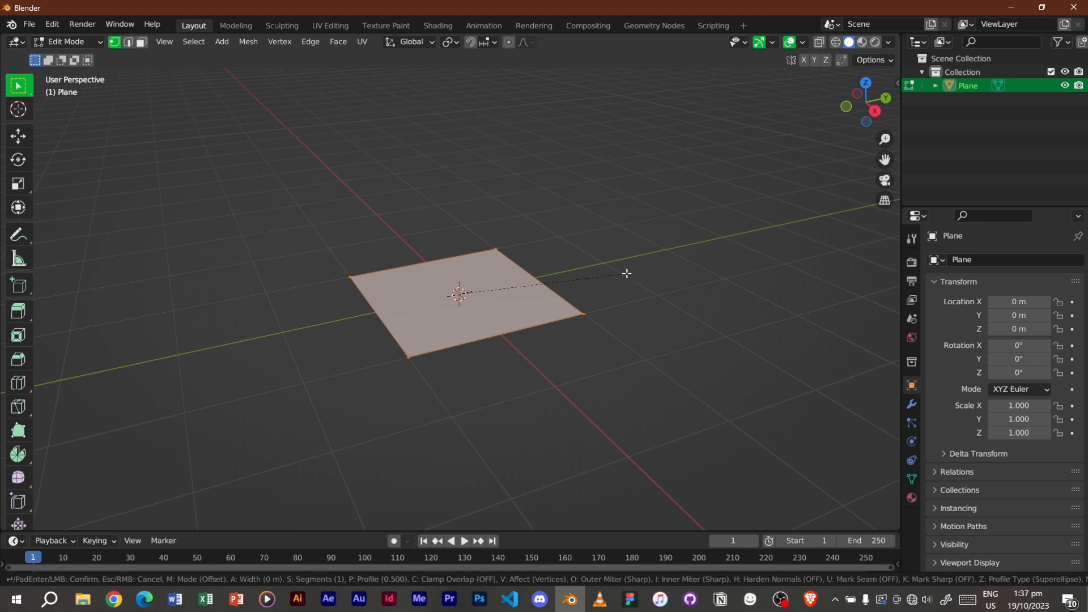
left_click(646, 281)
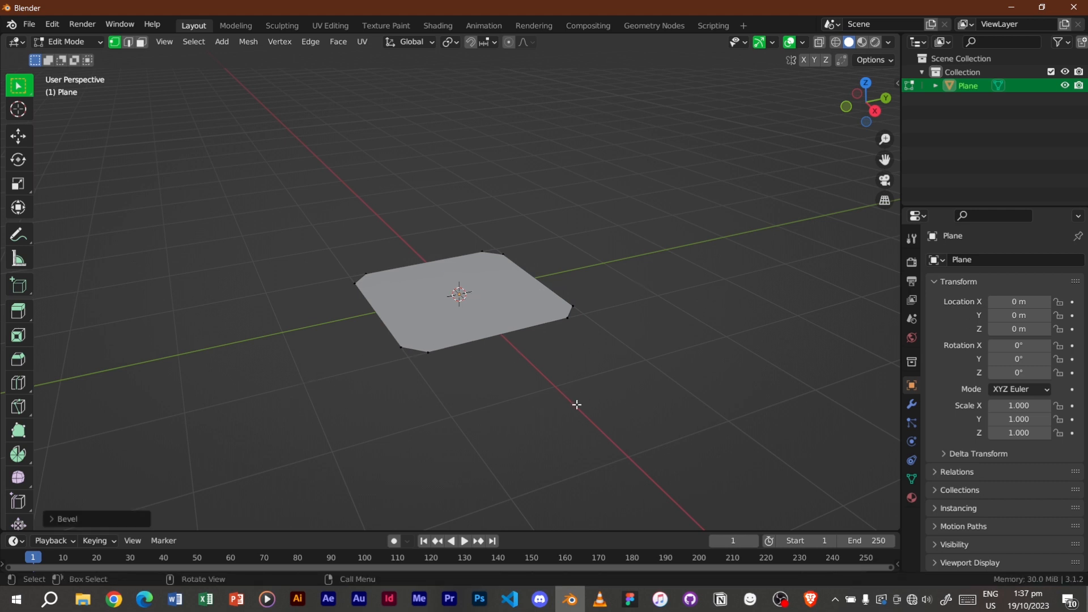
left_click(68, 519)
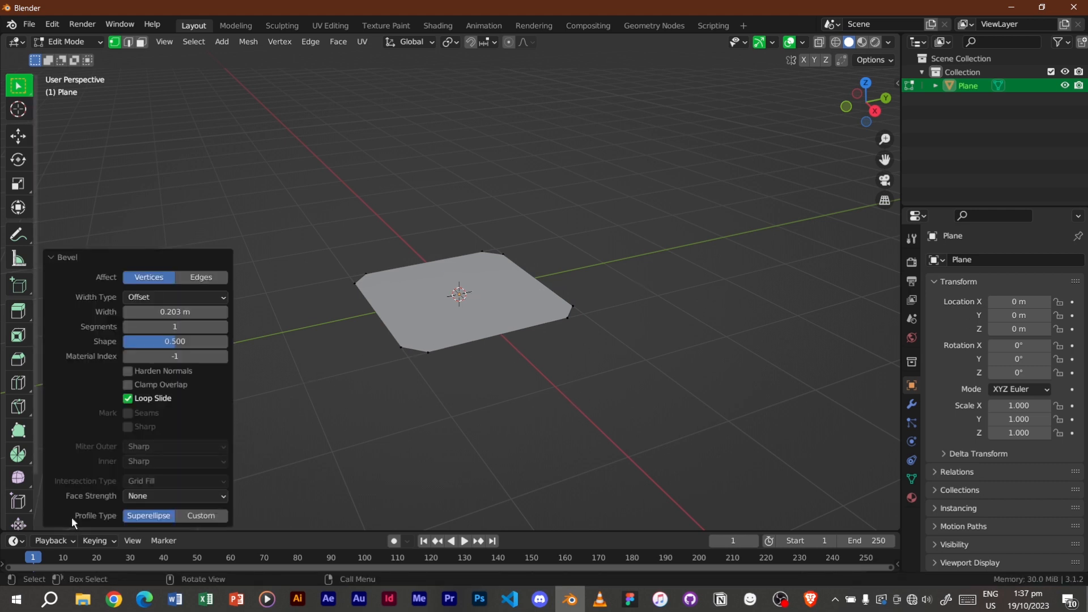
left_click(186, 311)
type("0.5")
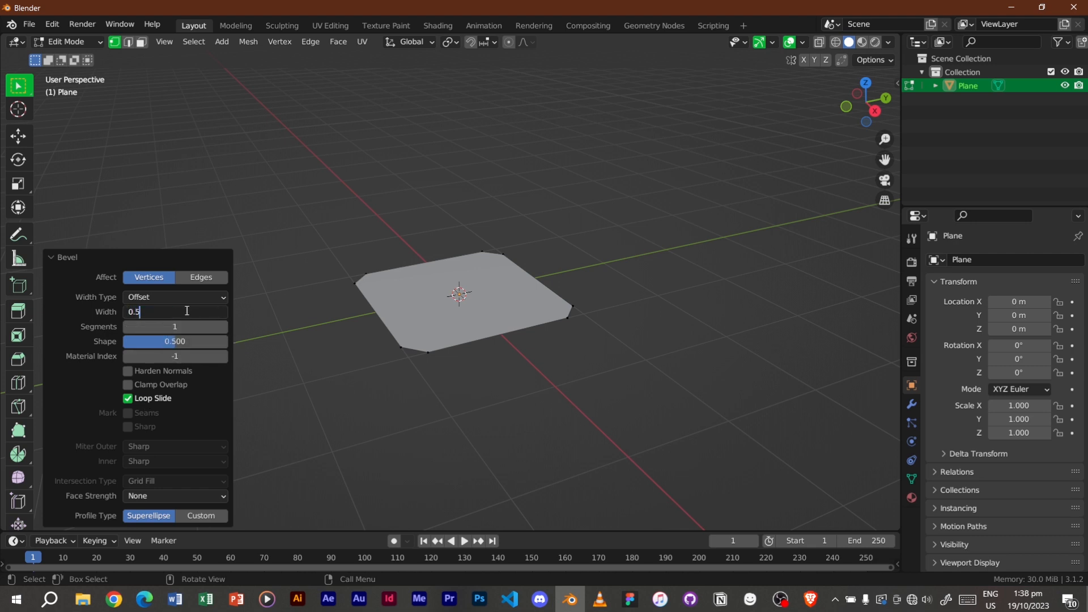
key("Return")
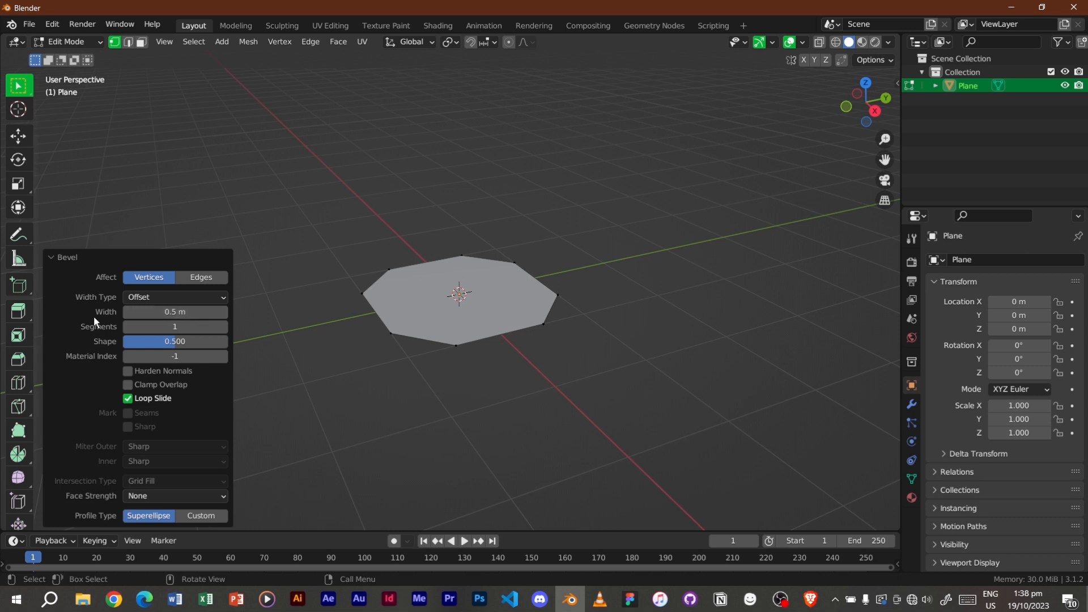
left_click(180, 327)
type("5")
key("Return")
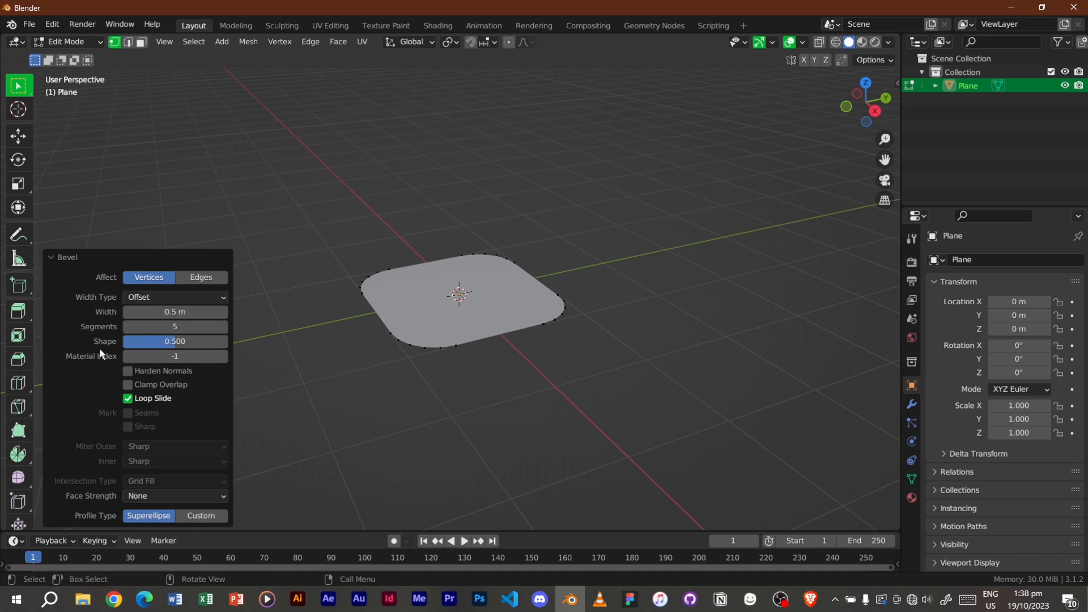
left_click(55, 258)
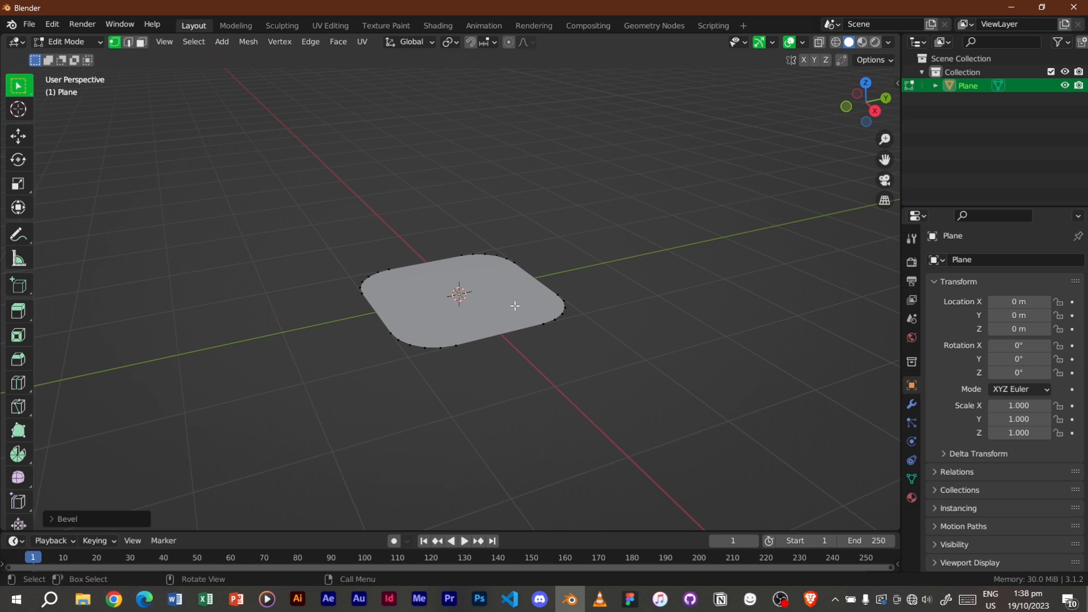
key("Tab")
Enable Cavity in the viewport shading and set its type to Both
left_click(886, 43)
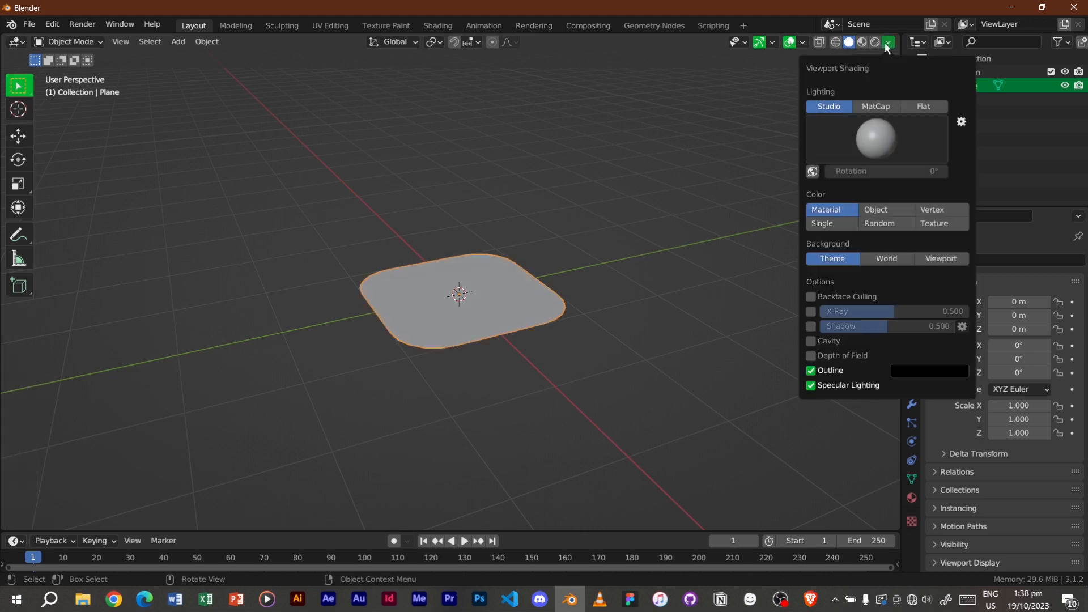
left_click(811, 341)
left_click(937, 343)
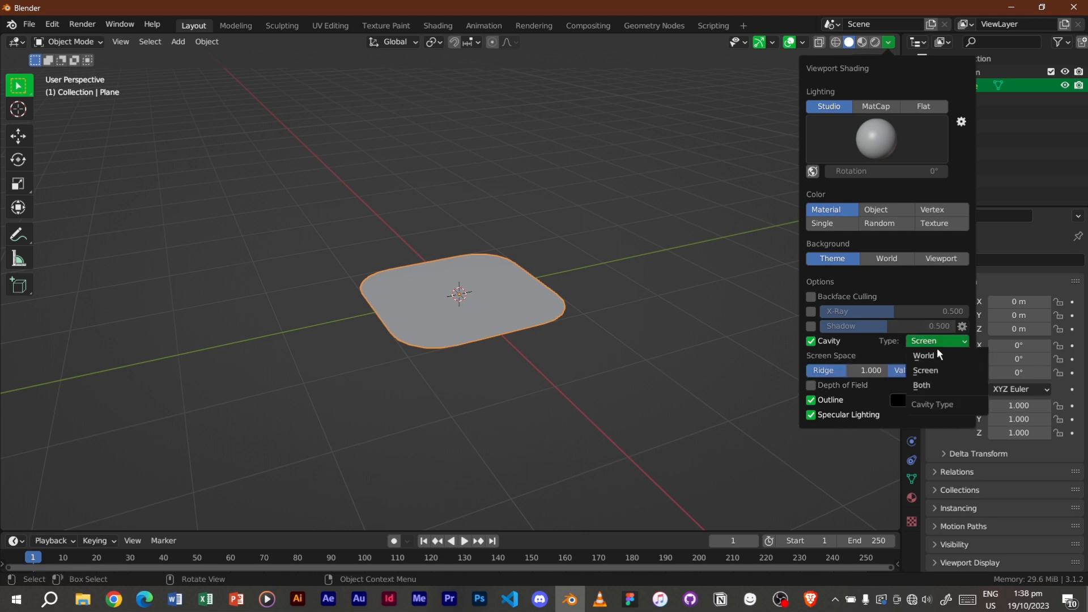
left_click(921, 385)
Start the Shortcut VUr add-on to show pressed keys in the viewport
key("n")
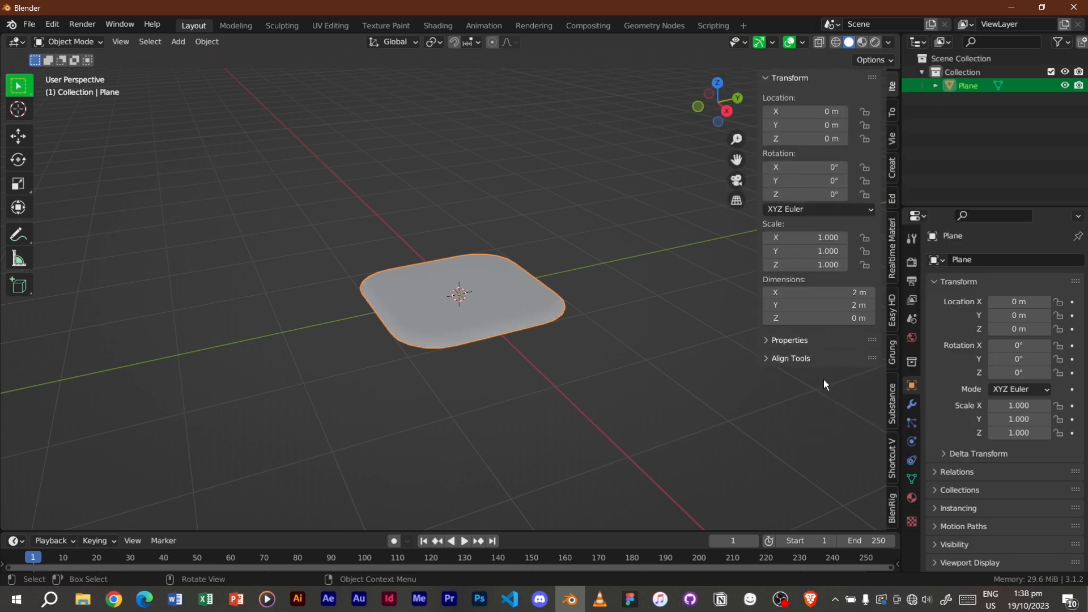
left_click(890, 467)
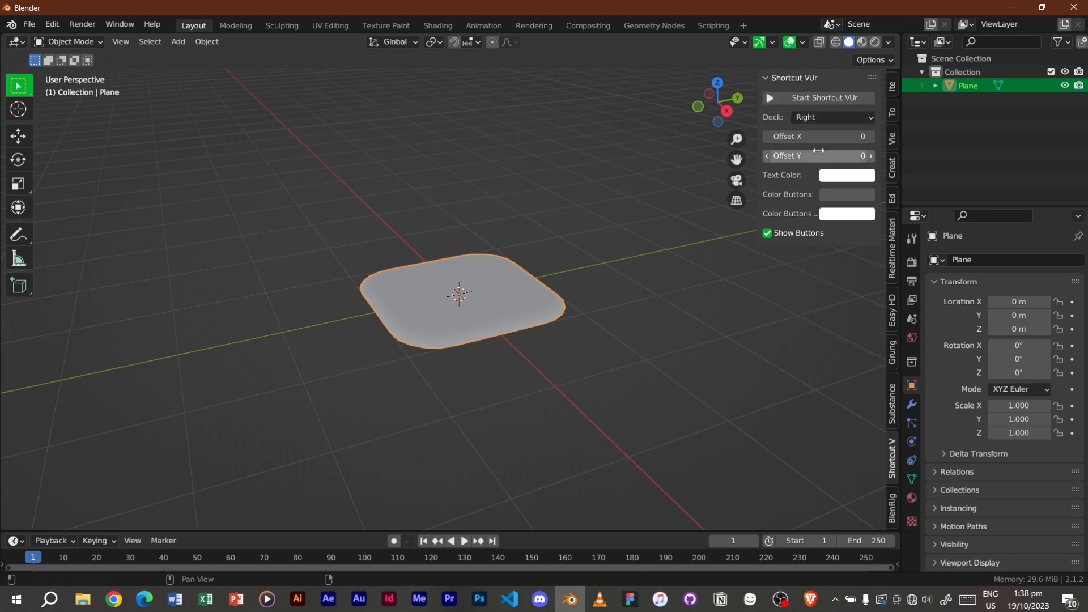
left_click(813, 98)
key("n")
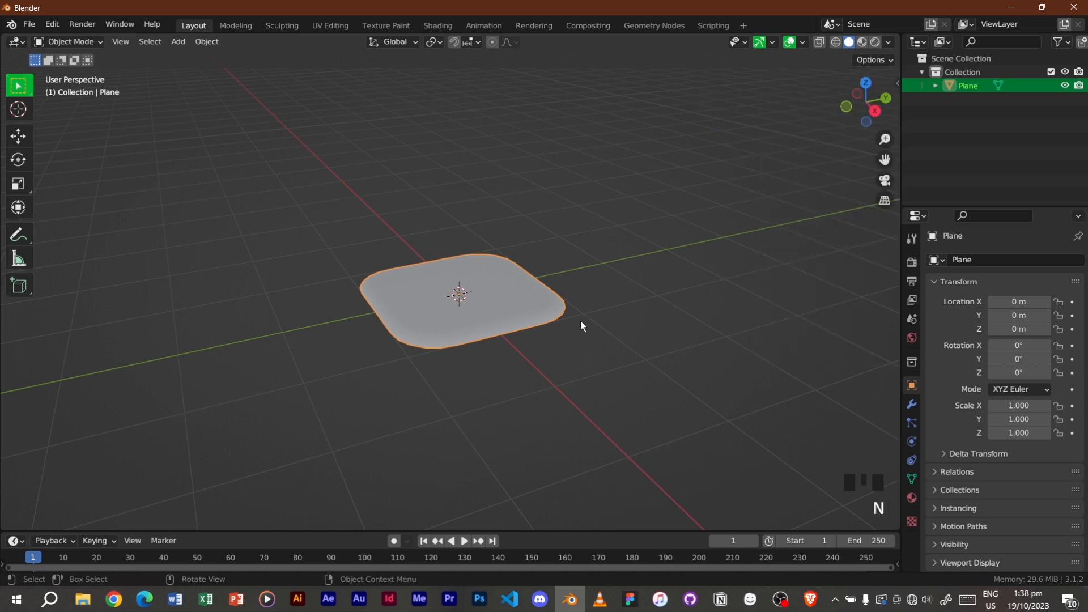
Add a Solidify modifier to the rounded plane
scroll(526, 278, "up", 2)
middle_click_drag(525, 277, 464, 311)
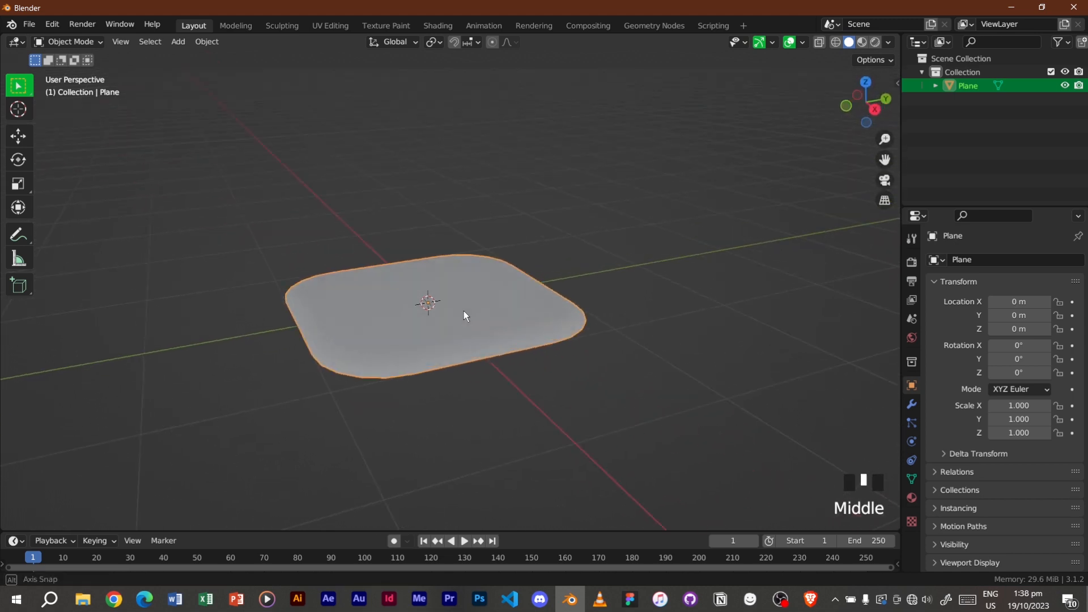
scroll(436, 327, "up", 1)
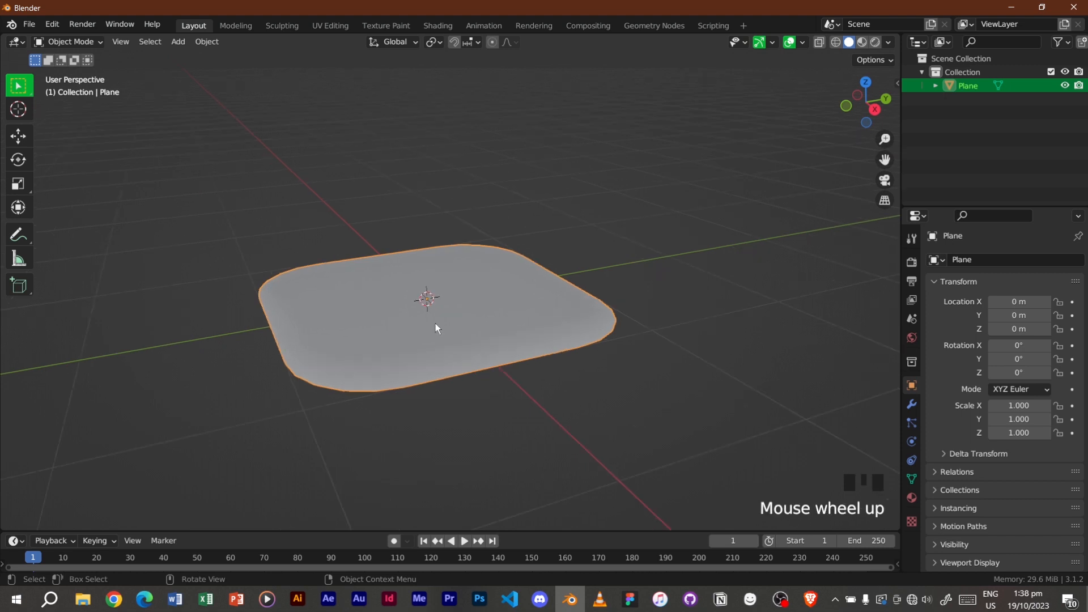
left_click(913, 406)
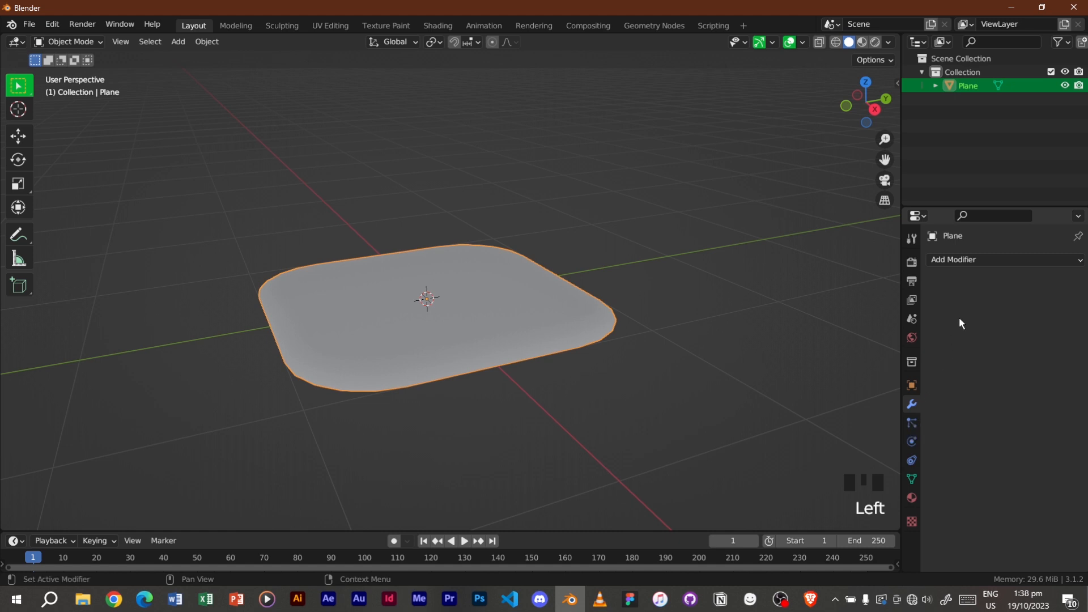
left_click(975, 263)
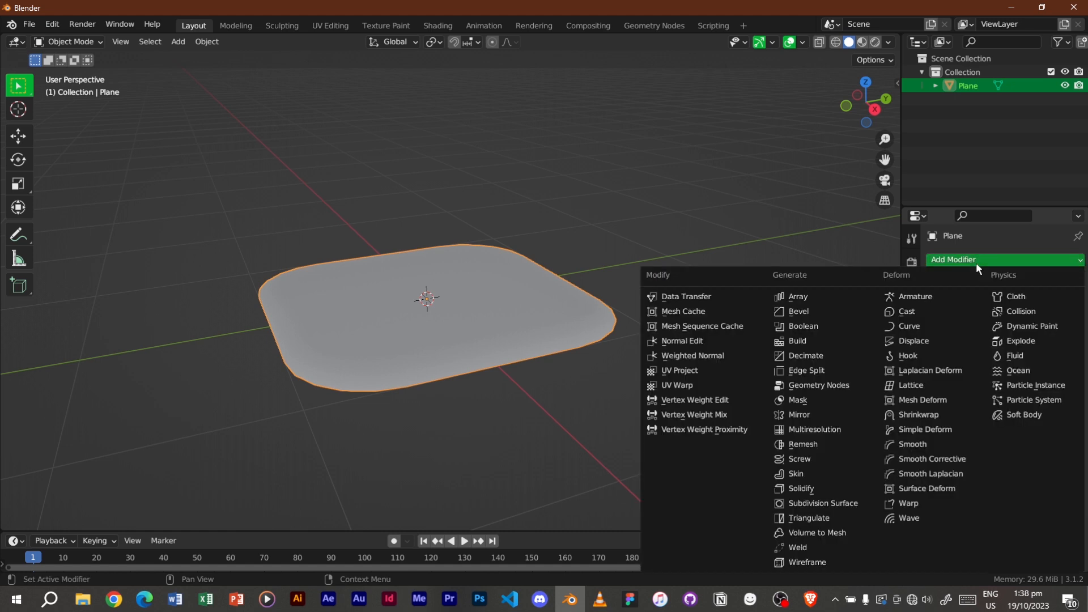
left_click(833, 493)
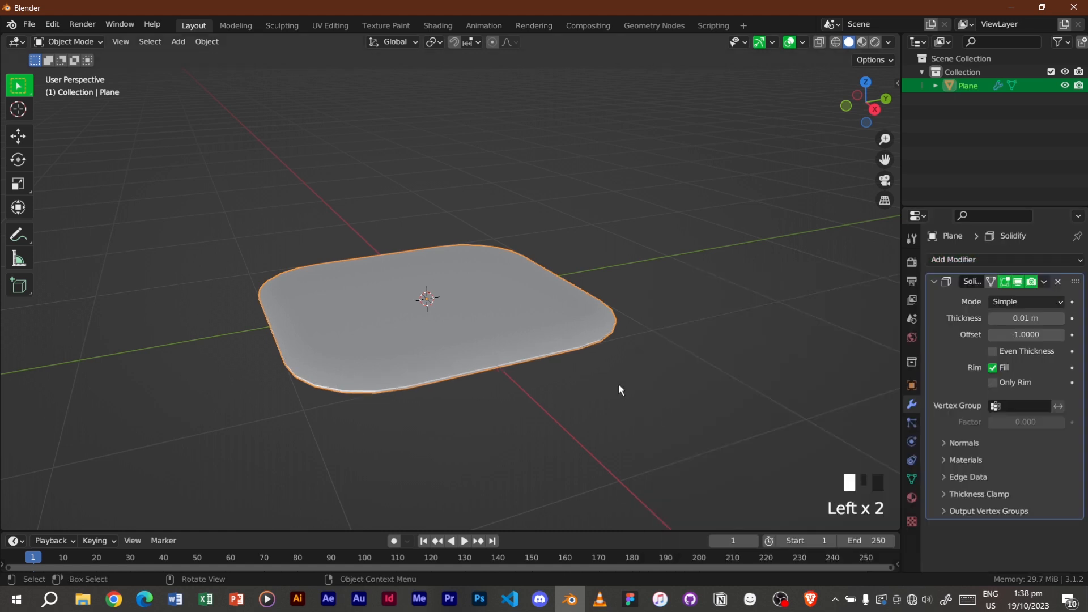
Set the Solidify modifier's offset to 0 and its thickness to 0.04 m, and collapse its settings
mouse_move(457, 383)
middle_mouse_down()
mouse_move(431, 371)
mouse_move(445, 367)
middle_mouse_up()
scroll(444, 367, "up", 2)
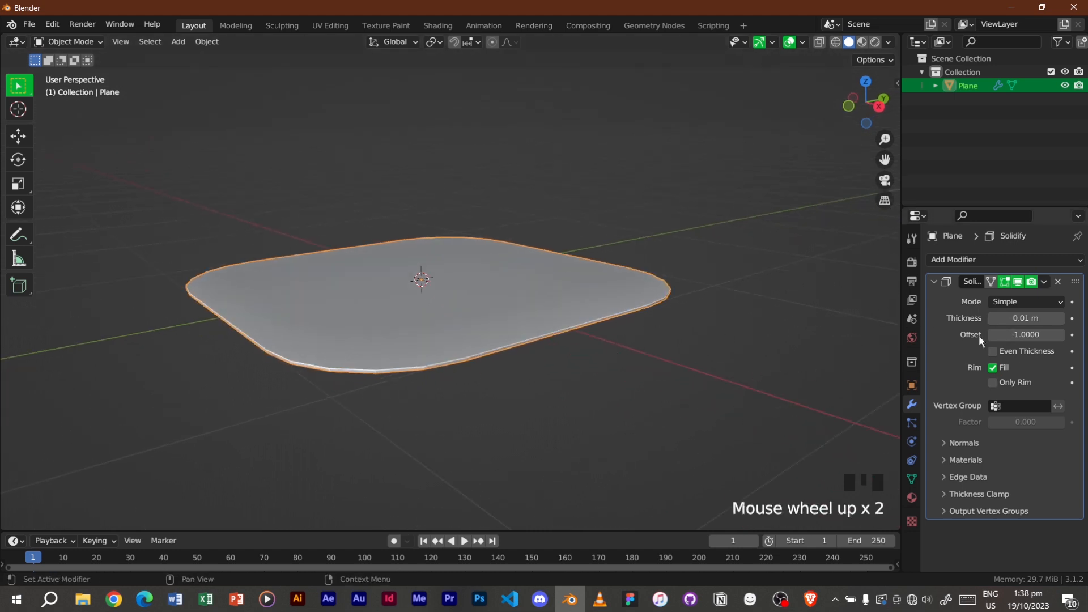
left_click(1021, 335)
type("0")
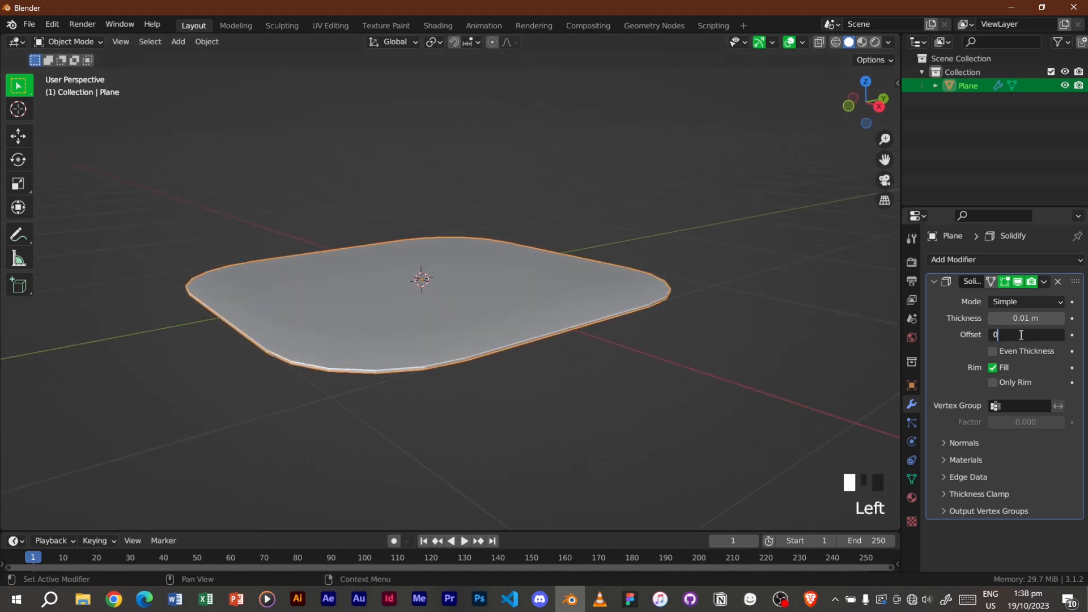
key("Return")
left_click(1017, 318)
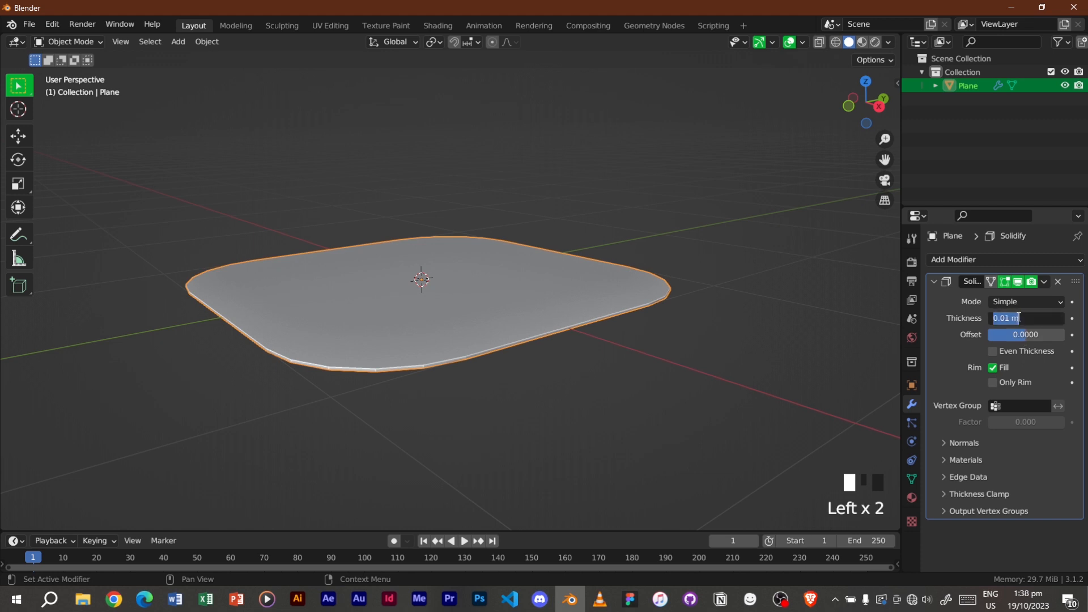
type("0.04")
key("Return")
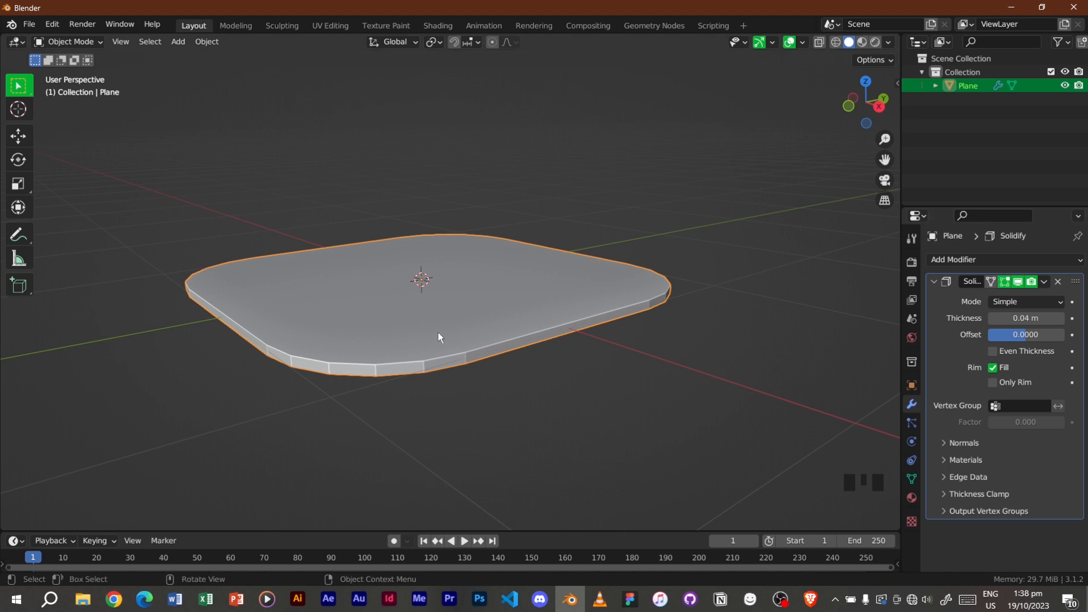
scroll(421, 365, "up", 3)
scroll(421, 366, "down", 1)
scroll(422, 364, "down", 1)
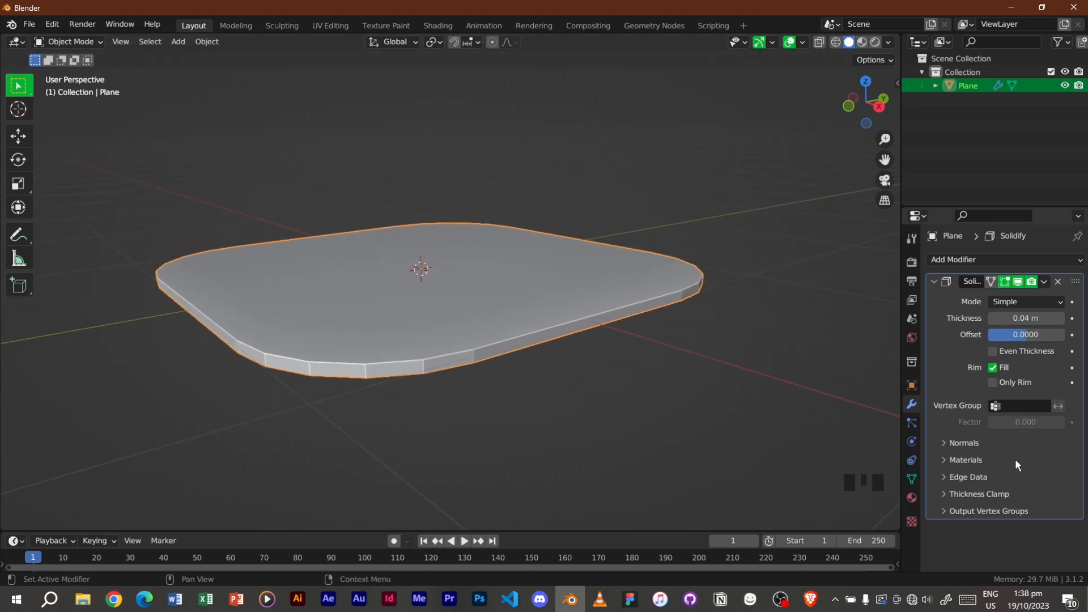
left_click(933, 281)
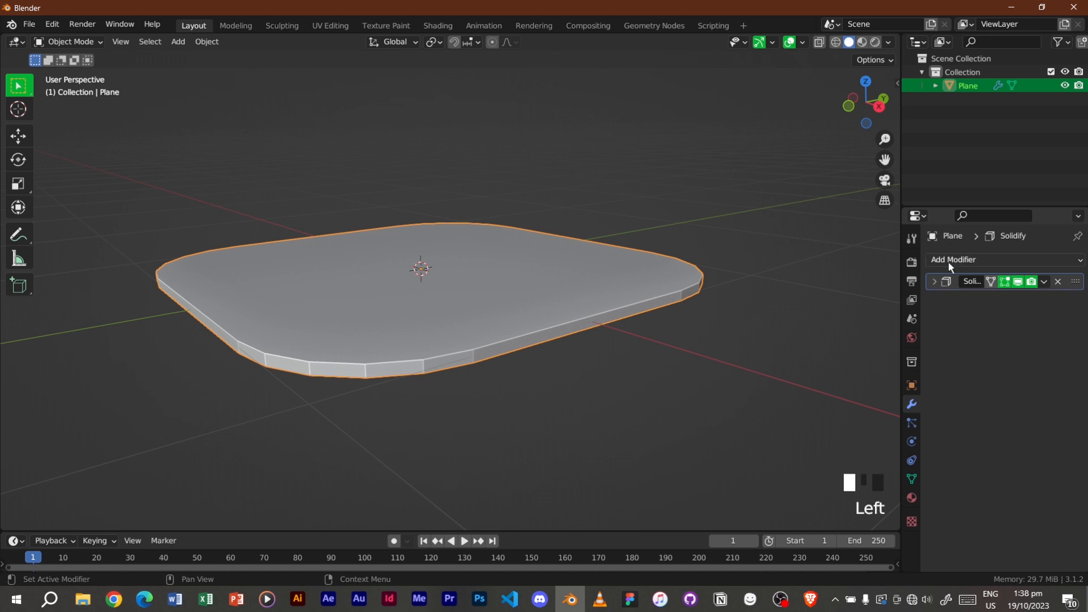
Add a Bevel modifier to the plate with an amount of 0.01 m and 5 segments
left_click(947, 260)
left_click(800, 311)
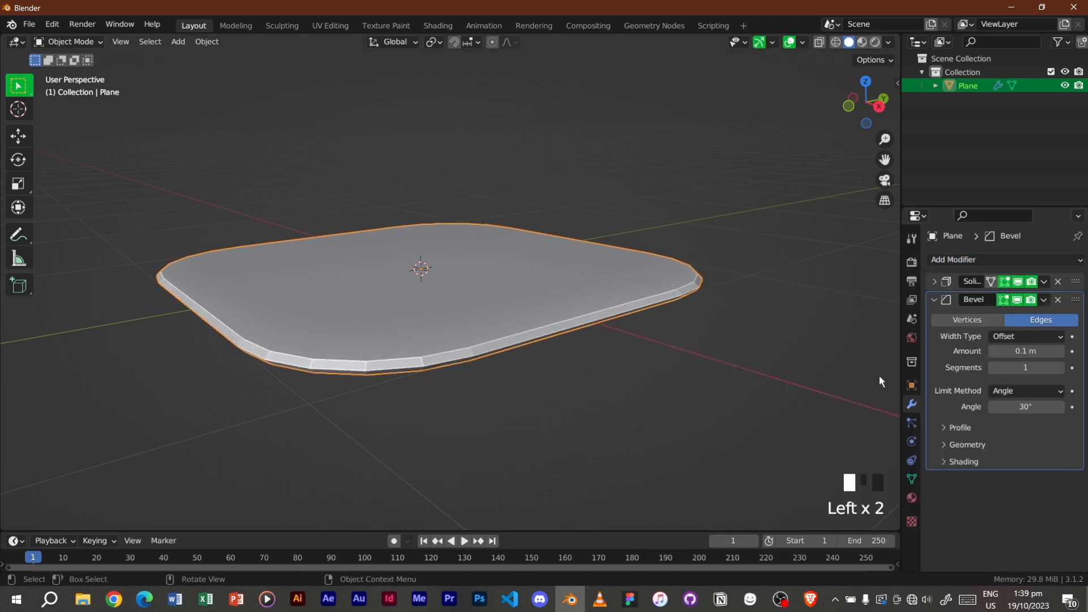
left_click(1033, 351)
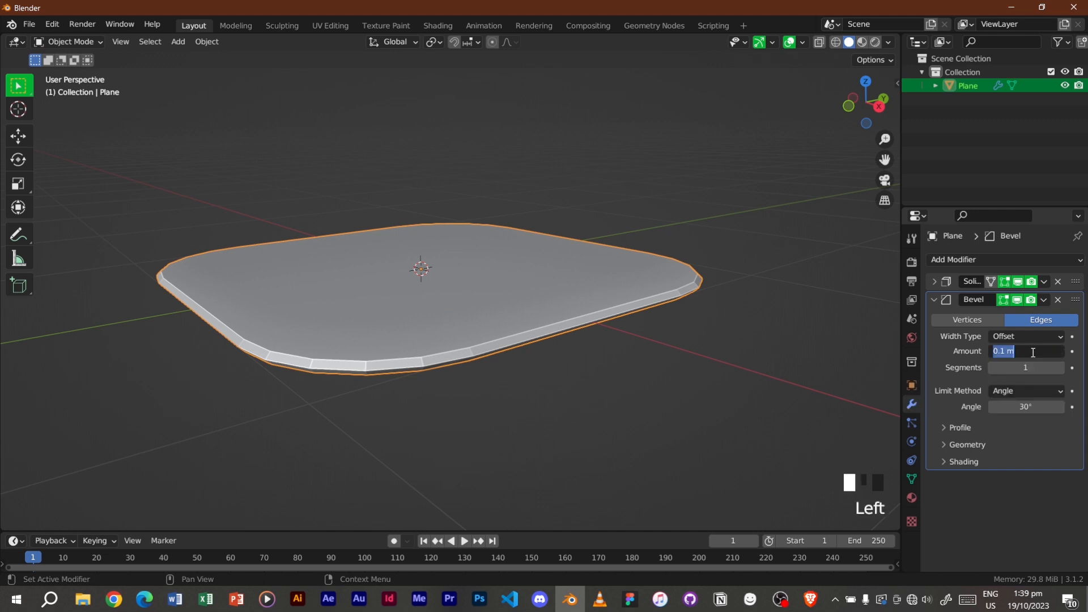
type("0.01")
key("Return")
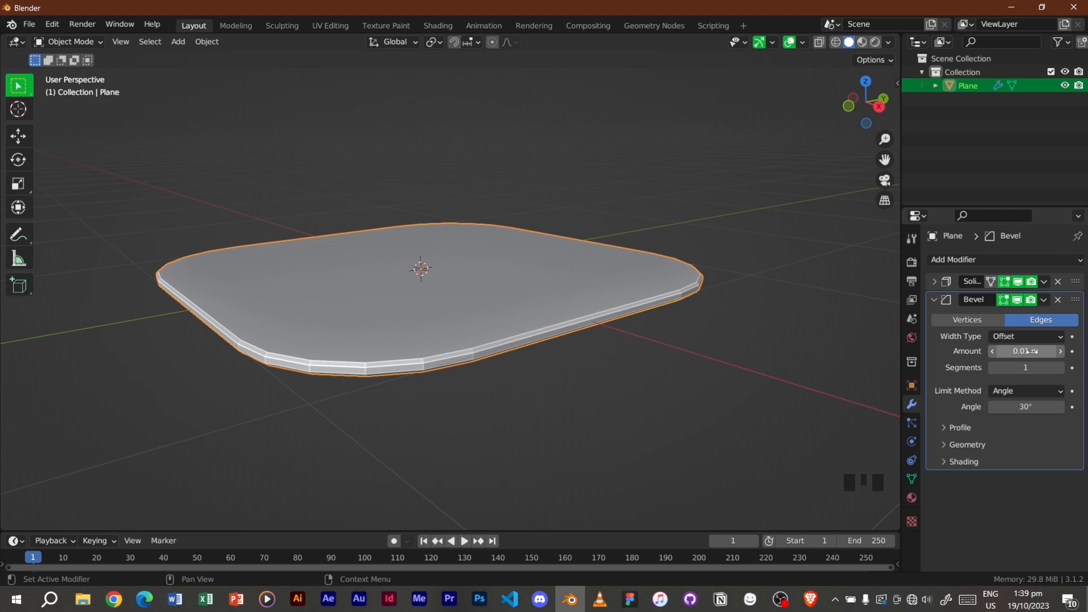
left_click(1029, 369)
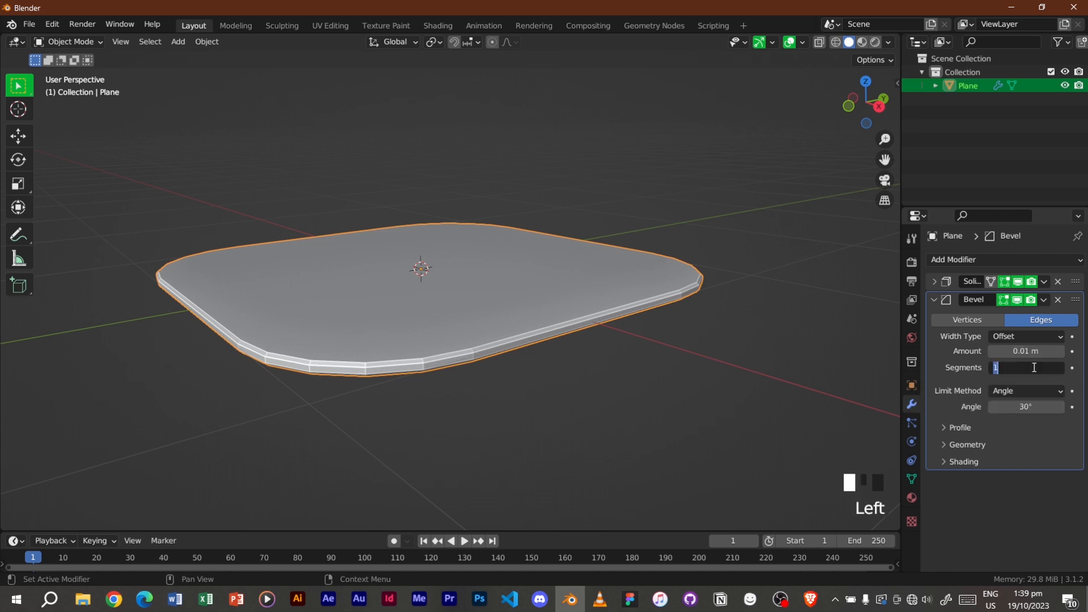
type("5")
key("Return")
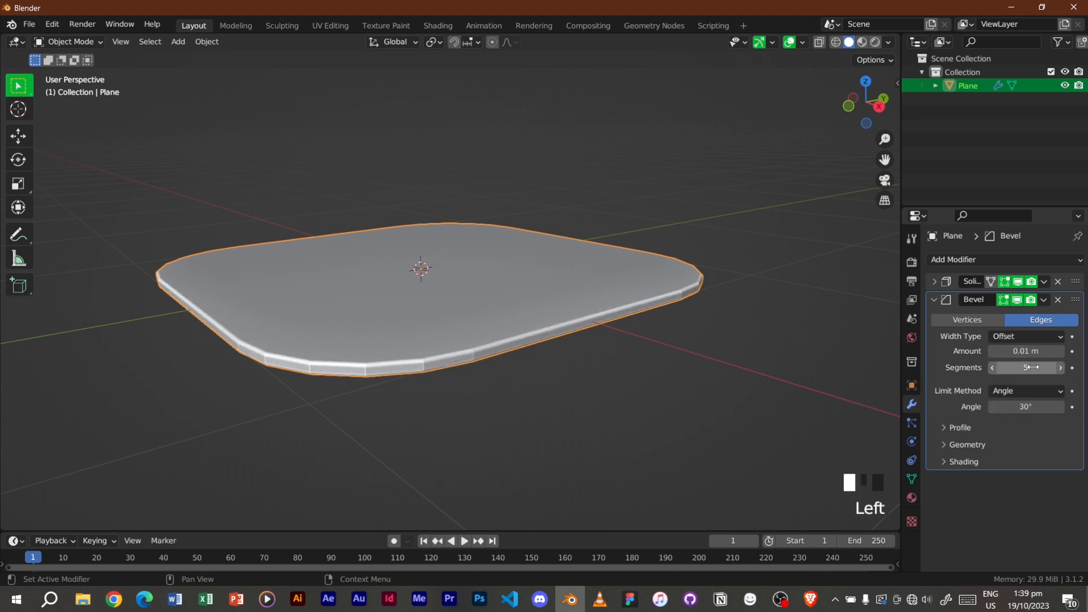
Enable Harden Normals in the Bevel modifier's shading and turn on Auto Smooth for the plate's mesh
left_click(963, 461)
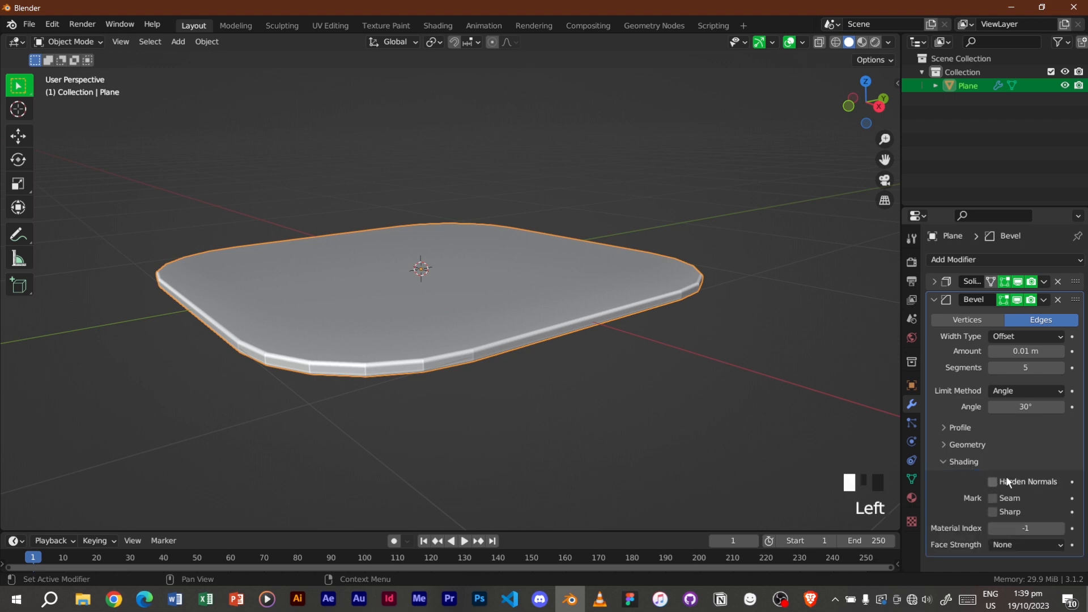
left_click(996, 481)
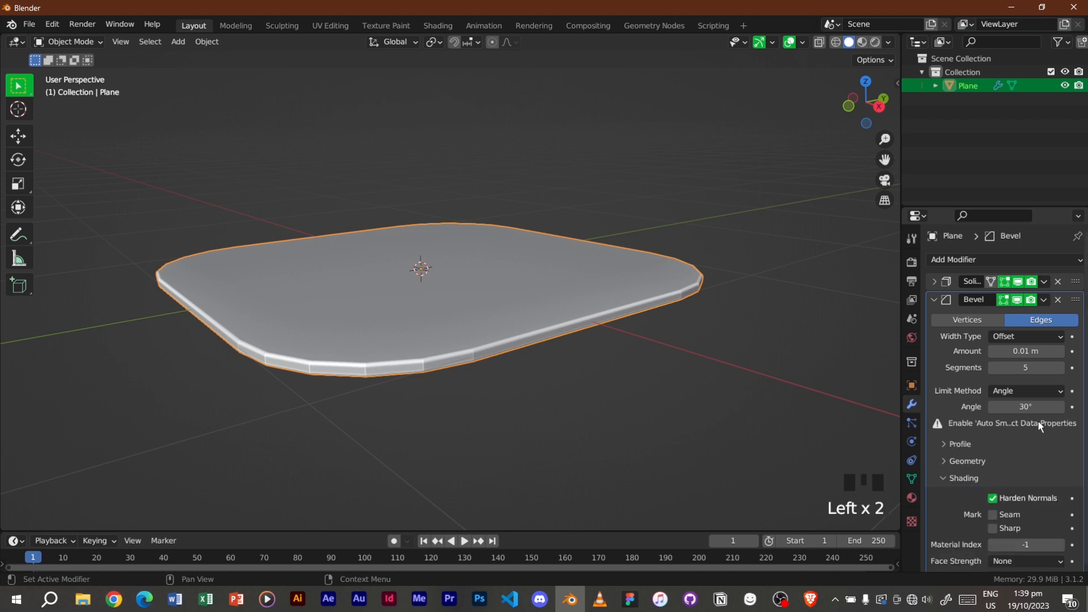
left_click(917, 480)
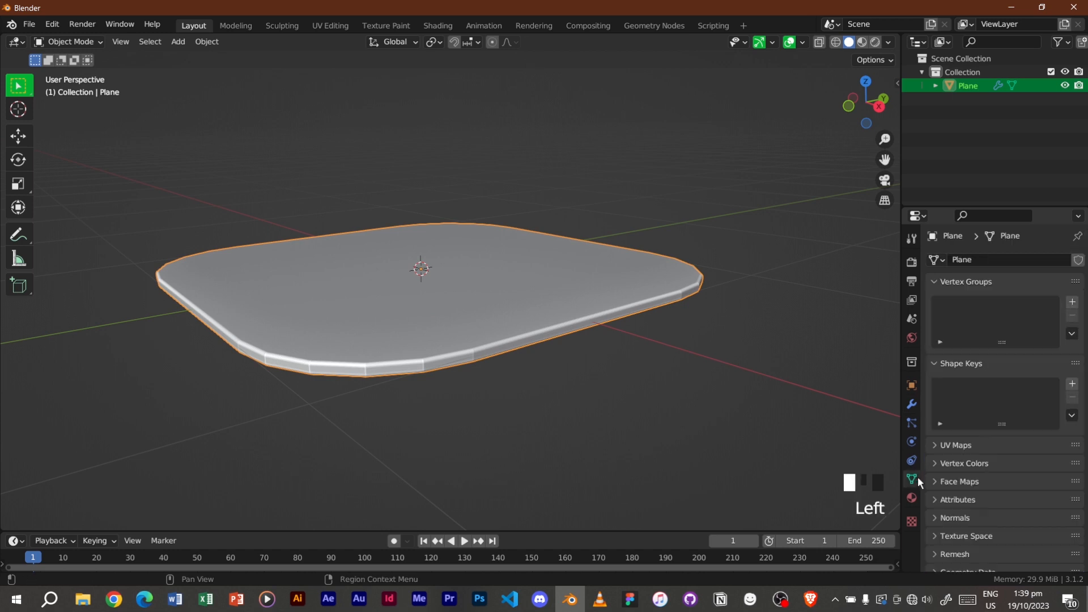
left_click(956, 518)
left_click(993, 538)
Shade the plate smooth and collapse the Bevel modifier's settings
right_click_drag(516, 325, 516, 326)
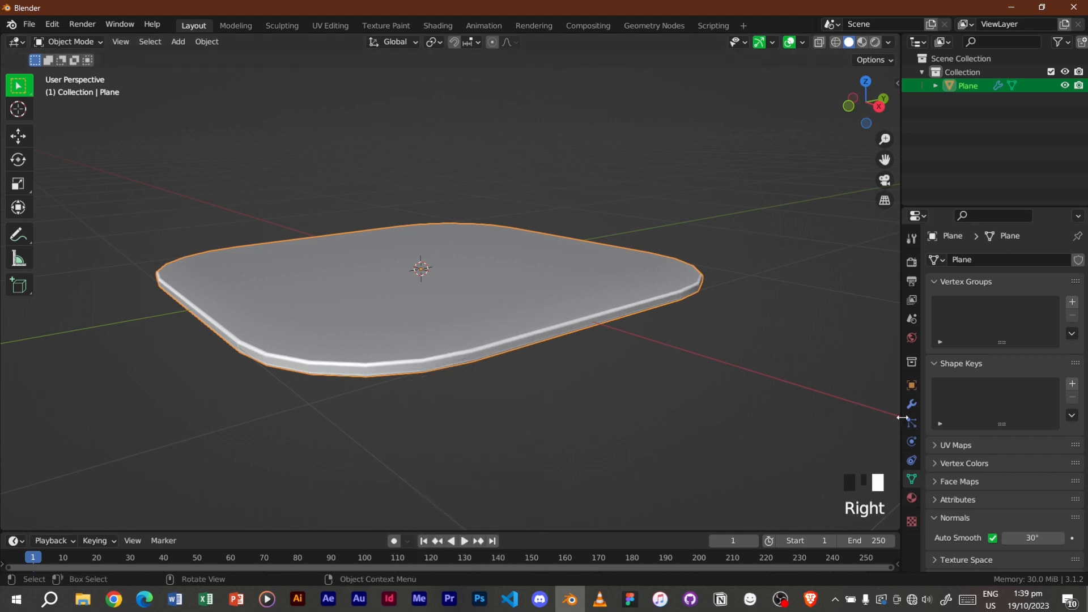
left_click(916, 405)
left_click(917, 405)
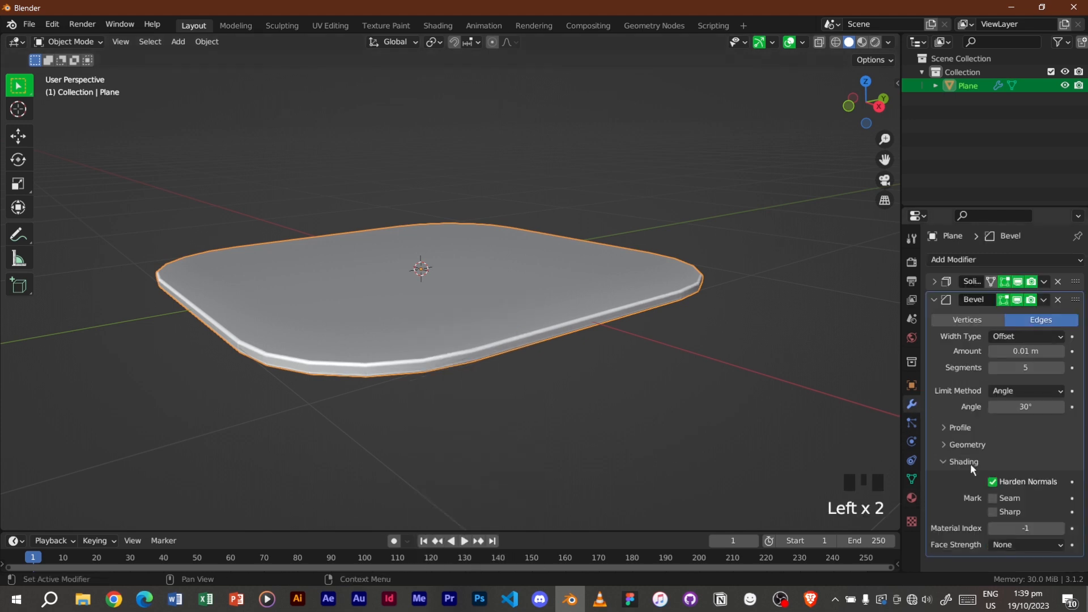
left_click(950, 464)
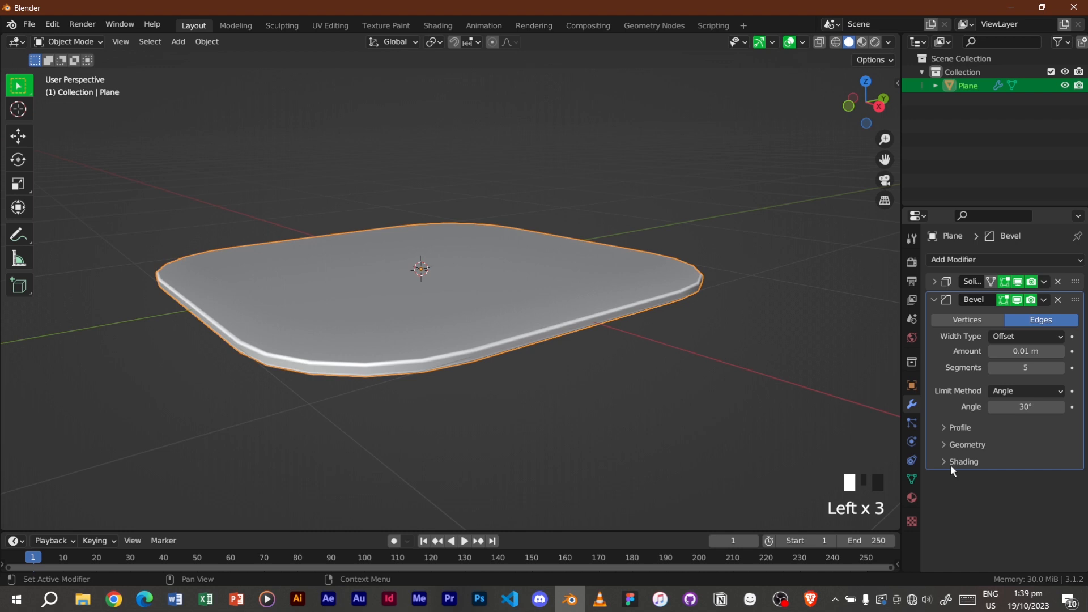
left_click(936, 300)
middle_click_drag(522, 341, 554, 375)
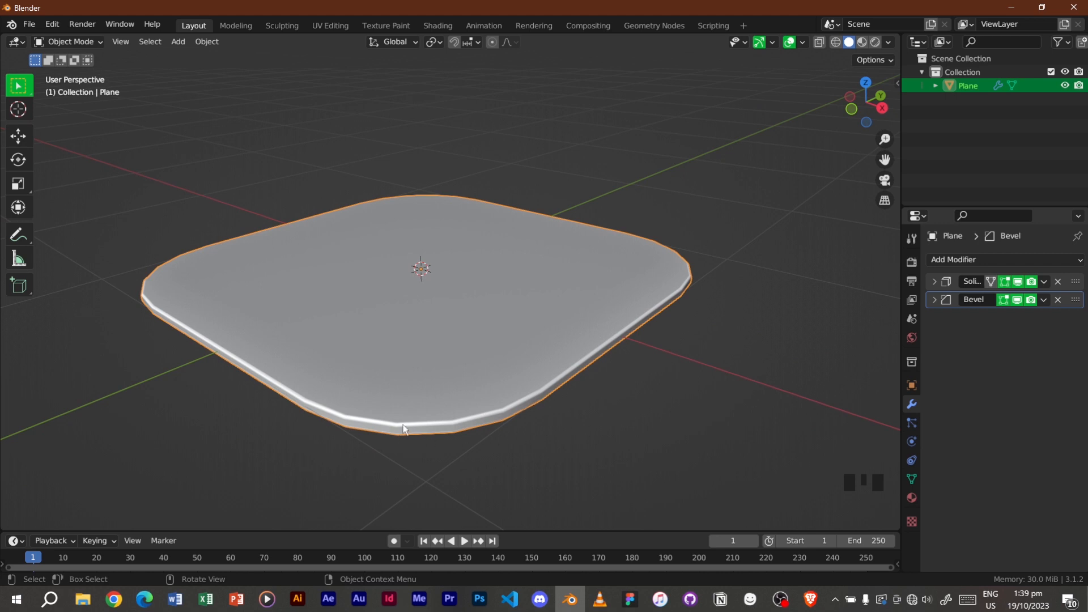
Add a Subdivision Surface modifier to the plate with viewport level 2, check the smoothed edges and collapse its settings
left_click(955, 259)
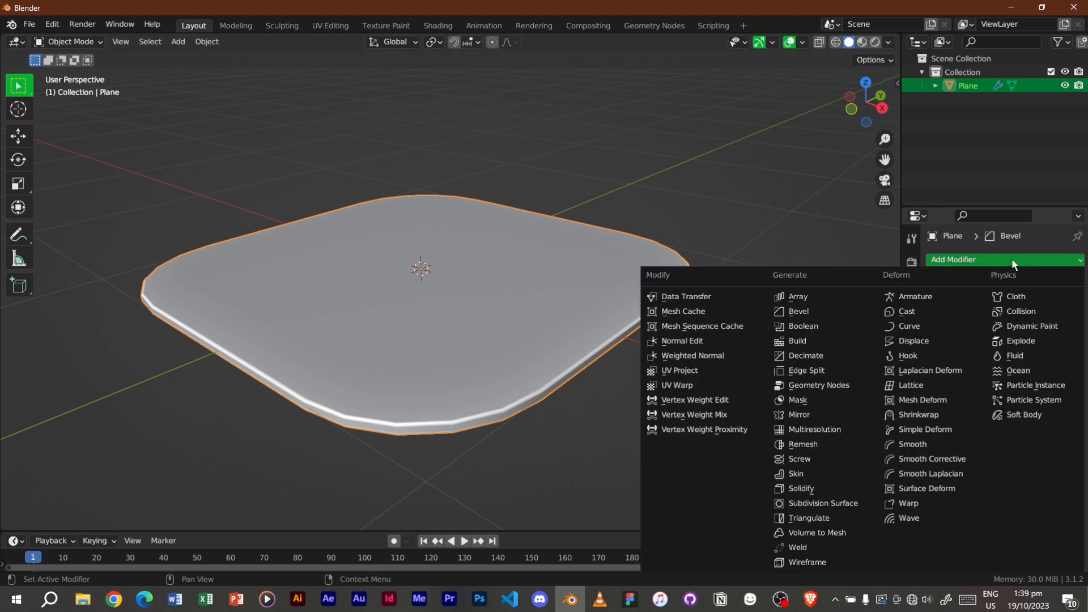
left_click(842, 502)
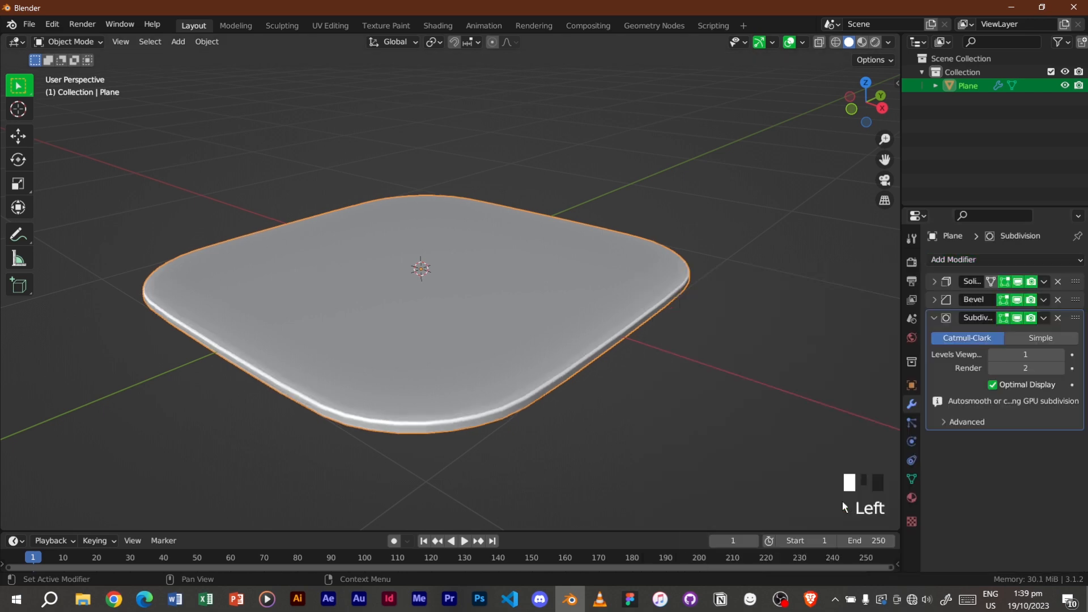
left_click(1060, 356)
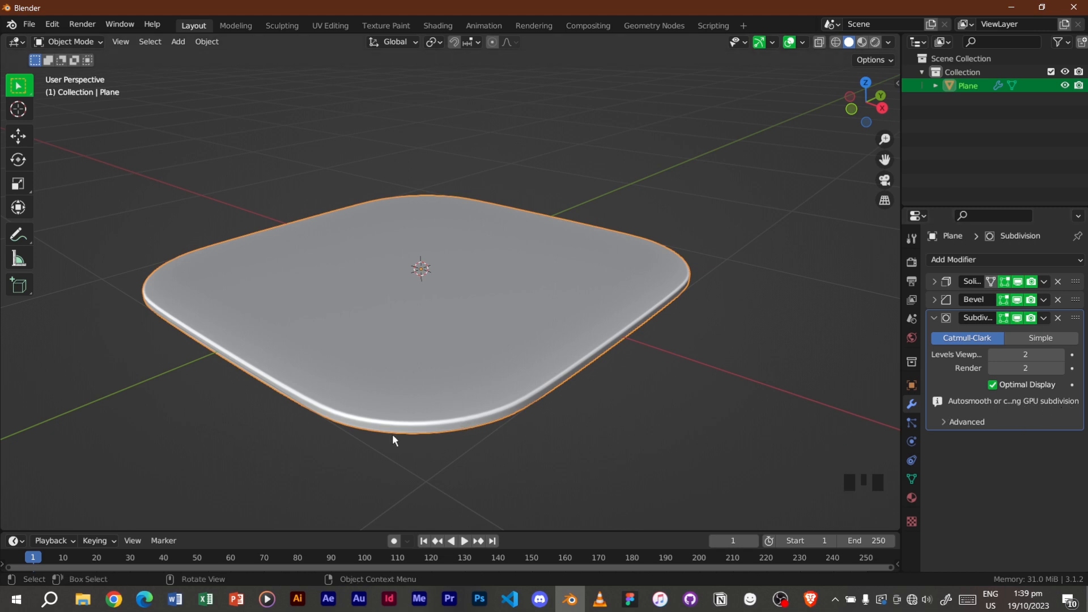
scroll(383, 424, "up", 4)
middle_click_drag(373, 427, 377, 488)
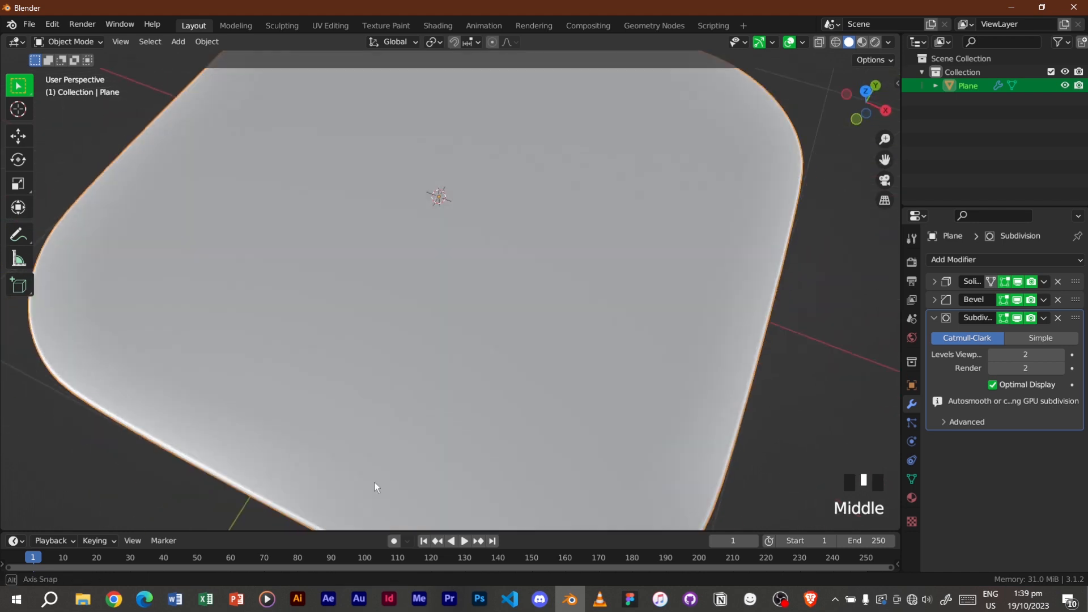
scroll(415, 392, "down", 1)
scroll(425, 382, "down", 7)
scroll(456, 369, "up", 4)
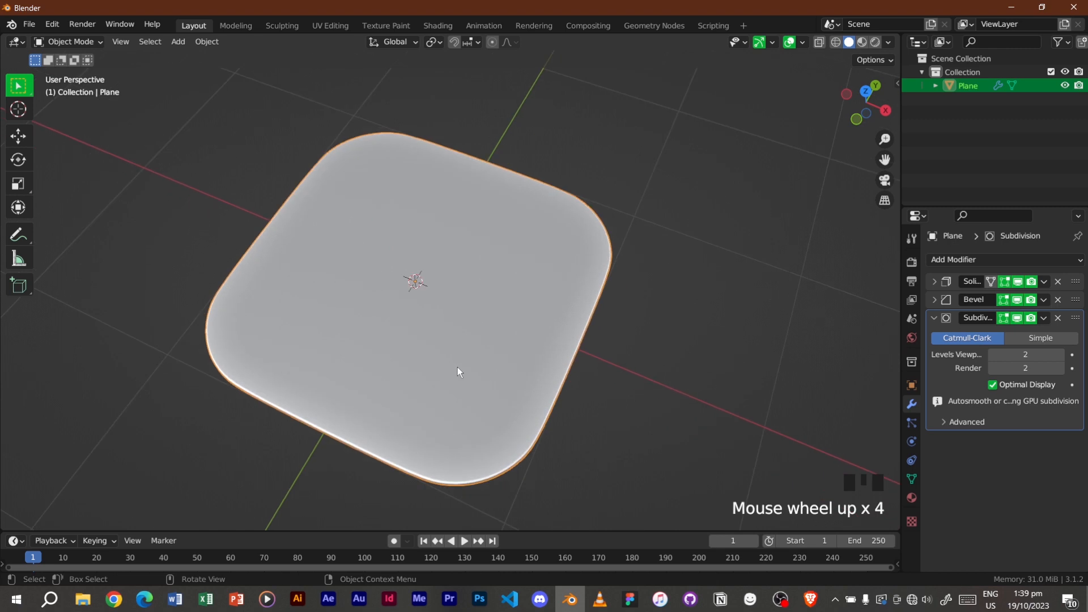
scroll(451, 374, "down", 6)
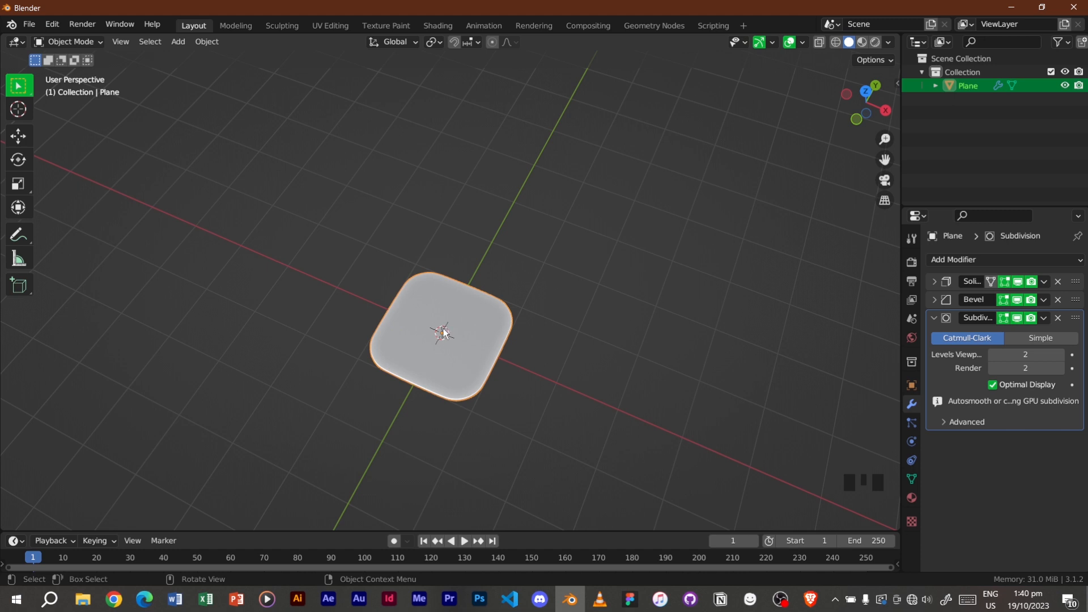
left_click(934, 317)
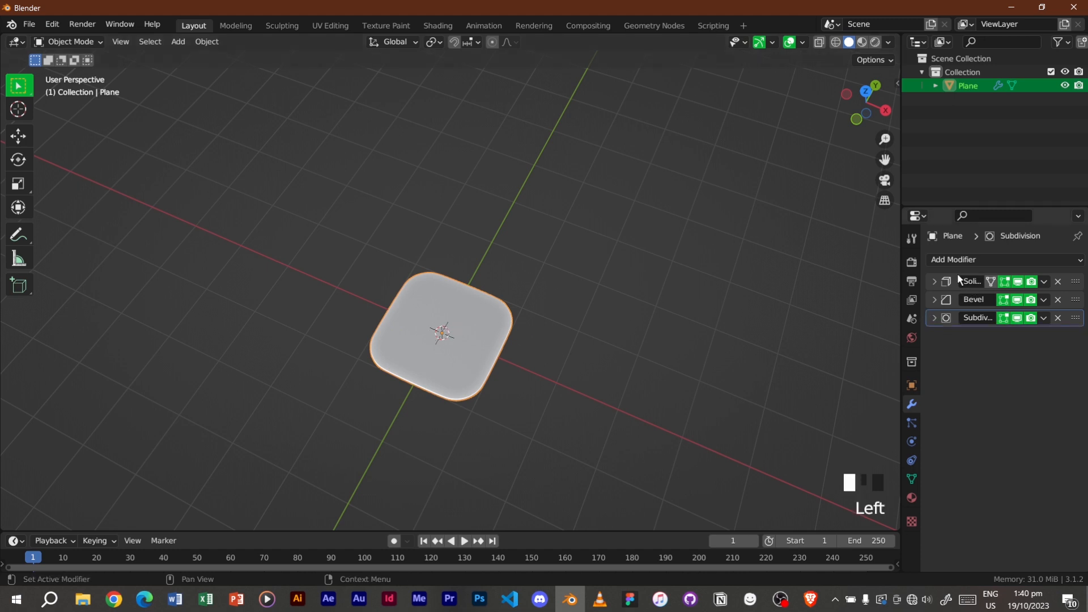
Add an Array modifier to the plate and duplicate that modifier three times
left_click(963, 261)
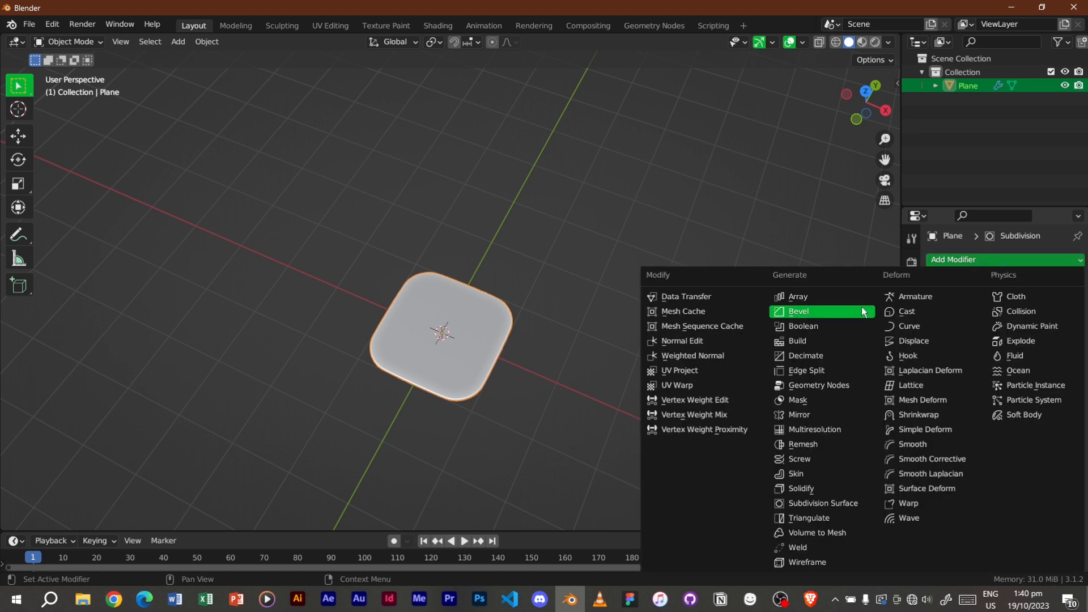
left_click(822, 298)
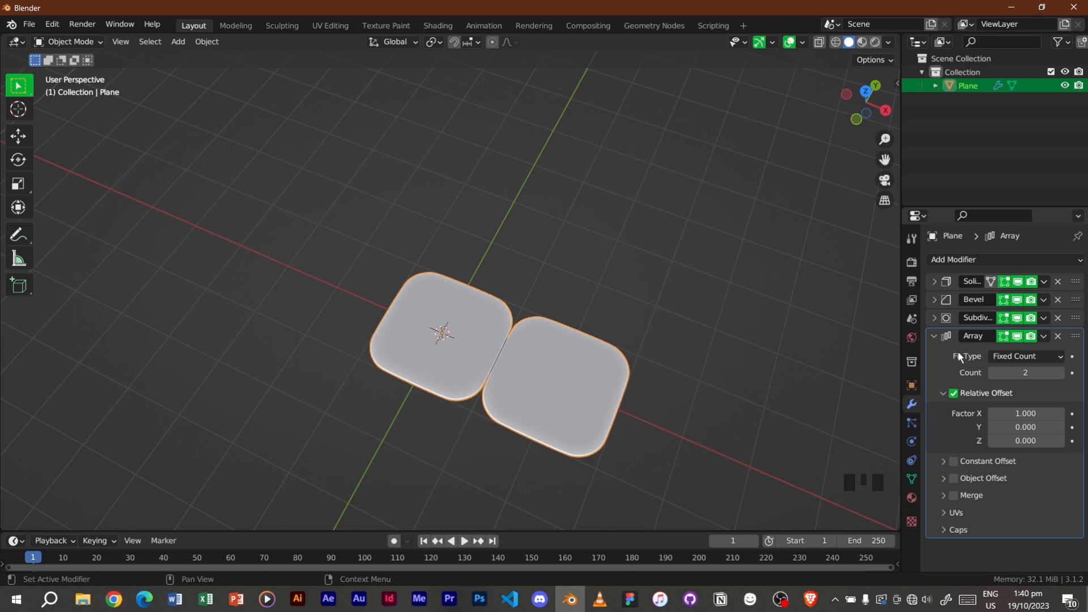
key("shift+d")
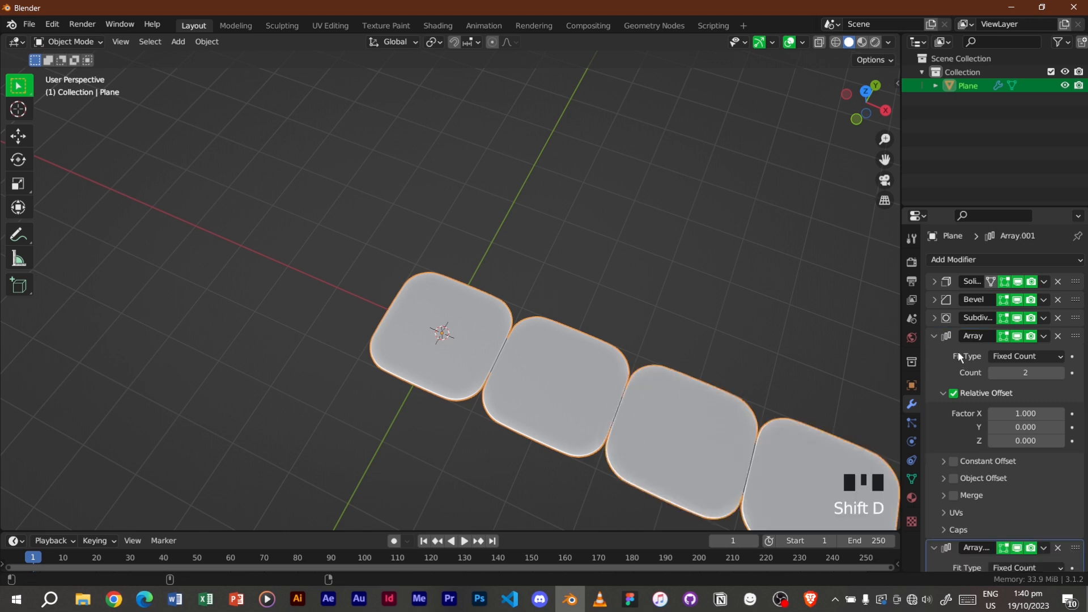
scroll(985, 419, "down", 1)
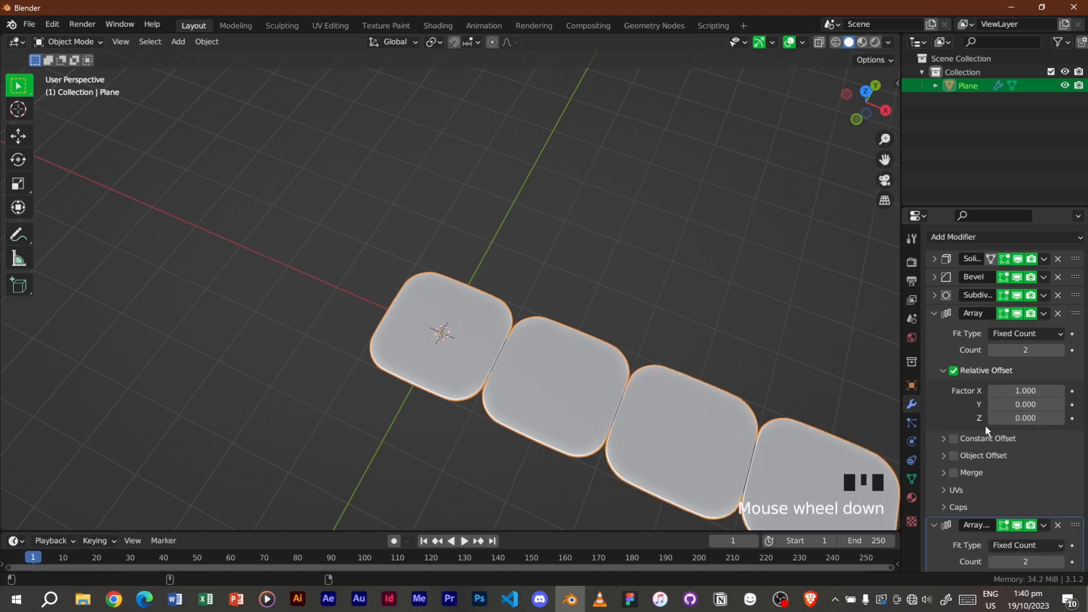
key("shift+d")
key("shift+d")
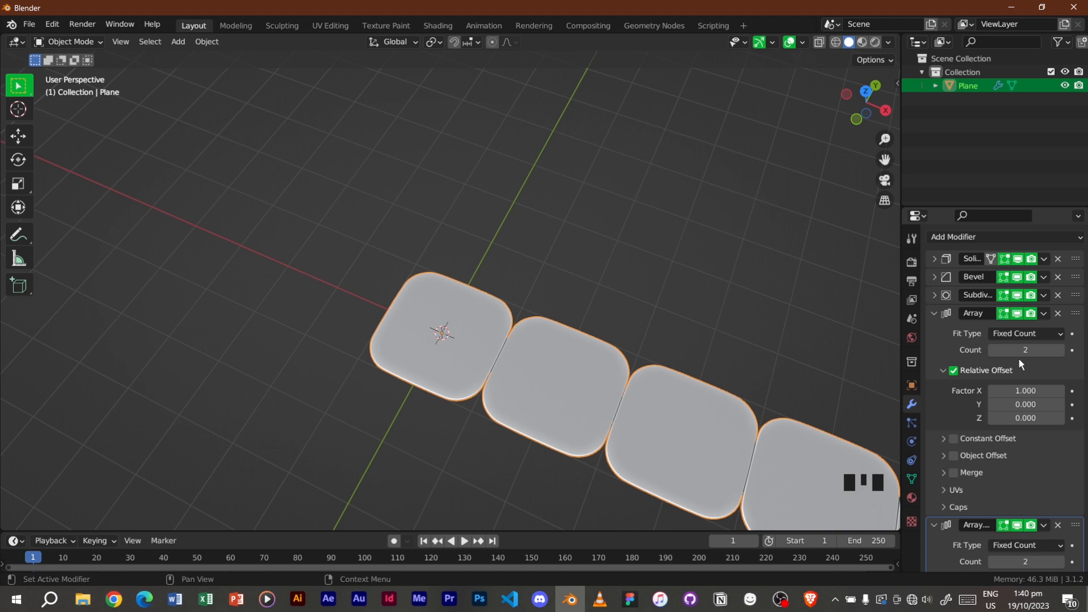
Set the first Array modifier's count to 4 and its relative X factor to 1.003, and collapse its settings
left_click(1035, 350)
type("4")
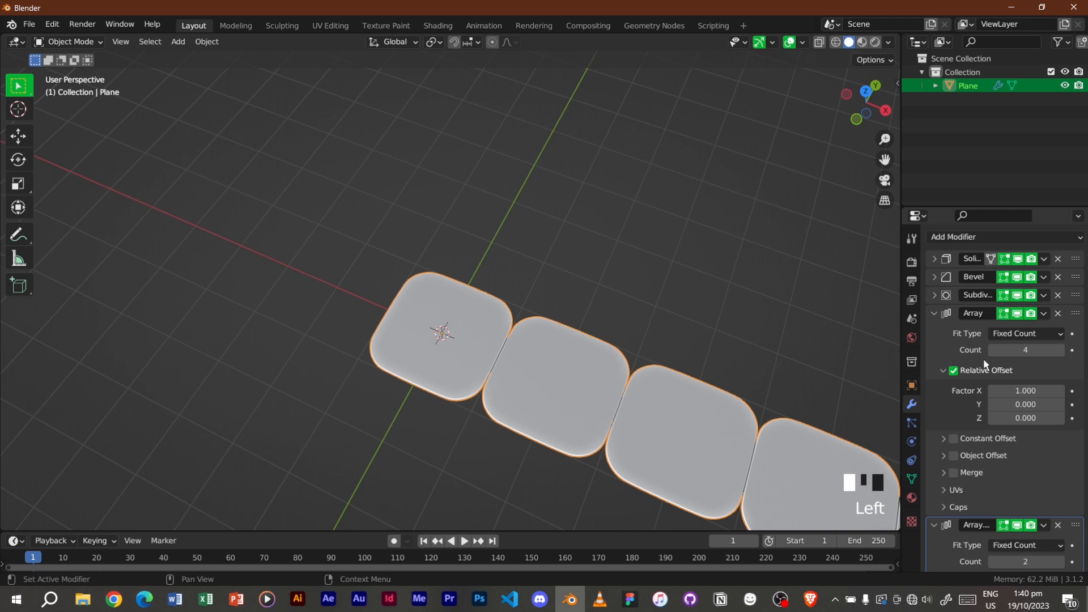
left_click(1034, 390)
type("1.005")
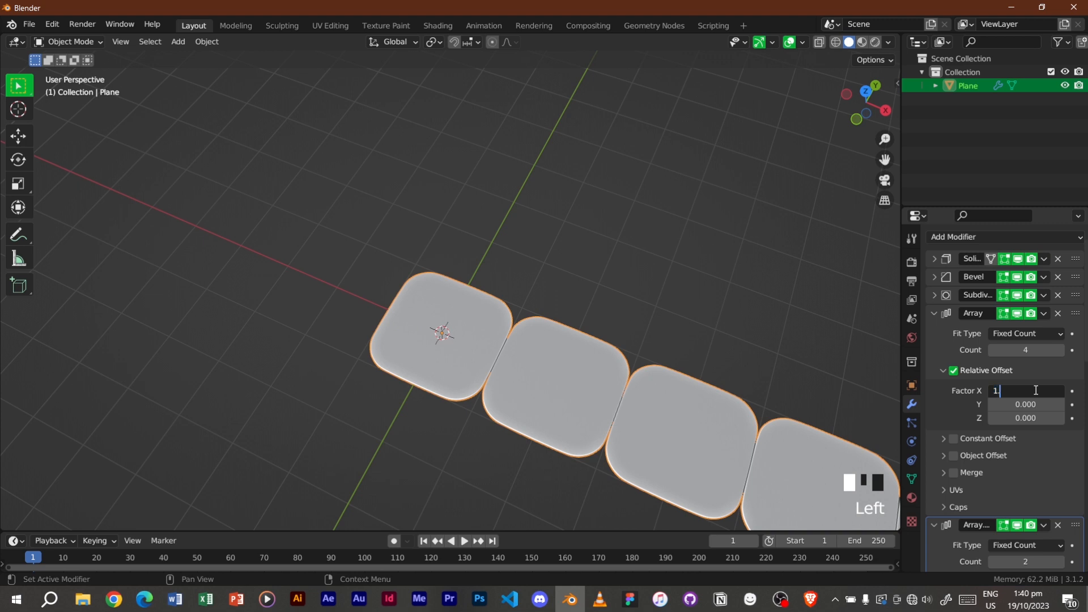
key("Return")
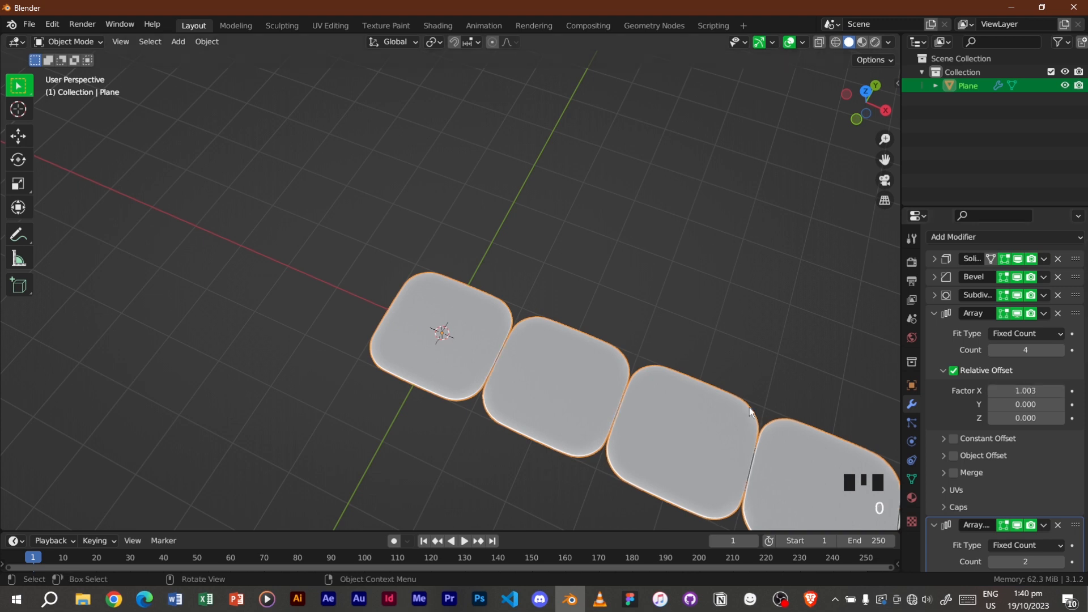
scroll(483, 356, "up", 5)
scroll(396, 353, "down", 5)
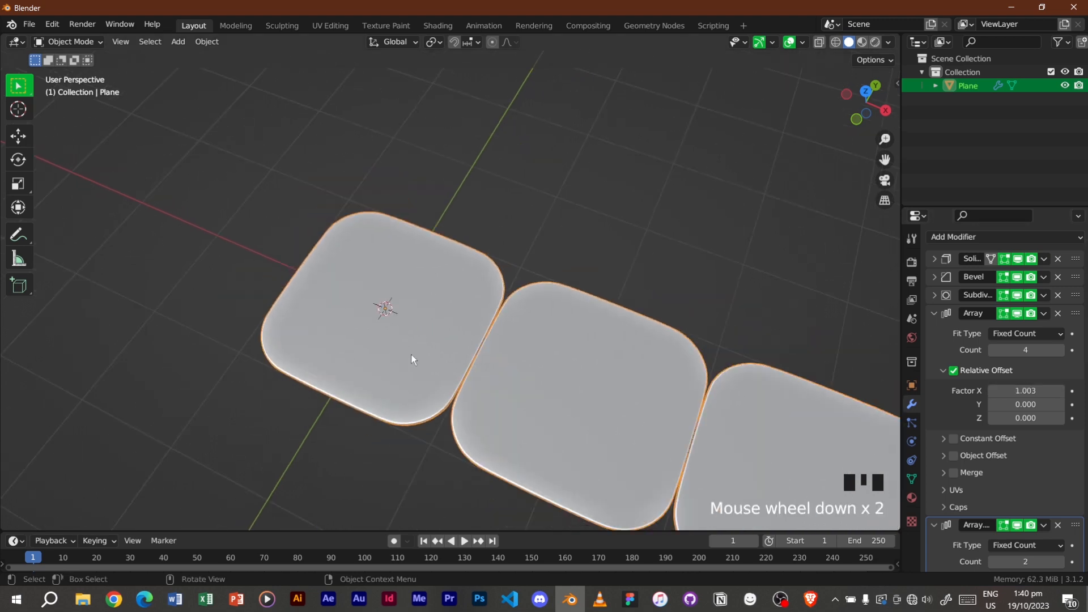
scroll(463, 352, "down", 1)
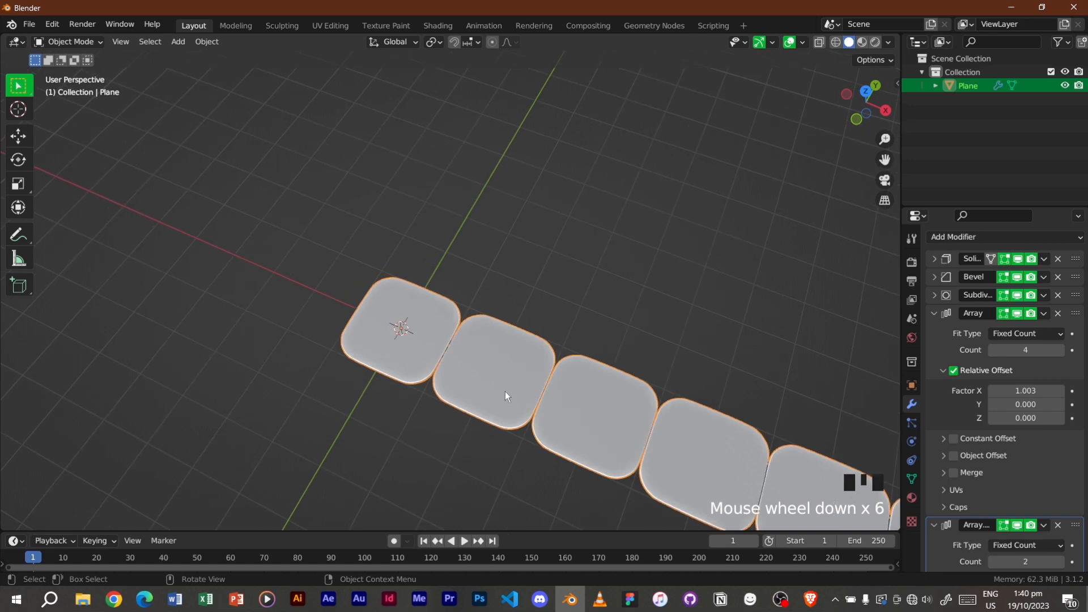
middle_click_drag(580, 415, 447, 335, "shift")
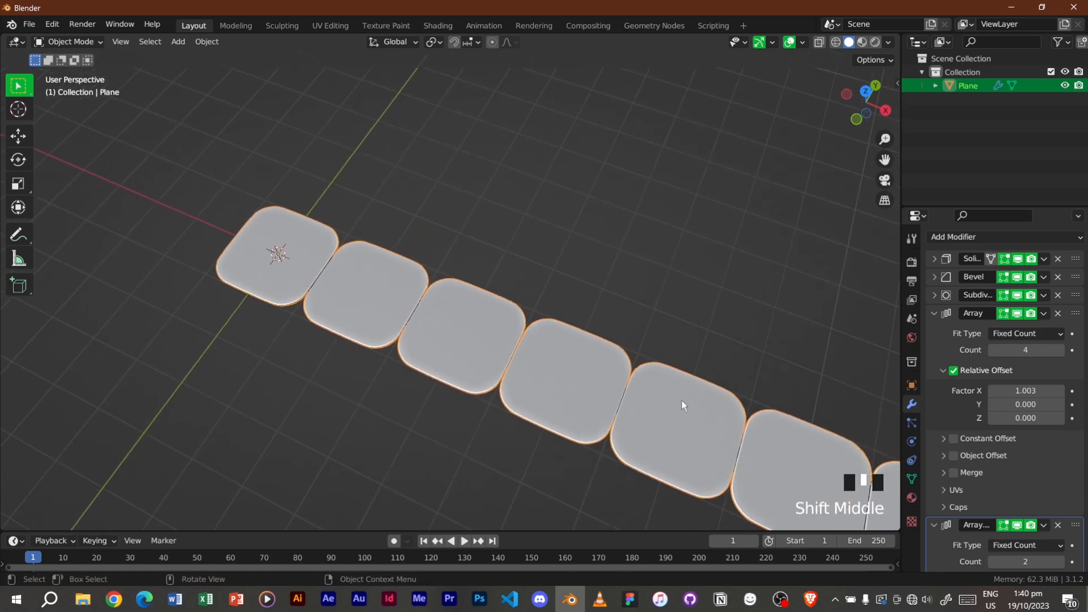
left_click(935, 313)
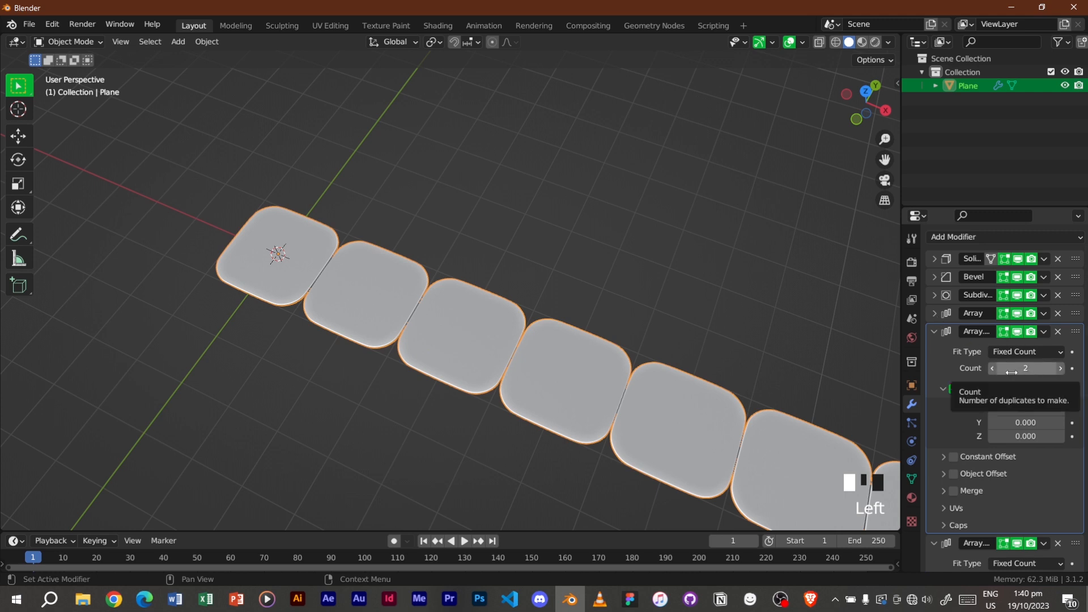
Set the second Array modifier's relative X factor to -1.003 and collapse its settings
left_click(1022, 408)
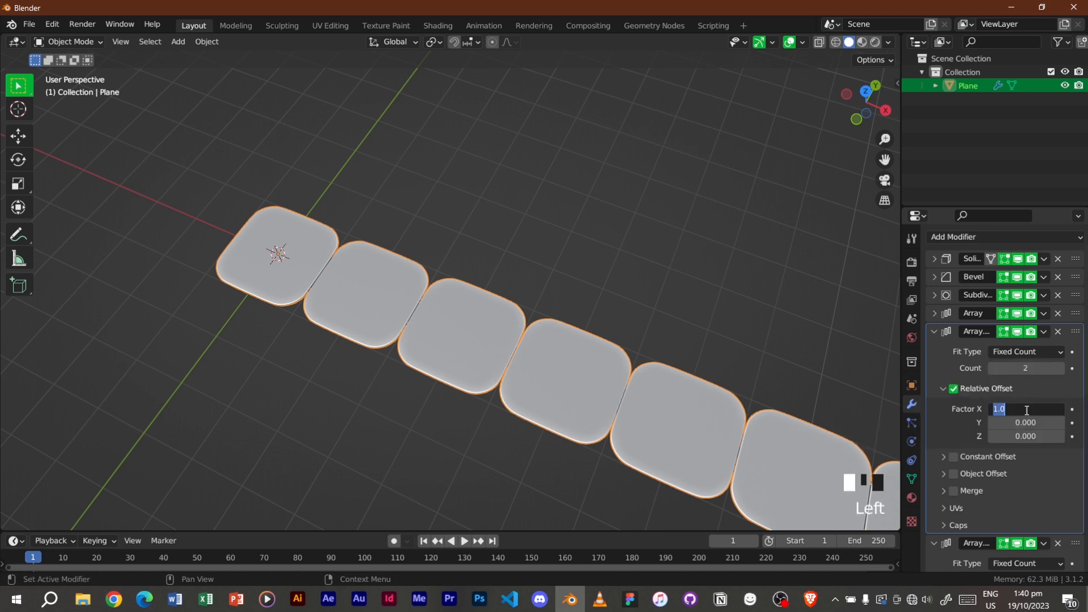
type("-1.003")
key("Return")
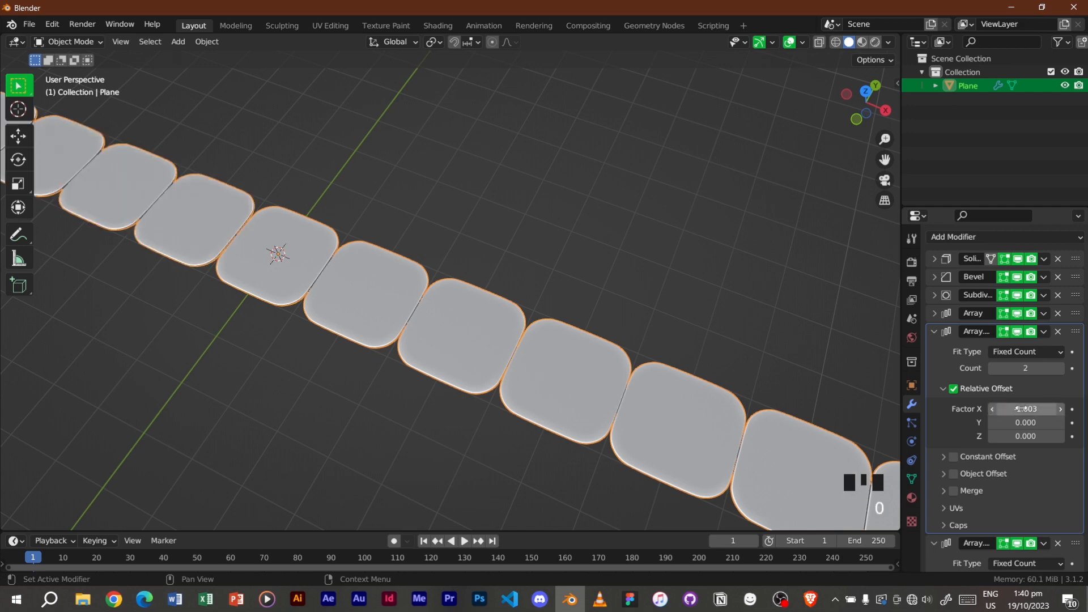
left_click(934, 332)
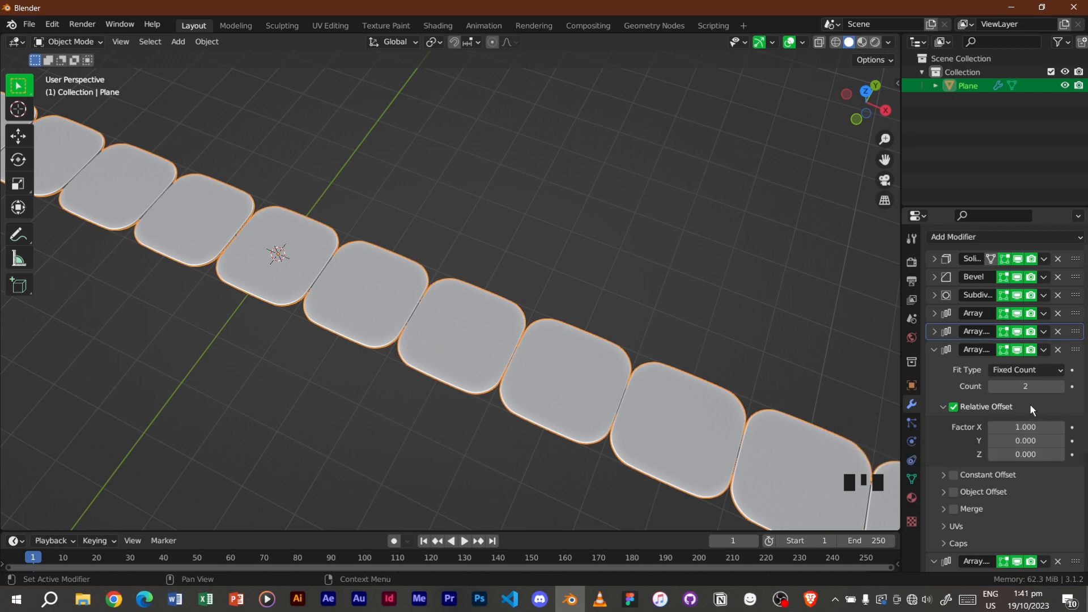
Set the third Array modifier's count to 4 with relative factors X 0 and Y 1.003, and collapse its settings
left_click(1031, 387)
type("4")
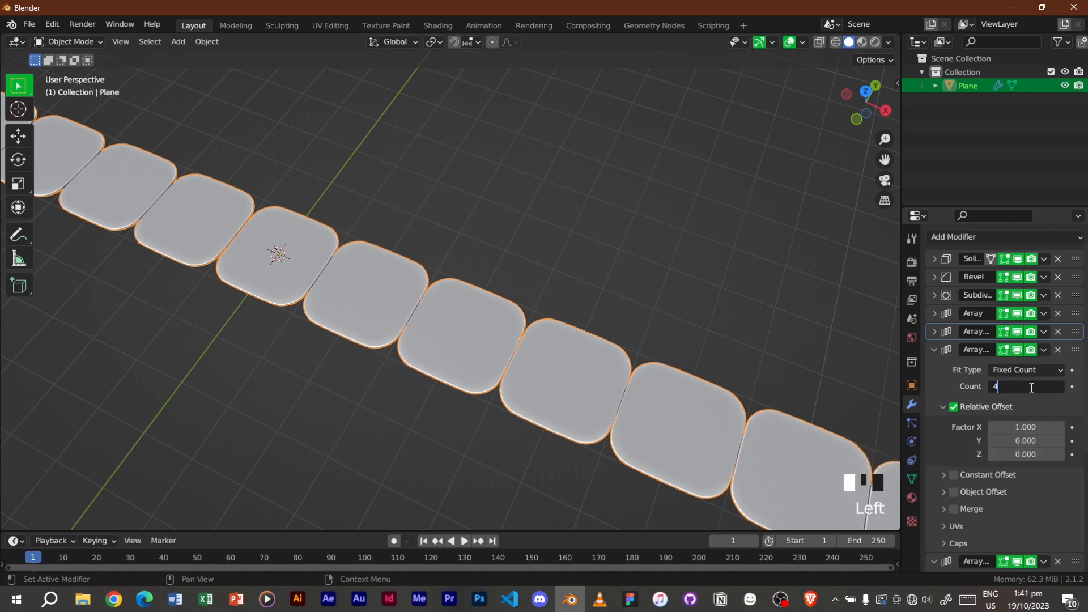
left_click(1034, 429)
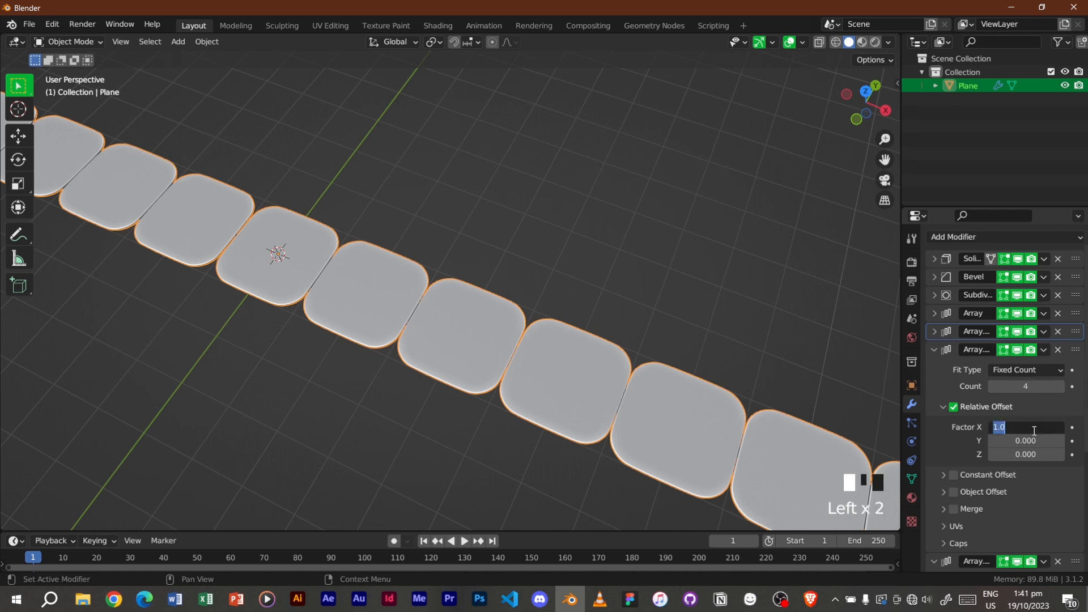
type("0")
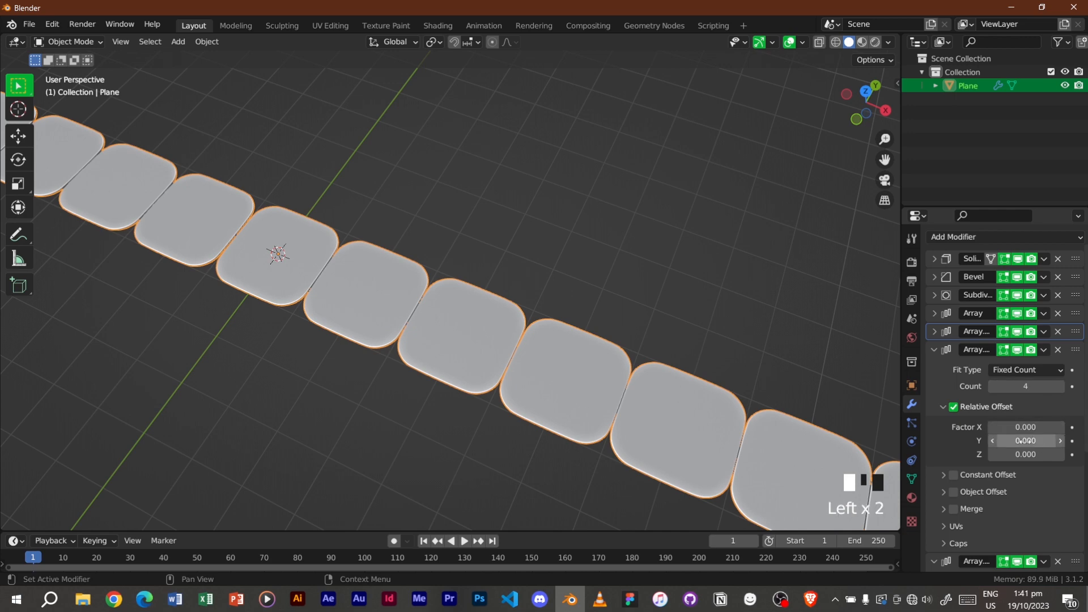
left_click(1024, 441)
type("1.003")
key("Return")
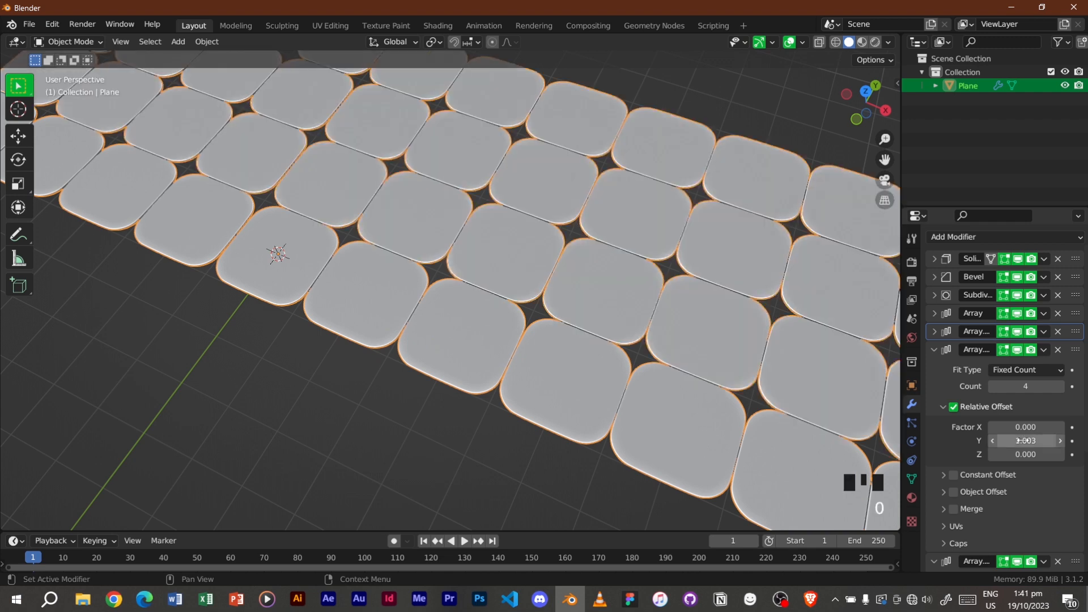
left_click(937, 352)
left_click(938, 353)
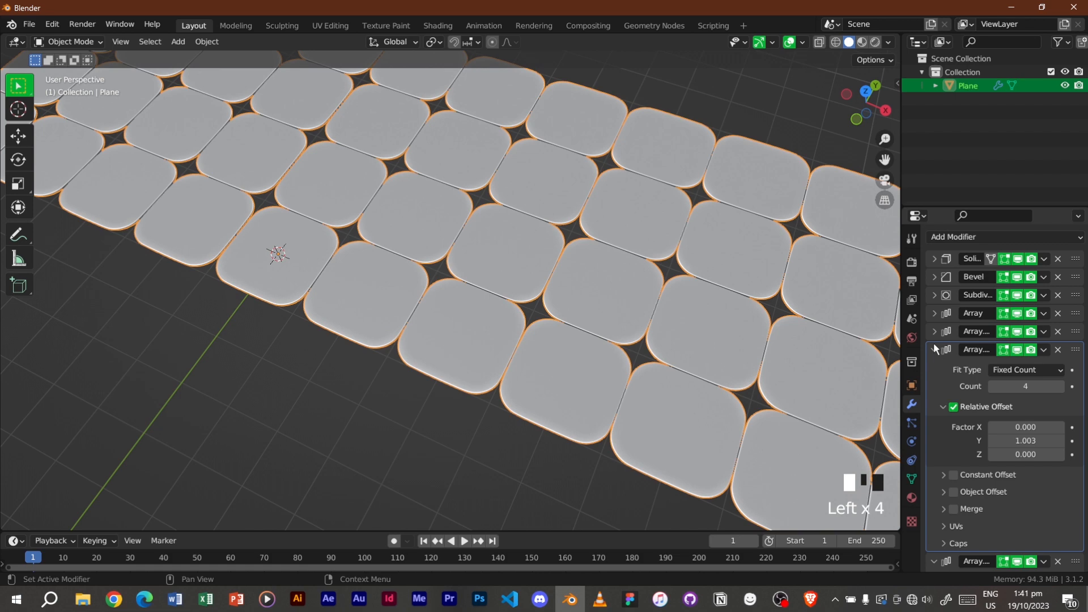
left_click(934, 348)
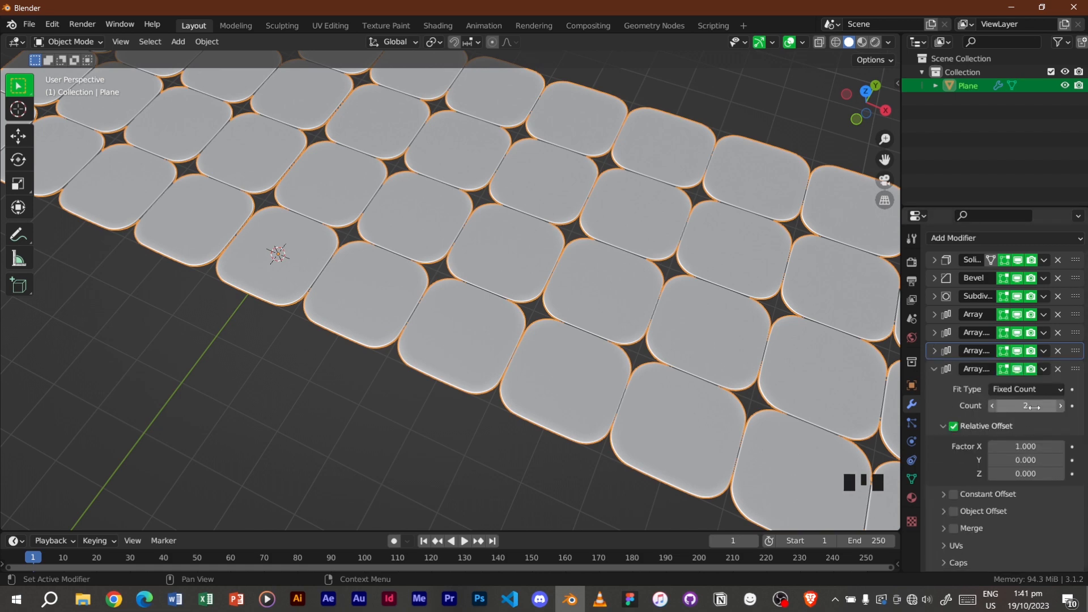
Set the fourth Array modifier's relative factors to X 0 and Y -1.003, and collapse its settings
left_click(1022, 443)
type("0")
key("Return")
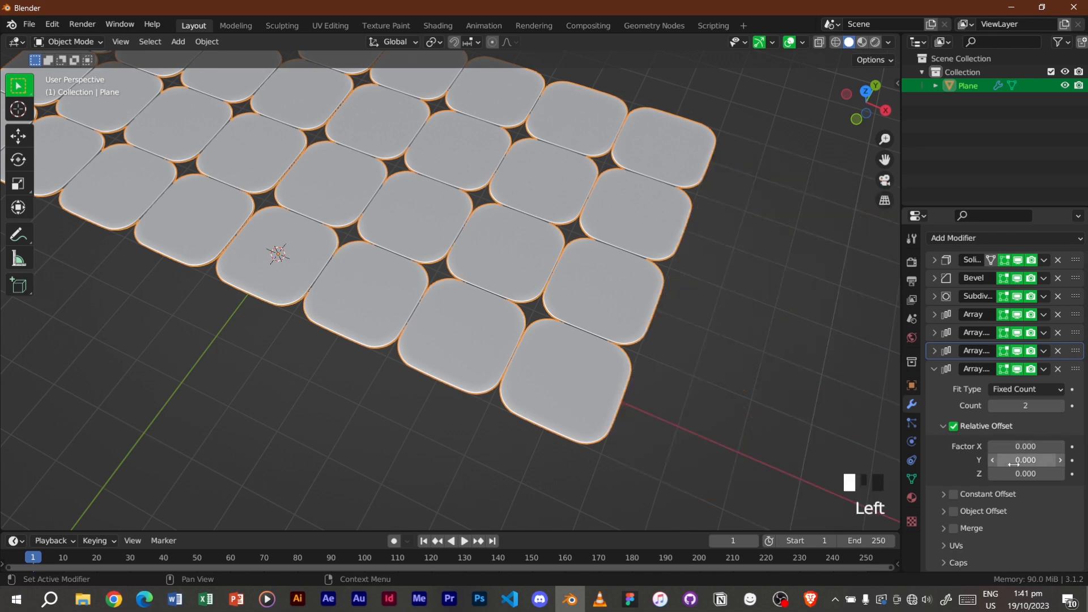
double_click(1015, 462)
type("-1.003")
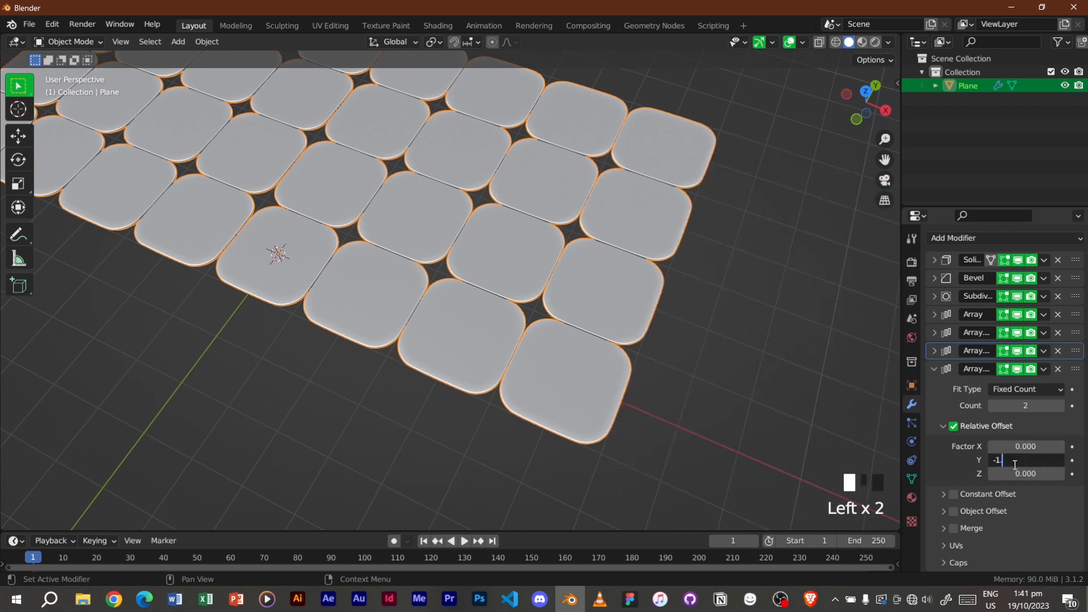
key("Return")
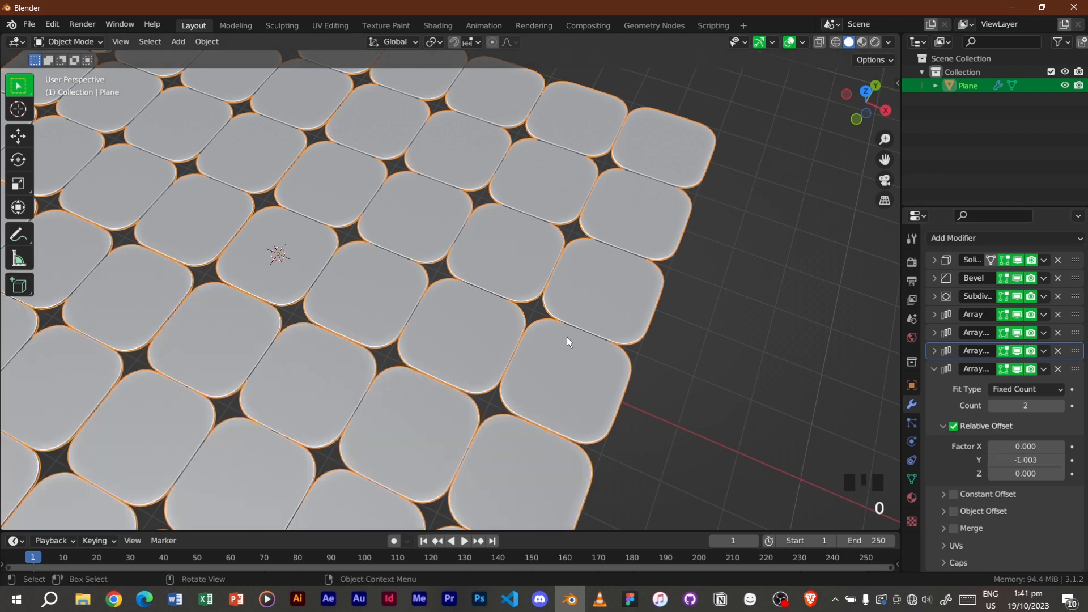
scroll(566, 337, "down", 5)
scroll(429, 342, "up", 1)
scroll(428, 342, "up", 1)
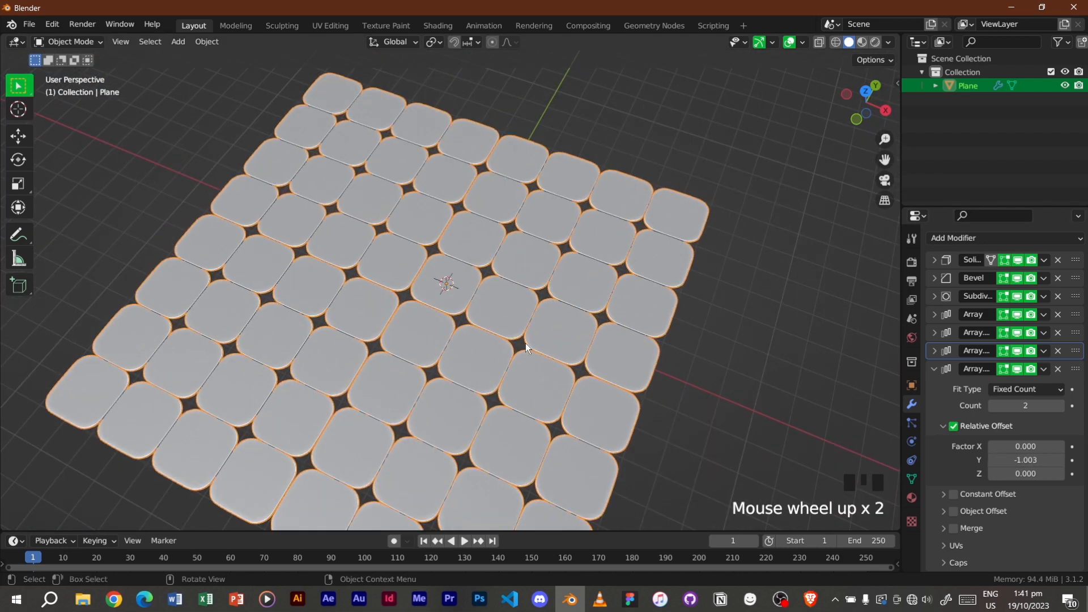
left_click(935, 370)
middle_click_drag(483, 382, 522, 388, "shift")
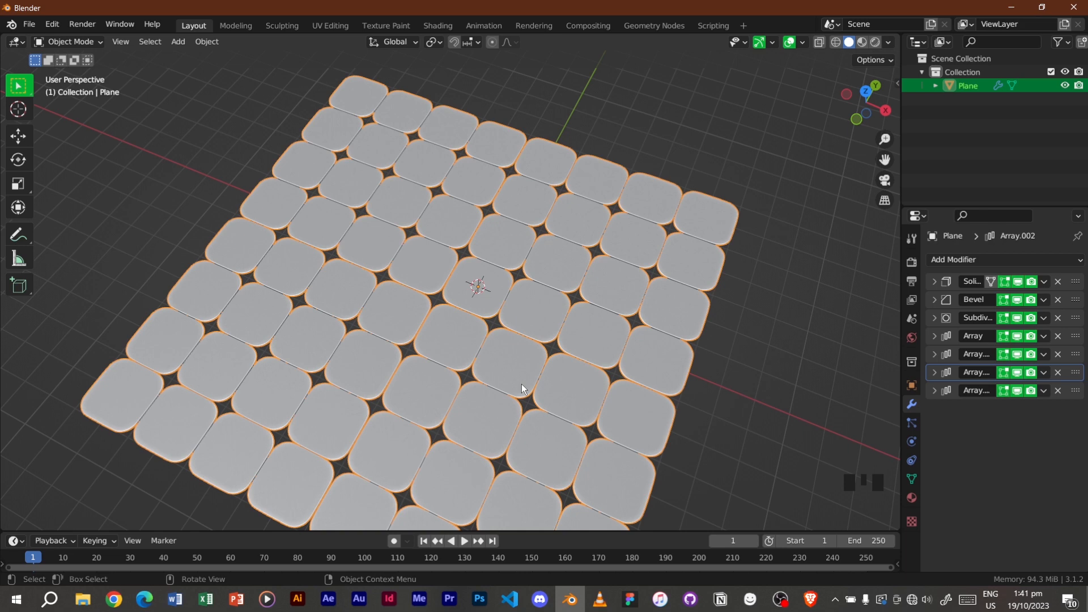
Add a UV sphere at the 3D cursor in the plate grid
key("shift+a")
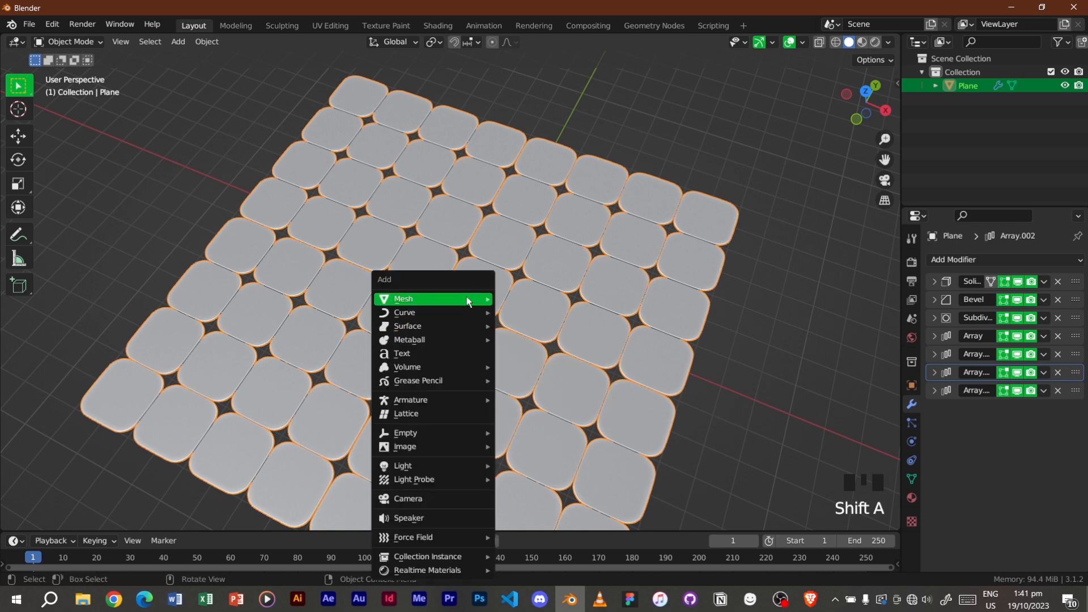
mouse_move(468, 298)
left_click(562, 338)
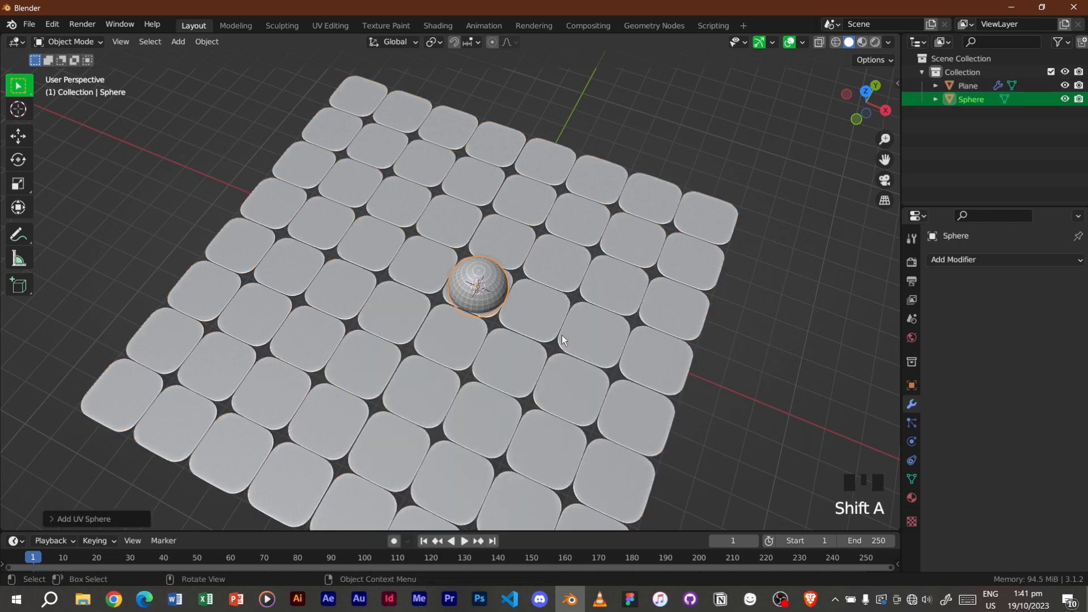
Scale the sphere down uniformly to about 0.429 while viewing the plate grid from above
key("KP_7")
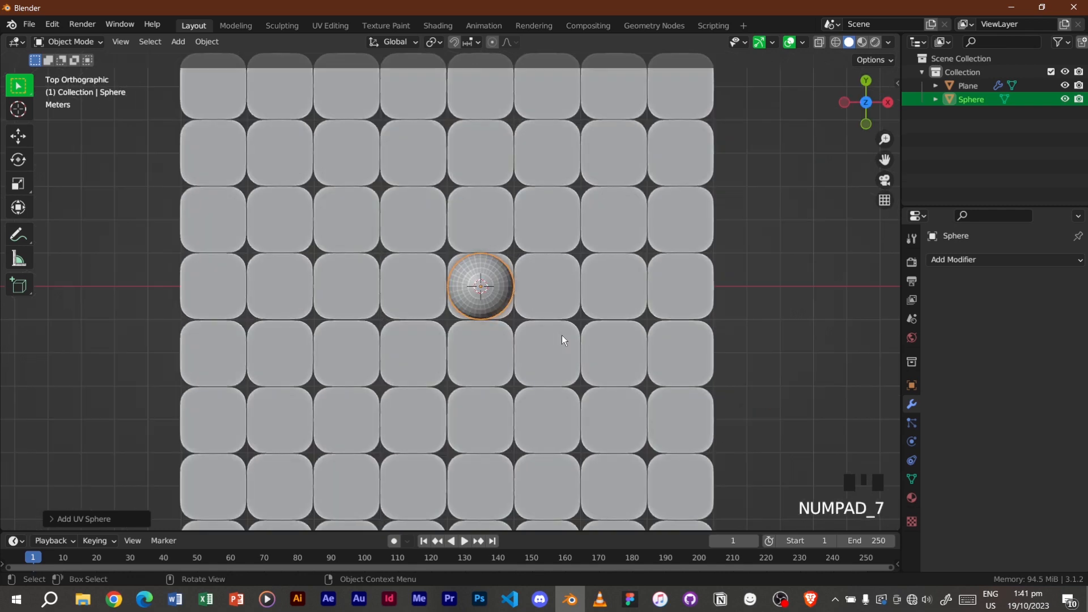
scroll(470, 273, "up", 4)
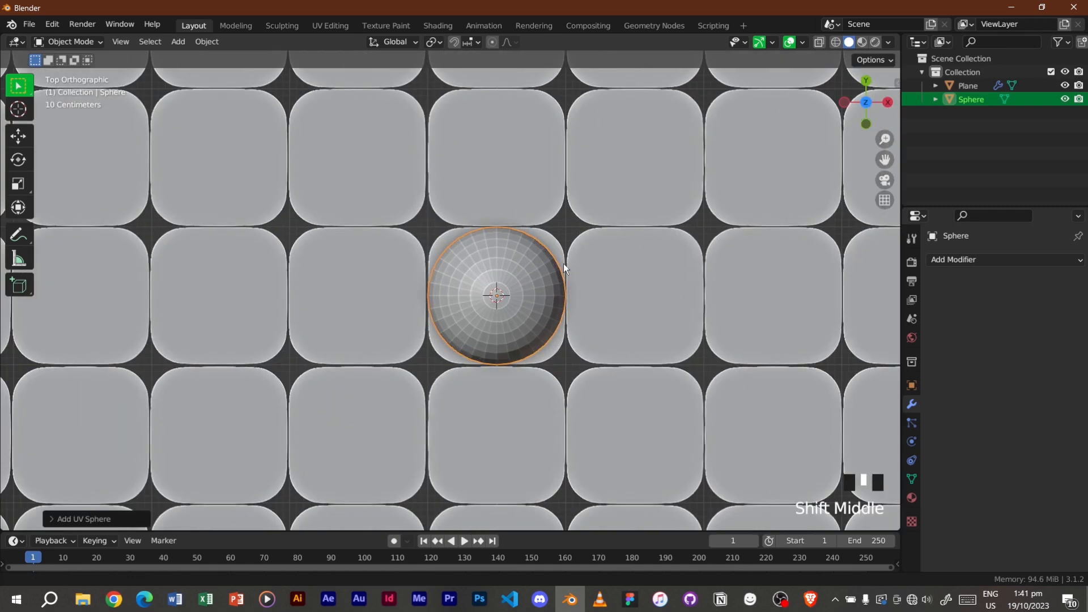
middle_click_drag(564, 263, 526, 280, "shift")
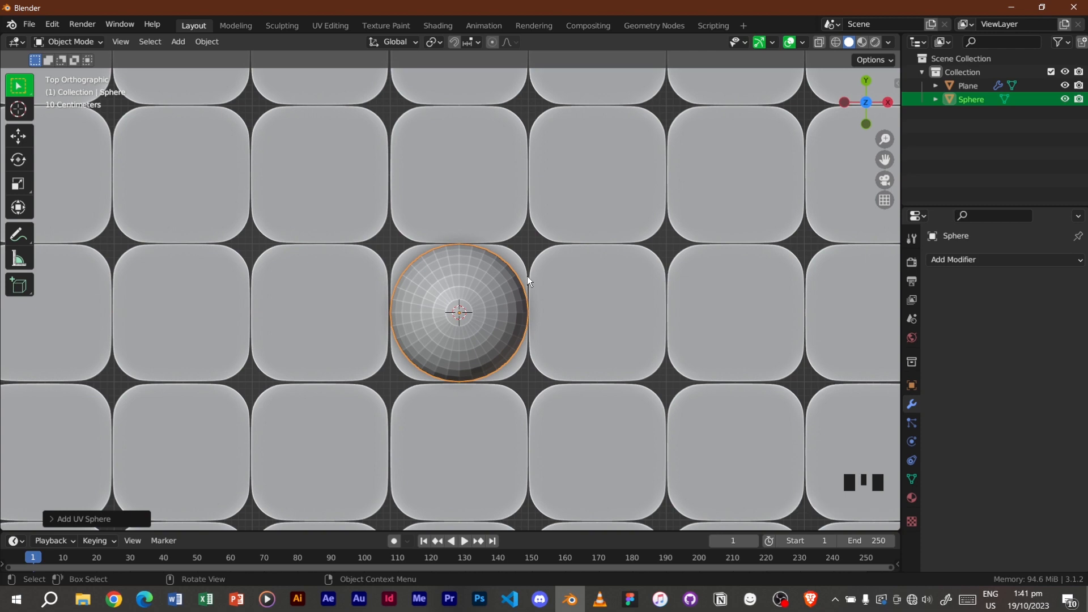
key("s")
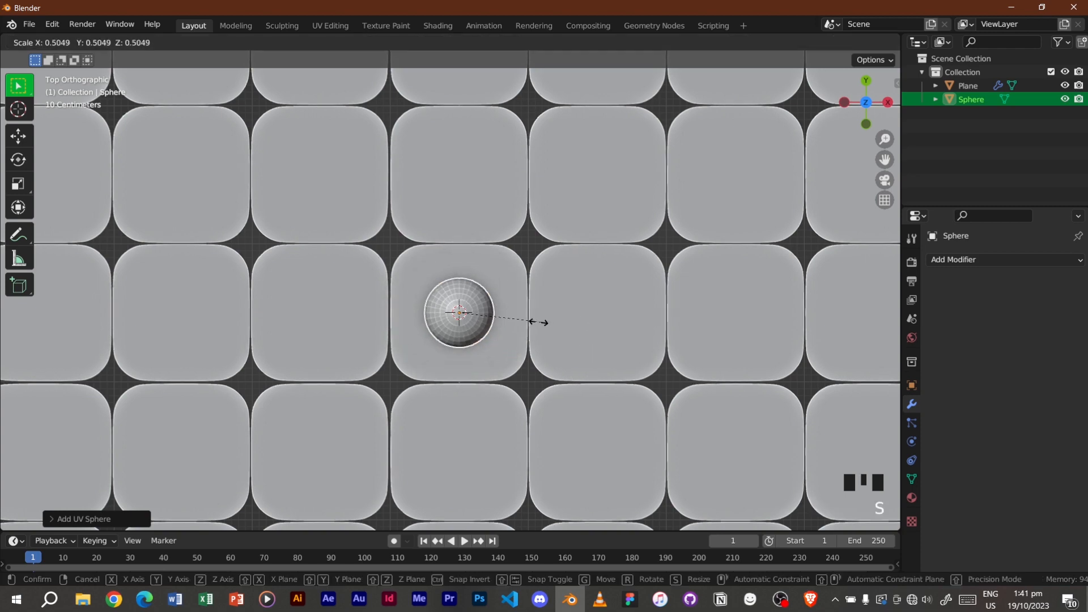
left_click(529, 321)
Set the sphere's location to X 3 m, Y -1.01 m and Z 0.2 m
key("n")
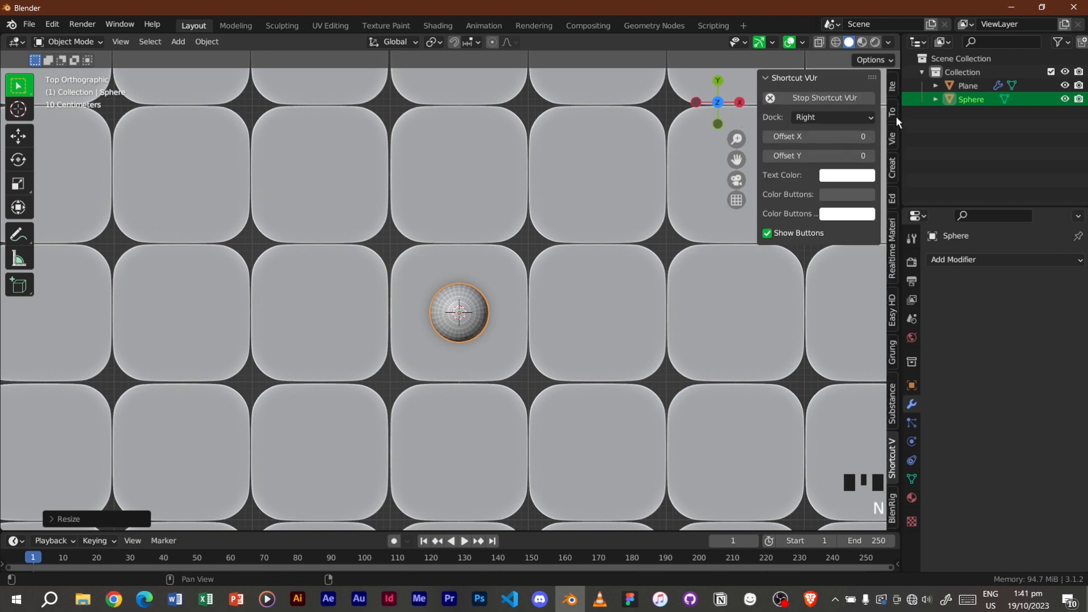
left_click(888, 90)
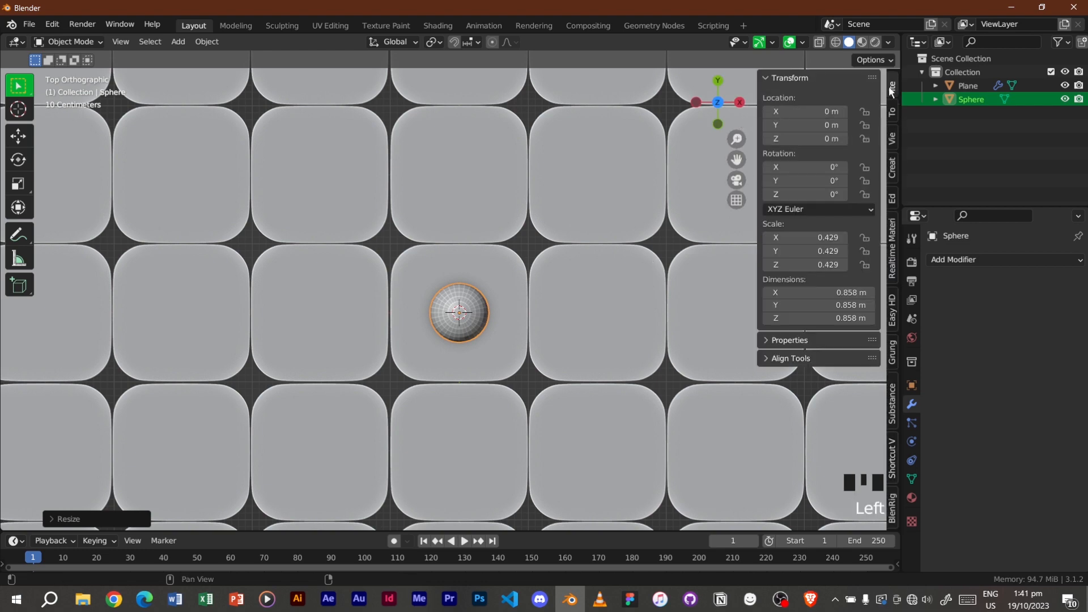
left_click(804, 112)
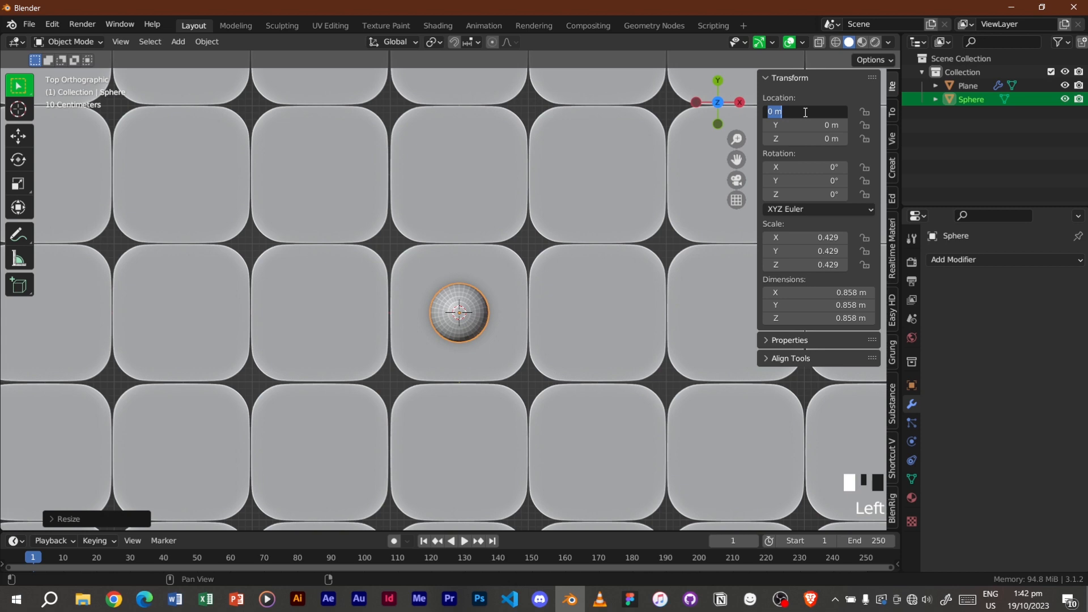
type("3")
key("Return")
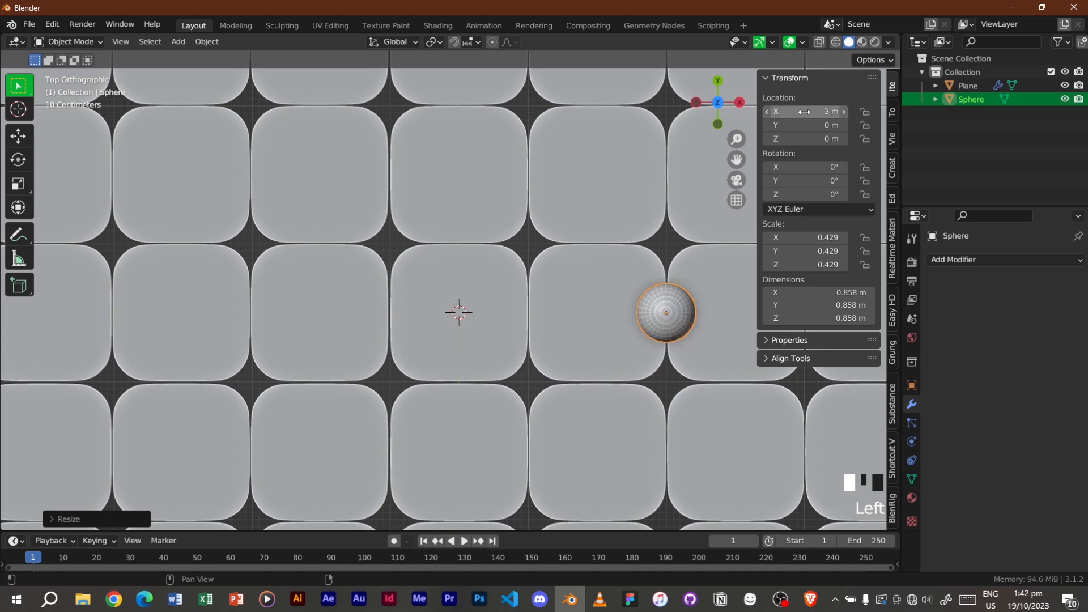
left_click(808, 125)
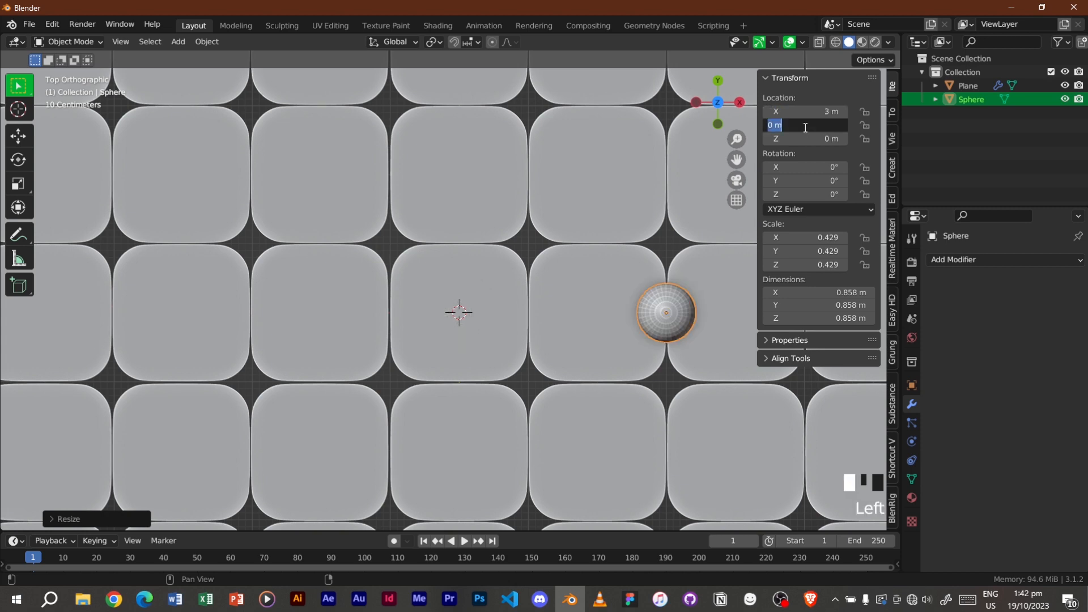
type("-1.01")
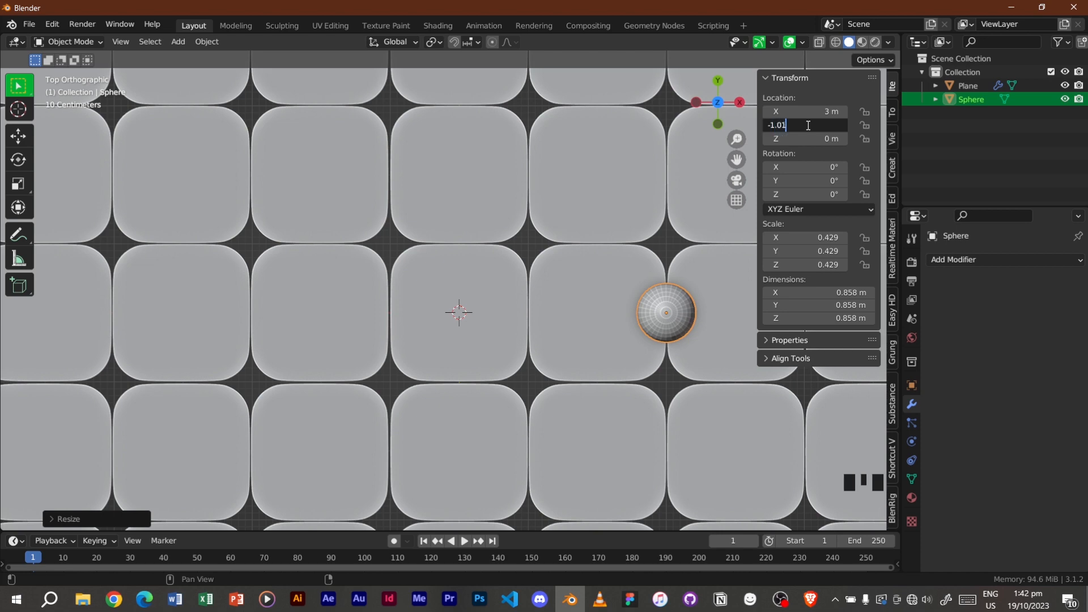
key("Return")
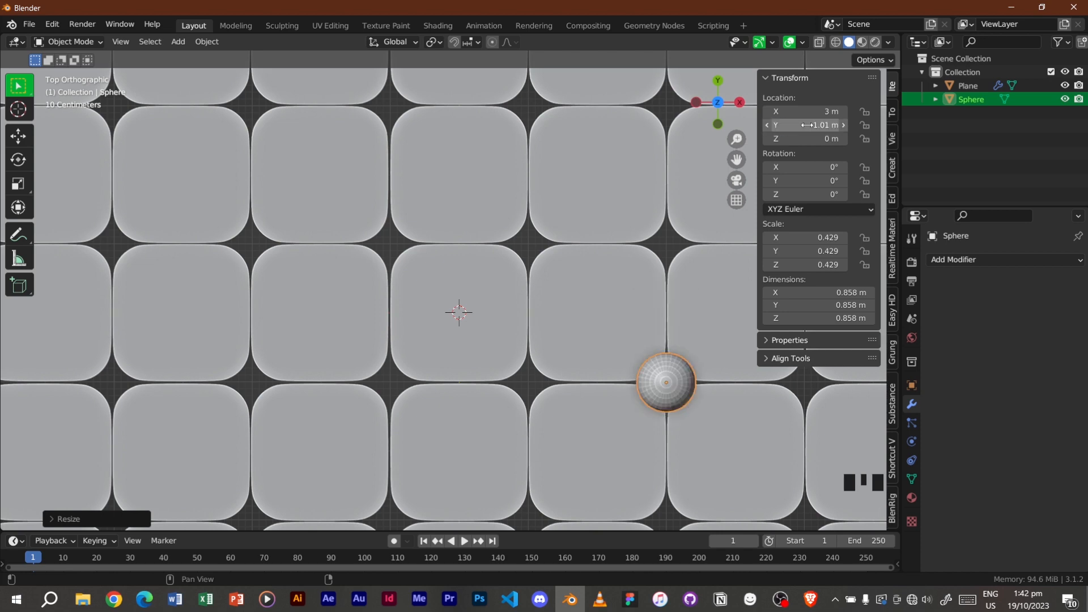
left_click(807, 134)
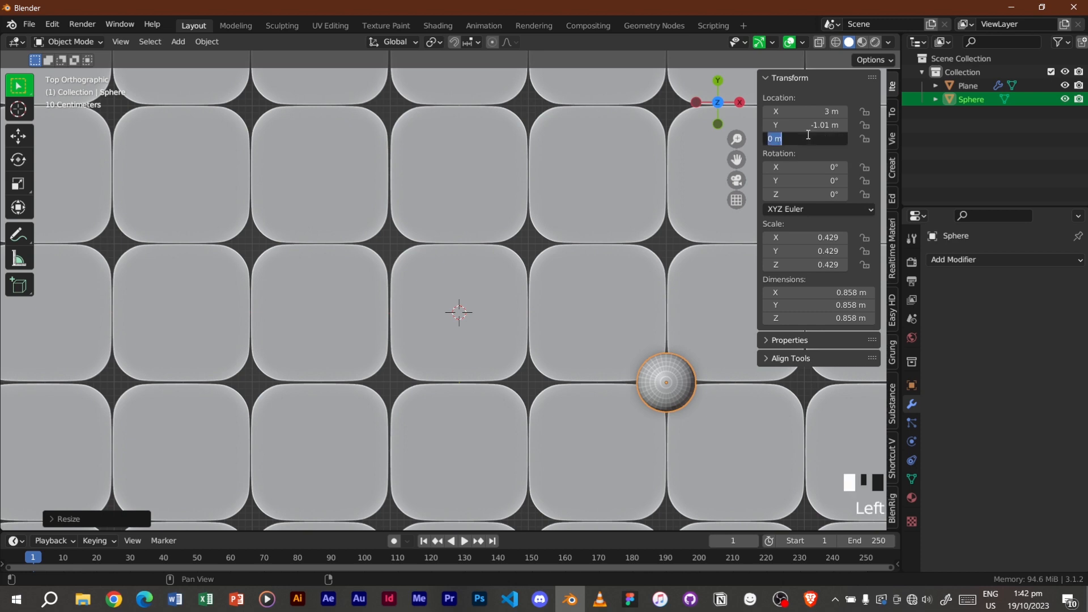
type("0.20")
key("Return")
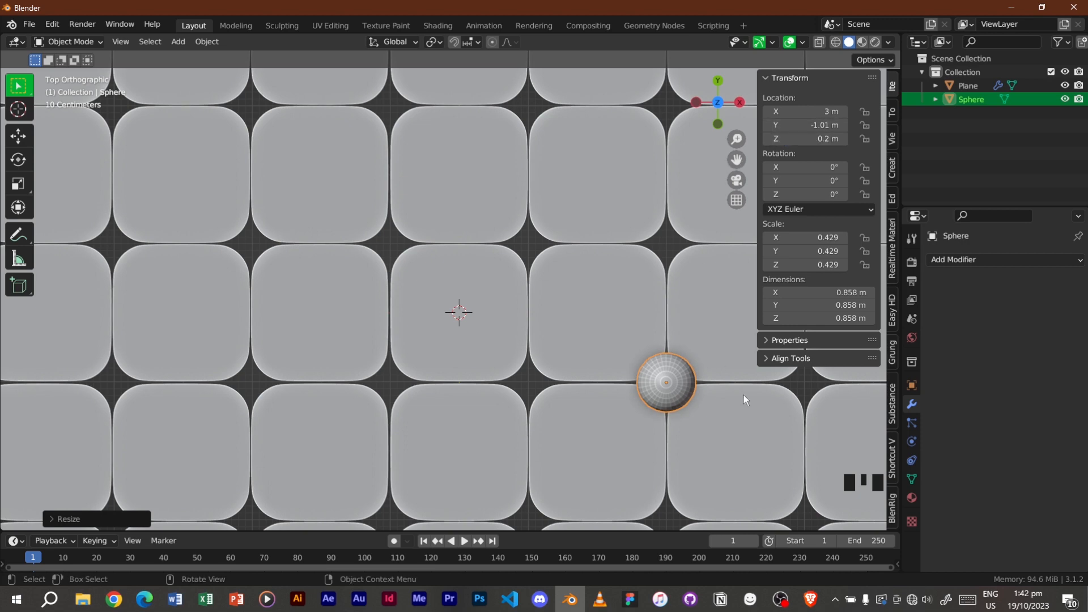
Scale the sphere down uniformly to about 0.195 so it fits the gap between four plates
scroll(651, 376, "up", 4)
scroll(651, 375, "up", 1)
middle_click_drag(739, 424, 557, 353, "shift")
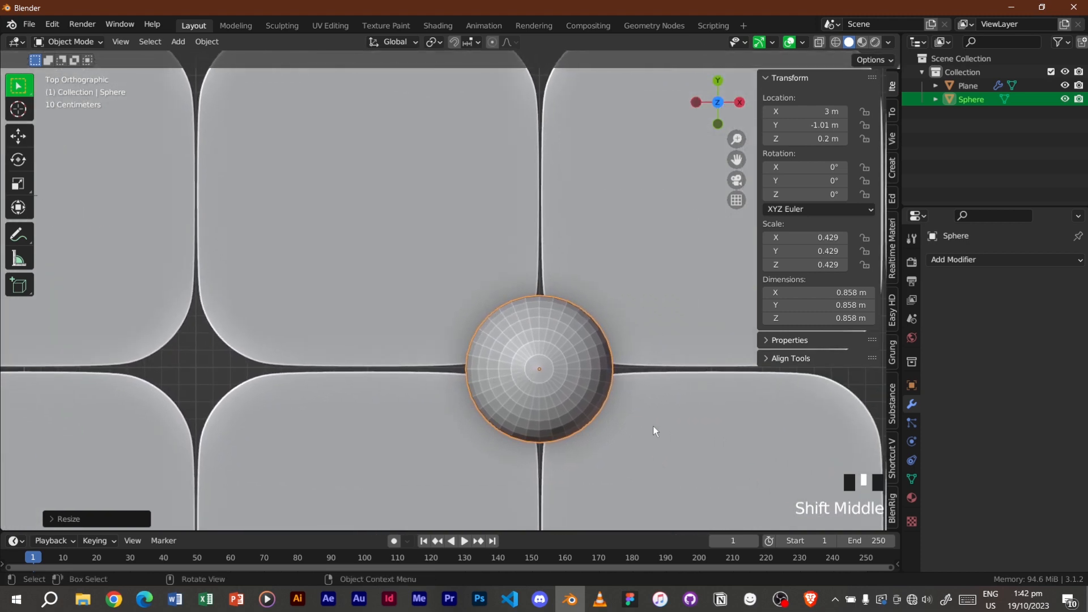
key("s")
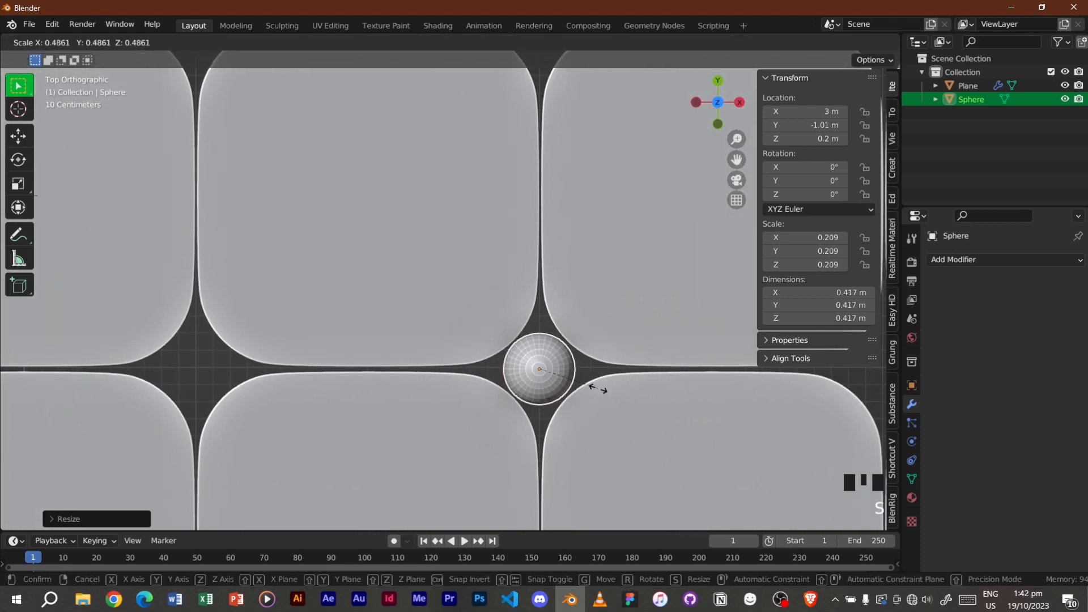
left_click(594, 388)
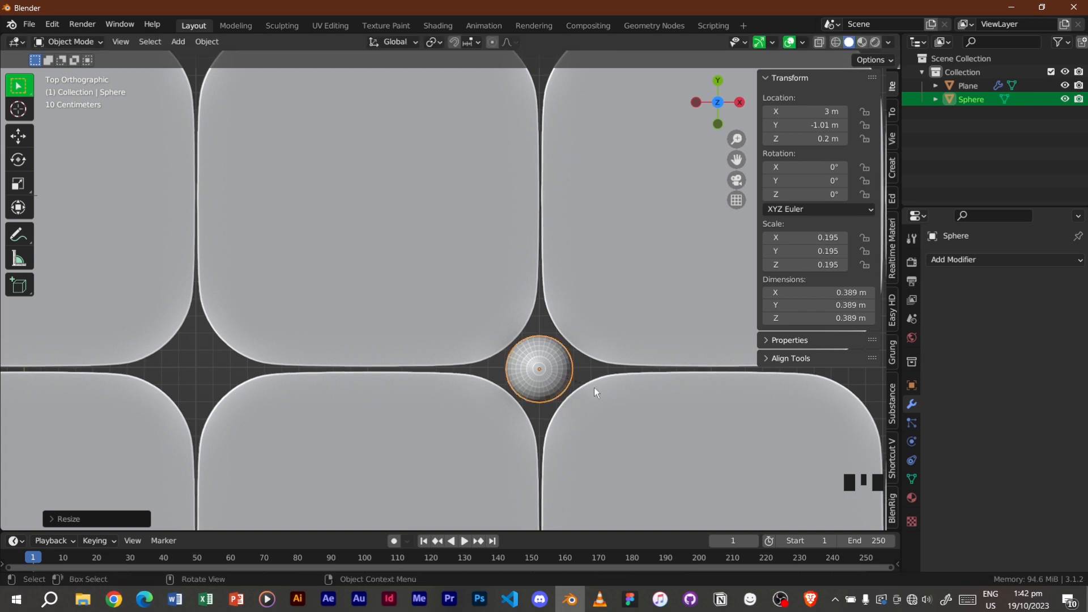
Shade the sphere smooth and enable Auto Smooth in its mesh normals settings
right_click(549, 337)
left_click(551, 338)
middle_click_drag(627, 444, 804, 437)
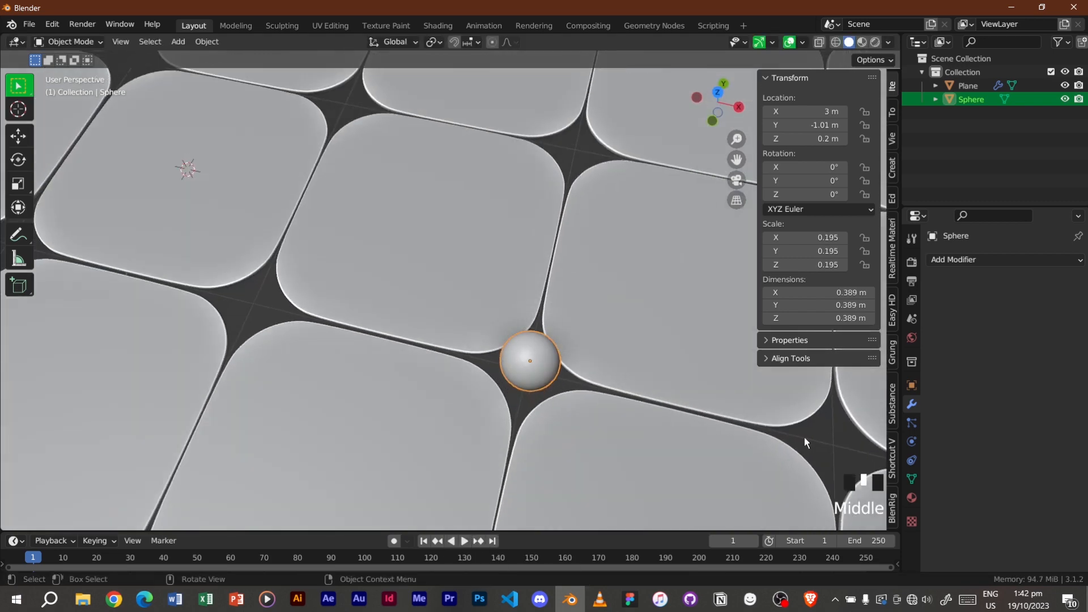
left_click(913, 479)
left_click(992, 538)
left_click(934, 517)
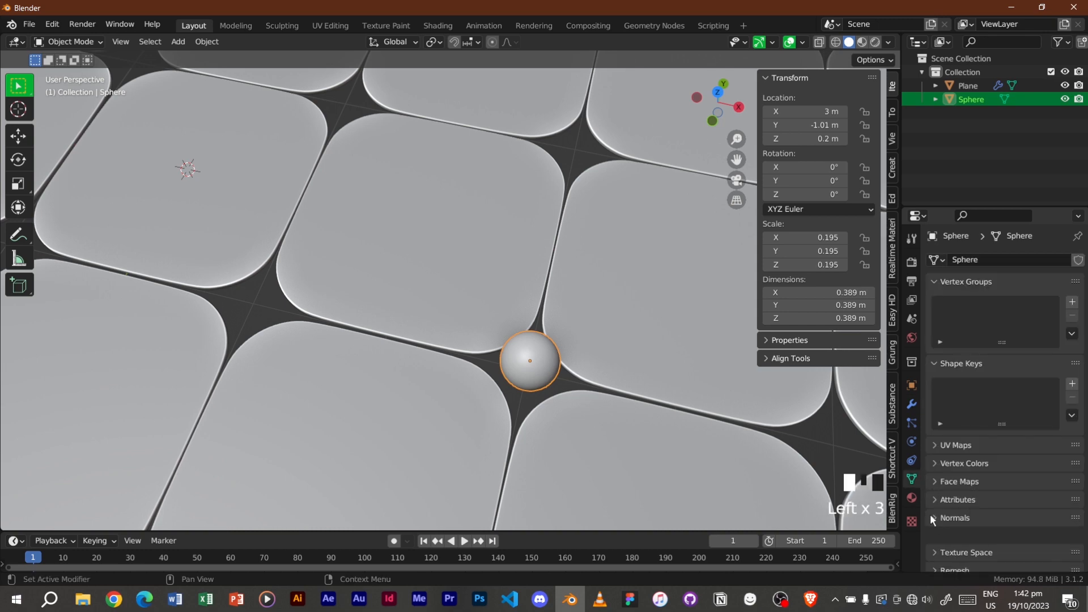
Move the plate grid object into a new collection named Planes
scroll(642, 456, "down", 3)
middle_click_drag(641, 452, 591, 374)
scroll(591, 397, "down", 4)
scroll(589, 430, "up", 3)
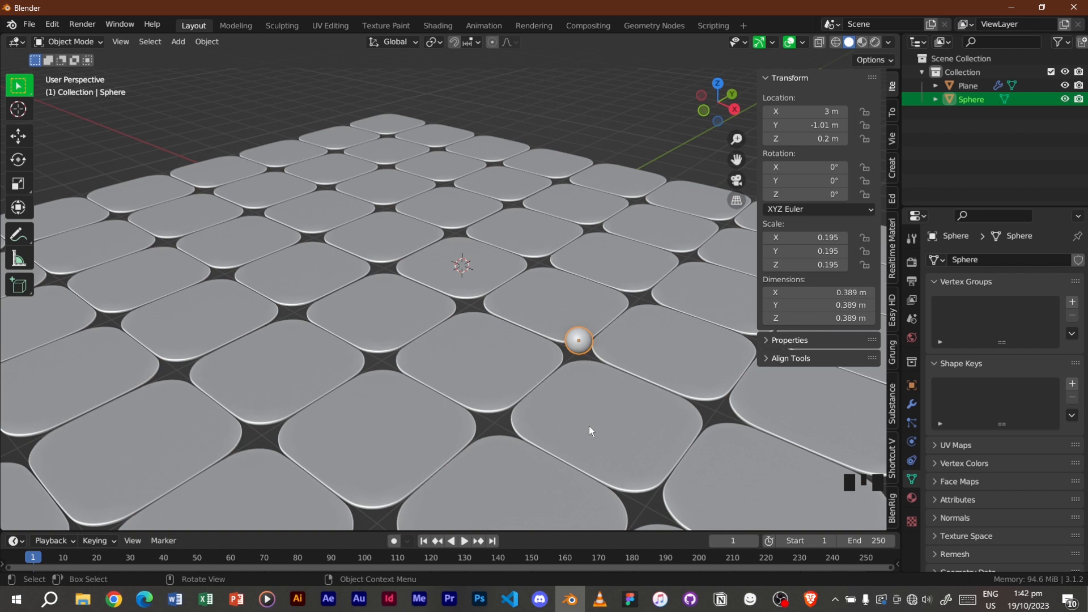
left_click(542, 369)
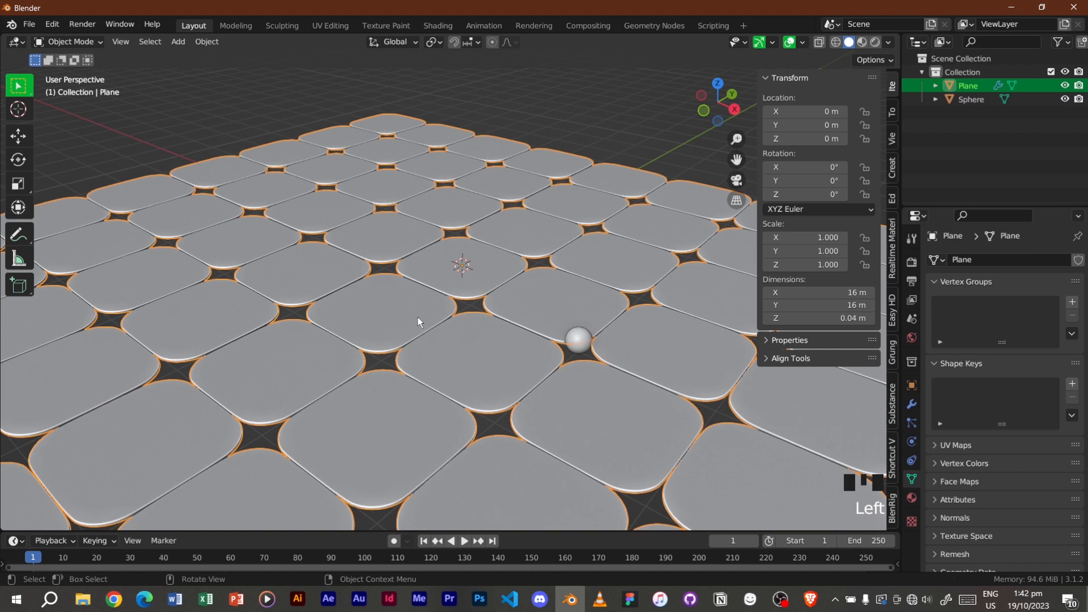
key("m")
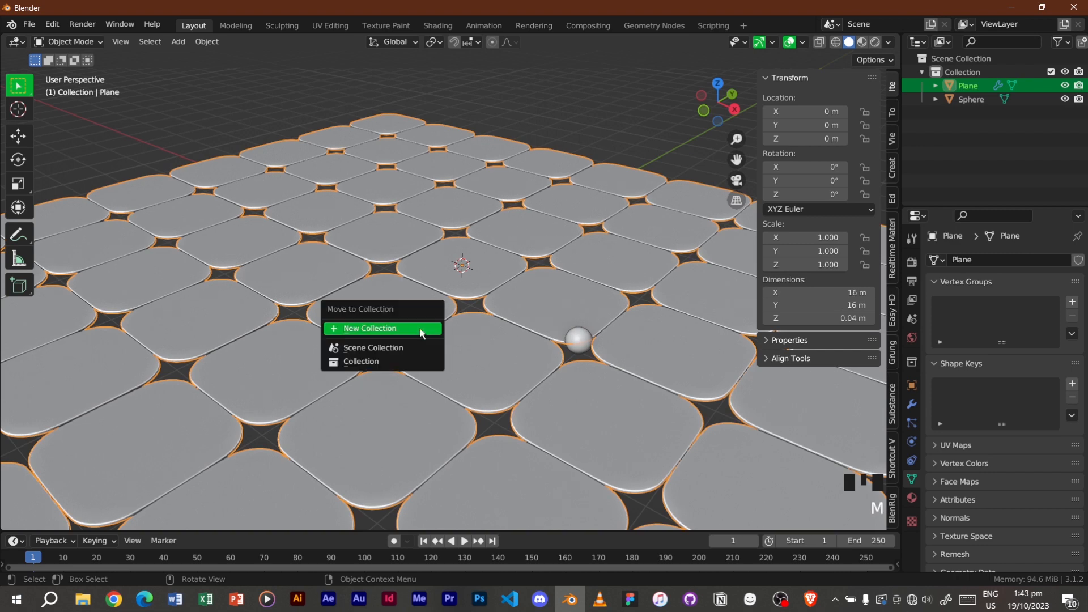
left_click(420, 332)
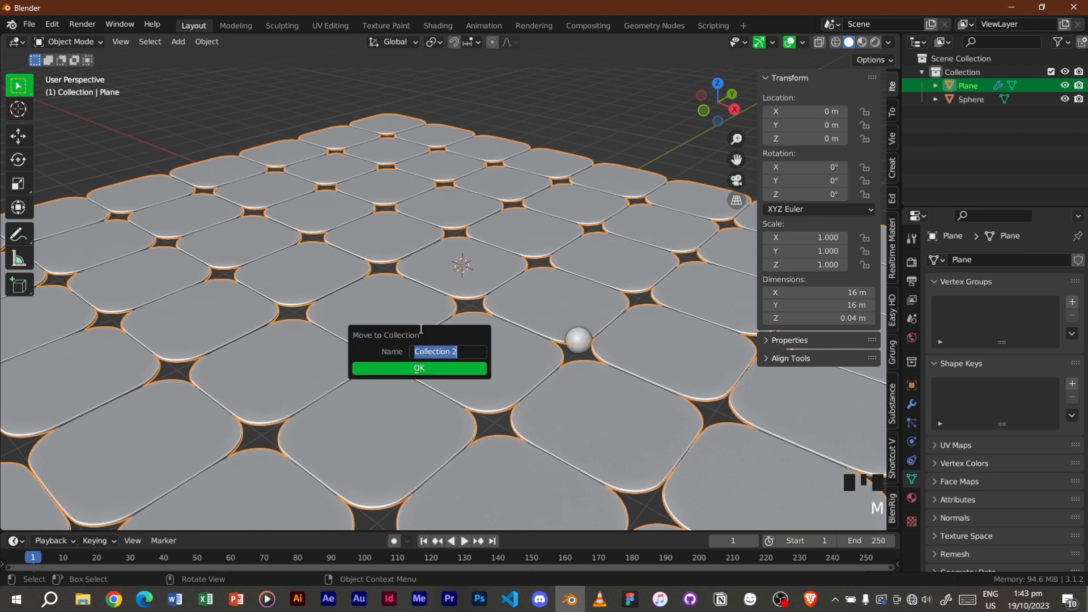
type("Planes")
key("Return")
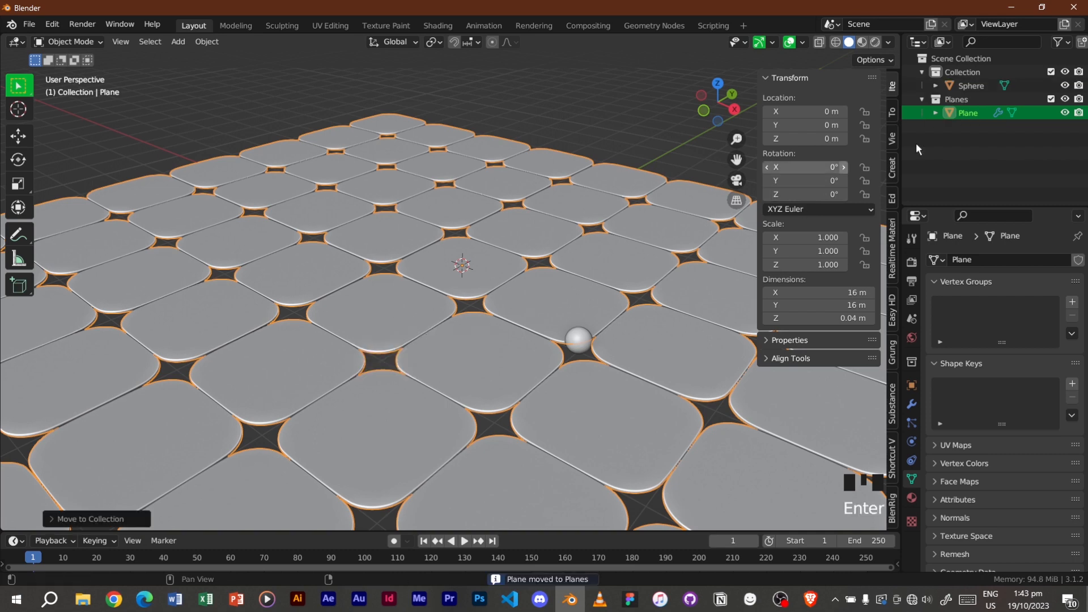
Select the sphere and move it into a new collection named Spheres
left_click(592, 339)
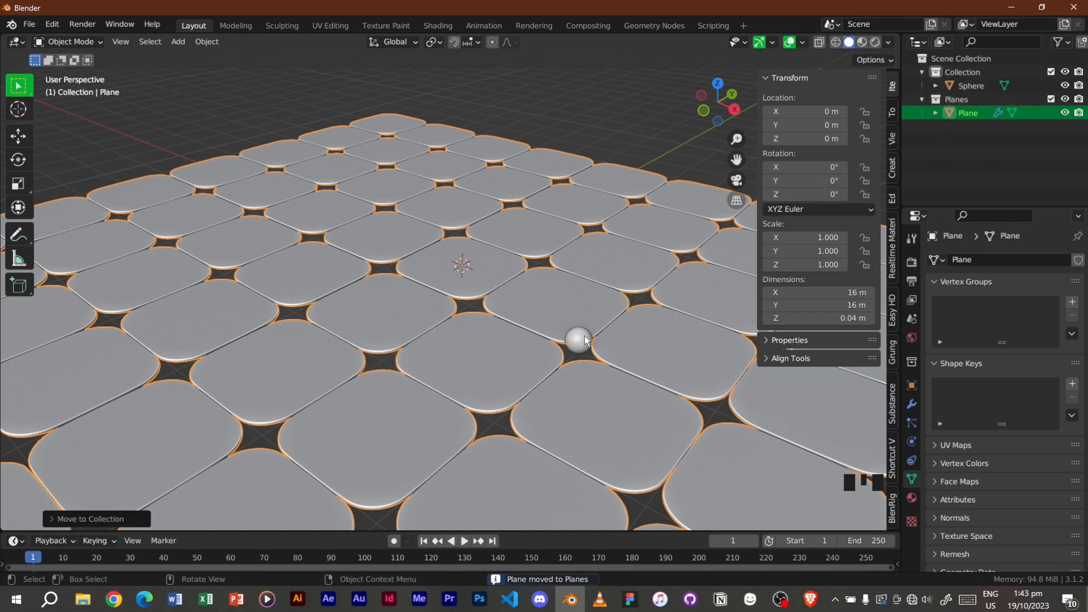
left_click(585, 340)
left_click(585, 340)
left_click(584, 340)
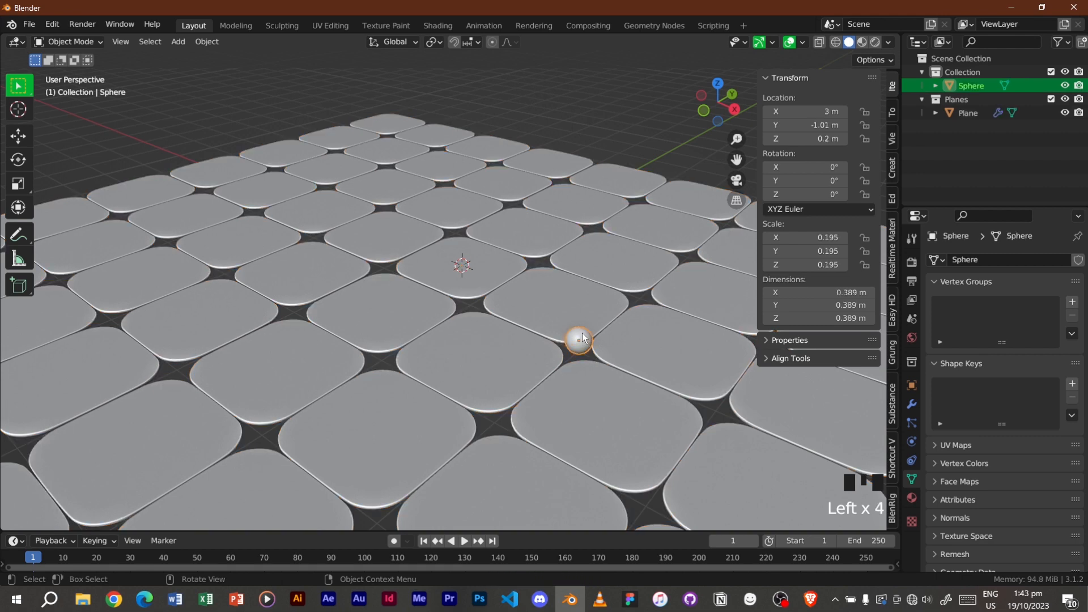
key("m")
left_click(580, 333)
type("Spheres")
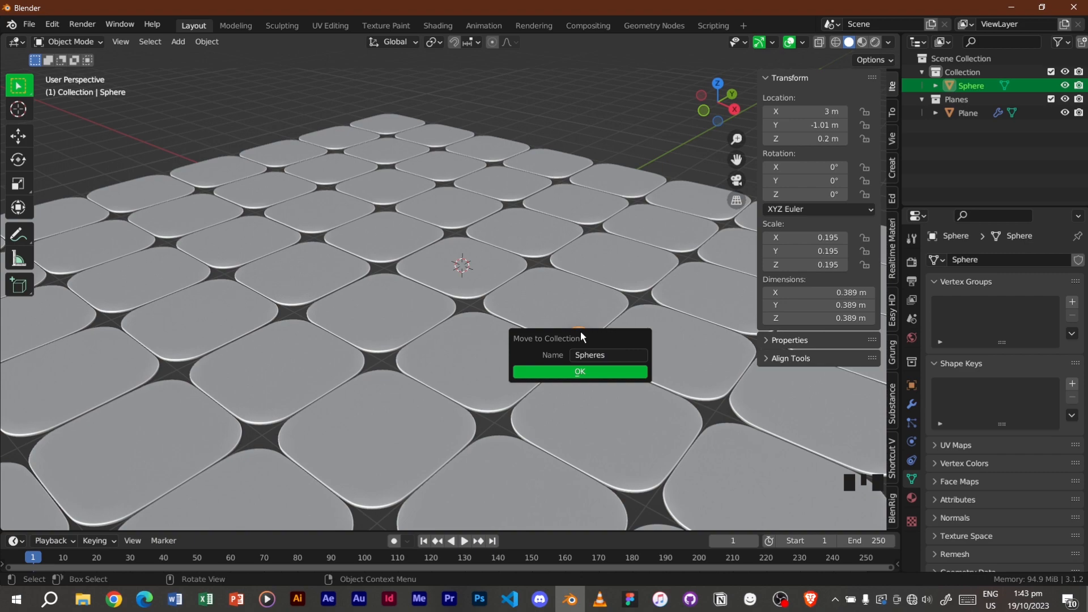
key("Return")
Add an Array modifier to the sphere in top view and duplicate that modifier three times
middle_click_drag(565, 403, 624, 398)
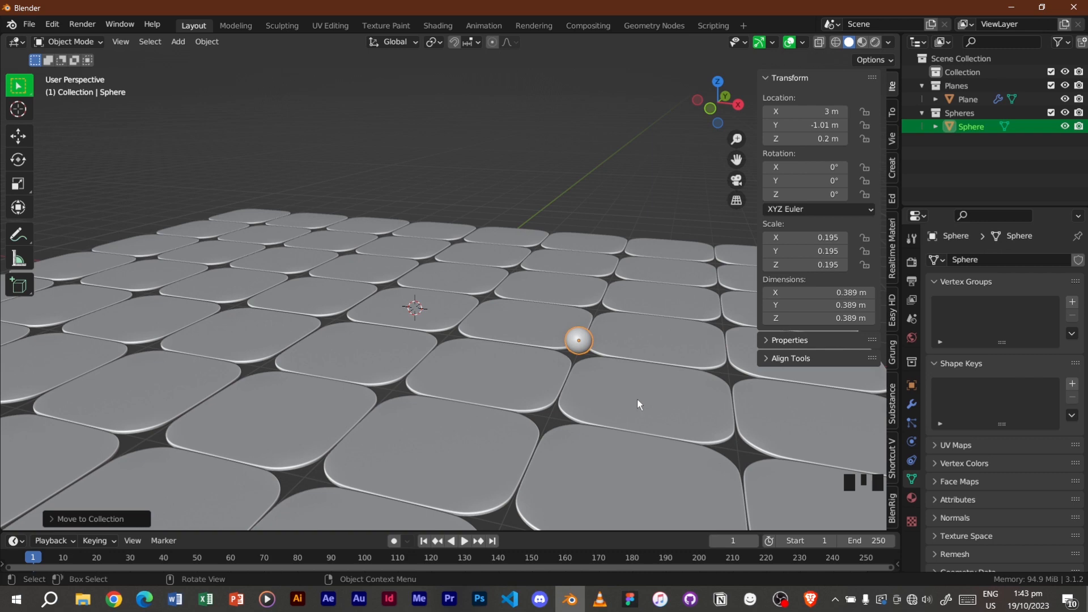
key("KP_7")
scroll(629, 402, "down", 3)
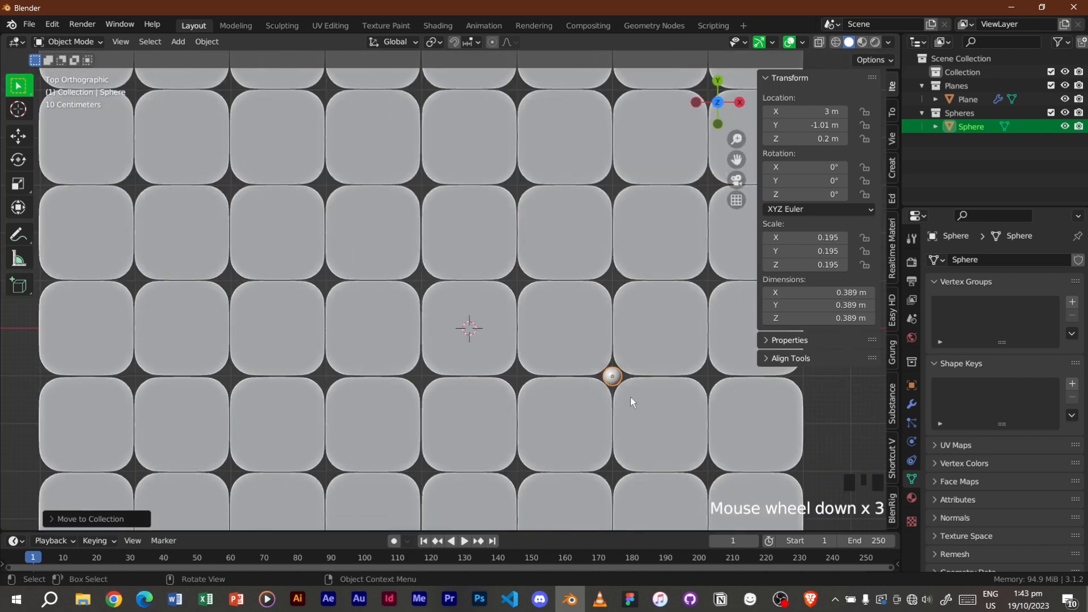
middle_click_drag(633, 393, 556, 346, "shift")
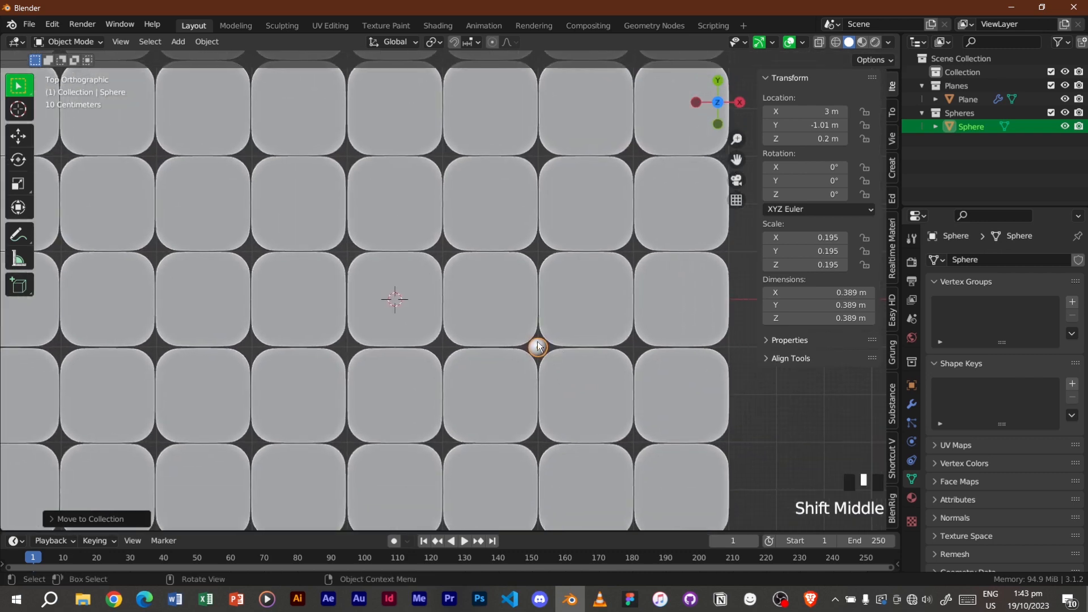
left_click(911, 404)
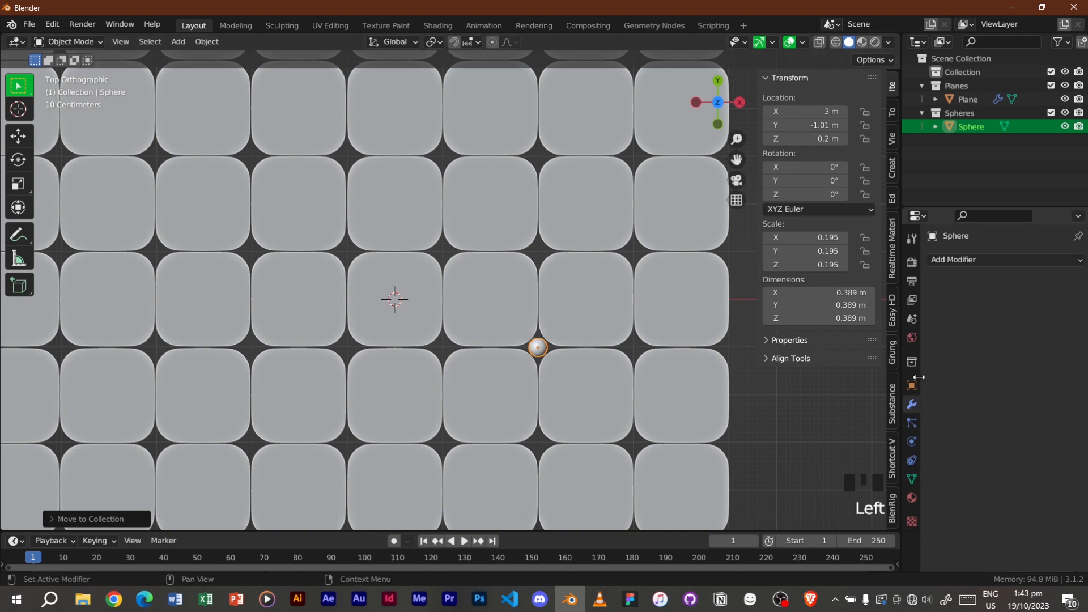
left_click(967, 262)
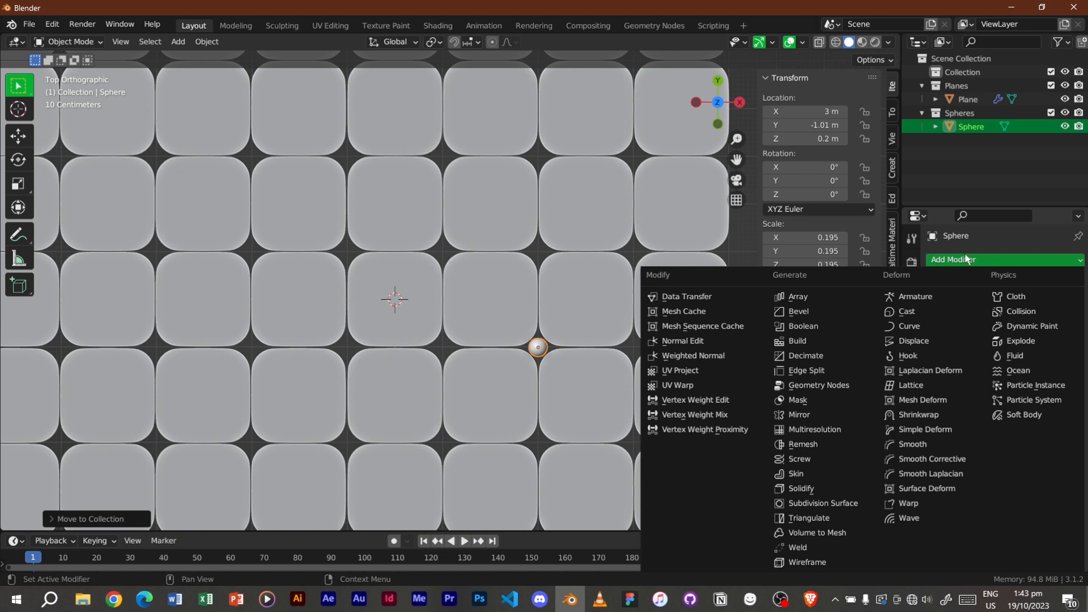
left_click(842, 295)
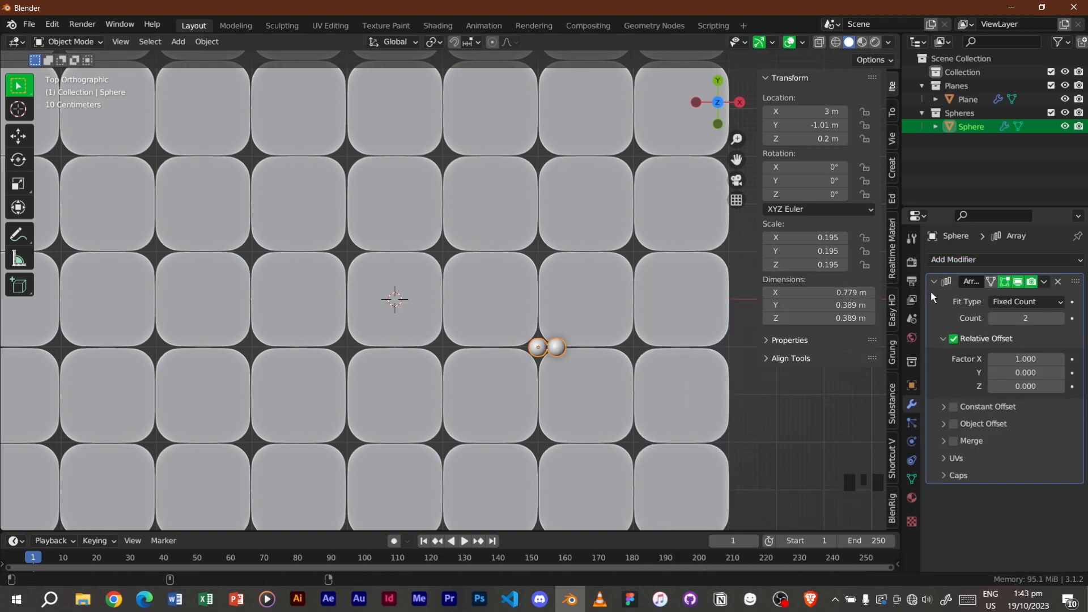
key("shift+d")
key("shift+d")
key("shift+d")
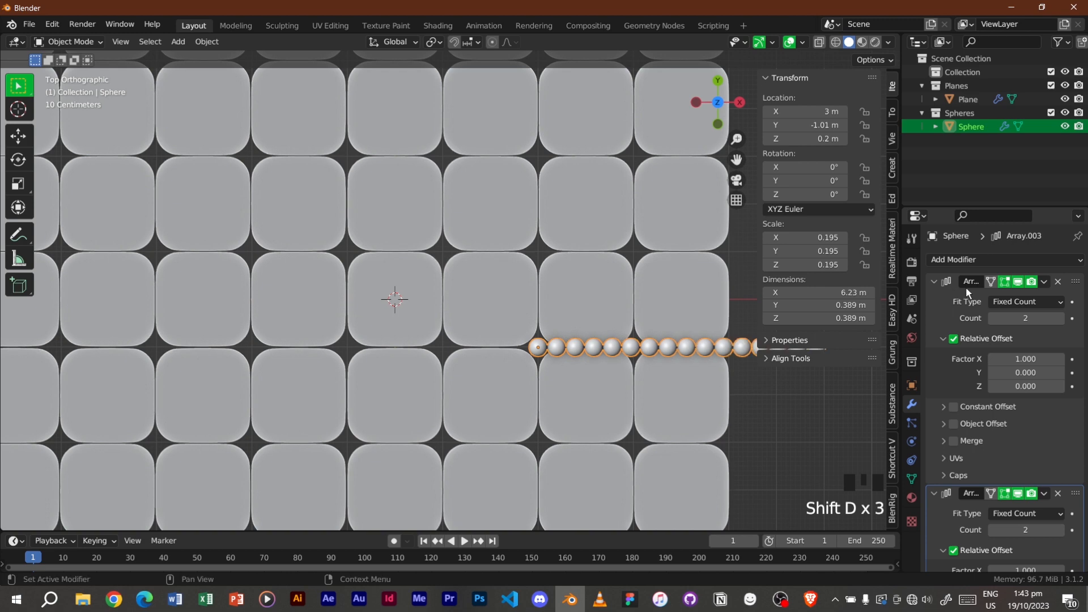
Set the sphere's first Array modifier to a count of 3 with a relative offset X factor of 5.3
left_click(1048, 323)
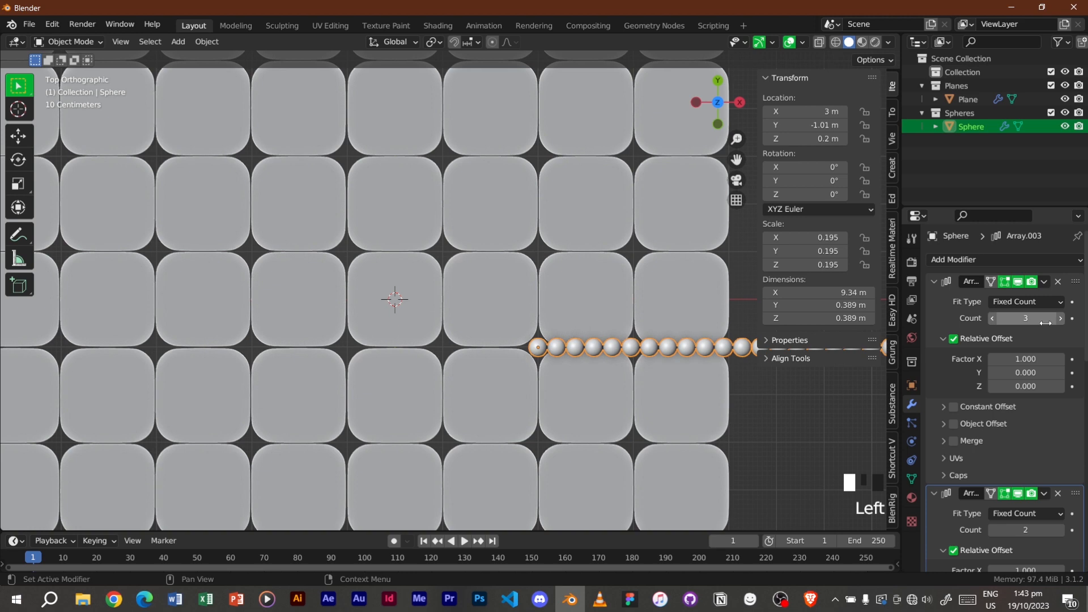
left_click(1038, 360)
type("5.3")
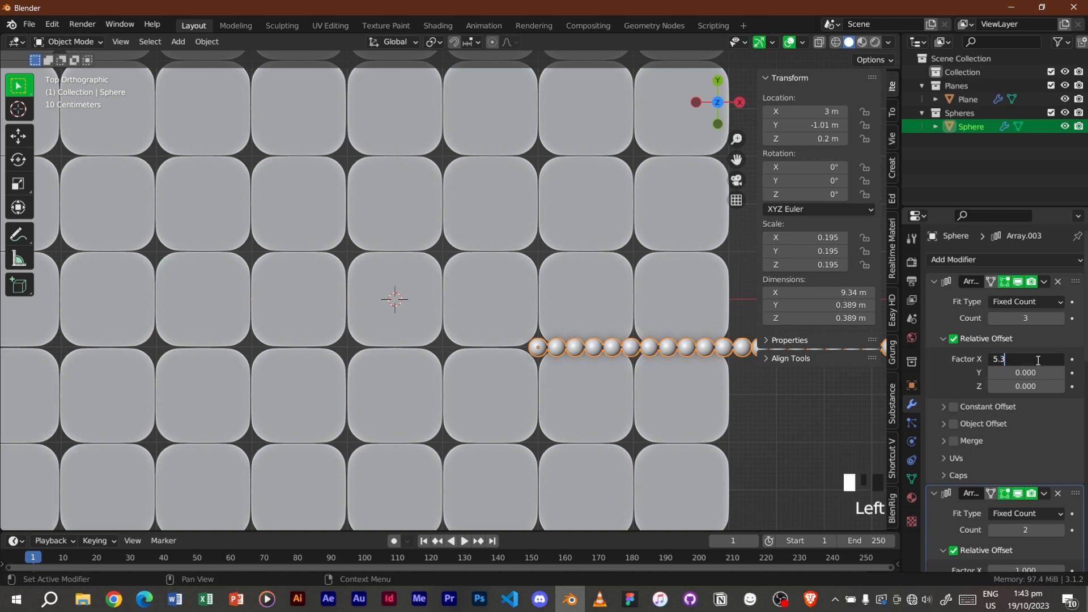
key("Return")
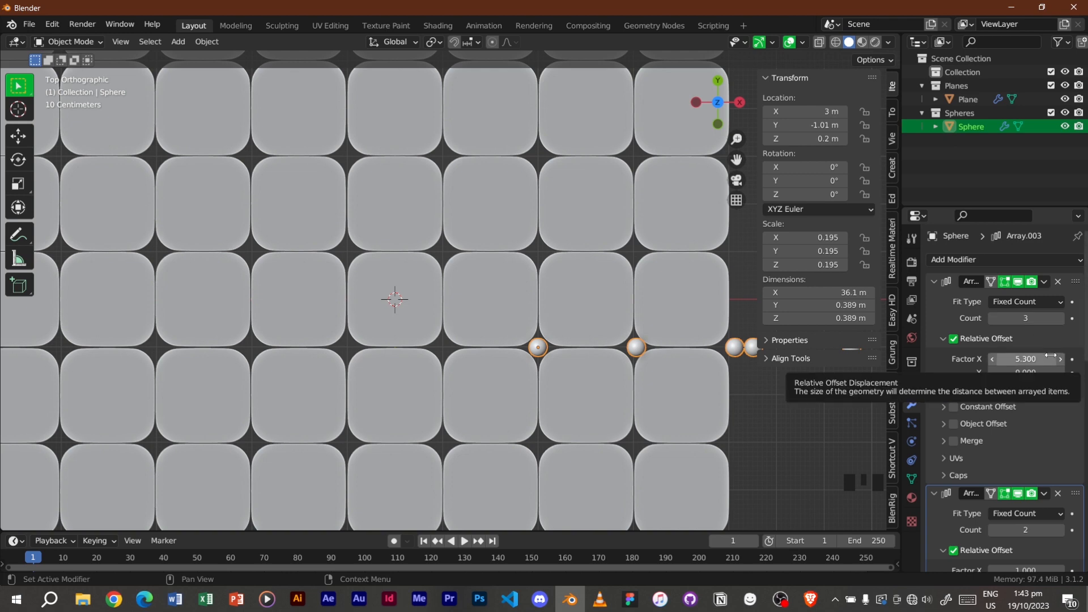
Set the second Array modifier to a count of 3 with a relative offset X factor of -1.369
scroll(1030, 456, "down", 2)
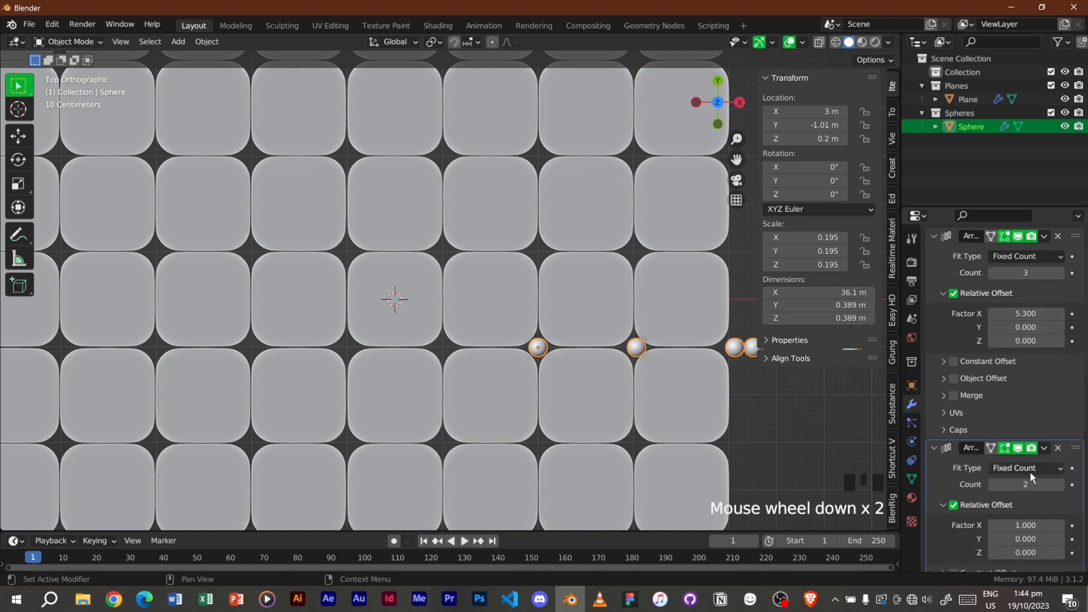
left_click_drag(1027, 482, 1035, 479)
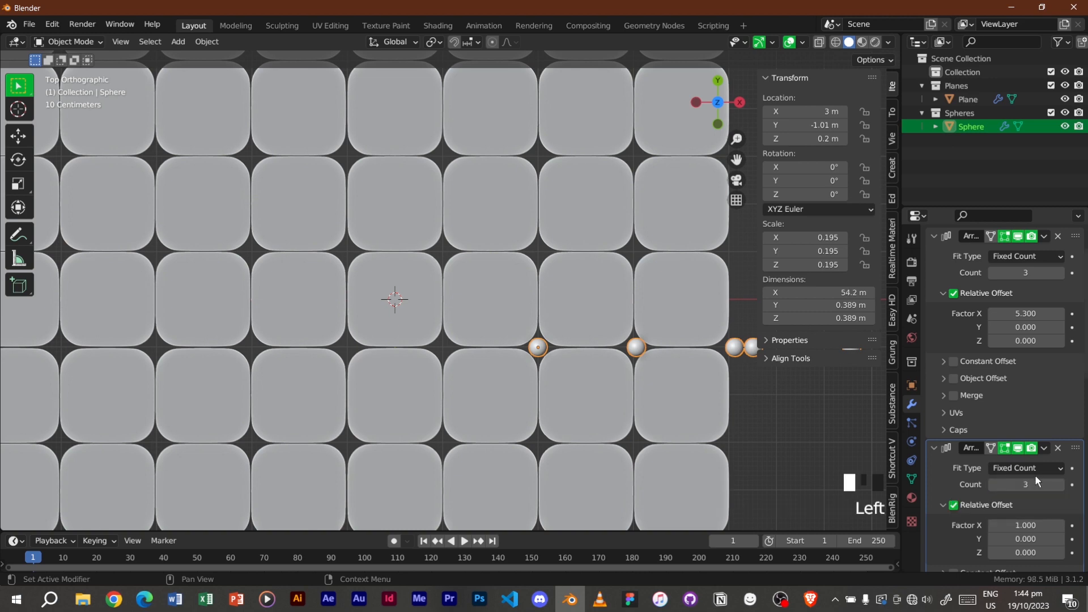
scroll(1037, 480, "down", 2)
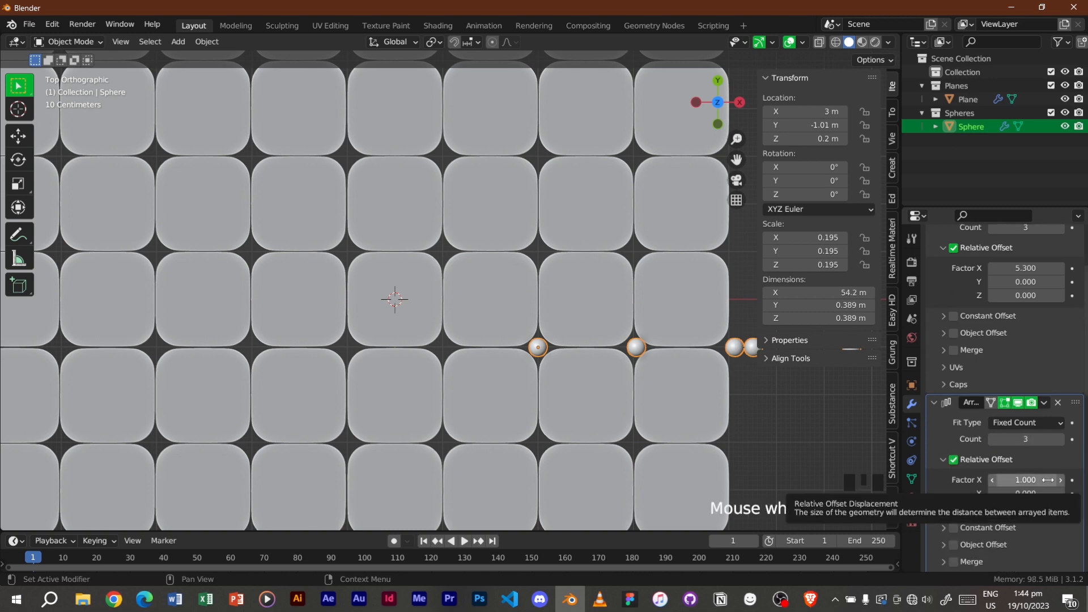
left_click(1047, 480)
type("-1")
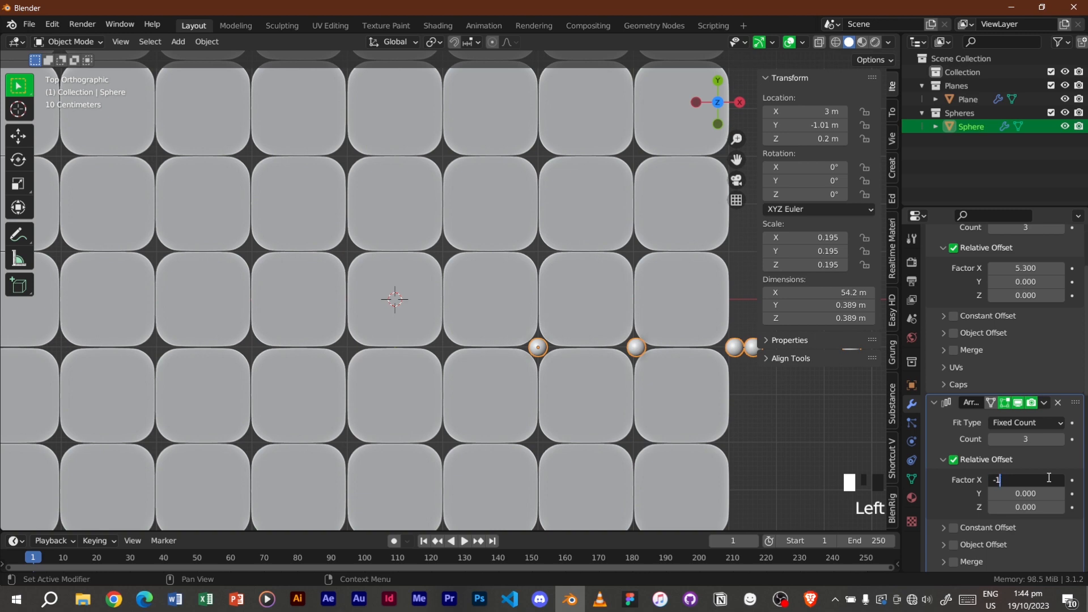
type(".369")
key("Return")
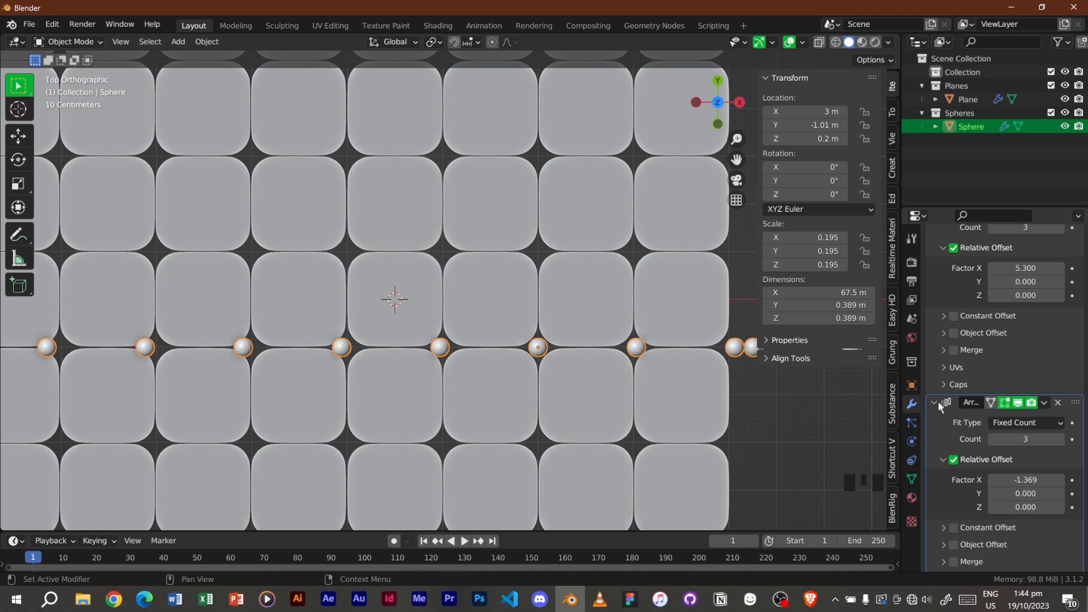
Set the third Array modifier to a count of 4 with relative offset factors X 0 and Y -5.34
scroll(938, 401, "down", 10)
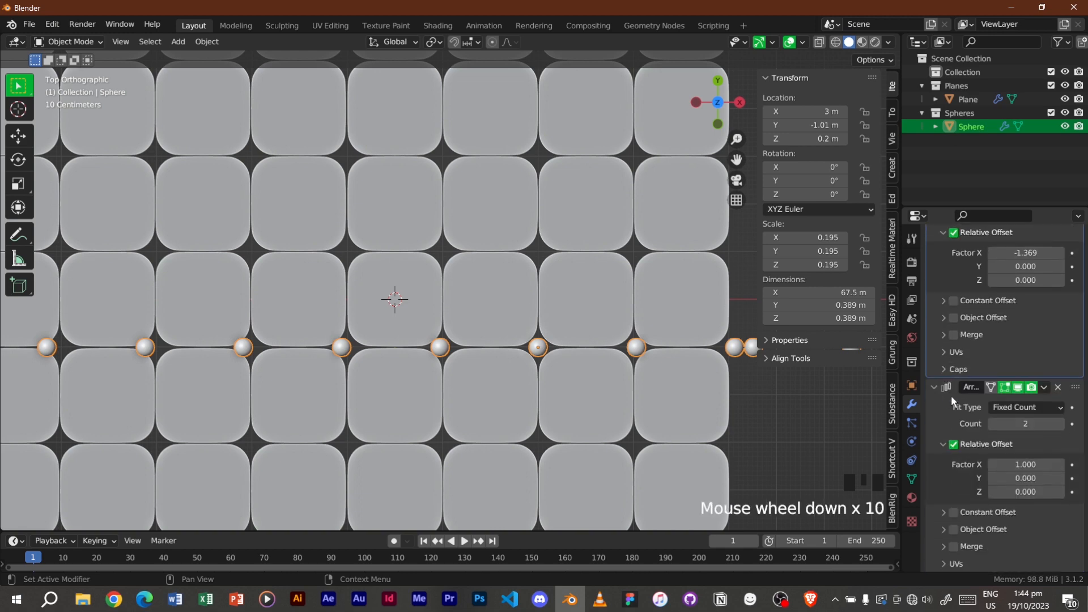
left_click(1025, 425)
type("4")
key("Return")
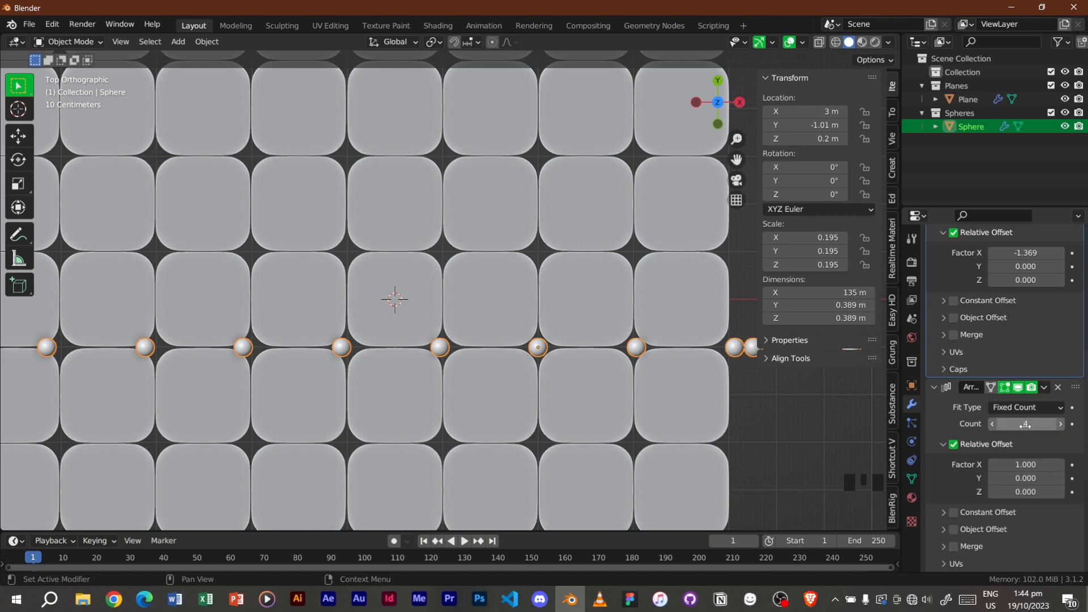
left_click(1029, 464)
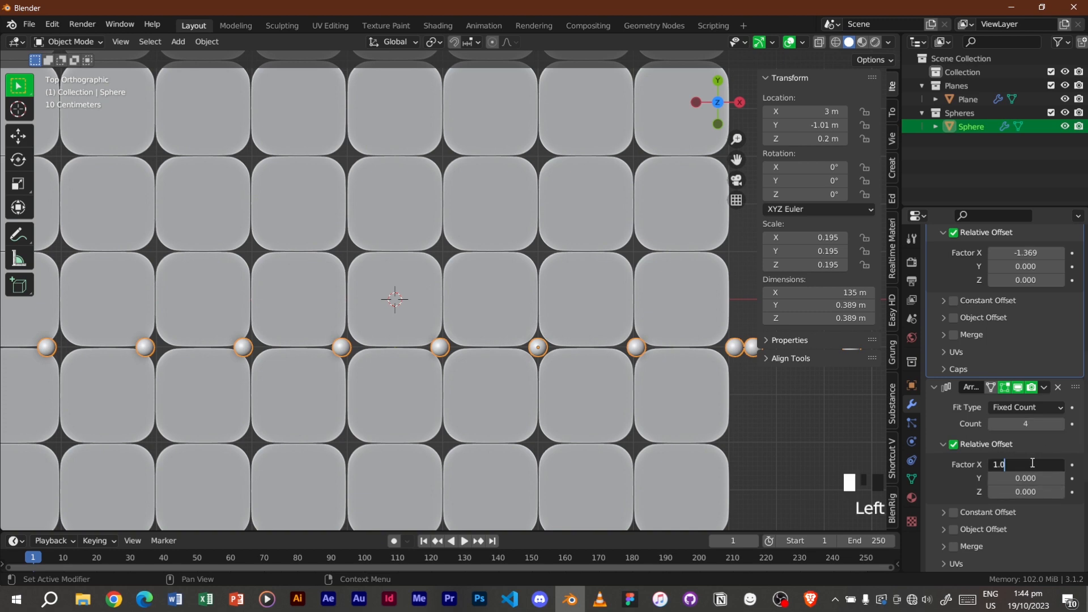
key("ctrl+a")
key("Return")
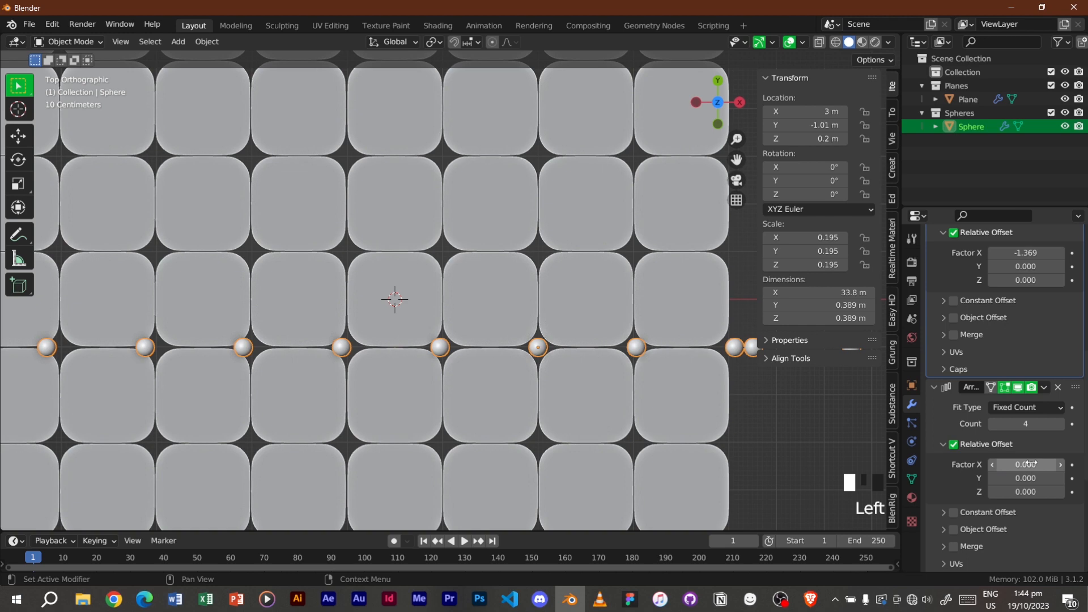
left_click(1025, 478)
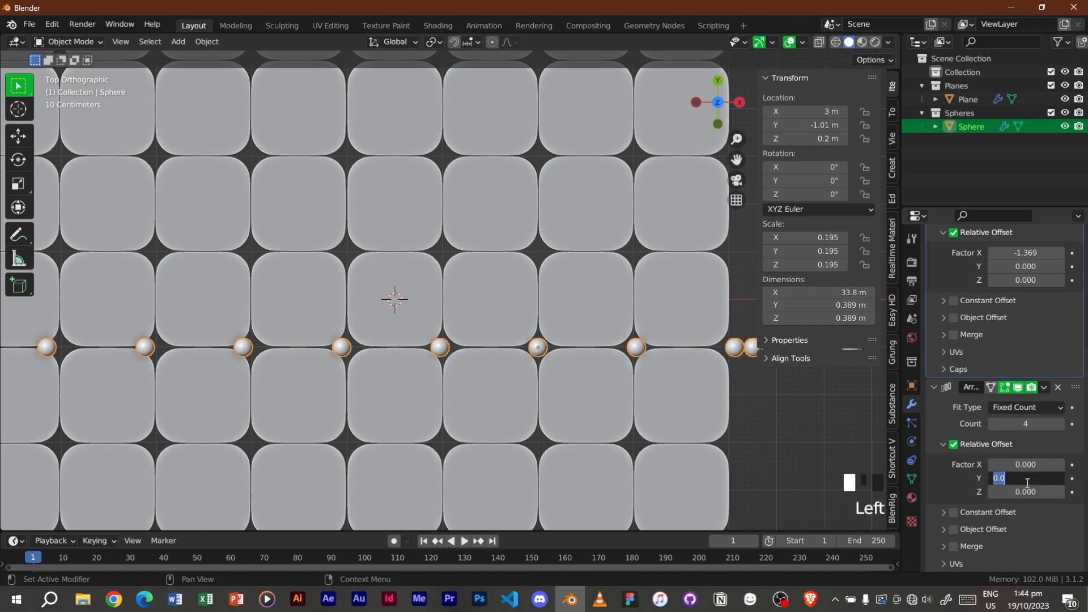
type("-5.34")
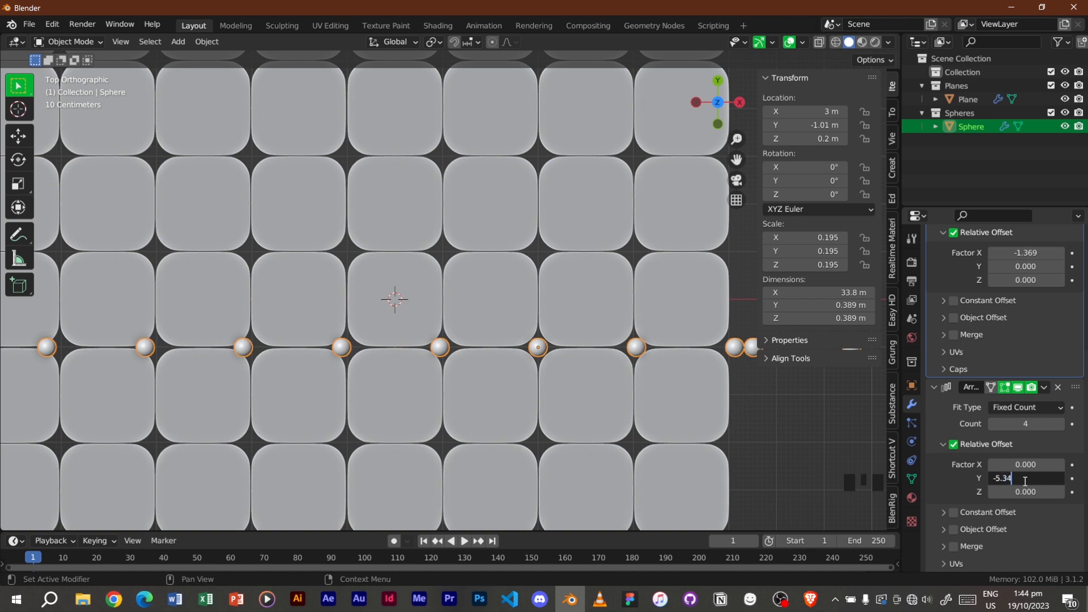
key("Return")
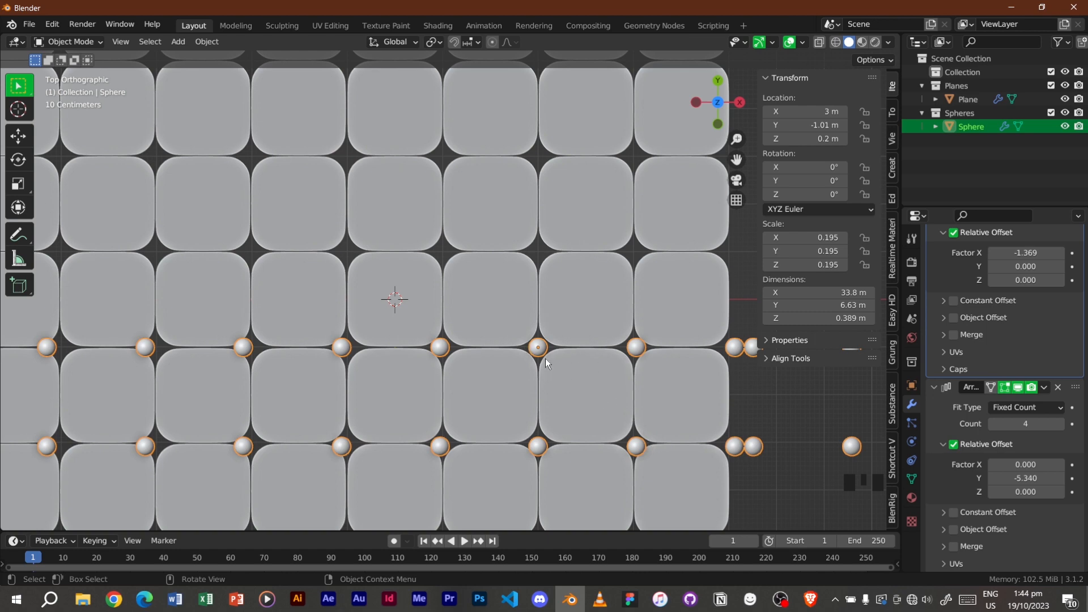
Check the sphere alignment against the plate gaps and collapse the first three Array modifiers
scroll(545, 358, "up", 4)
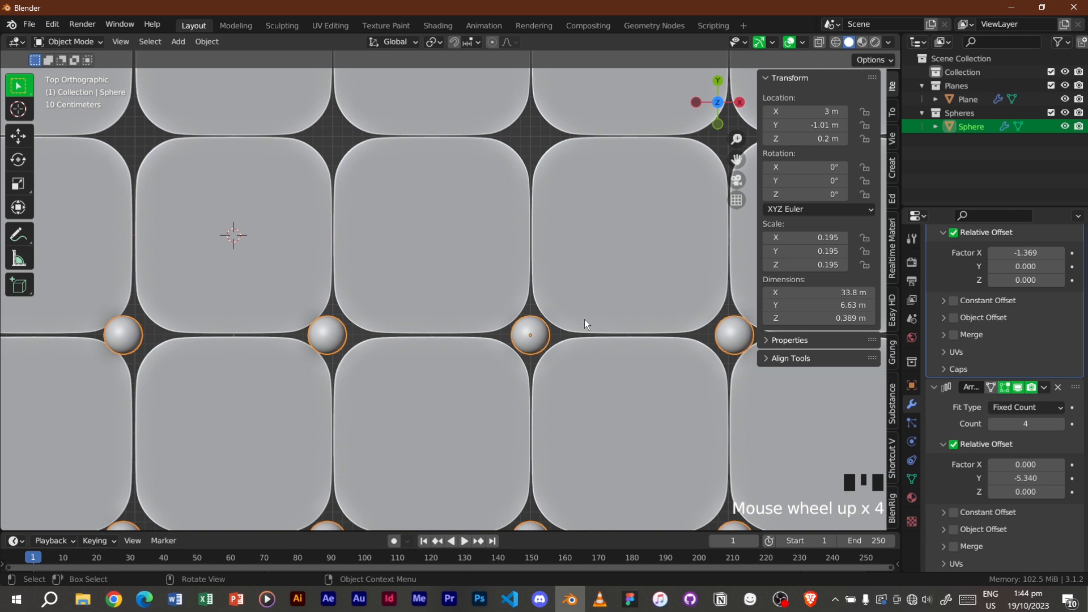
scroll(525, 318, "down", 3)
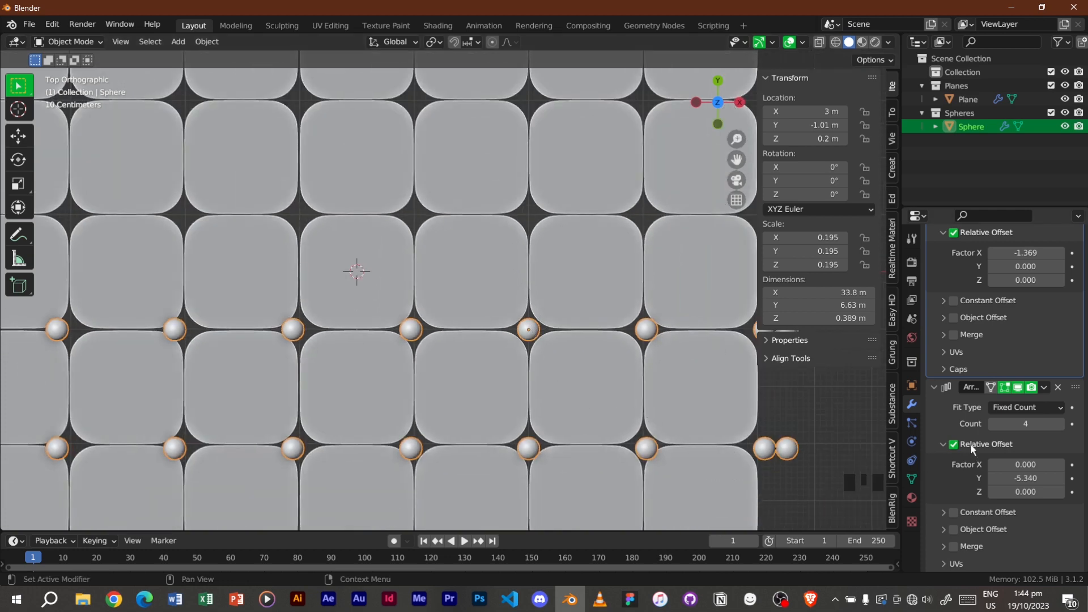
scroll(956, 371, "up", 5)
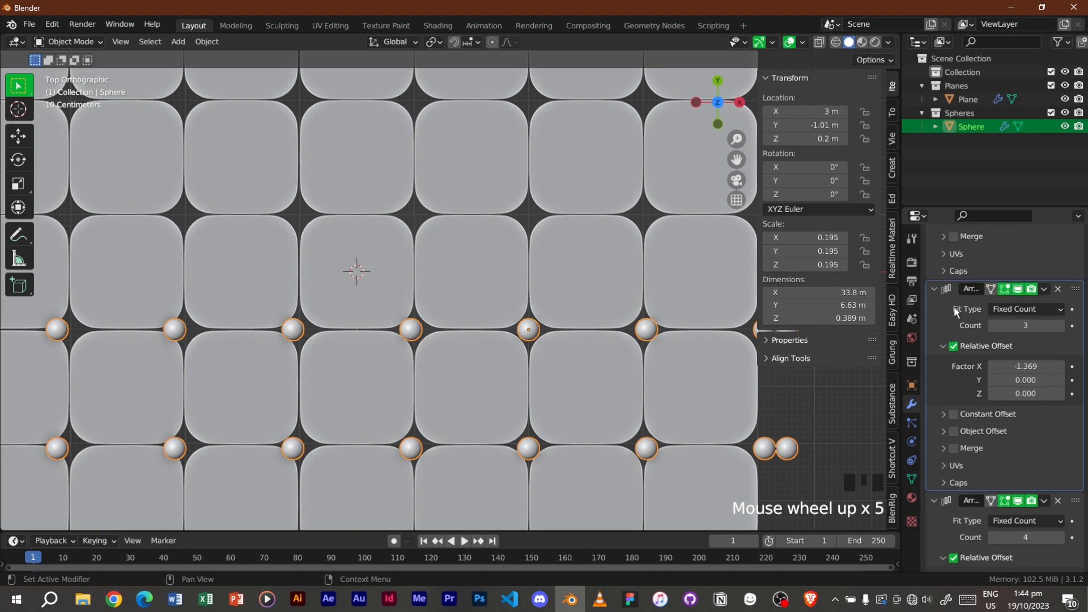
left_click(932, 289)
scroll(940, 264, "up", 7)
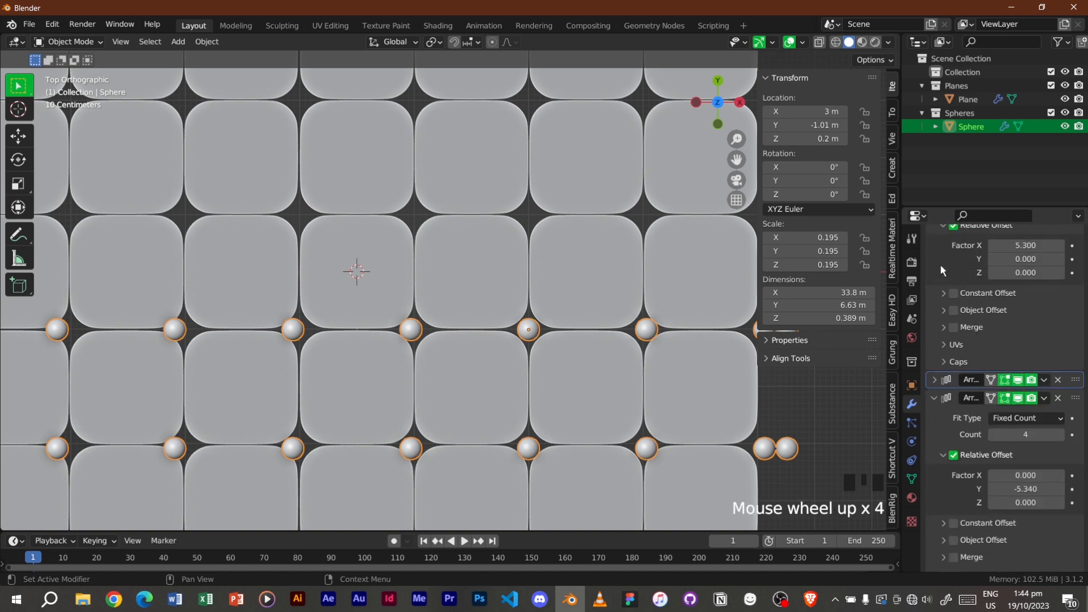
left_click(937, 236)
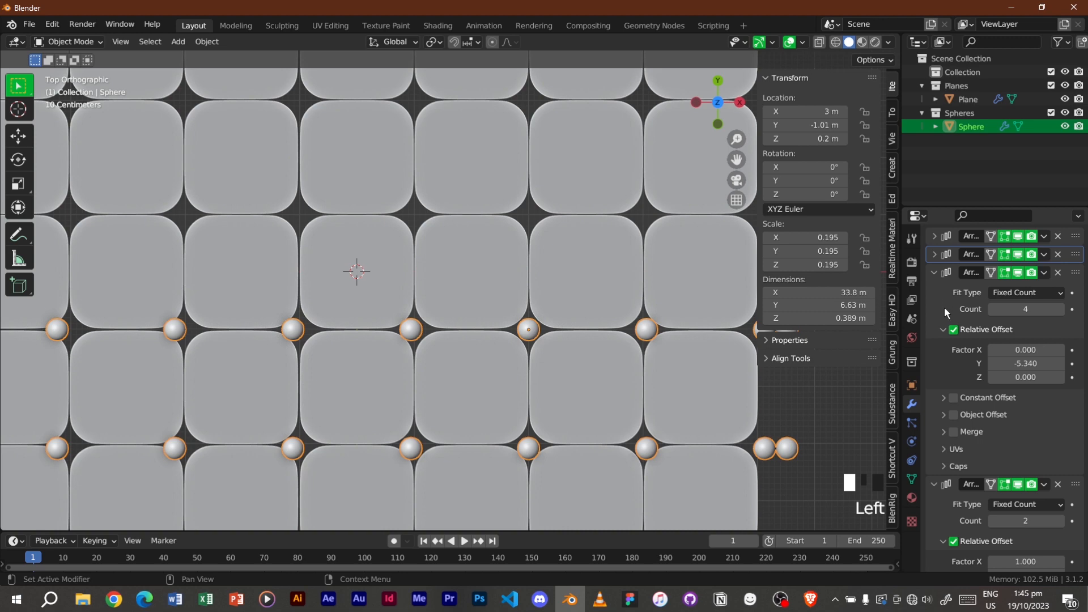
scroll(944, 310, "down", 1)
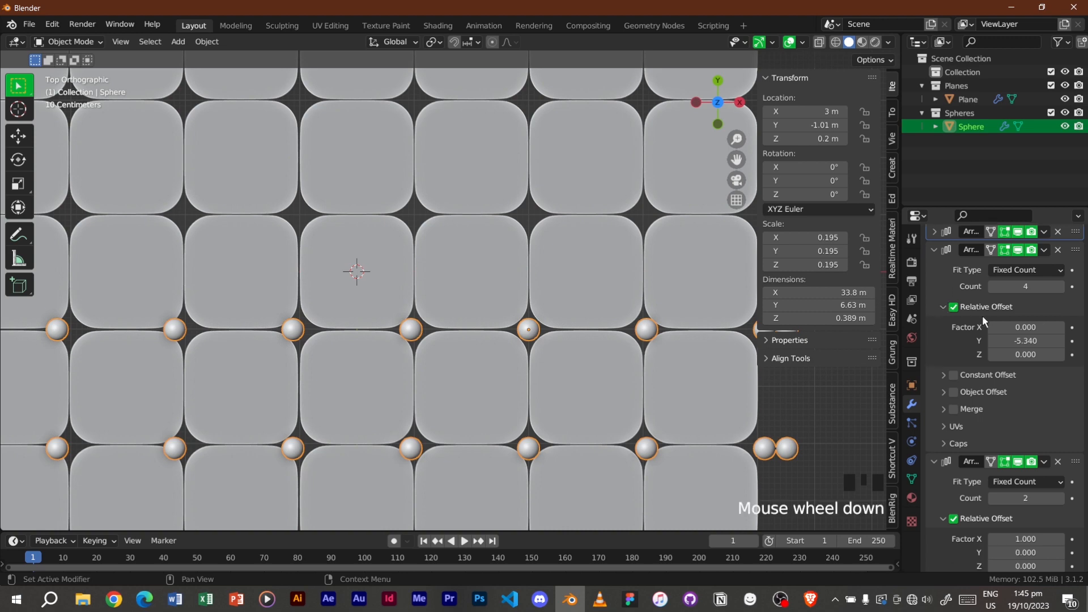
left_click(934, 253)
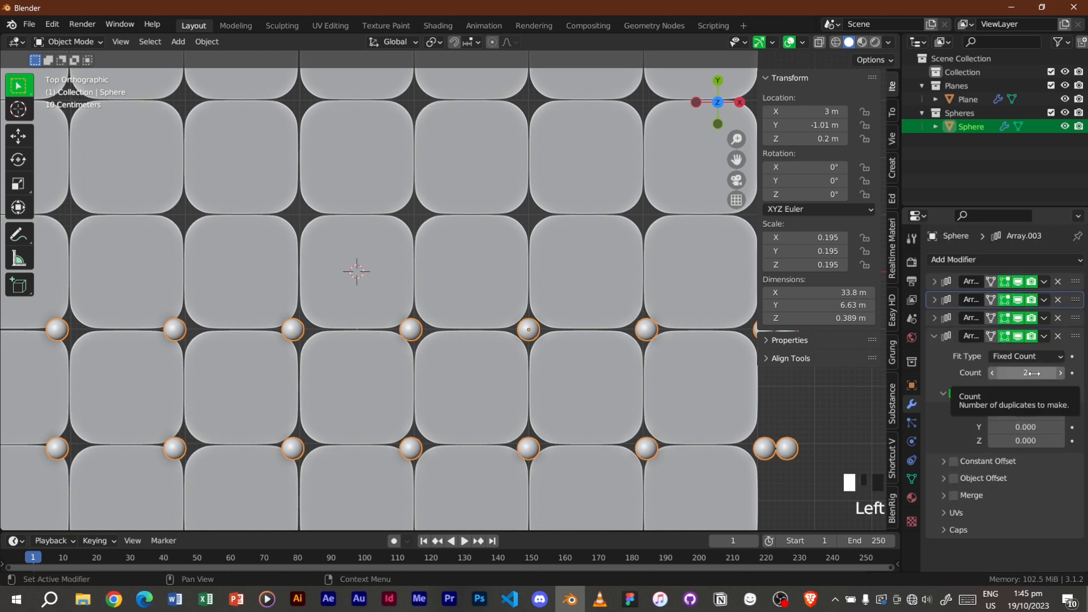
Set the fourth Array modifier's relative offset factors to X 0 and Y 1.25
left_click(1030, 414)
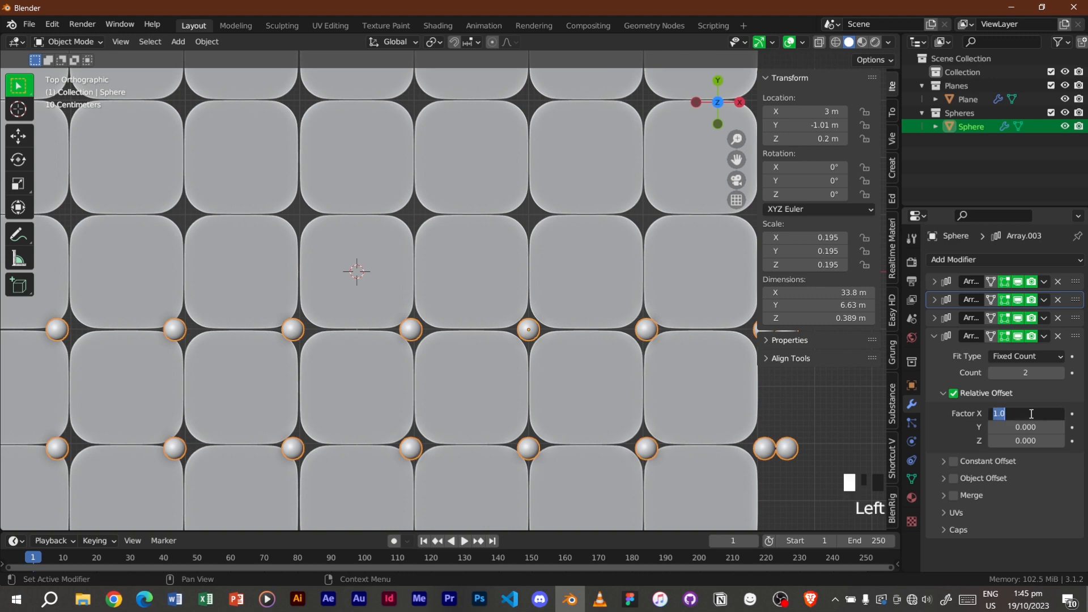
type("0")
key("Return")
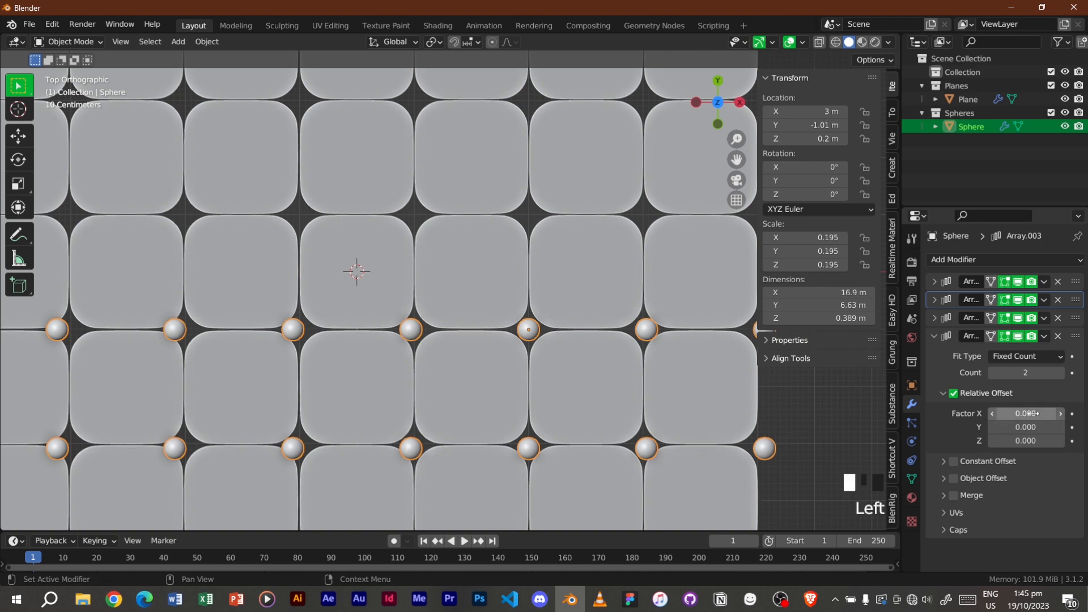
left_click(1030, 426)
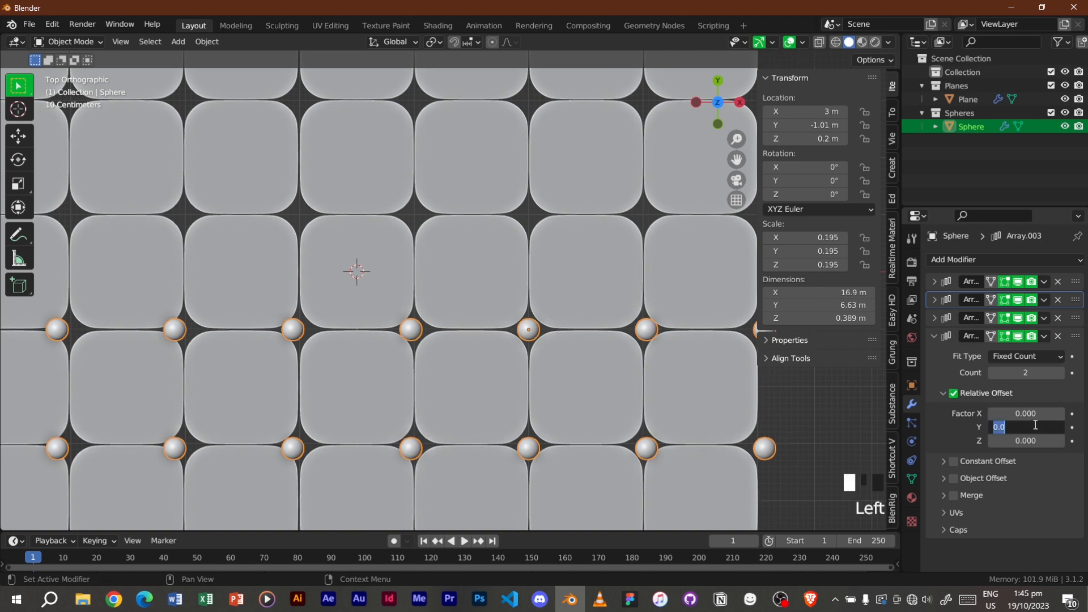
type("1.25")
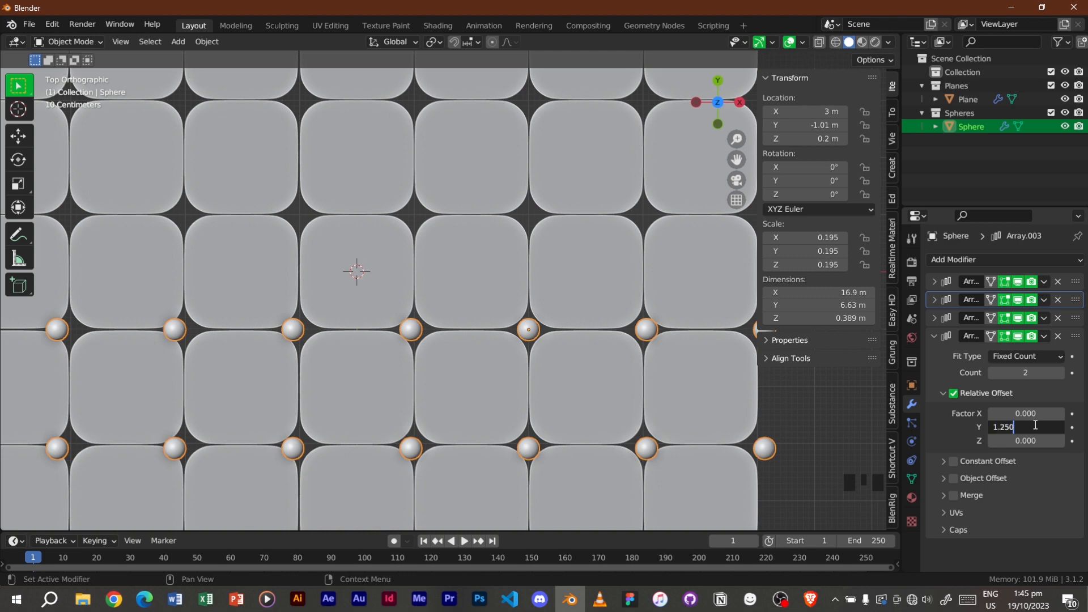
key("Return")
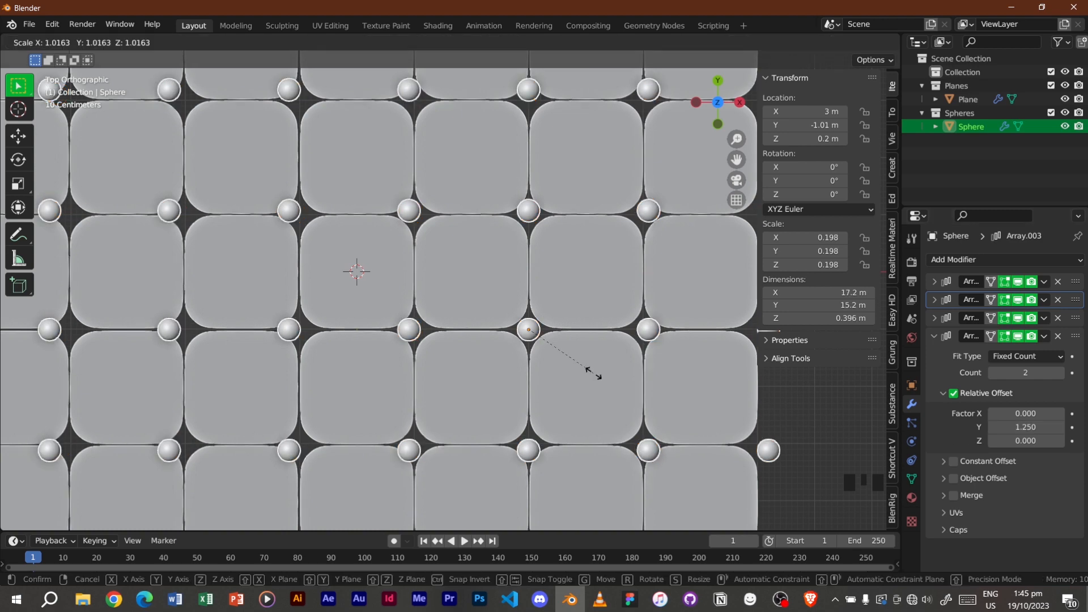
Adjust the third Array modifier's relative offset Y factor to -5.44
scroll(379, 289, "up", 6)
scroll(378, 289, "down", 6)
left_click(992, 409)
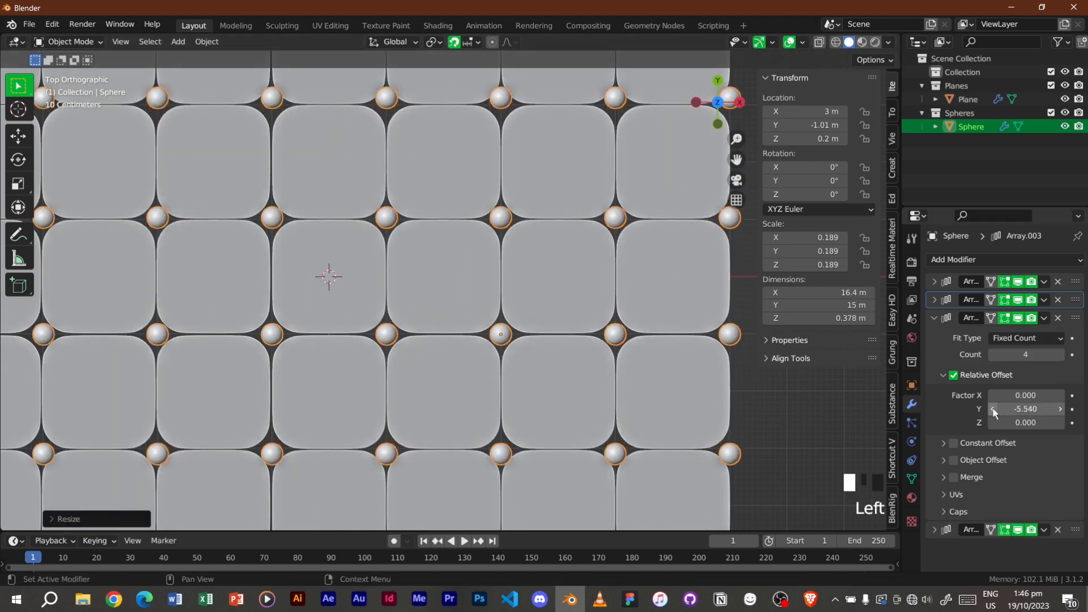
left_click(1060, 409)
Expand the fourth Array modifier and set its relative offset Y factor to 1.2
left_click(1016, 529)
left_click(1017, 529)
left_click(934, 530)
scroll(1014, 510, "down", 3)
left_click(1031, 554)
type("1.2")
left_click(1032, 558)
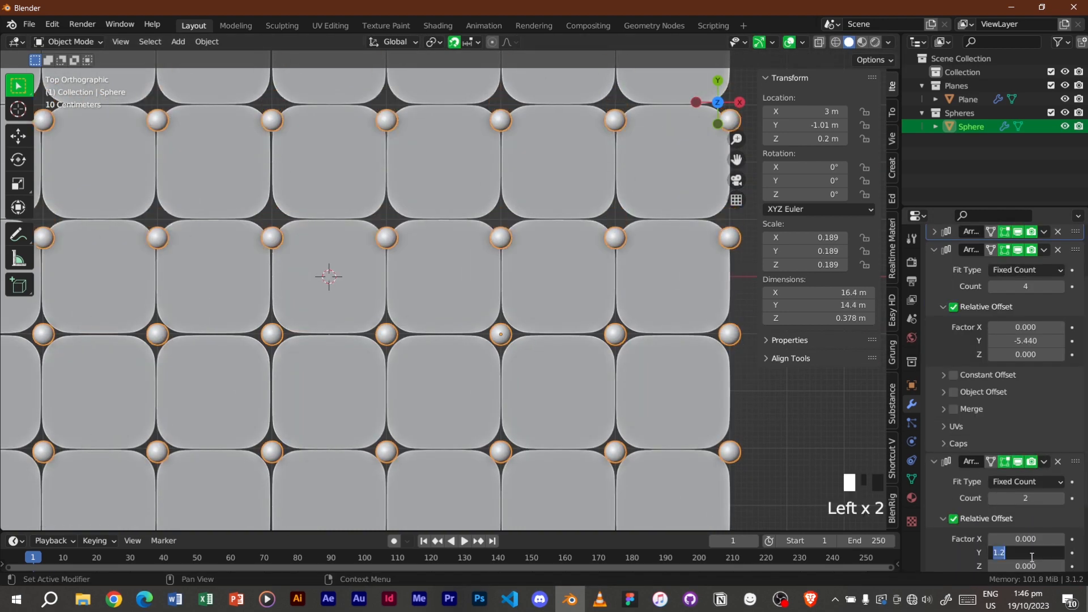
key("Return")
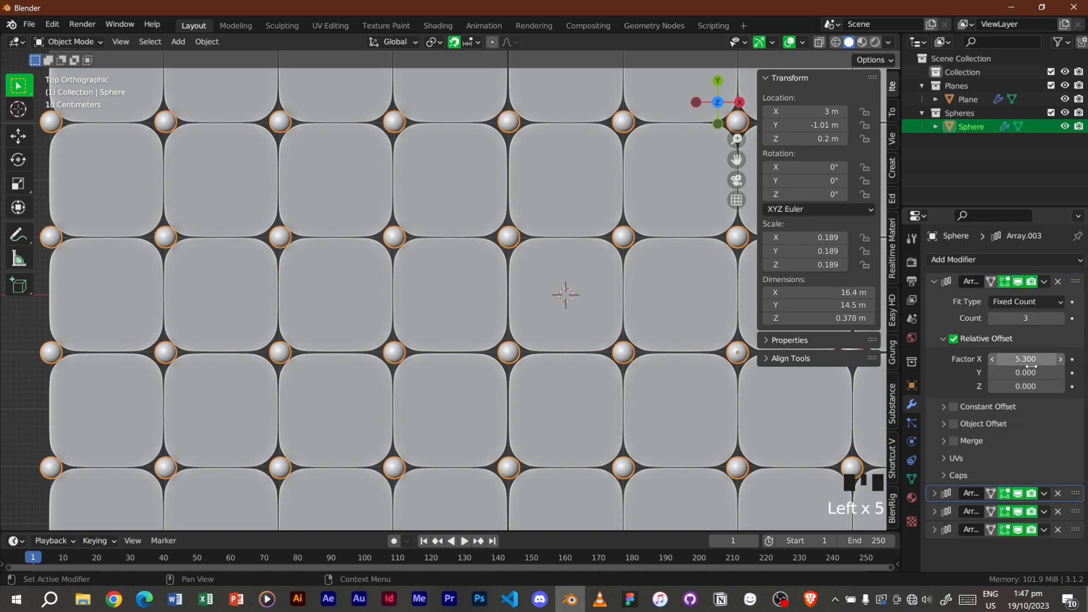
Set the first Array modifier's relative offset X factor to 5.32 and hide the viewport's transform sidebar
type("5.3")
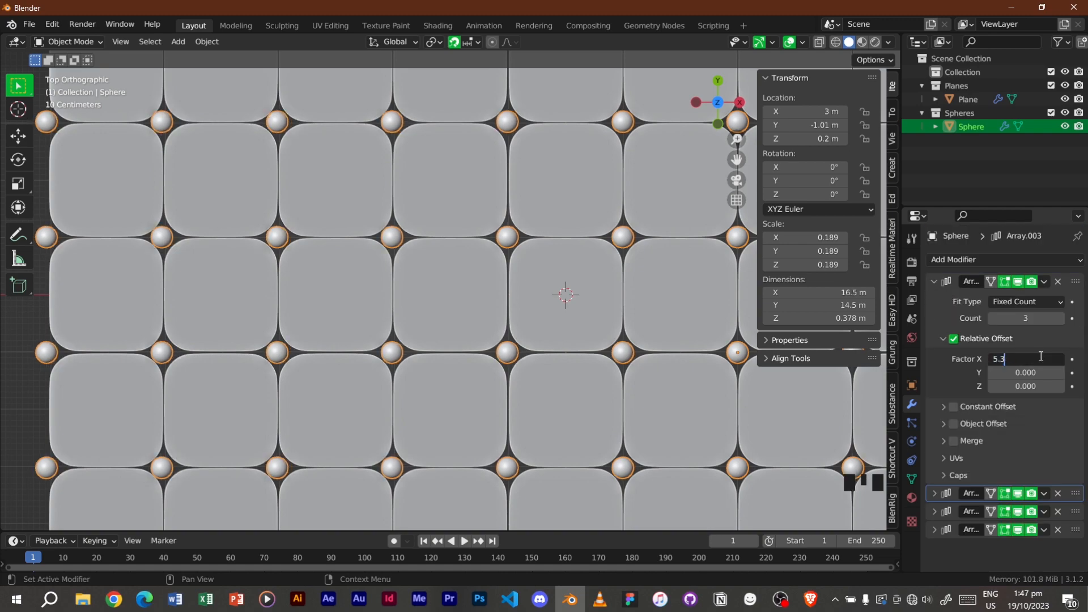
type("2")
key("Return")
scroll(667, 406, "down", 4)
key("n")
middle_click_drag(643, 434, 501, 342, "shift")
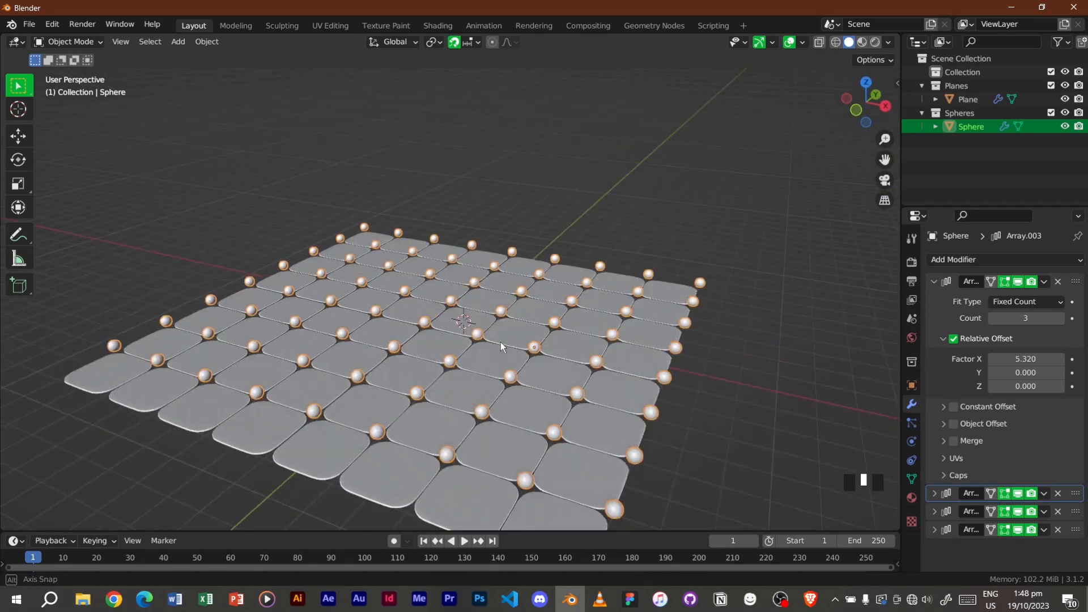
scroll(496, 401, "up", 2)
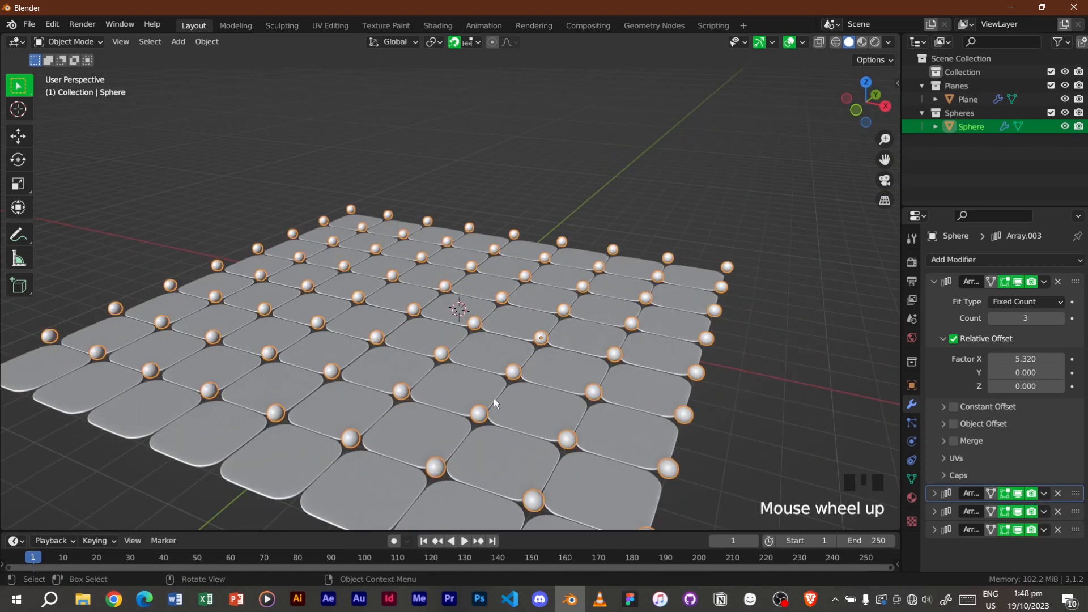
Make the empty Collection active and add a new plane mesh at the 3D cursor
left_click(967, 73)
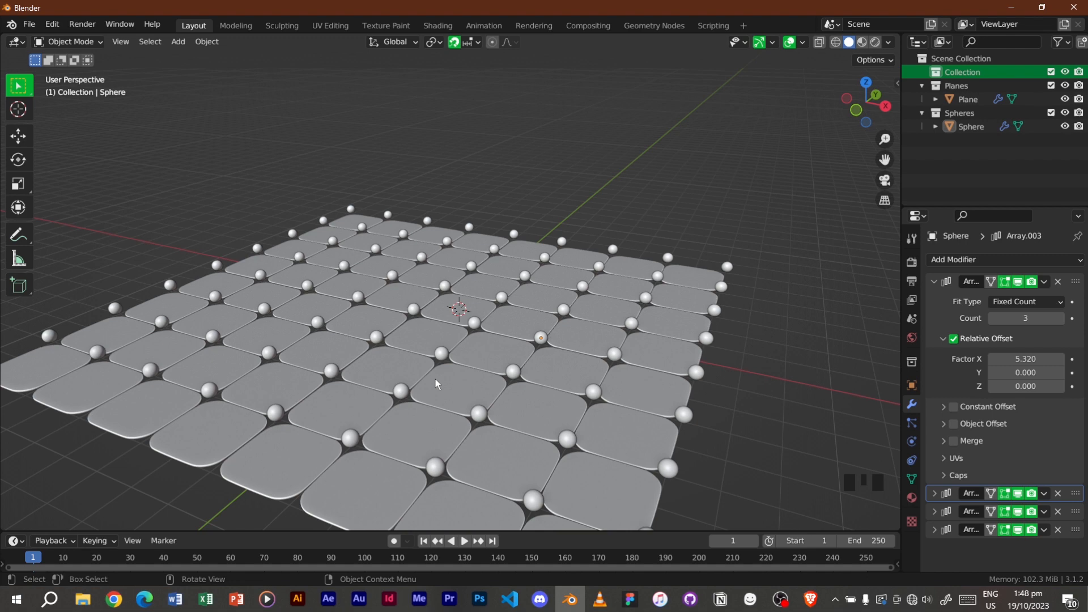
key("shift+a")
mouse_move(436, 382)
key("shift+a")
mouse_move(378, 304)
left_click(421, 303)
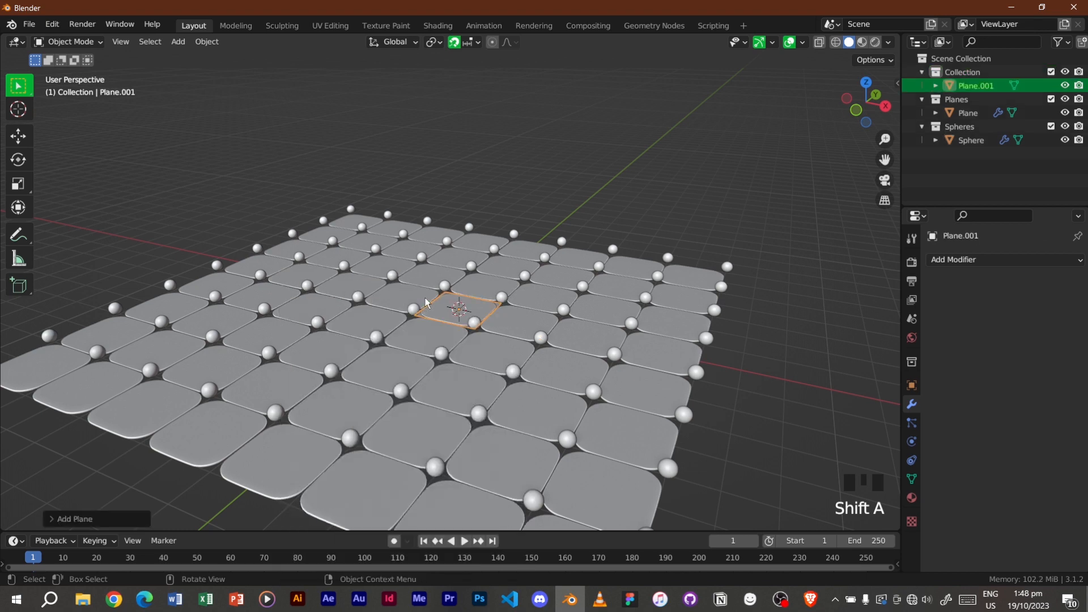
Scale the new plane up past the edges of the plate grid and lower it along Z beneath the plates, with snapping turned off
key("s")
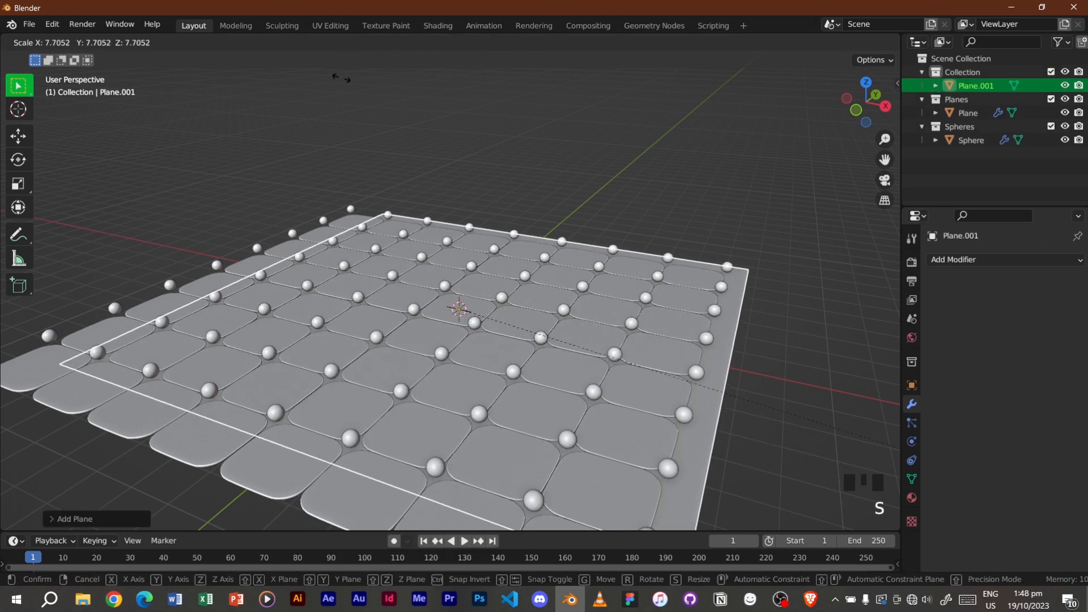
left_click(523, 164)
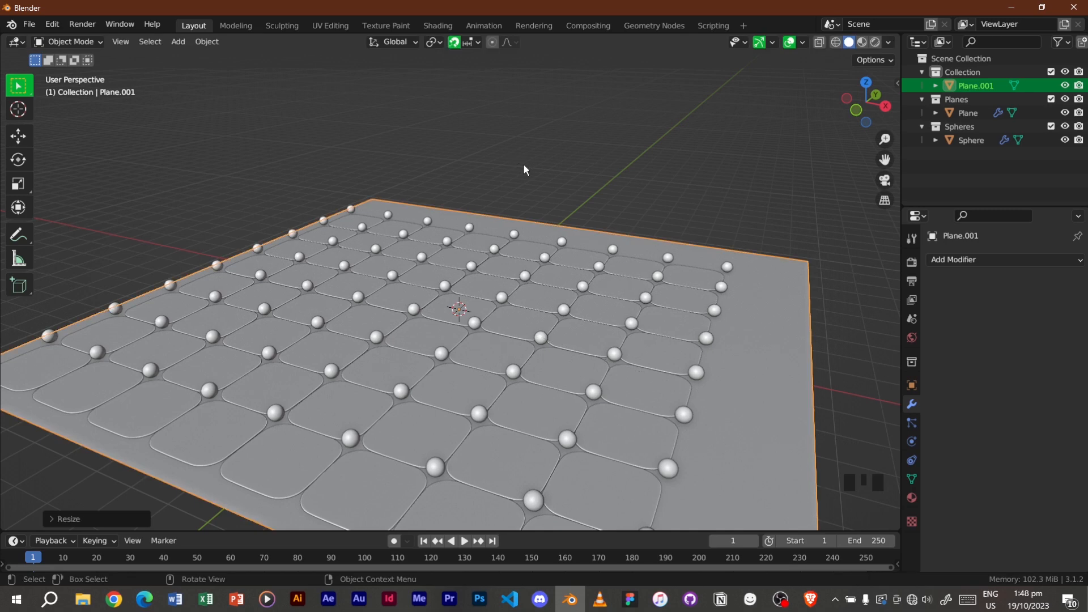
key("g")
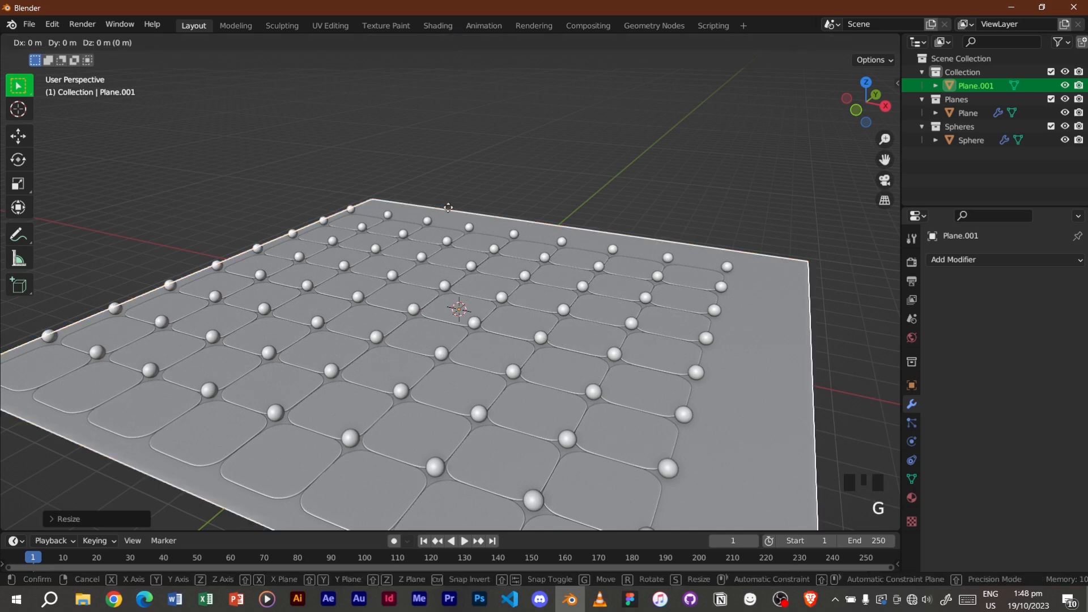
key("z")
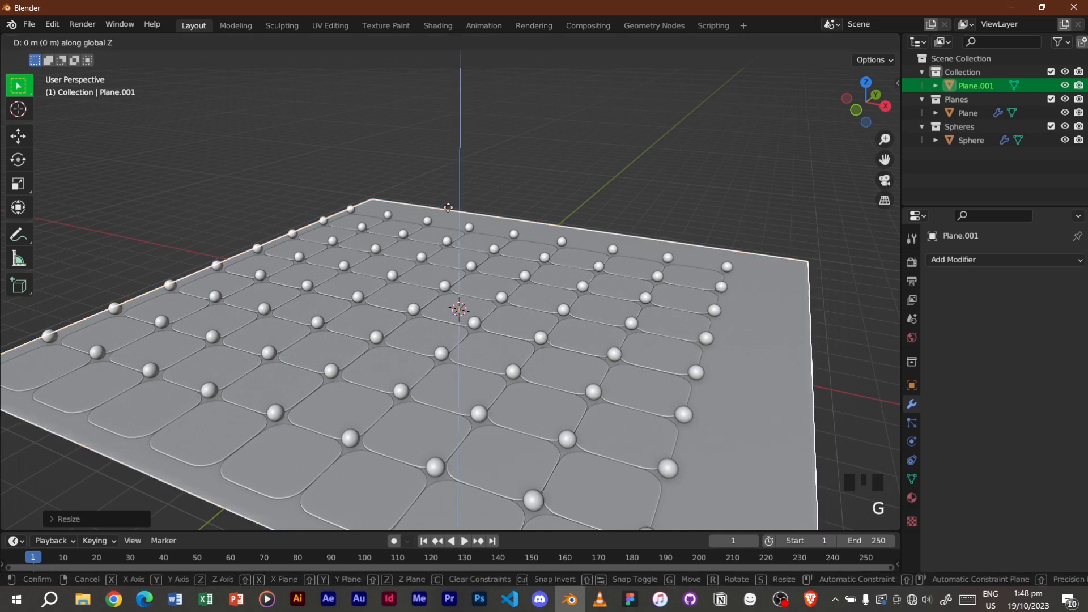
left_click(451, 255)
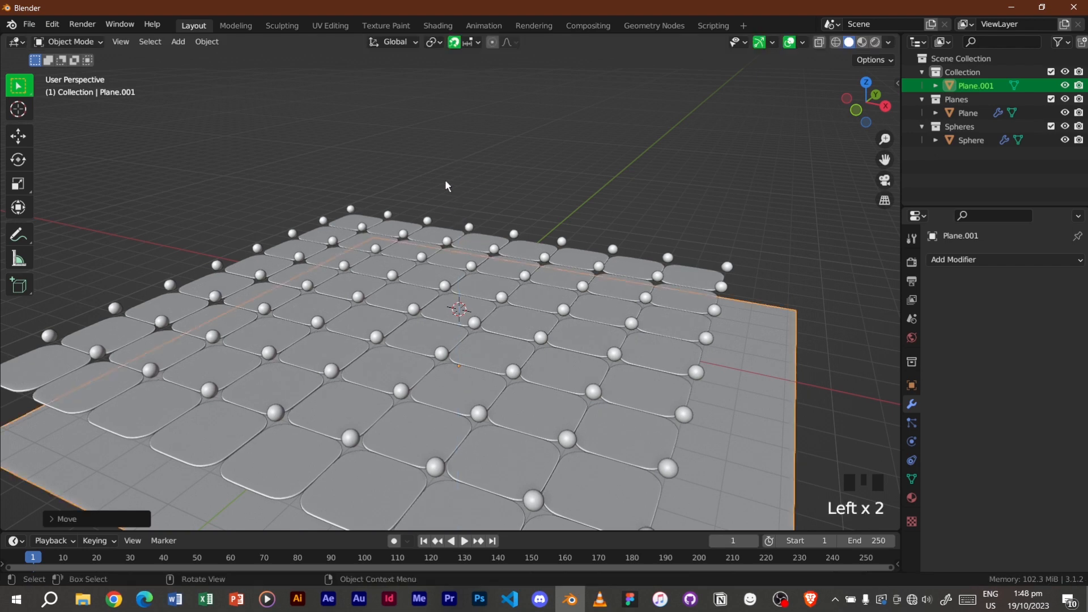
left_click(455, 42)
Add a Solidify modifier to the large floor plane and set its thickness to 0.03 m
middle_click_drag(752, 423, 750, 296, "shift")
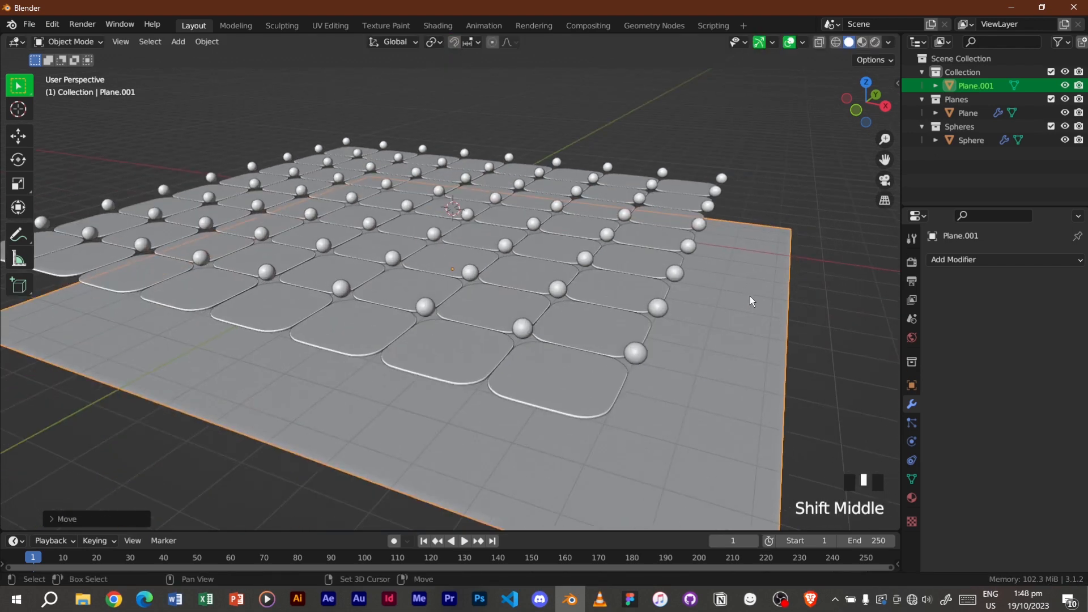
left_click(954, 262)
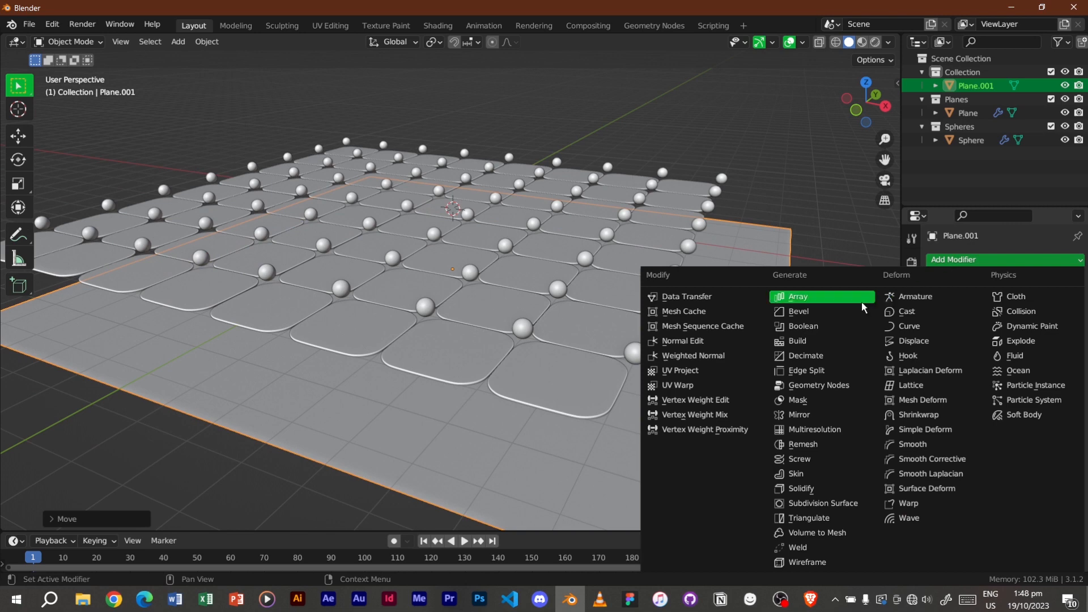
left_click(838, 486)
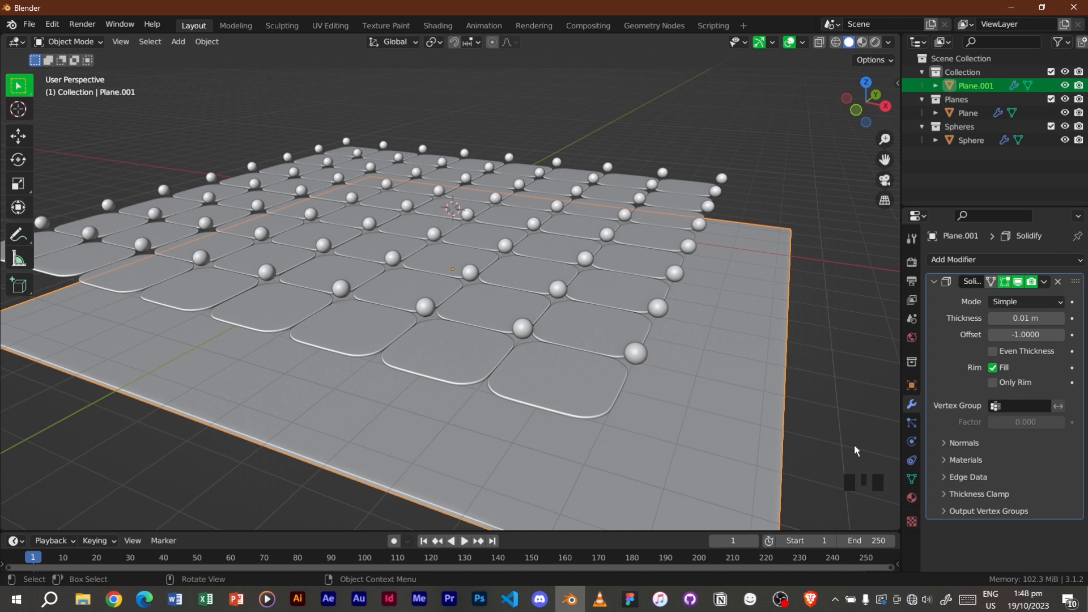
left_click(1029, 319)
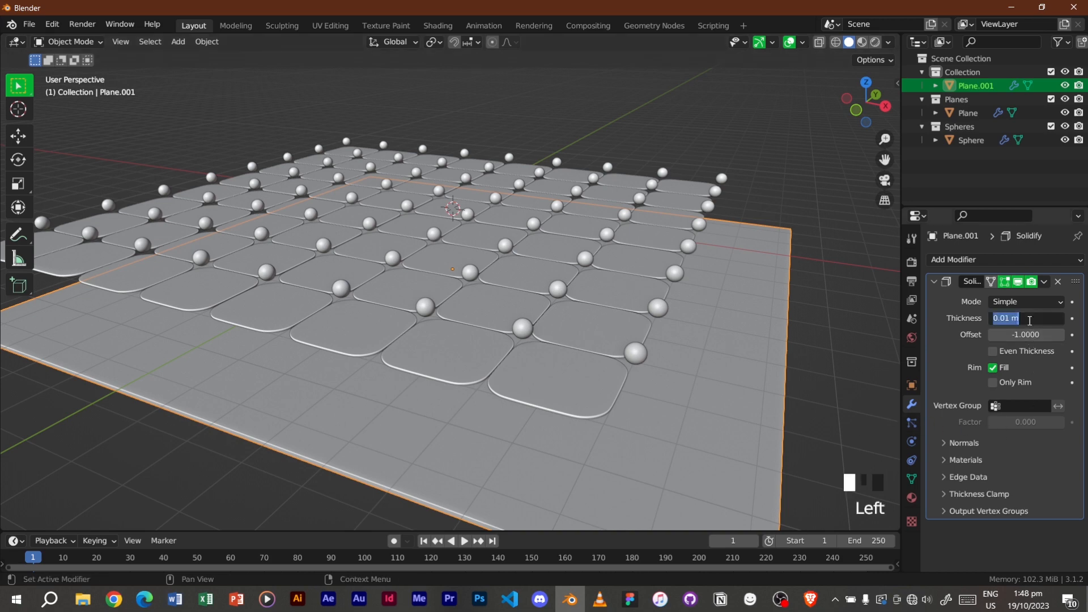
type("0.03")
key("Return")
Set the floor plane's Solidify offset to 0
left_click(1030, 340)
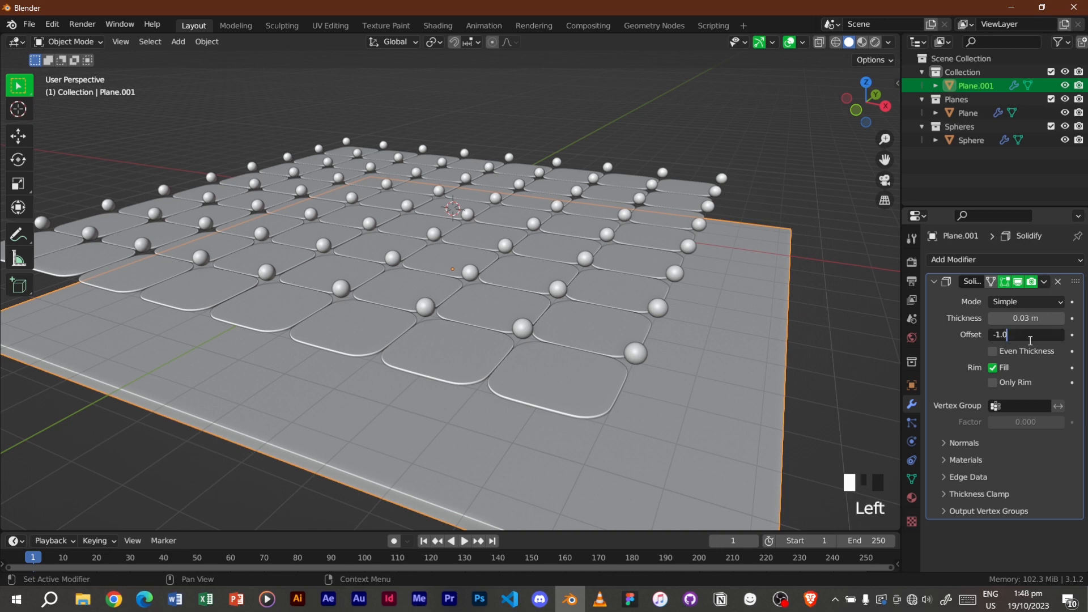
key("BackSpace")
key("BackSpace")
key("BackSpace")
key("BackSpace")
type("0")
key("Return")
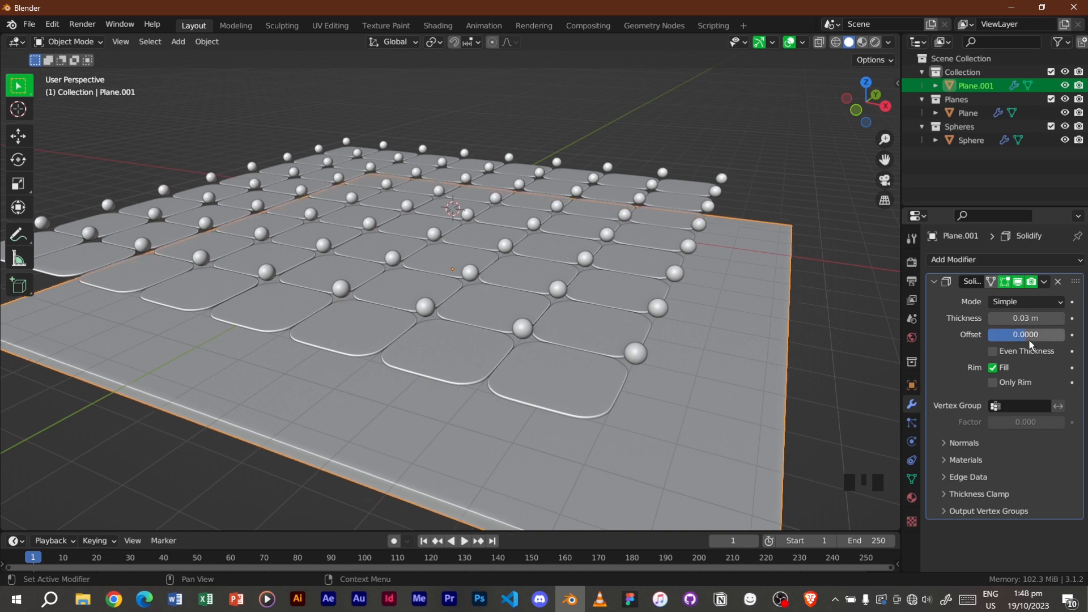
Select the rounded plates, the spheres and the floor plane together and duplicate them in place
middle_click_drag(554, 387, 478, 400)
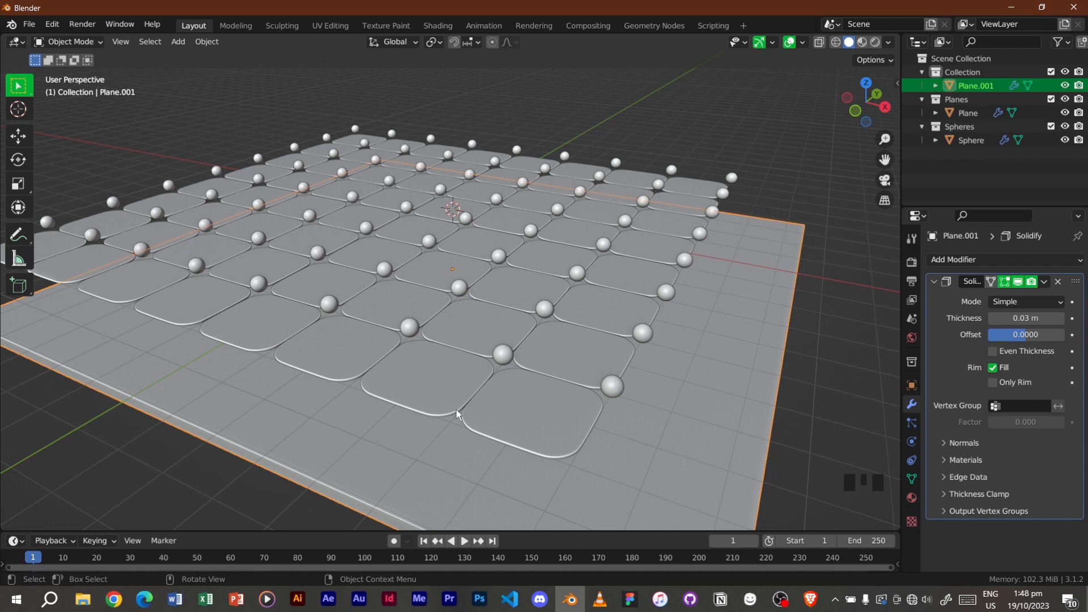
scroll(427, 363, "up", 1)
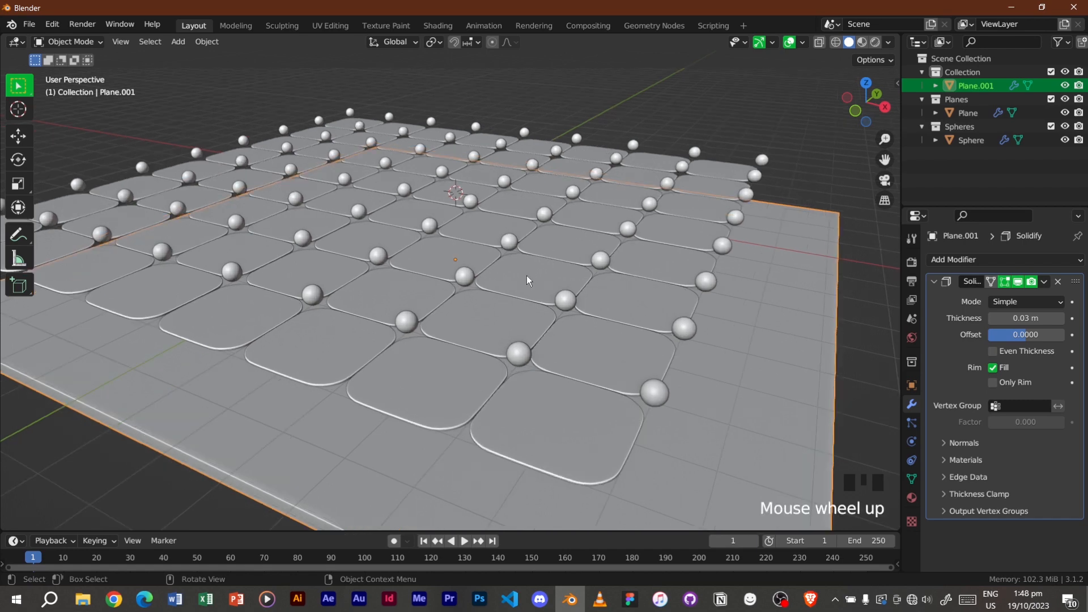
left_click(457, 309)
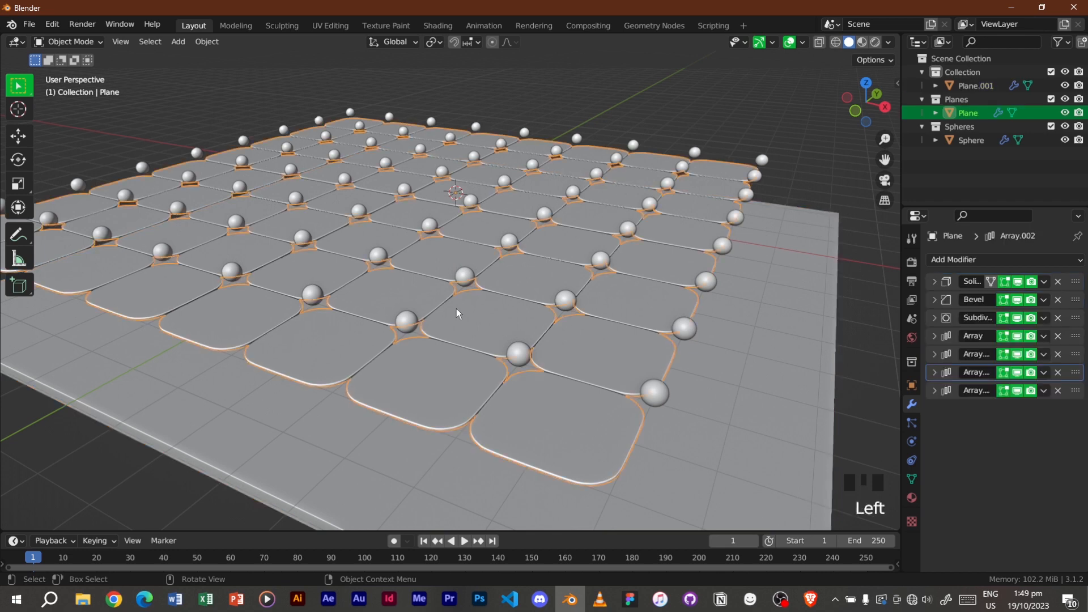
left_click(464, 278)
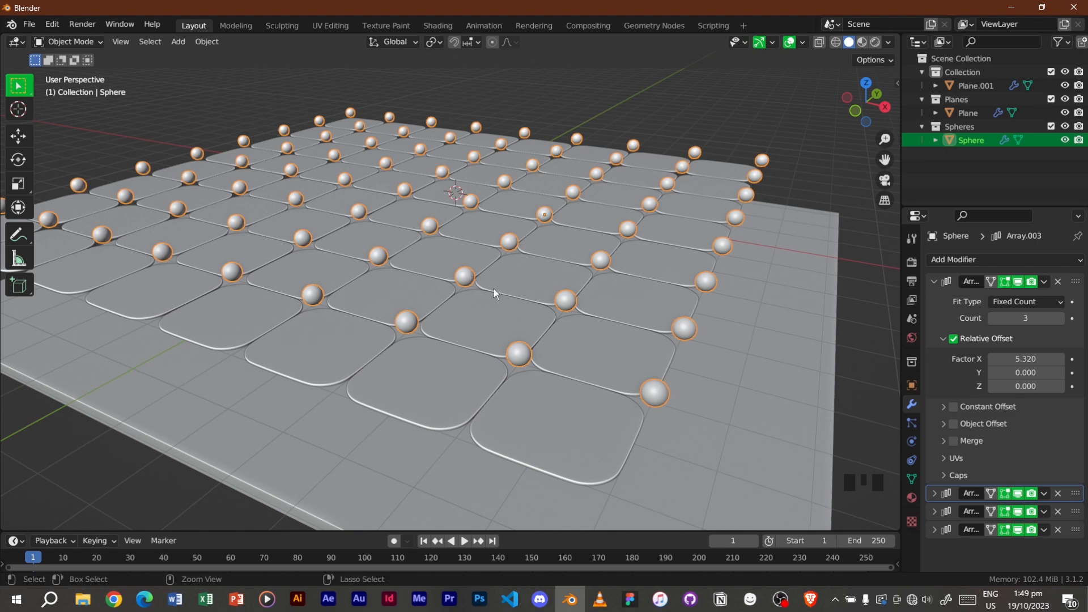
key("ctrl+z")
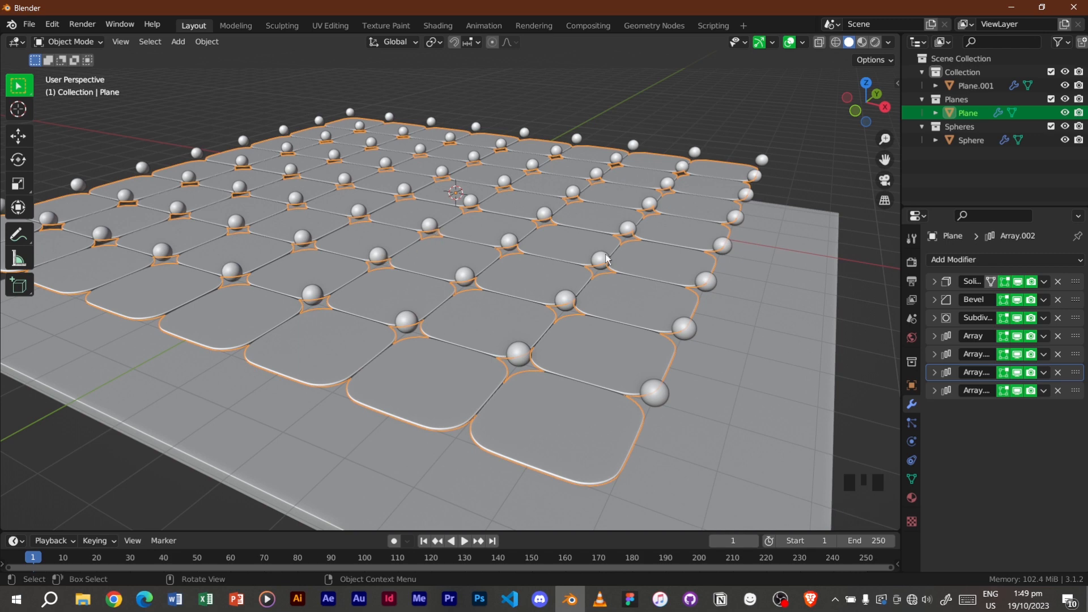
left_click(508, 241, "shift")
left_click(509, 244, "shift")
left_click(508, 244, "shift")
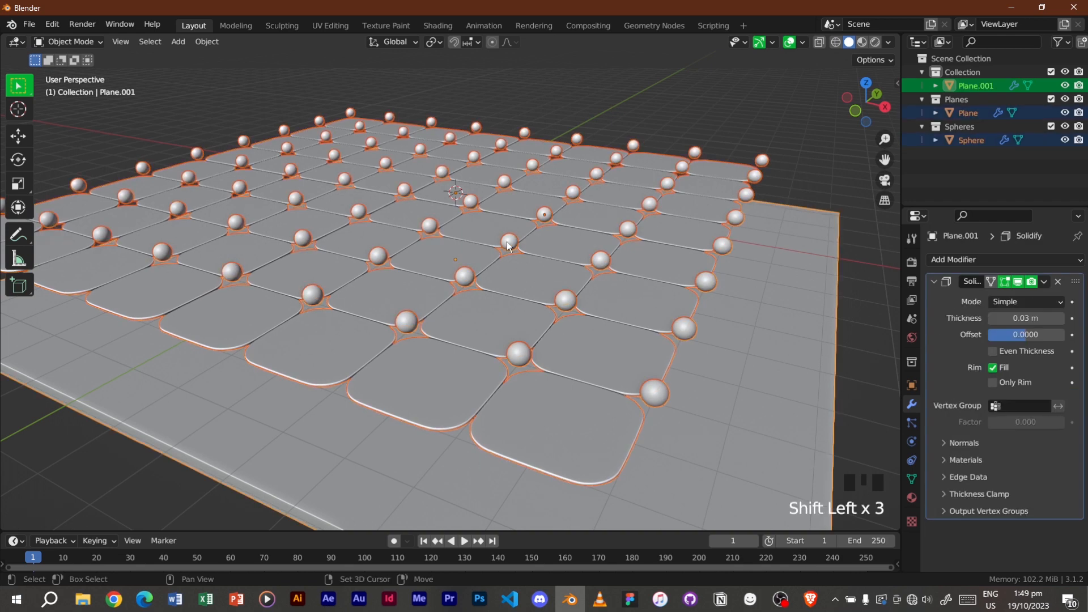
key("shift+d")
right_click(632, 292)
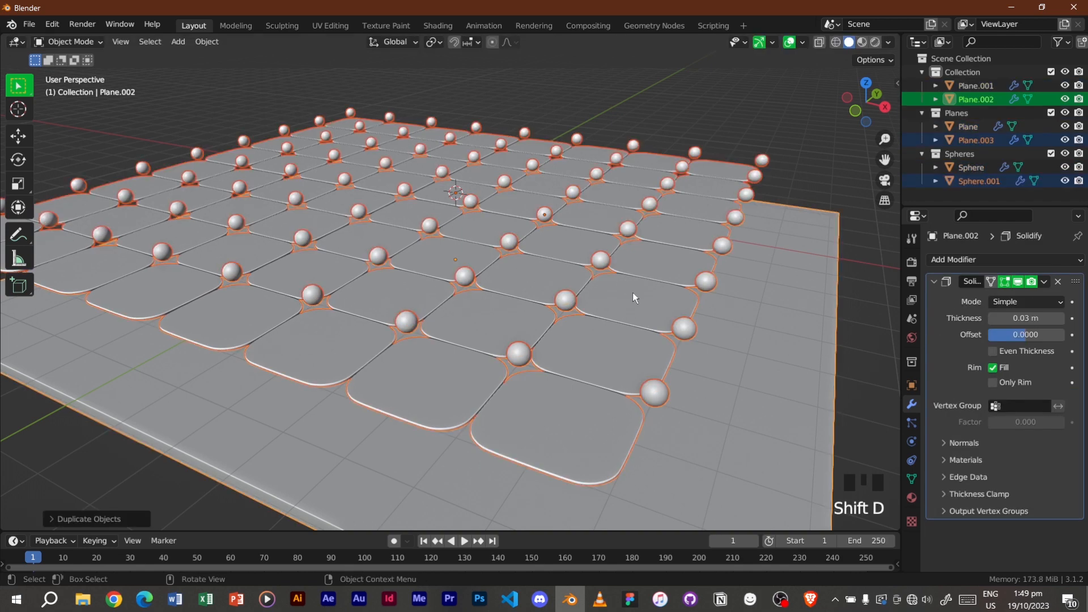
Move the duplicated objects into a new collection named Backup
key("m")
left_click(632, 293)
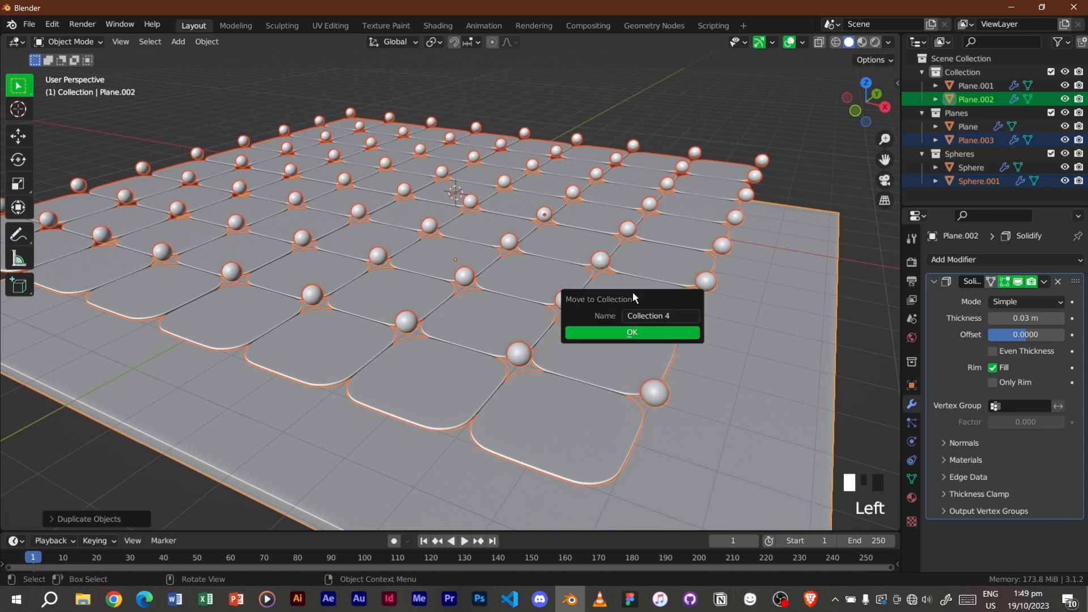
left_click(658, 316)
key("ctrl+a")
type("Backup")
key("Return")
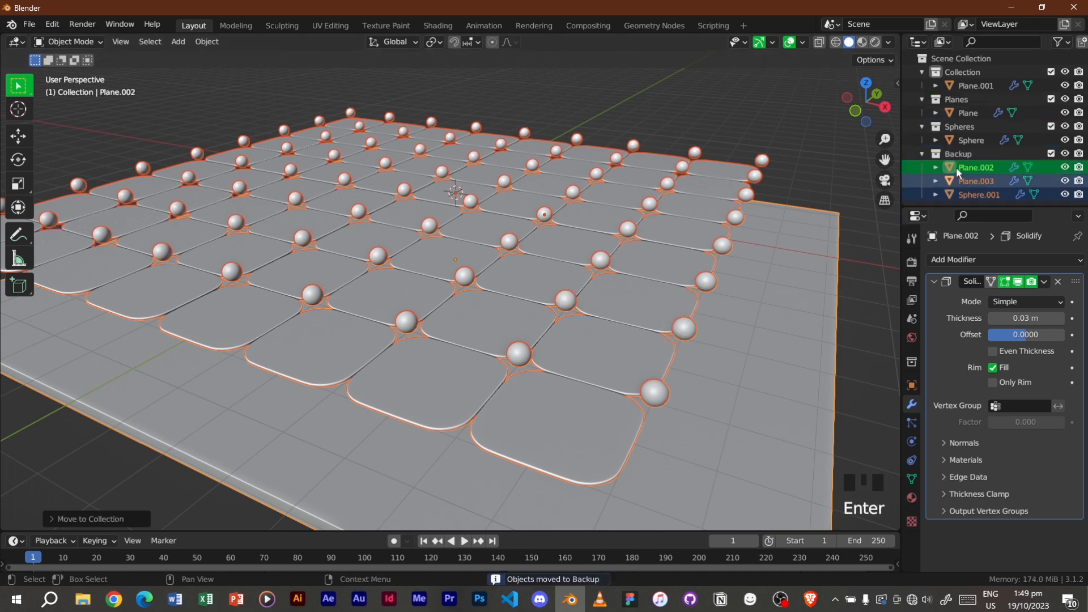
Collapse the Backup collection, hide it in the viewport and exclude it from the view layer
left_click(922, 153)
left_click(1066, 154)
double_click(1065, 154)
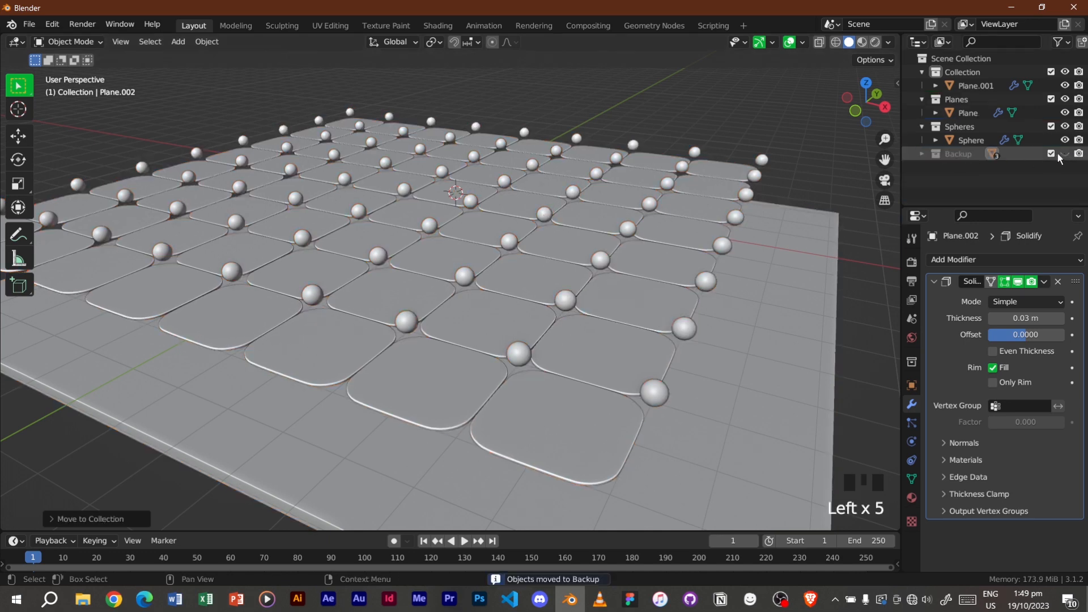
left_click(1051, 154)
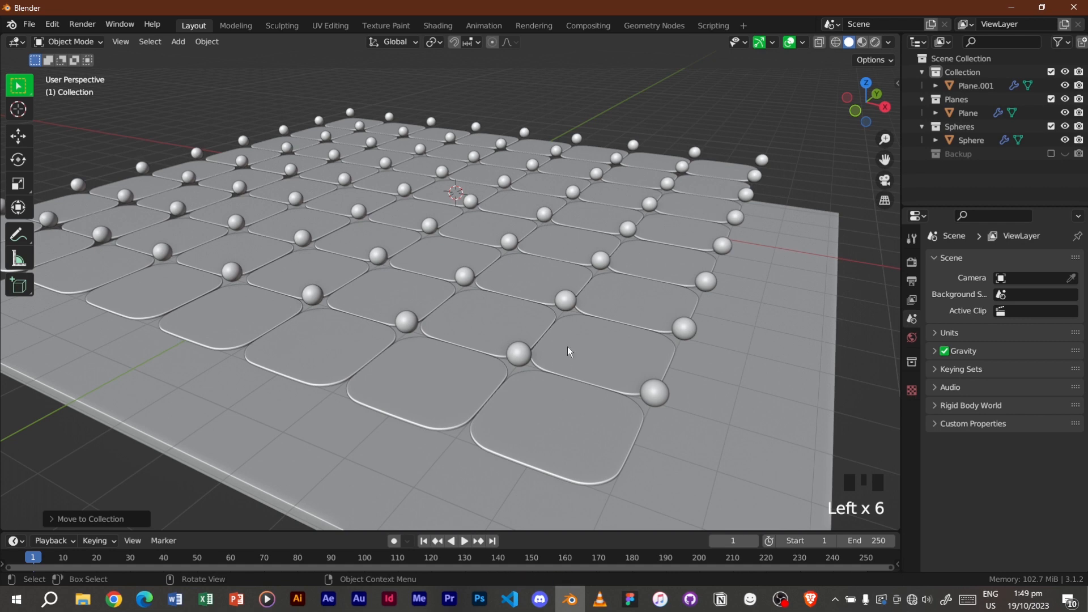
Select the rounded plates object and apply its Solidify modifier
left_click(567, 300)
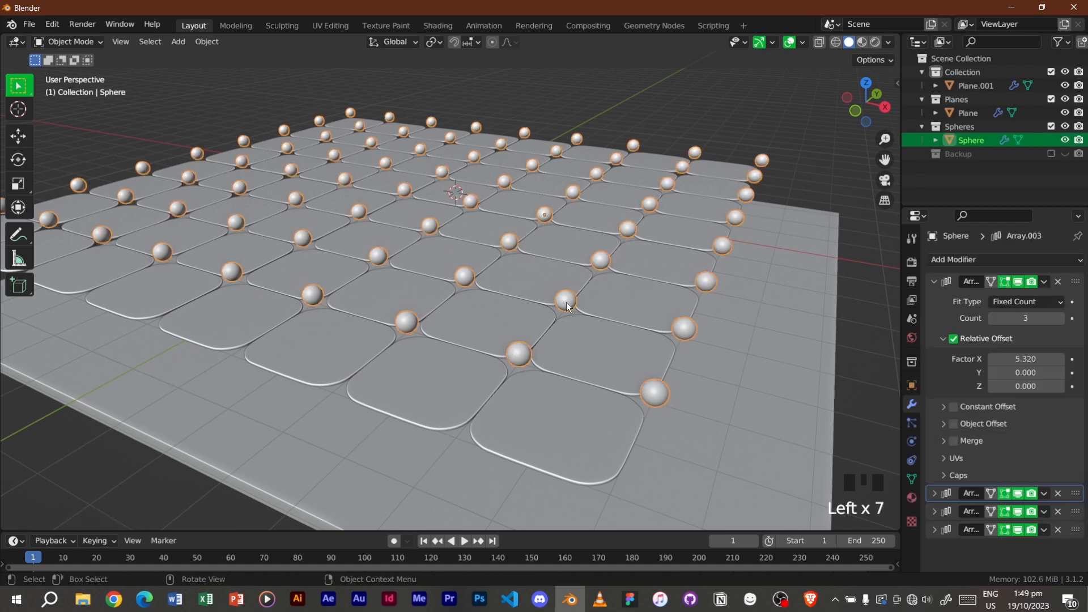
left_click(428, 368)
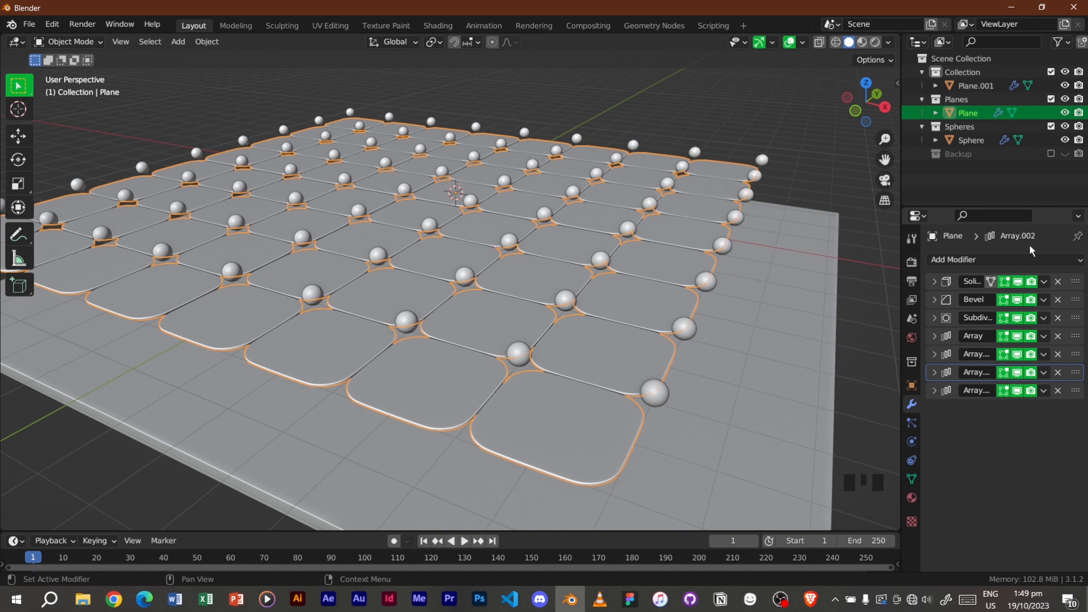
left_click(1044, 281)
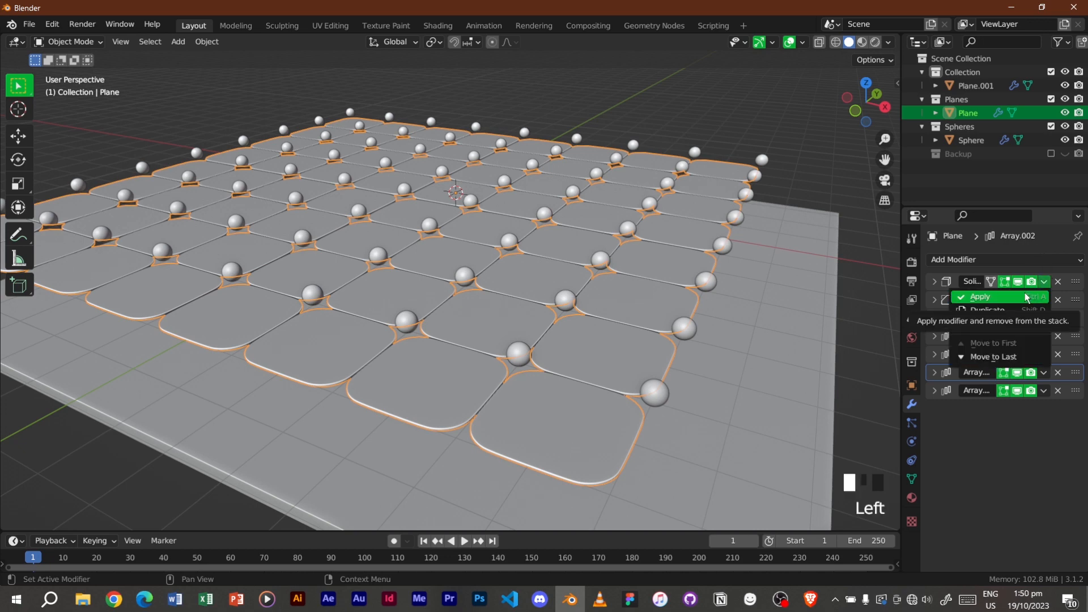
left_click(1027, 297)
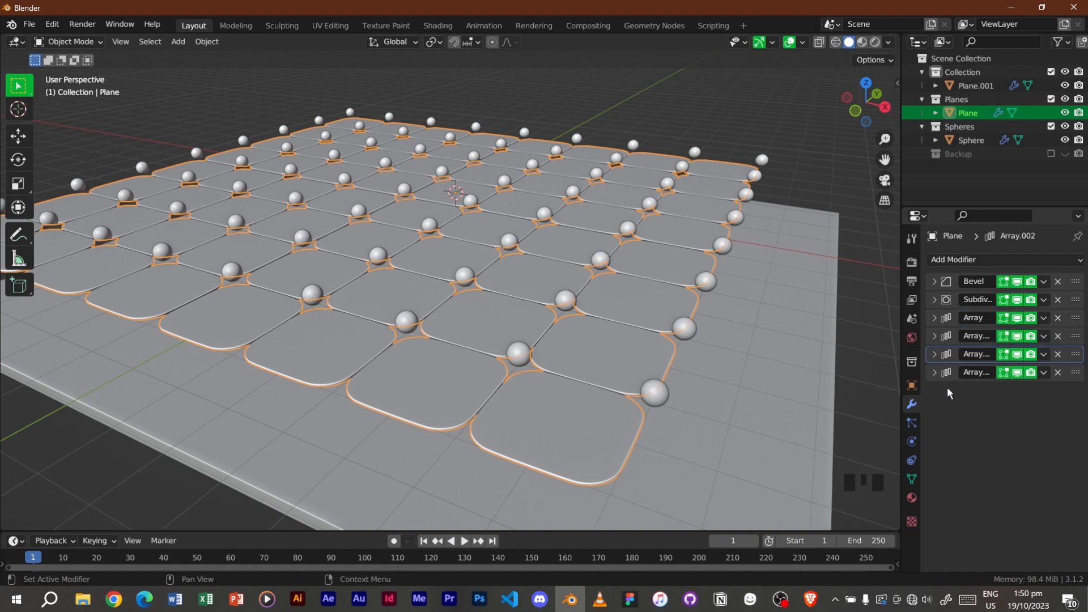
Apply all four Array modifiers on the rounded plates, keeping the Bevel and Subdivision modifiers live
left_click(1047, 316)
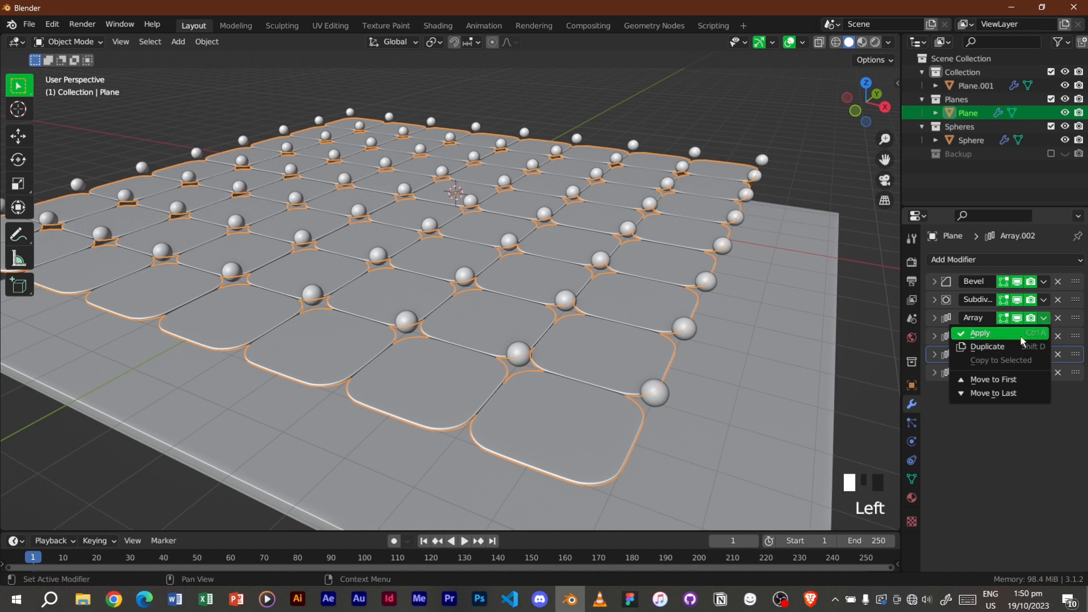
left_click(1038, 333)
left_click(1042, 318)
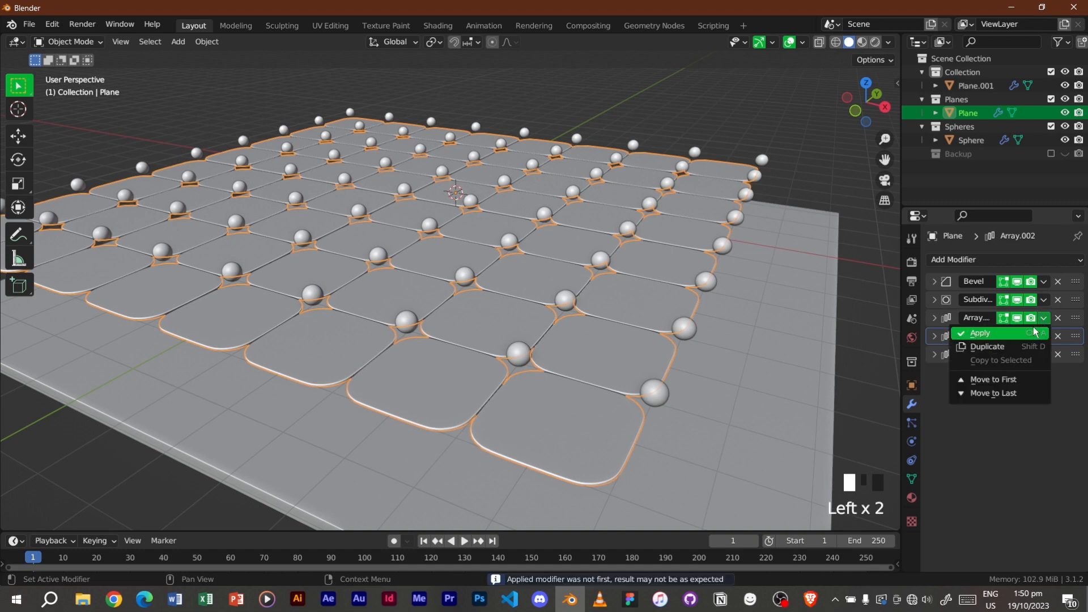
left_click(1034, 332)
left_click(1042, 318)
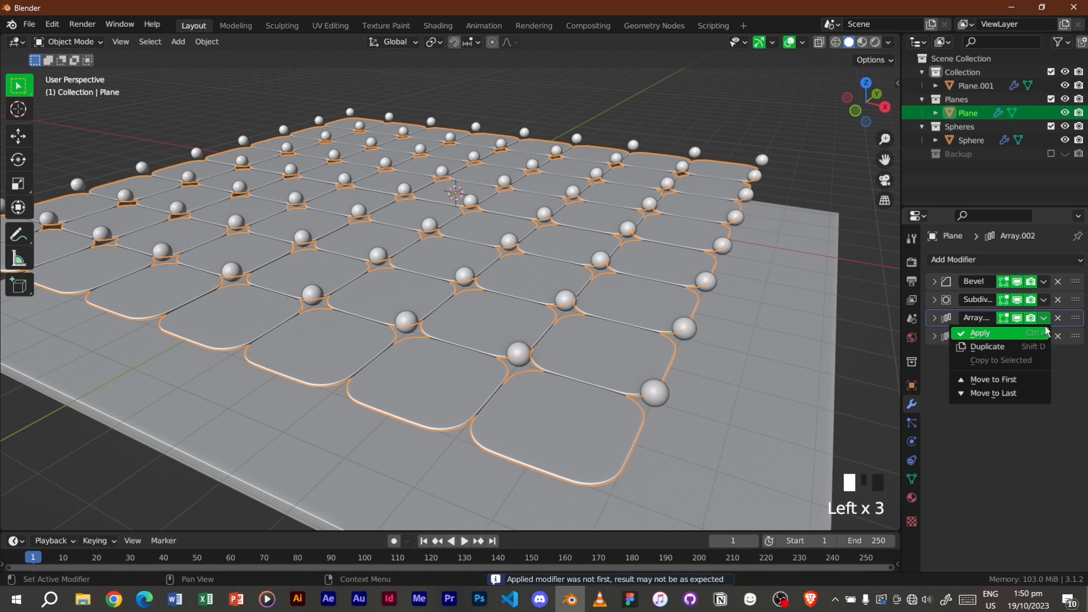
left_click(1037, 332)
left_click(1044, 320)
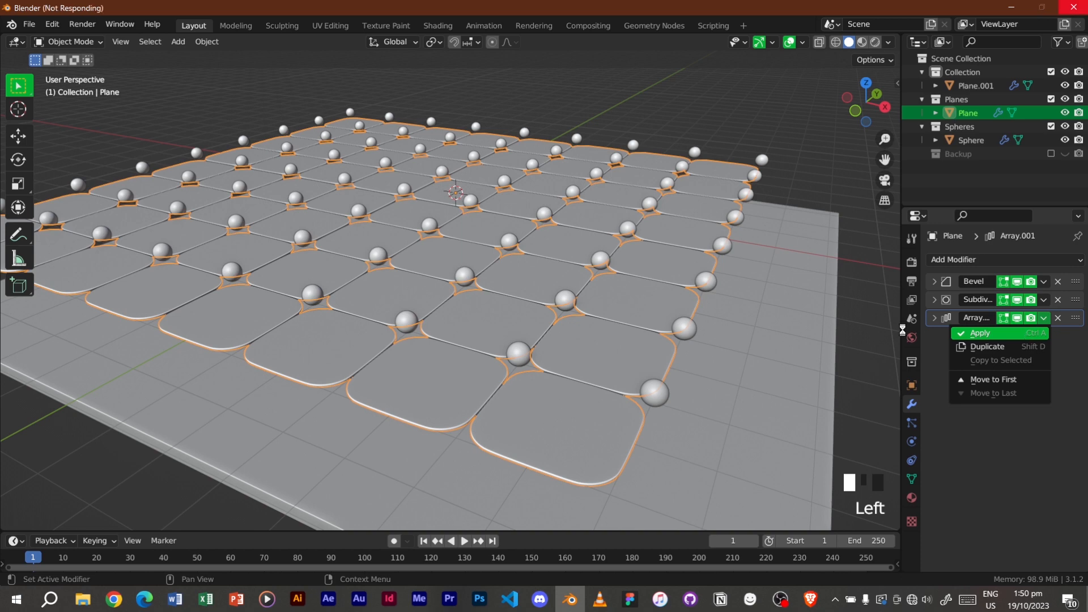
key("ctrl+a")
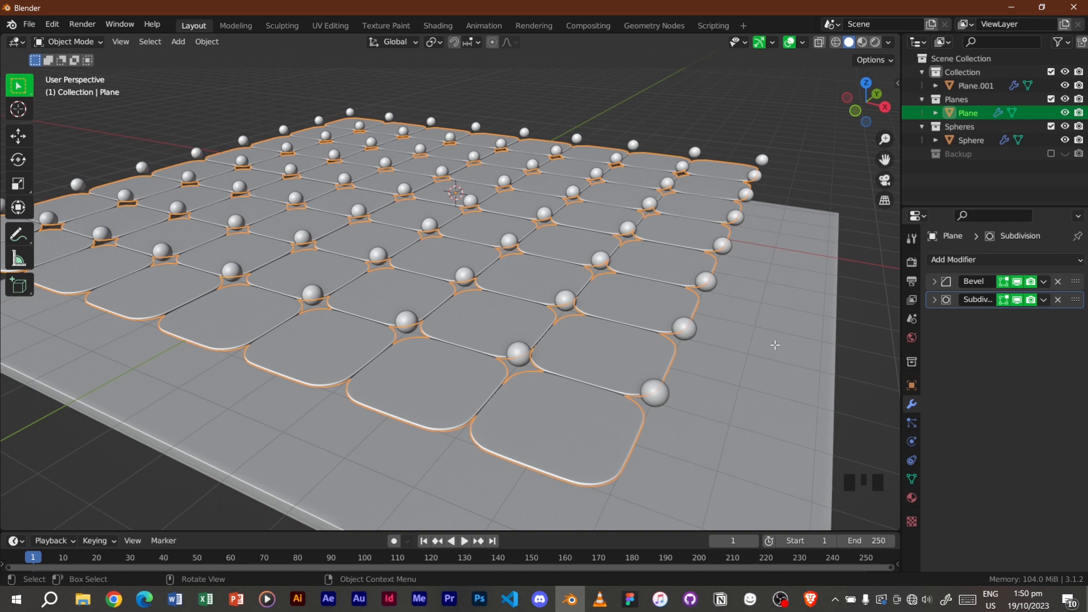
Separate the whole plates mesh by loose parts in Edit Mode and return to Object Mode
key("Tab")
key("a")
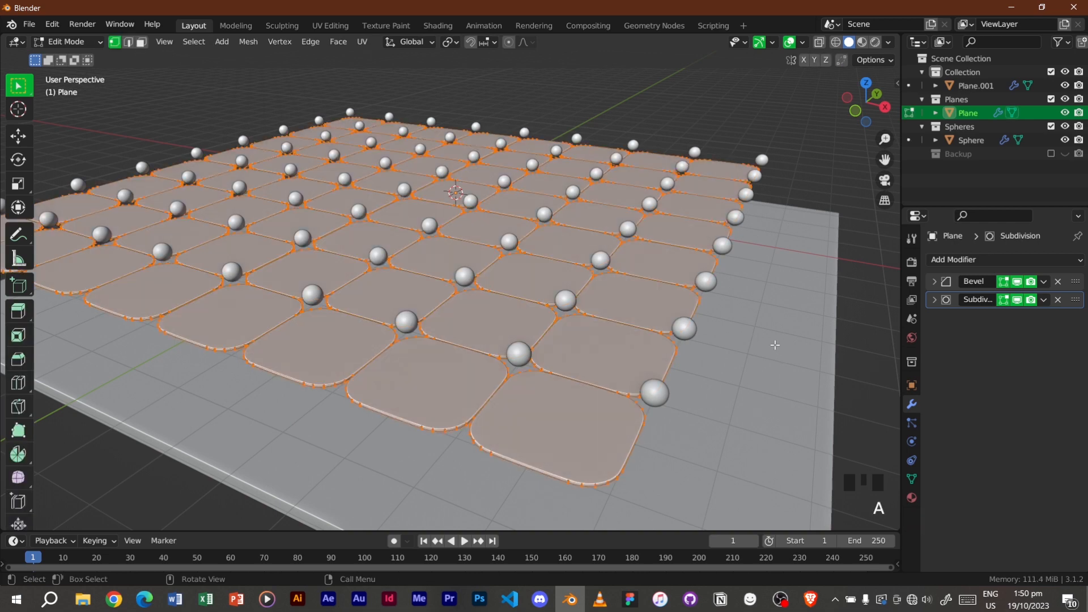
key("p")
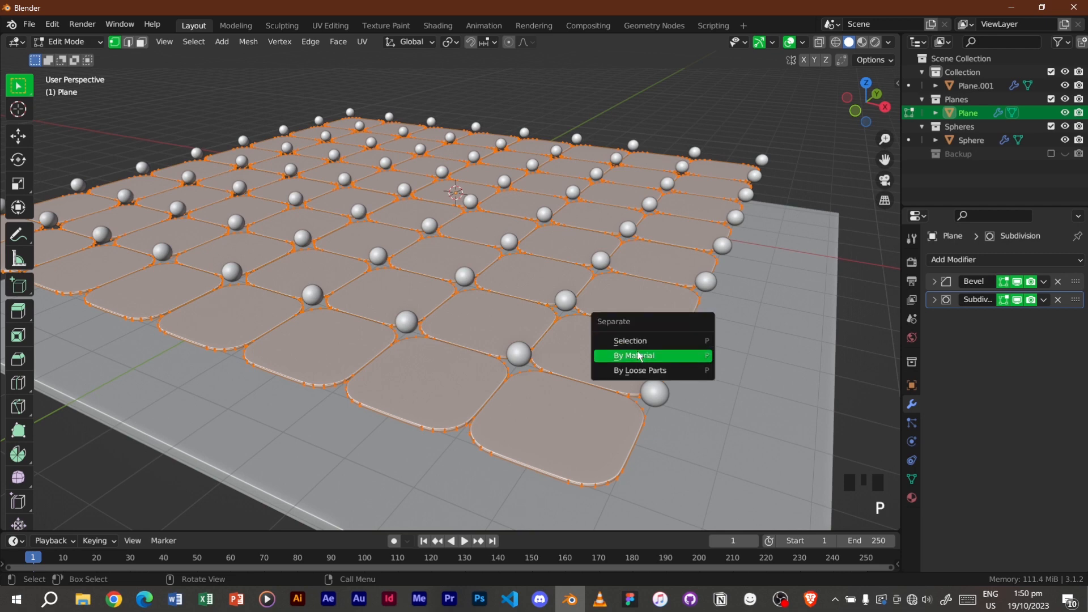
left_click(667, 371)
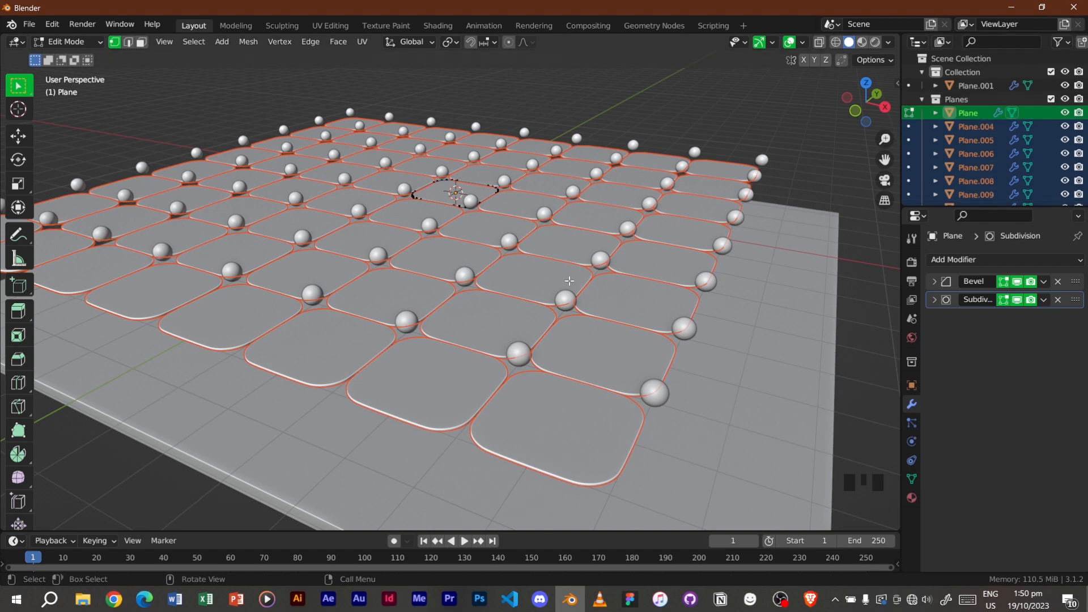
key("Tab")
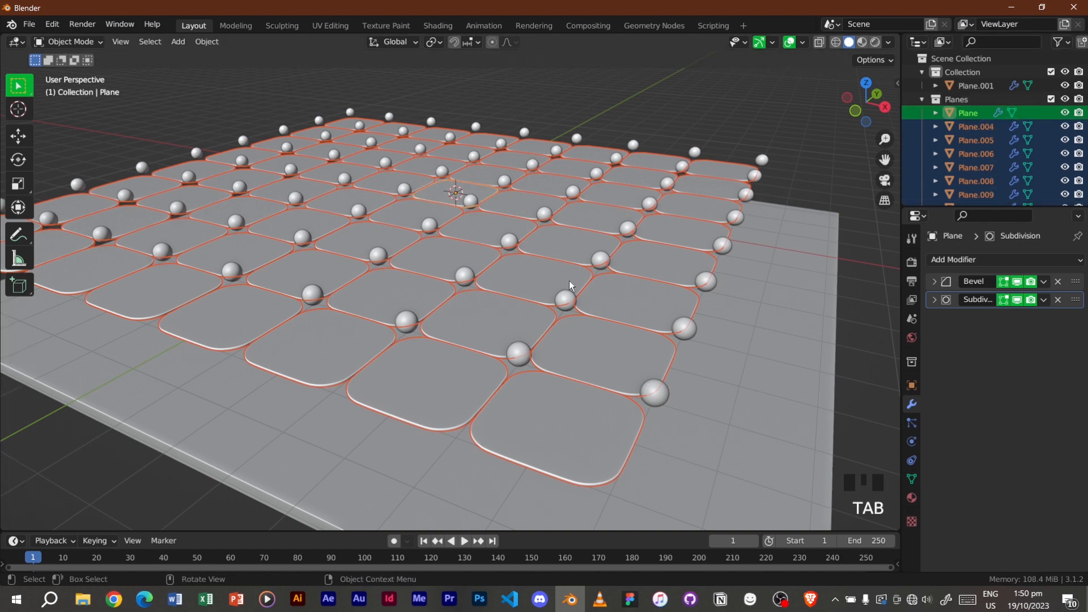
Select the spheres object and apply all four of its Array modifiers
left_click(472, 199)
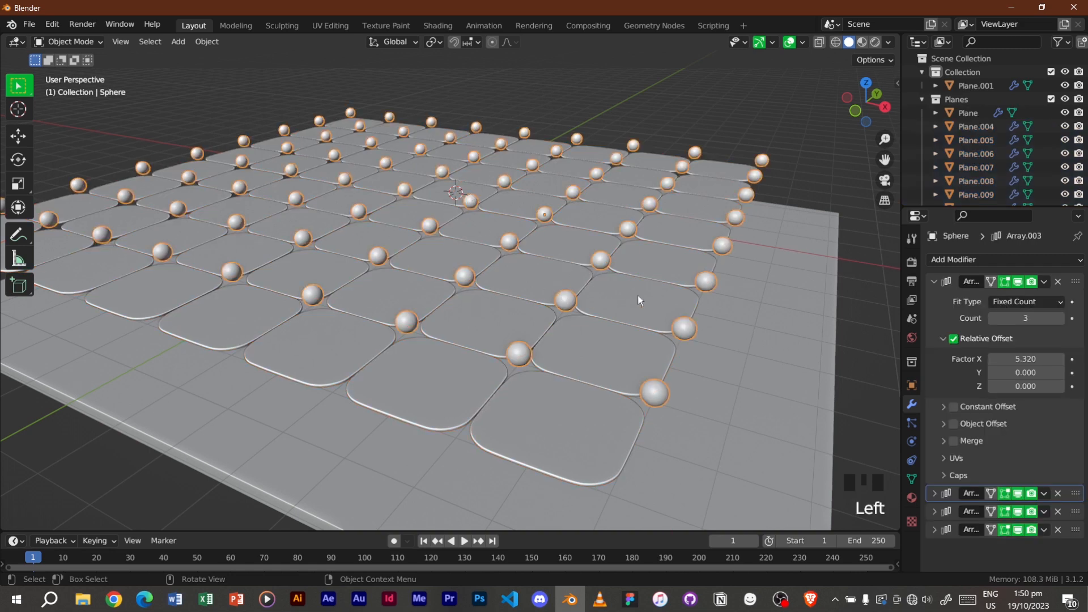
left_click(934, 282)
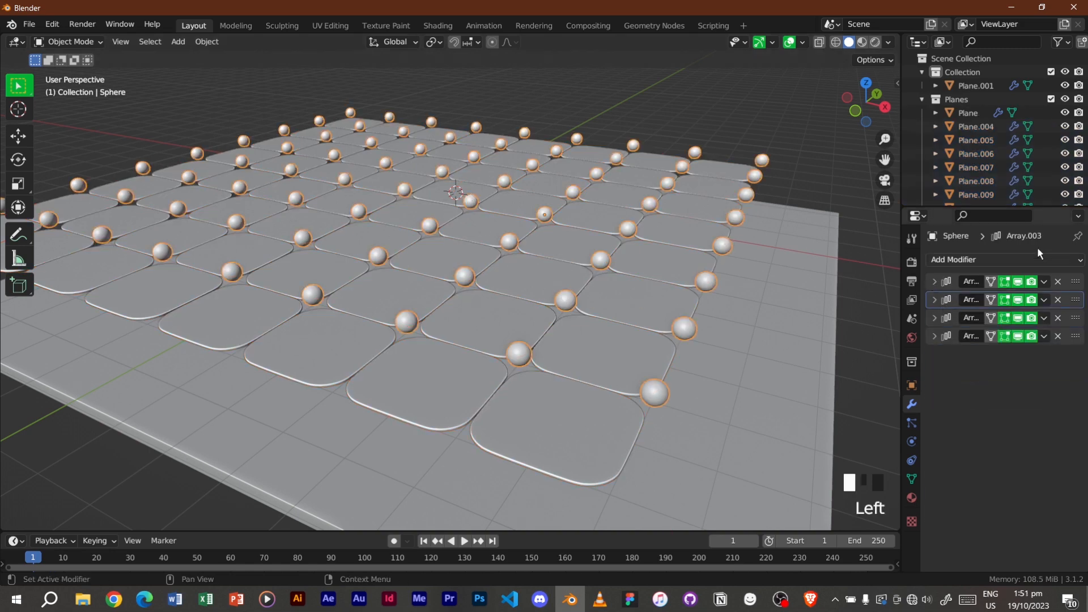
left_click(1047, 282)
left_click(1039, 294)
left_click(1047, 282)
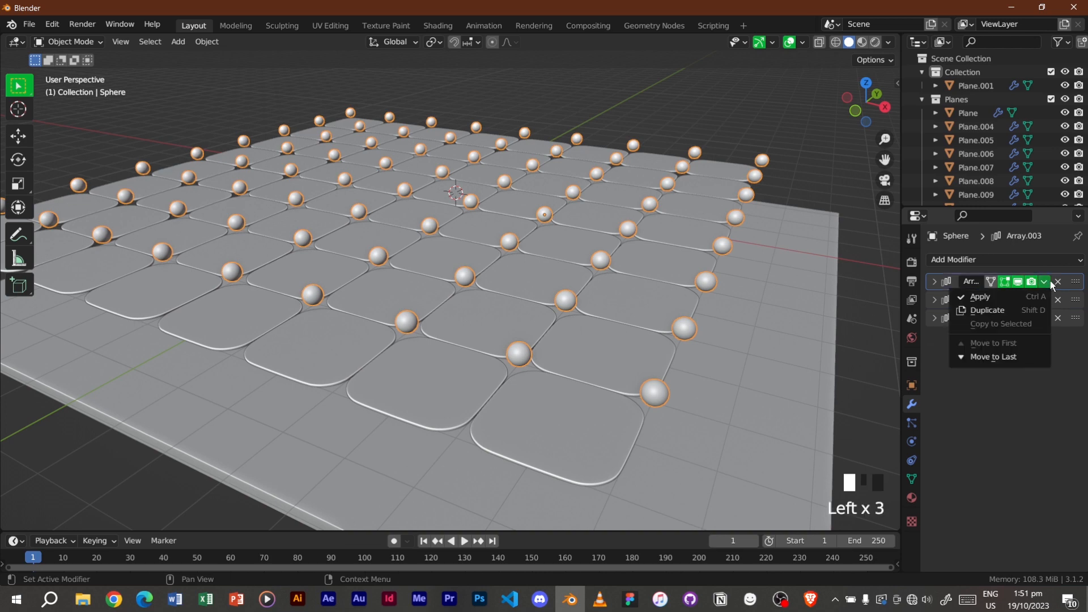
left_click(997, 296)
left_click(1044, 281)
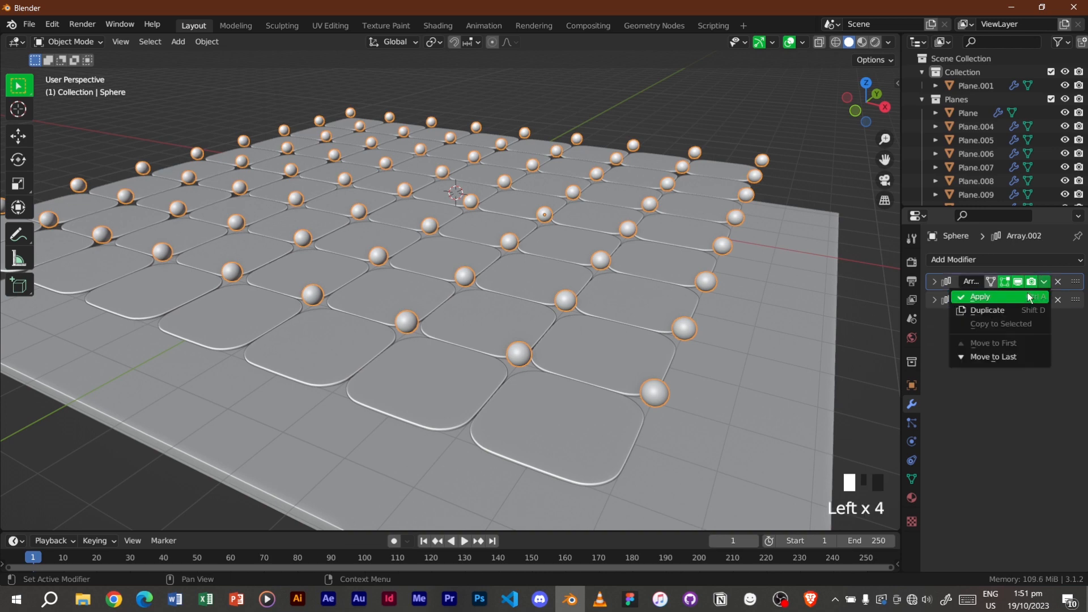
left_click(1028, 295)
left_click(1044, 281)
left_click(1026, 294)
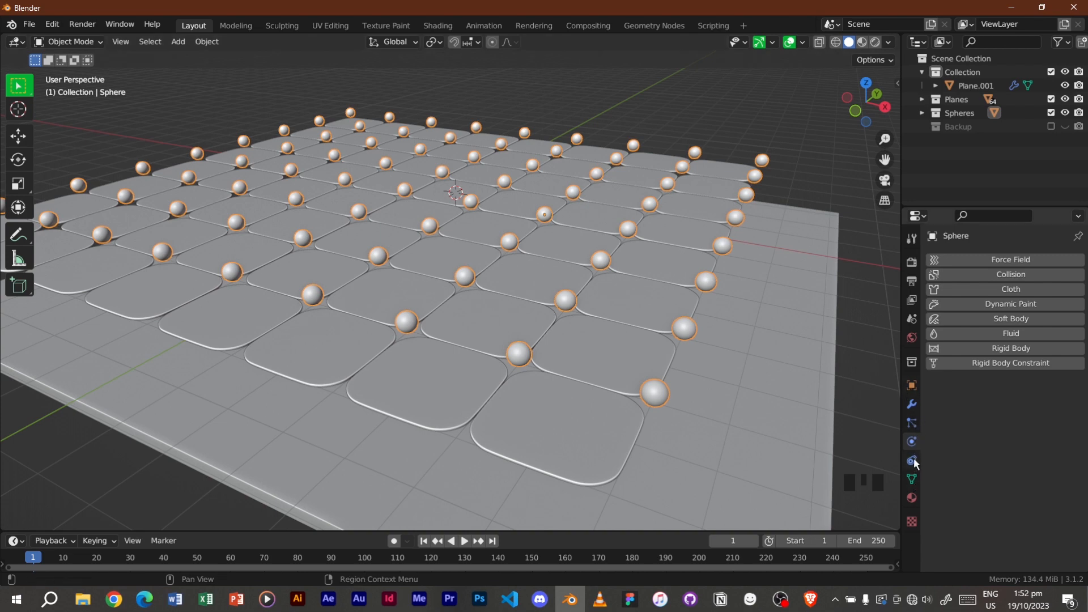
Add an active rigid body to the spheres object and set its collision shape to Sphere
left_click(912, 405)
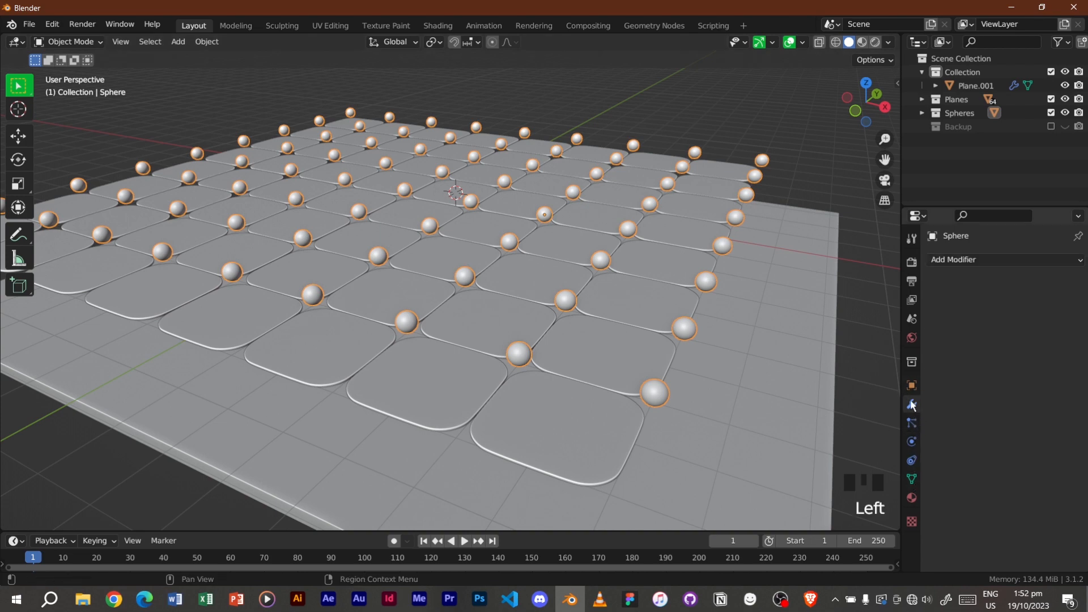
left_click(912, 442)
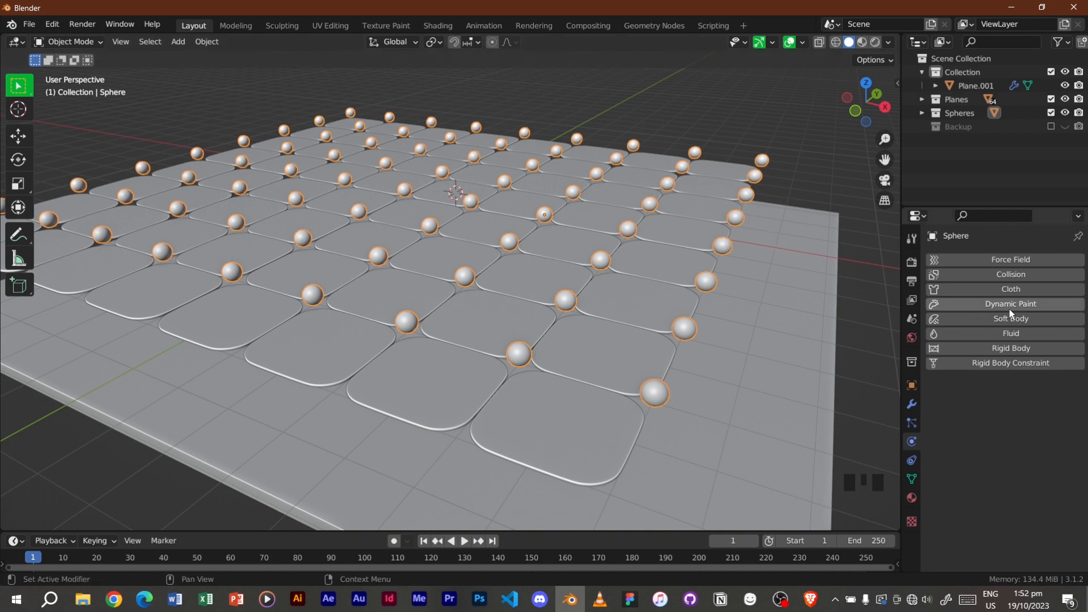
left_click(1023, 348)
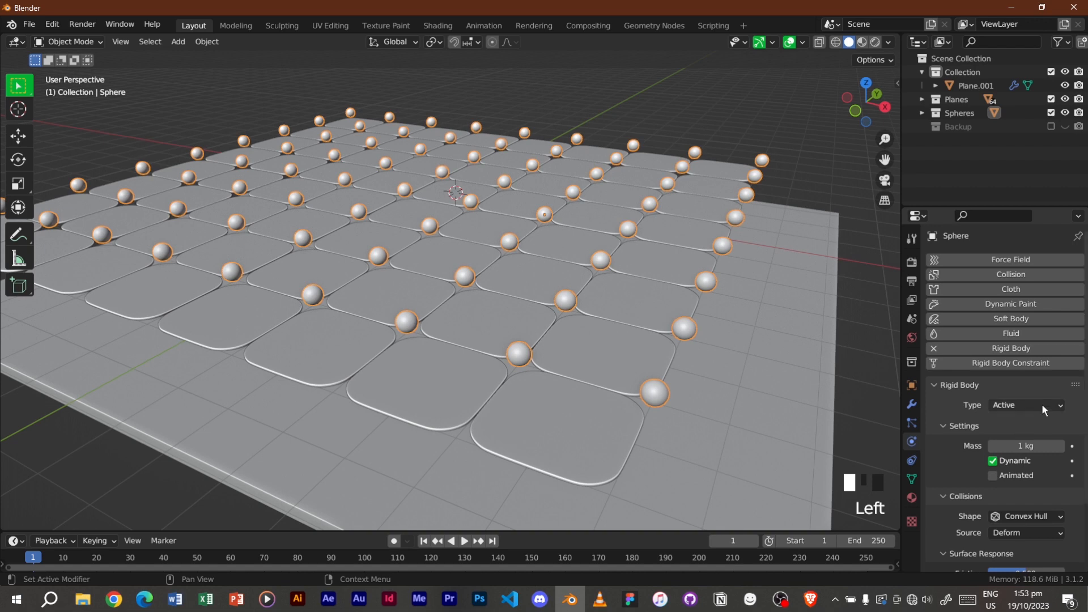
scroll(1020, 417, "down", 2)
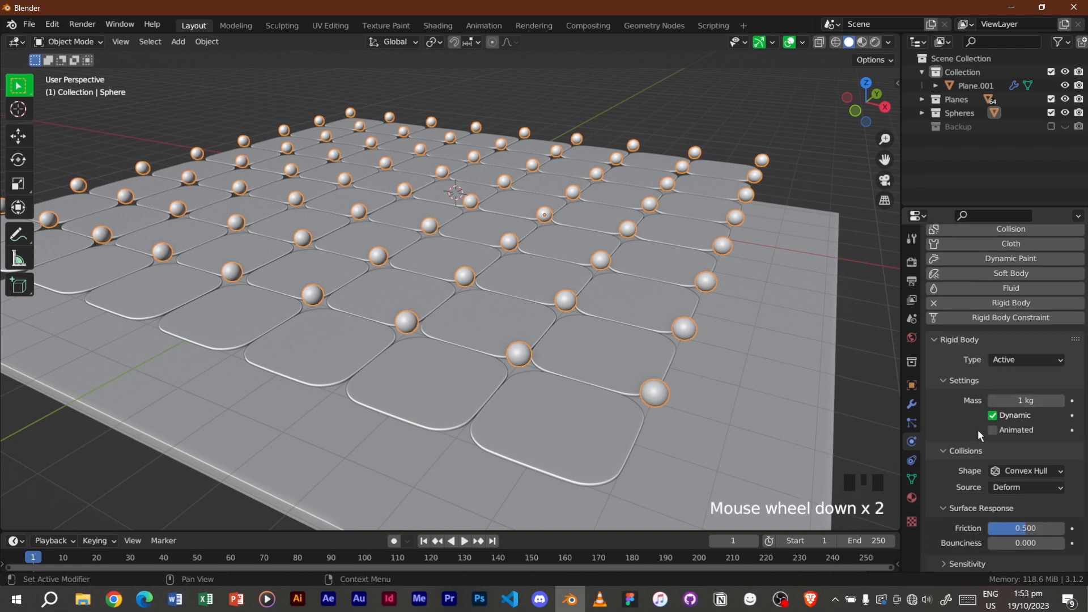
left_click(1019, 473)
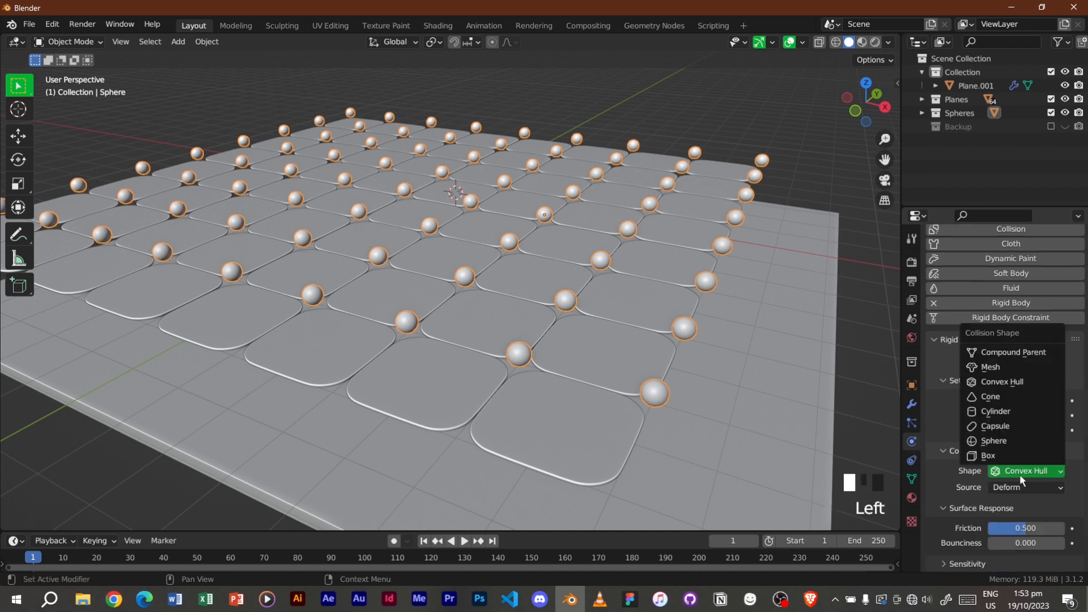
left_click(1012, 446)
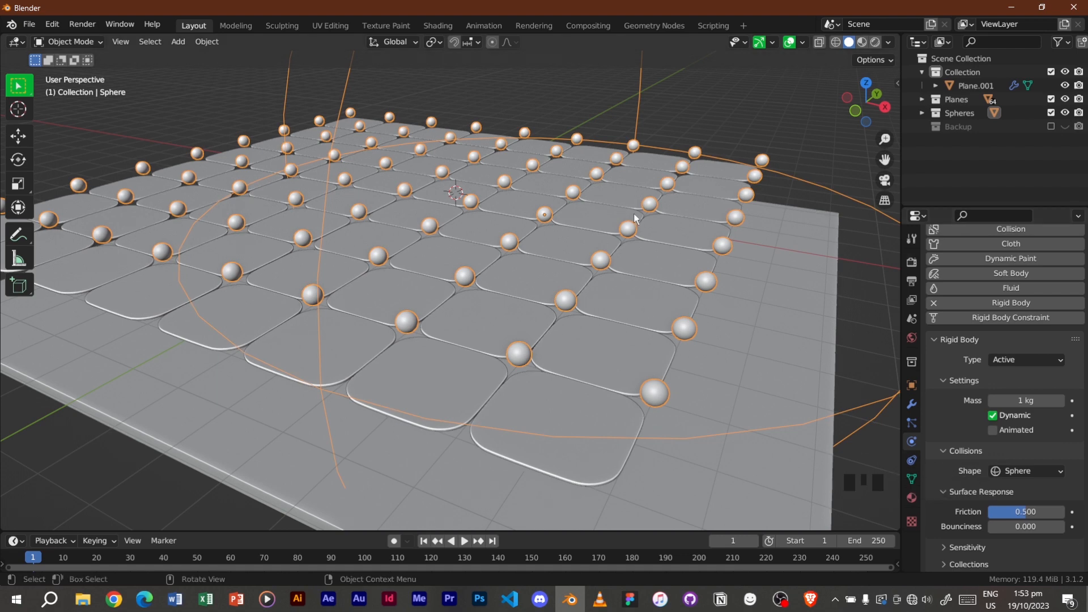
Set the spheres' rigid body bounciness to 1.1
left_click(1029, 526)
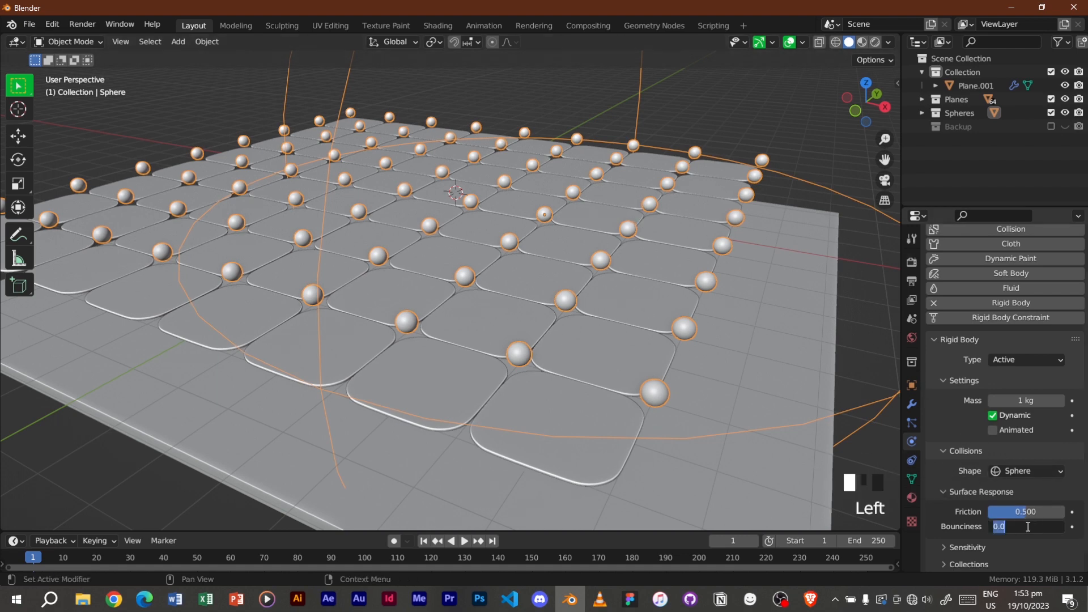
type("1.1")
key("Return")
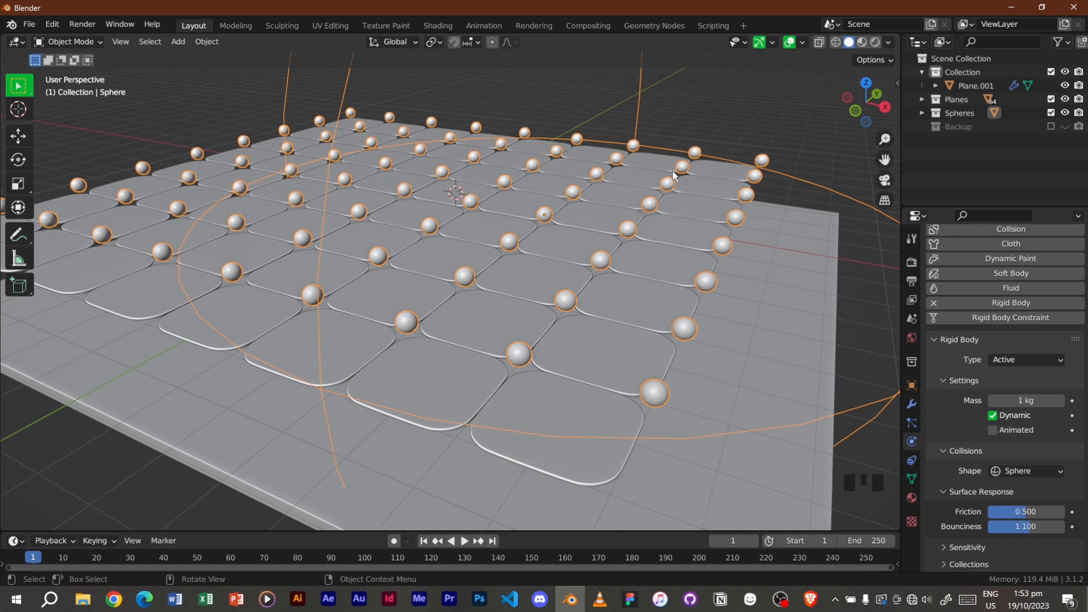
Separate the whole spheres mesh by loose parts in Edit Mode and return to Object Mode
key("Tab")
key("p")
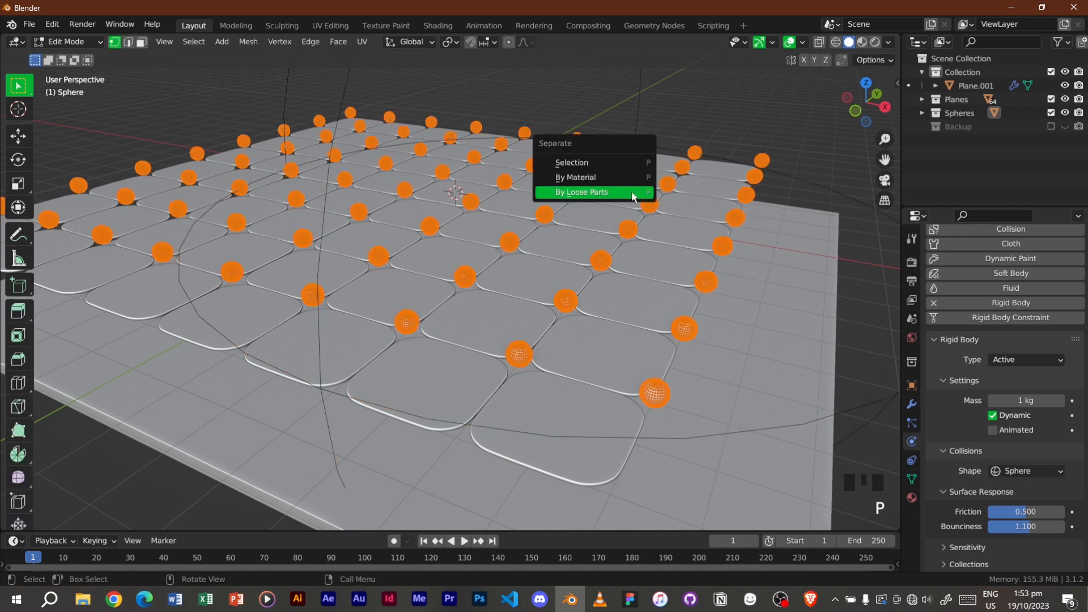
left_click(633, 196)
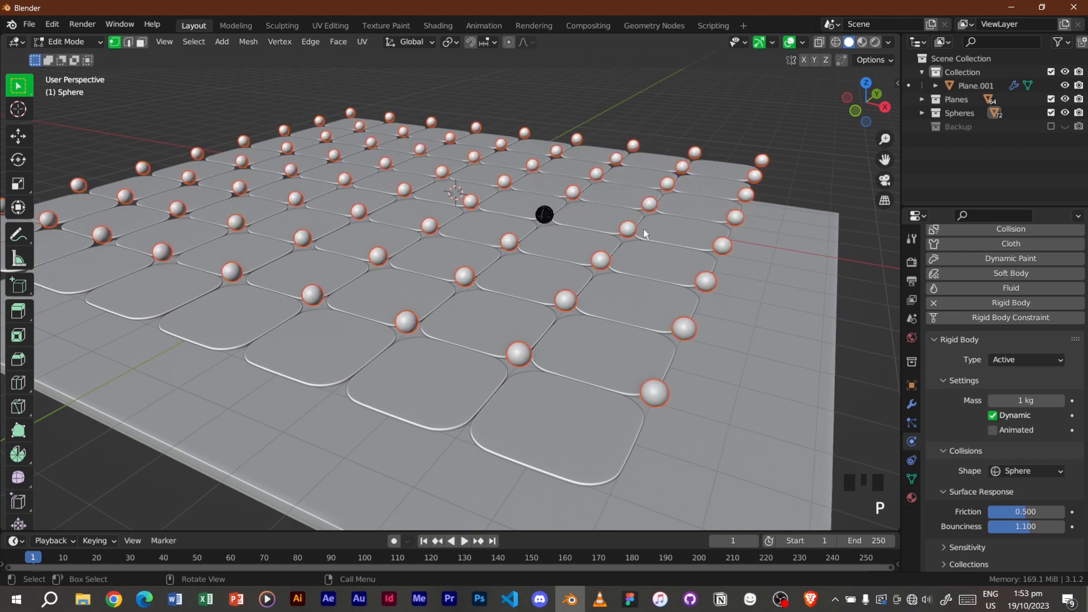
key("Tab")
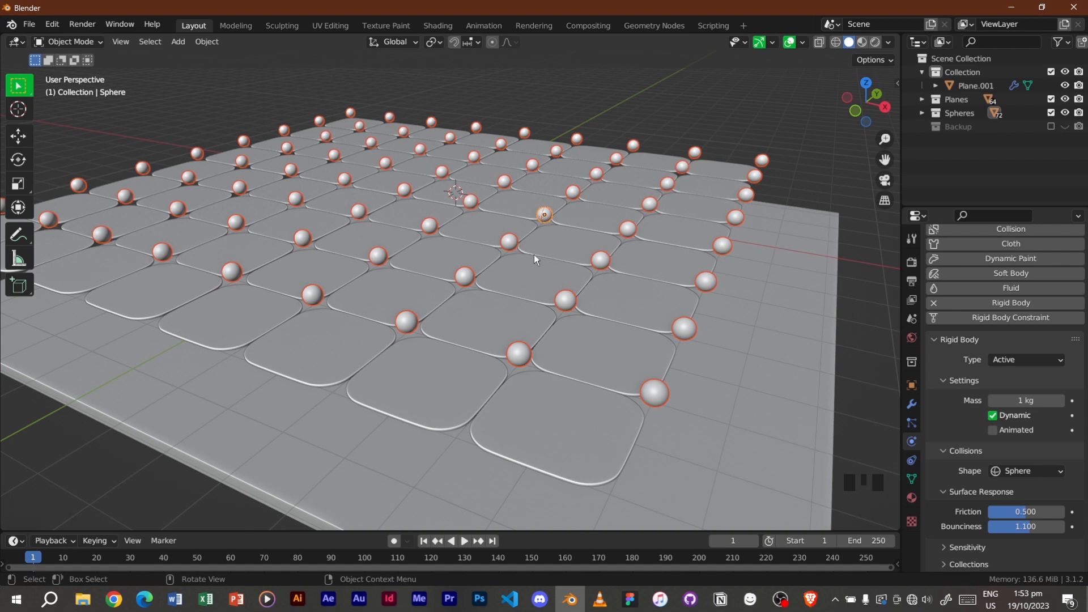
Apply all transforms to the separated spheres and set each sphere's origin to its geometry
key("shift+a")
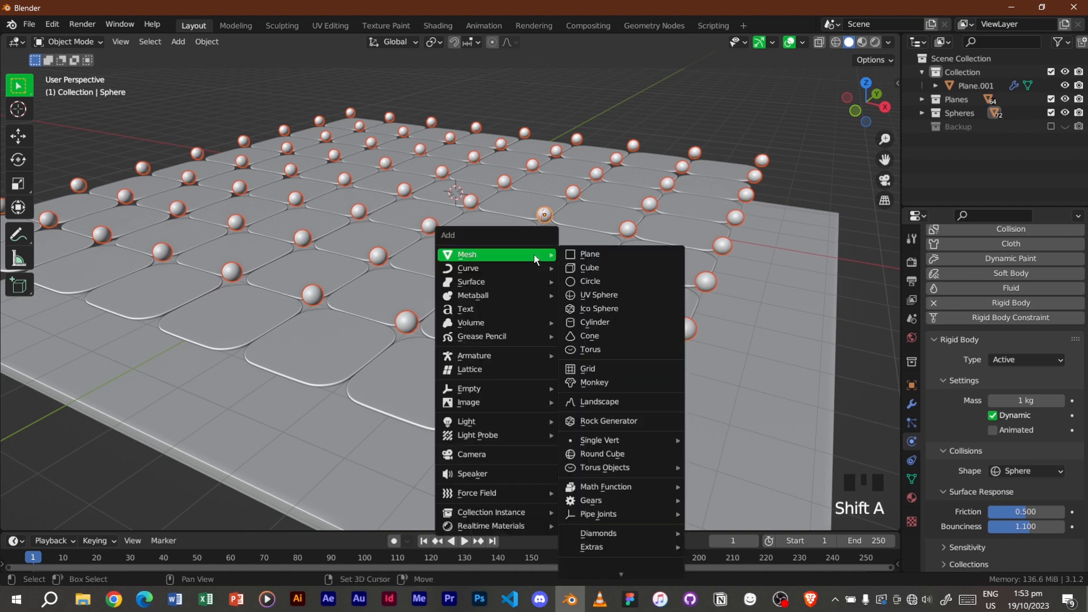
key("ctrl+a")
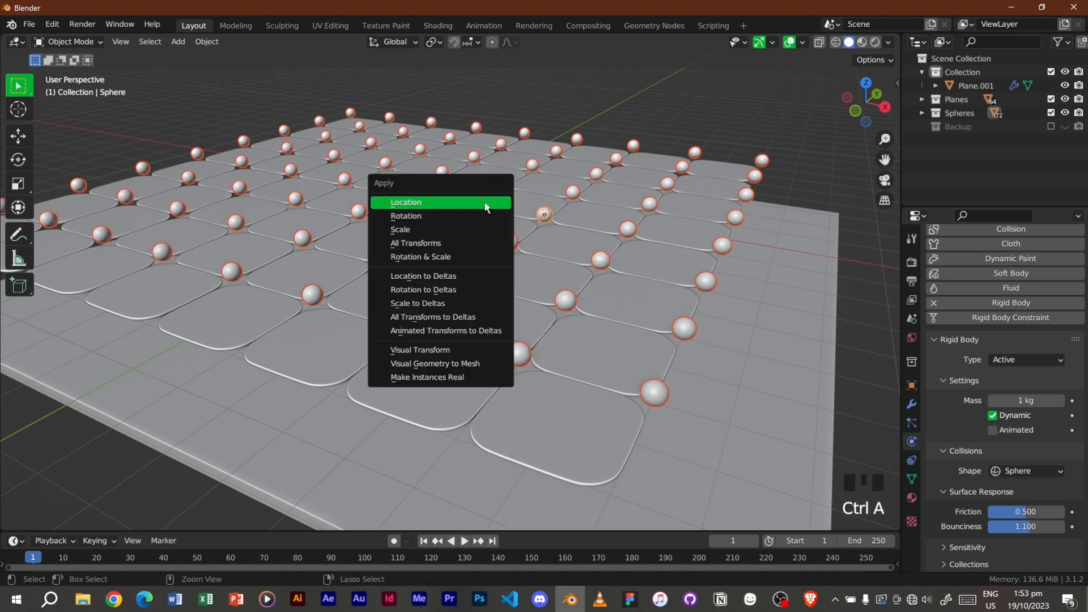
left_click(462, 249)
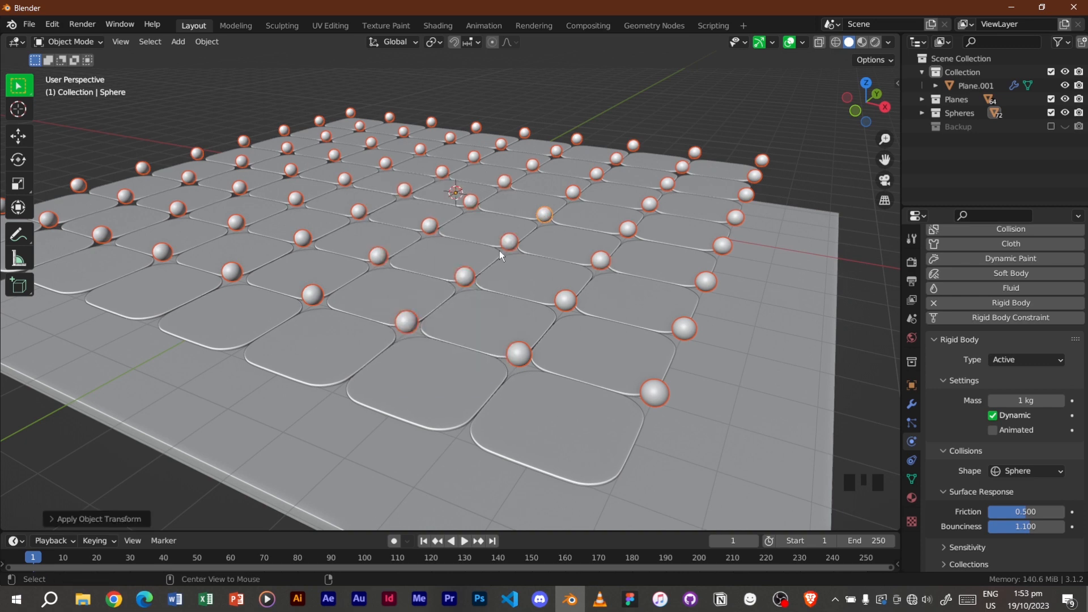
left_click(206, 43)
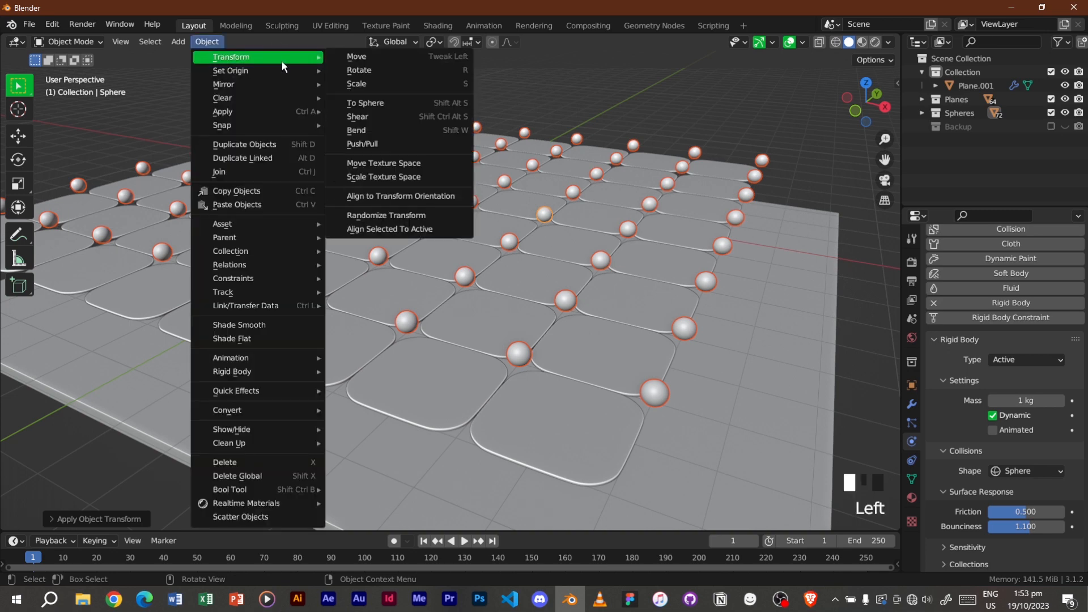
mouse_move(295, 70)
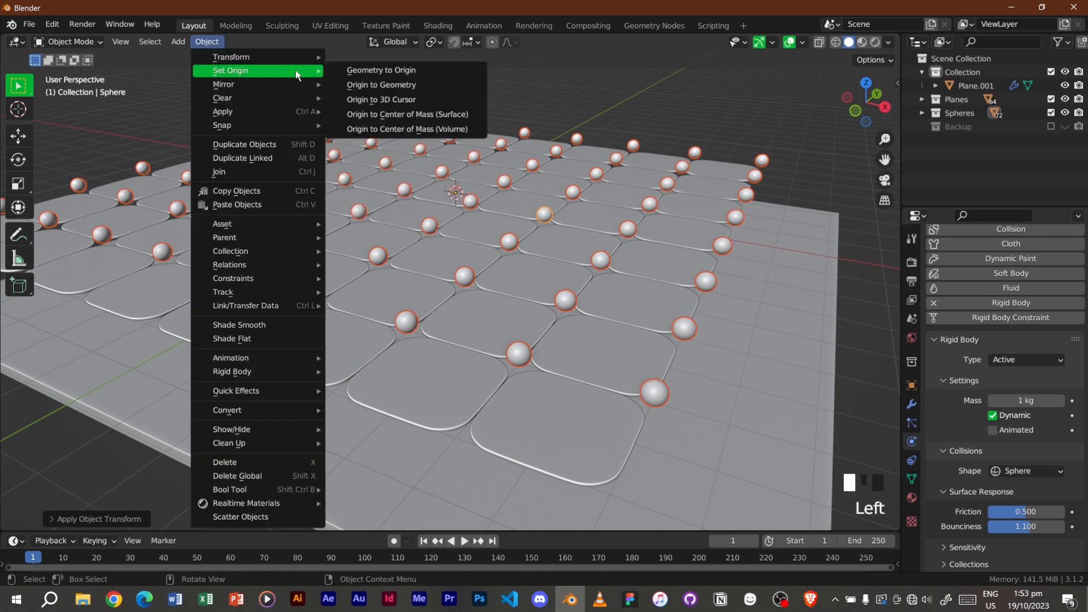
left_click(378, 85)
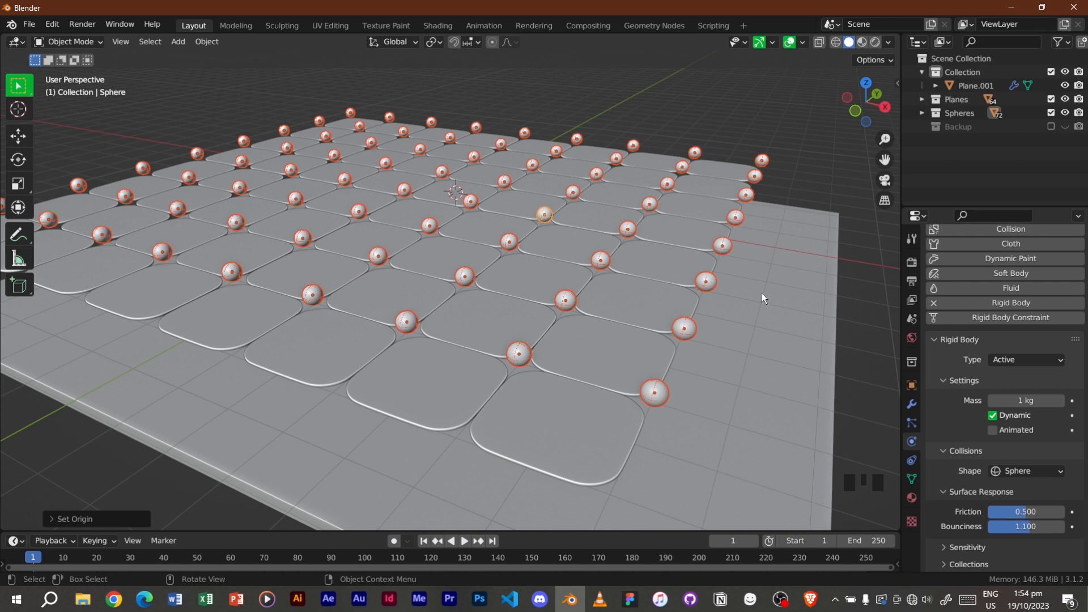
Select the floor plane and add a rigid body of type Passive
left_click(774, 323)
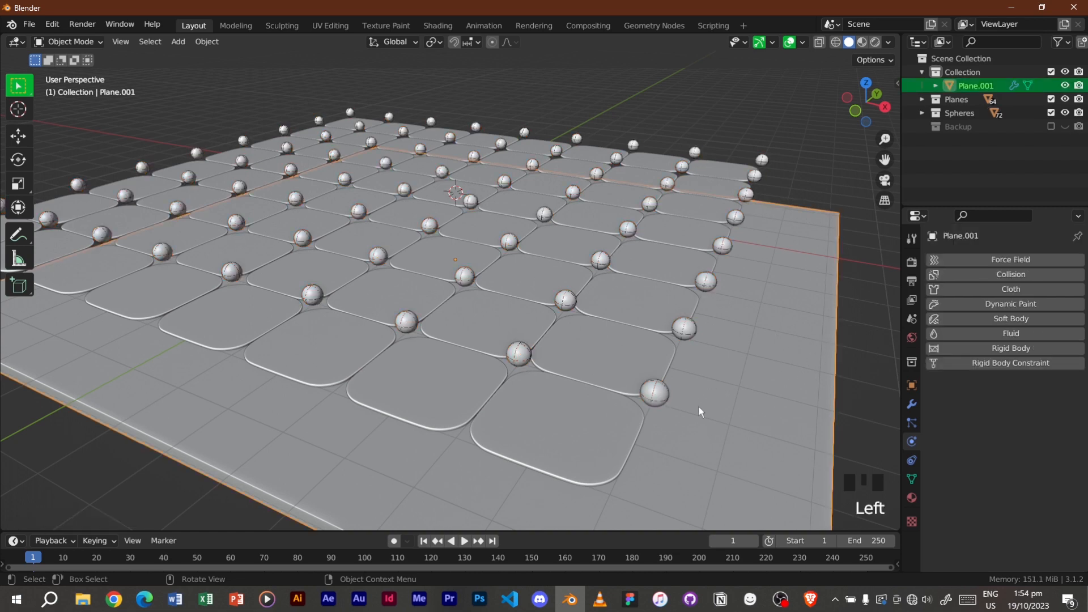
left_click(1039, 352)
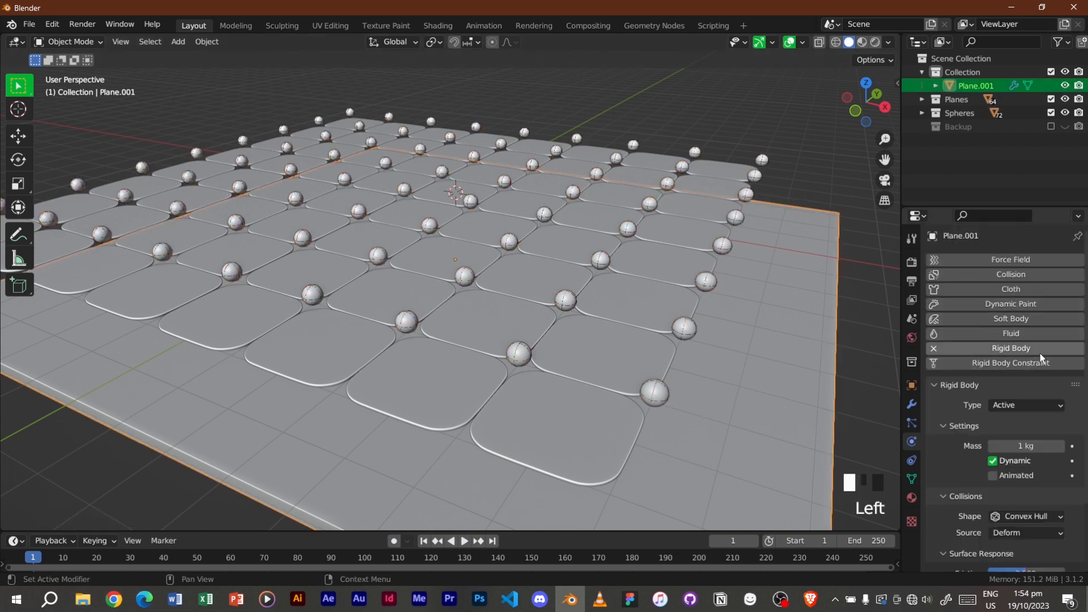
left_click(1018, 404)
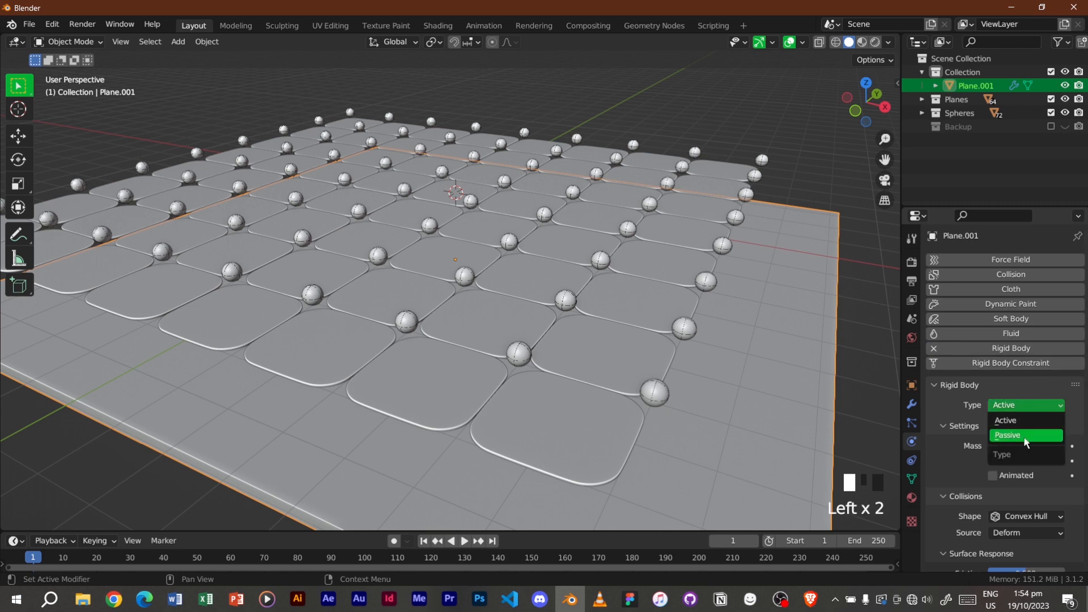
left_click(1023, 438)
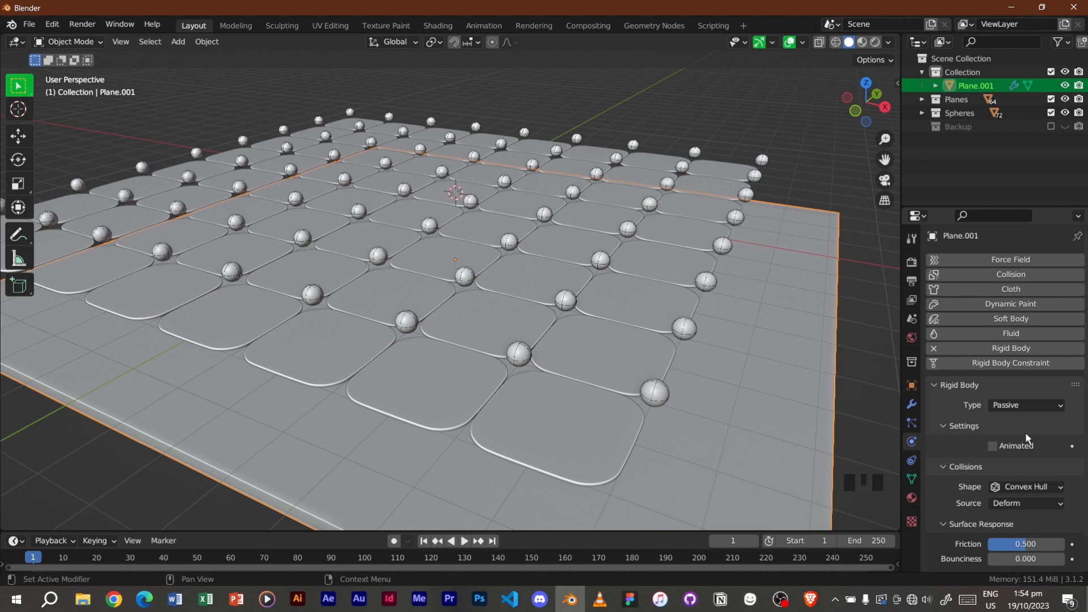
Set the floor plane's collision shape to Box and its bounciness to 1.1
scroll(1025, 432, "down", 3)
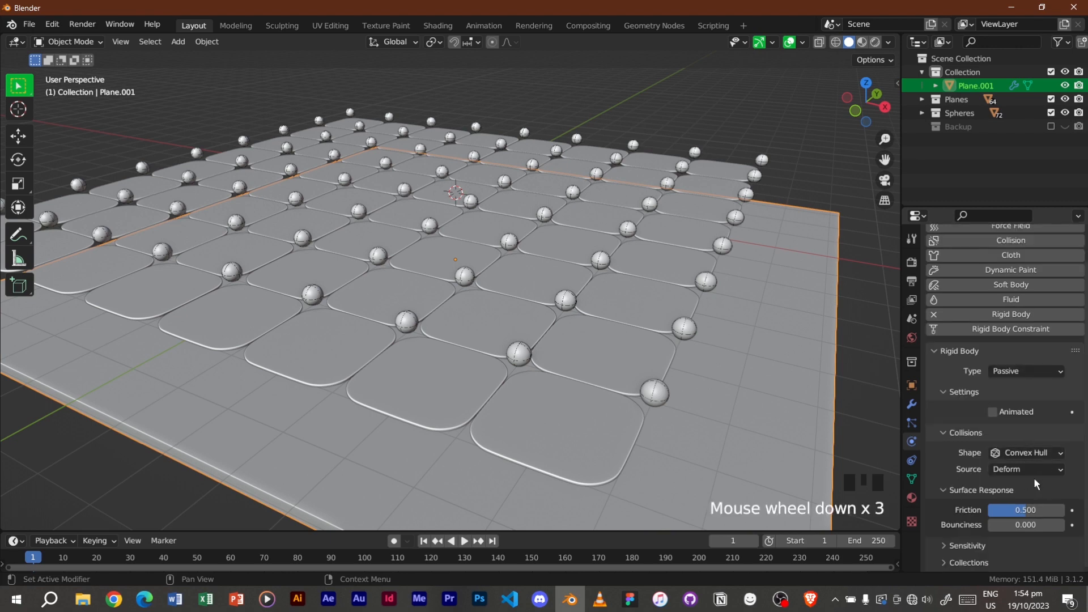
left_click(1037, 453)
left_click(1022, 441)
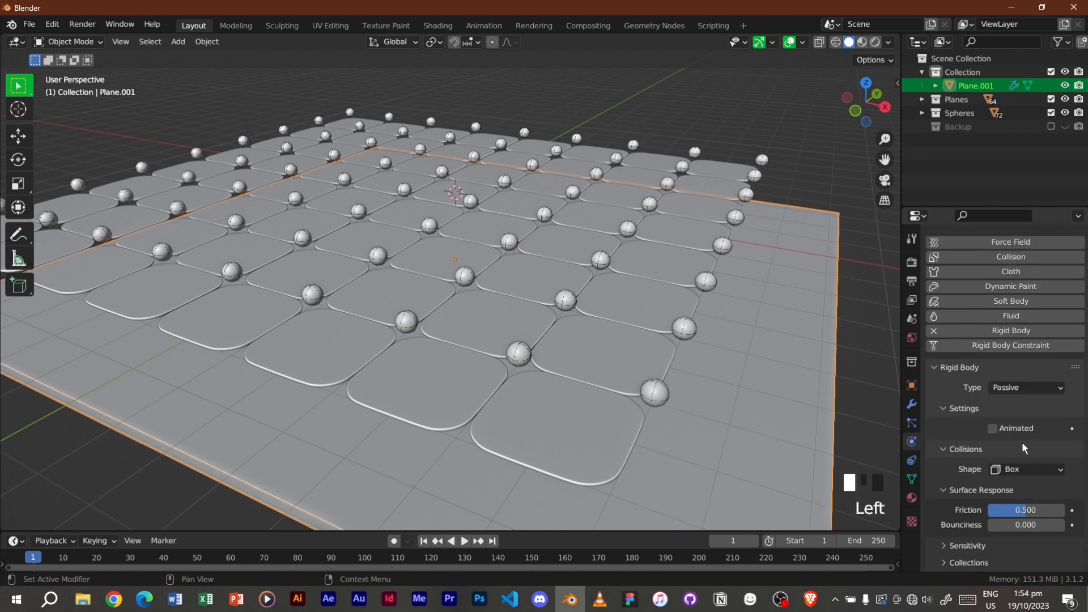
left_click(1024, 525)
type("1.1")
key("Return")
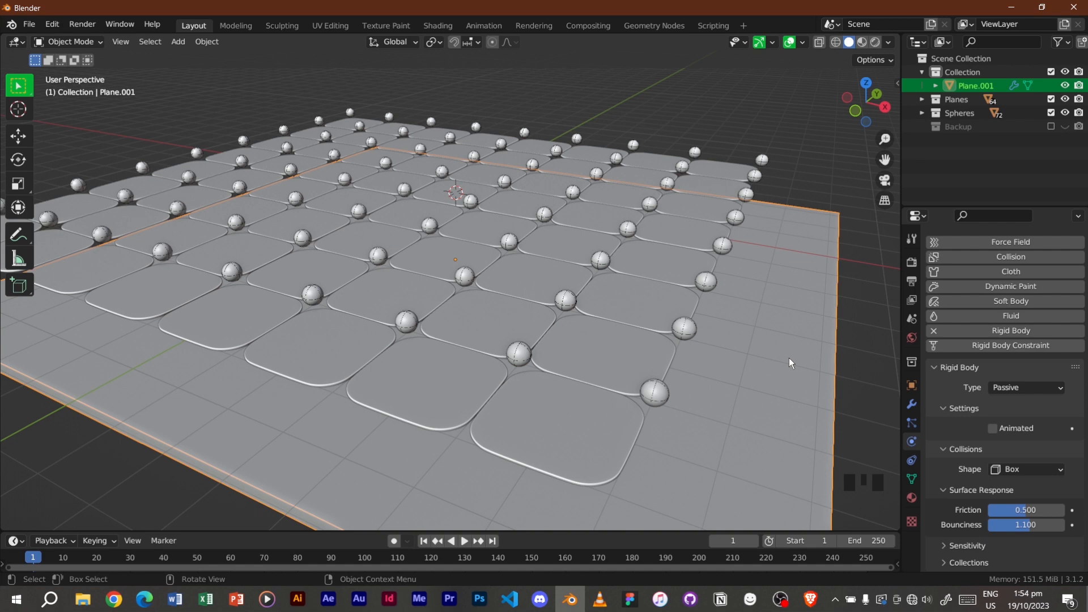
Play the rigid body simulation from the first frame, stop it and rewind to the start
key("shift+Left")
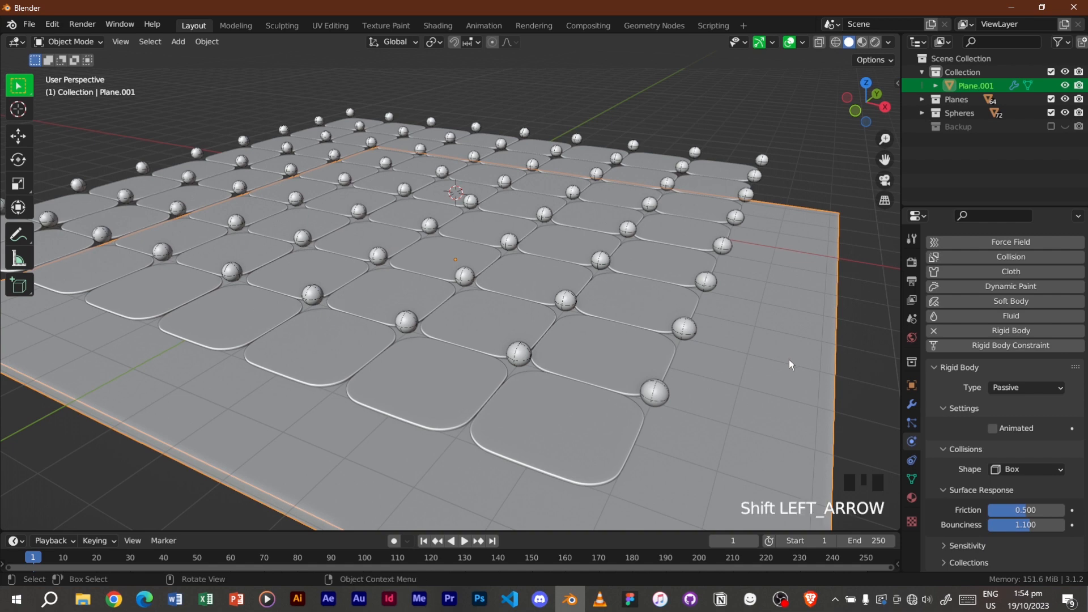
key("space")
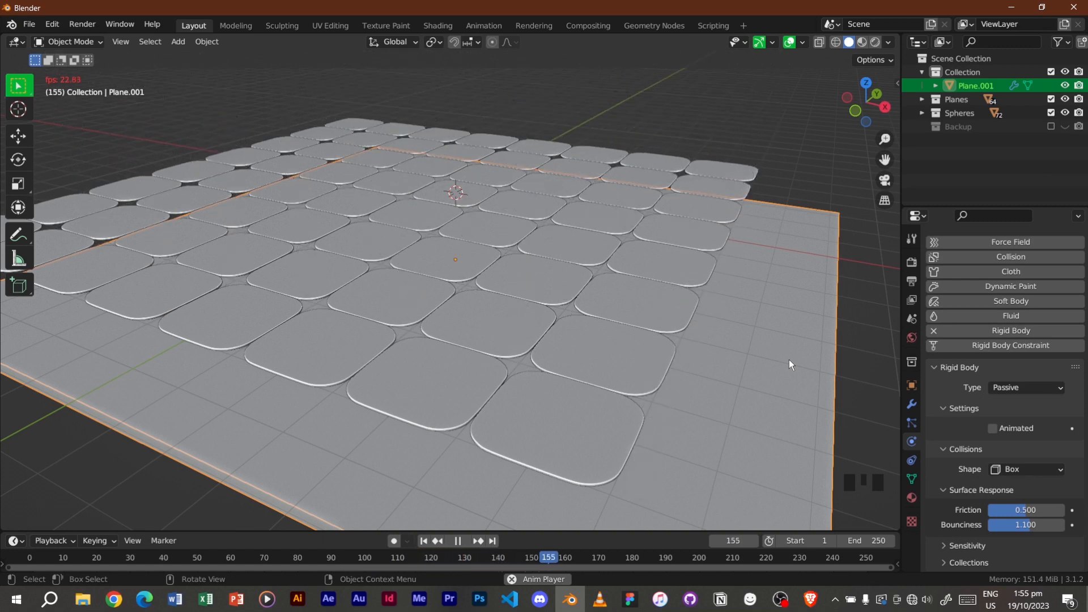
key("space")
key("shift+Left")
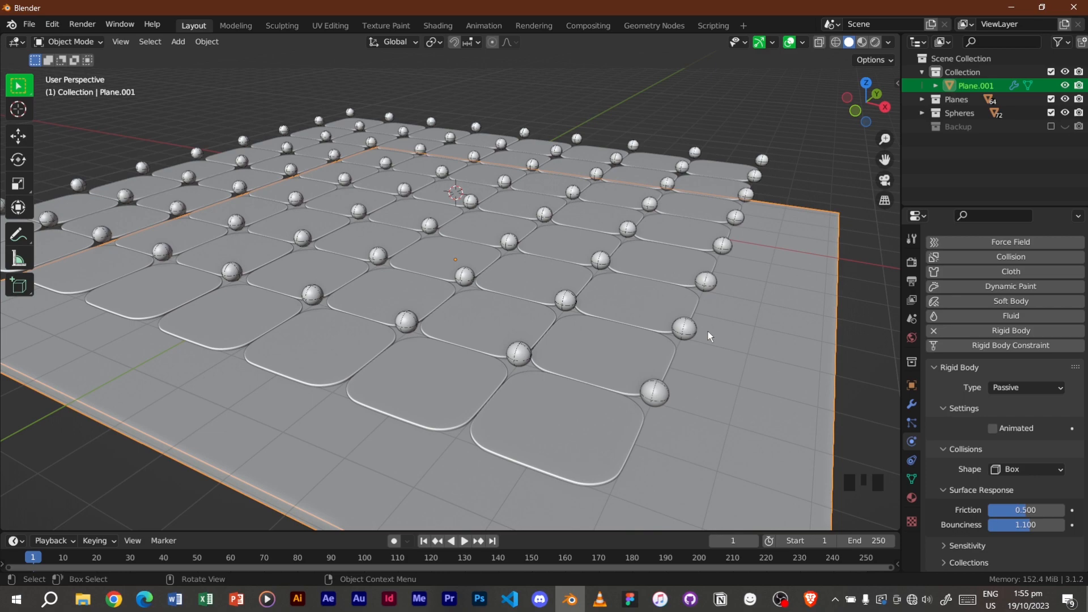
Select all objects in the Spheres collection and apply Randomize Transform to them
mouse_move(683, 345)
middle_mouse_down()
mouse_move(704, 321)
mouse_move(682, 305)
mouse_move(662, 348)
mouse_move(685, 355)
middle_mouse_up()
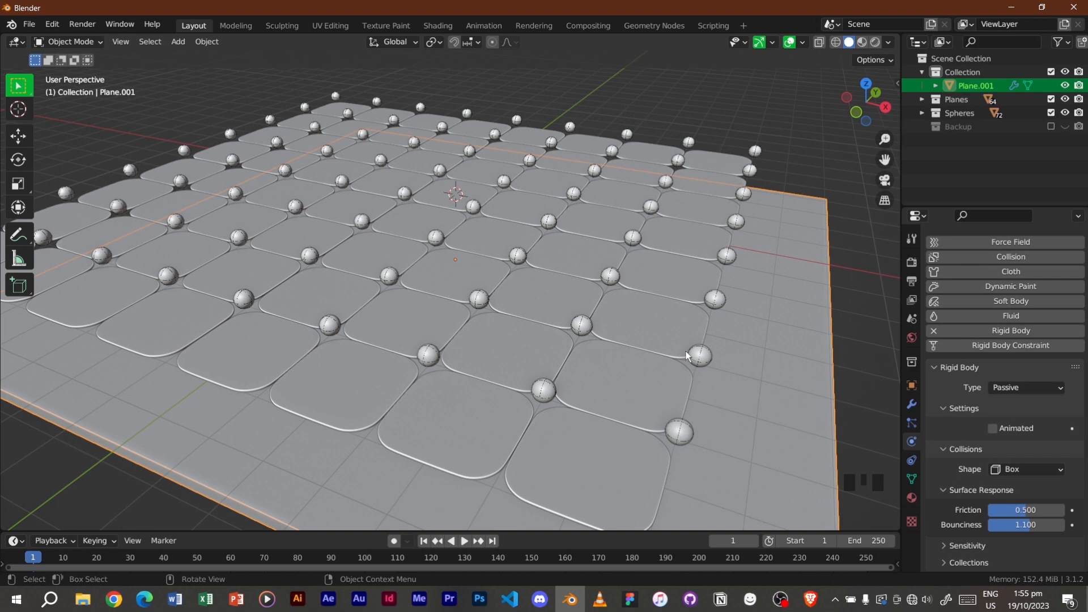
left_click(965, 117)
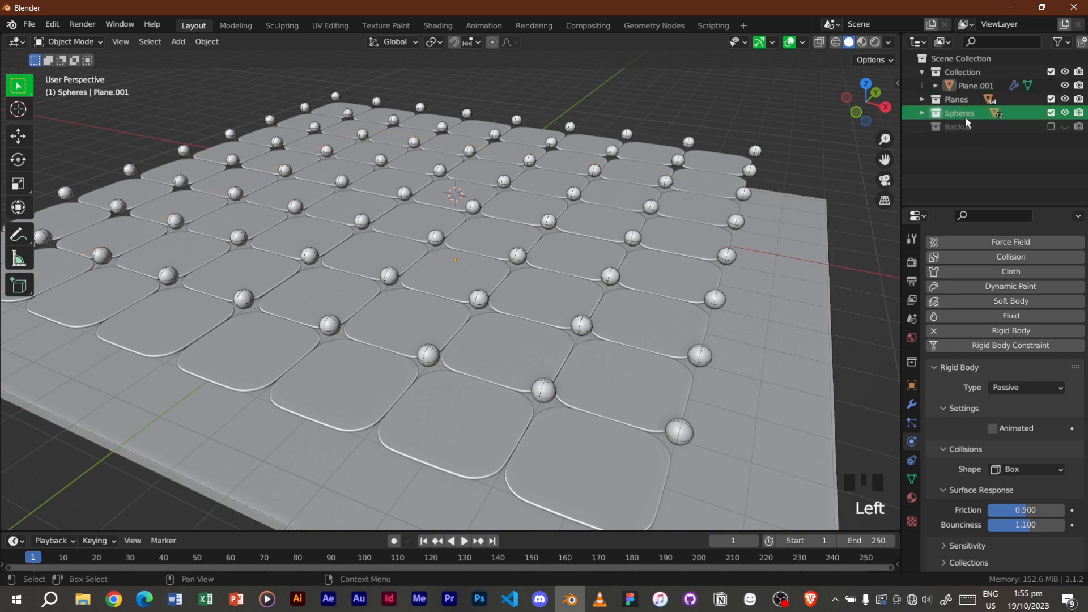
right_click(965, 116)
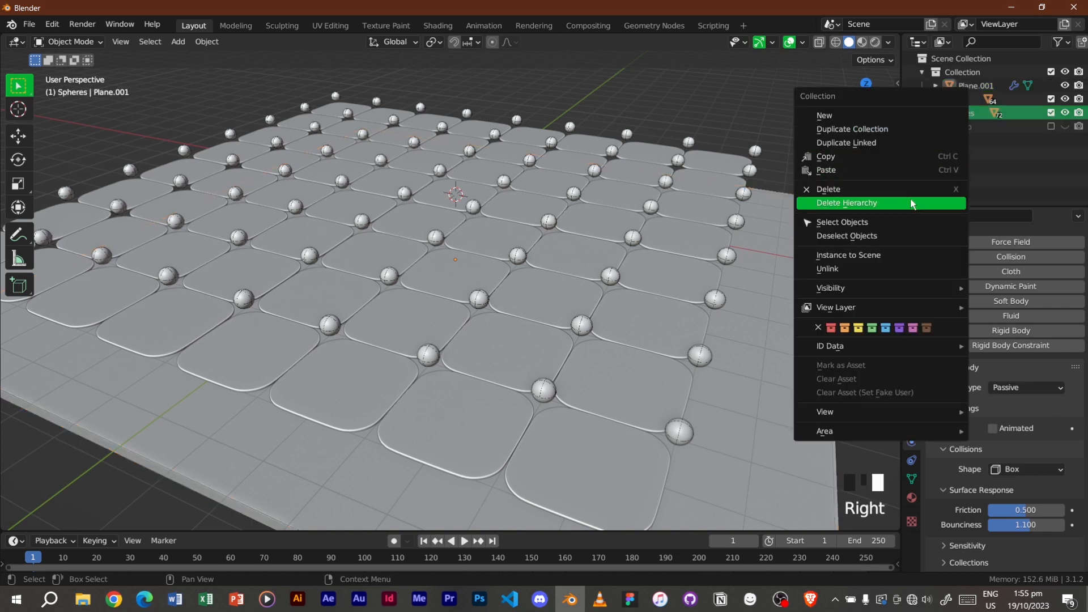
left_click(896, 224)
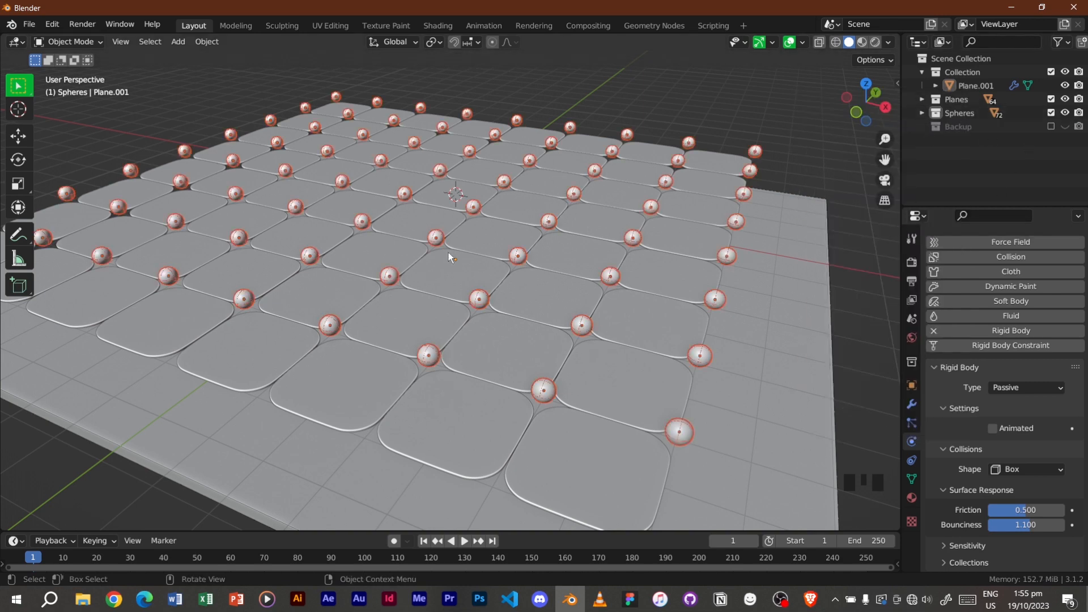
left_click(205, 43)
mouse_move(234, 57)
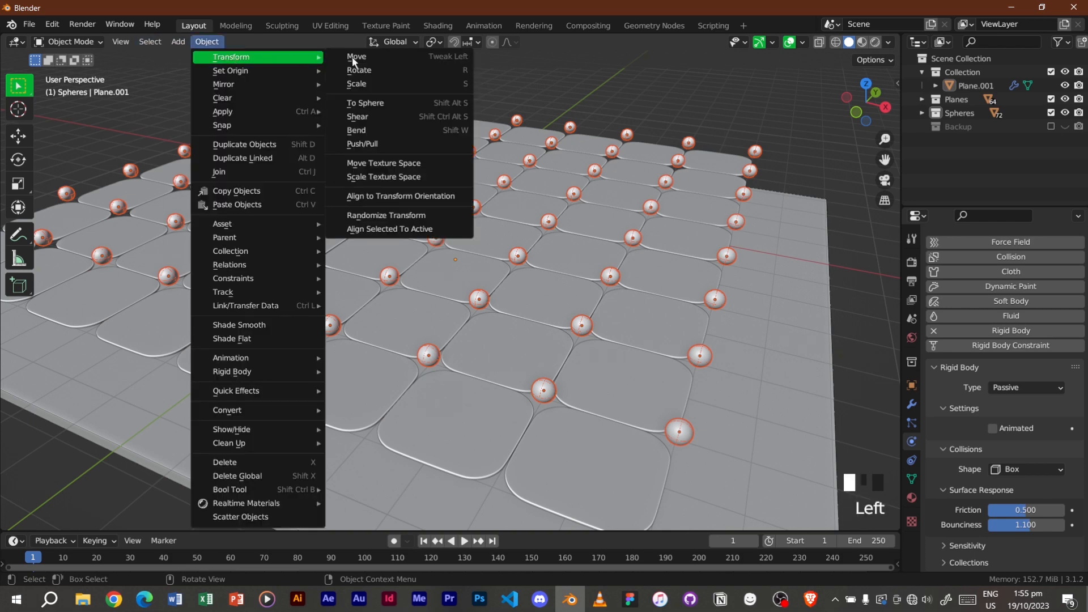
left_click(462, 216)
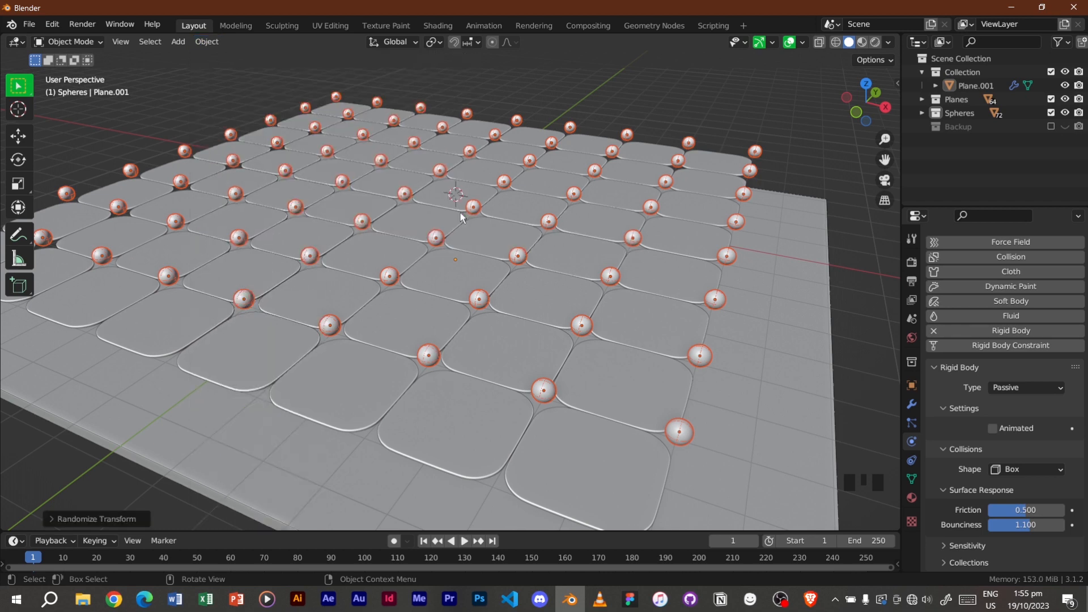
left_click(90, 516)
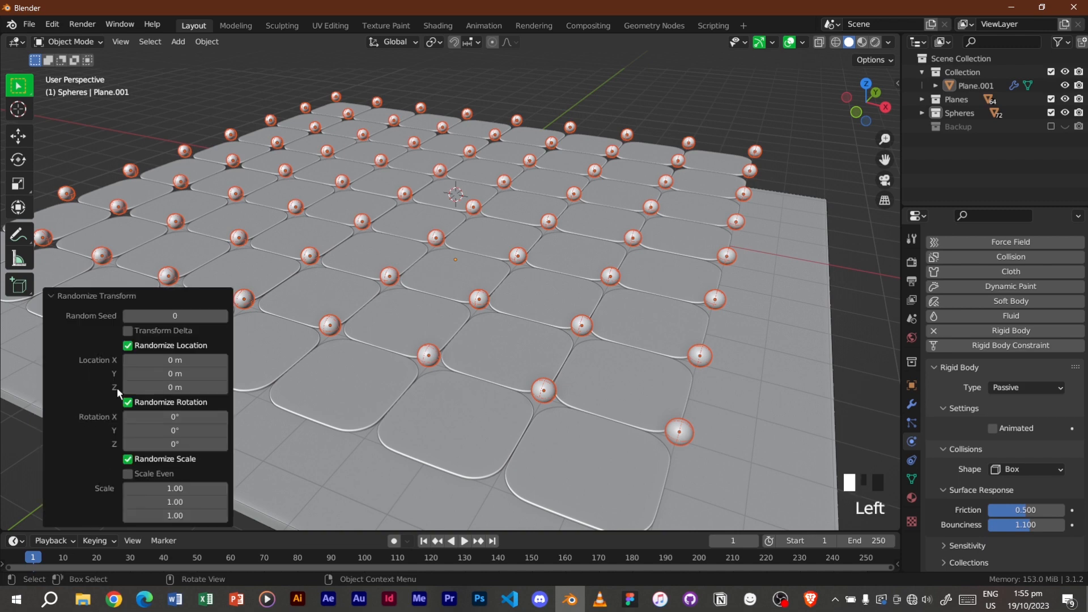
Try random Z location amounts of 0.5 m and 0.05 m on the spheres
left_click(221, 315)
left_click(127, 315)
left_click(127, 315)
left_click(184, 385)
type("0.5")
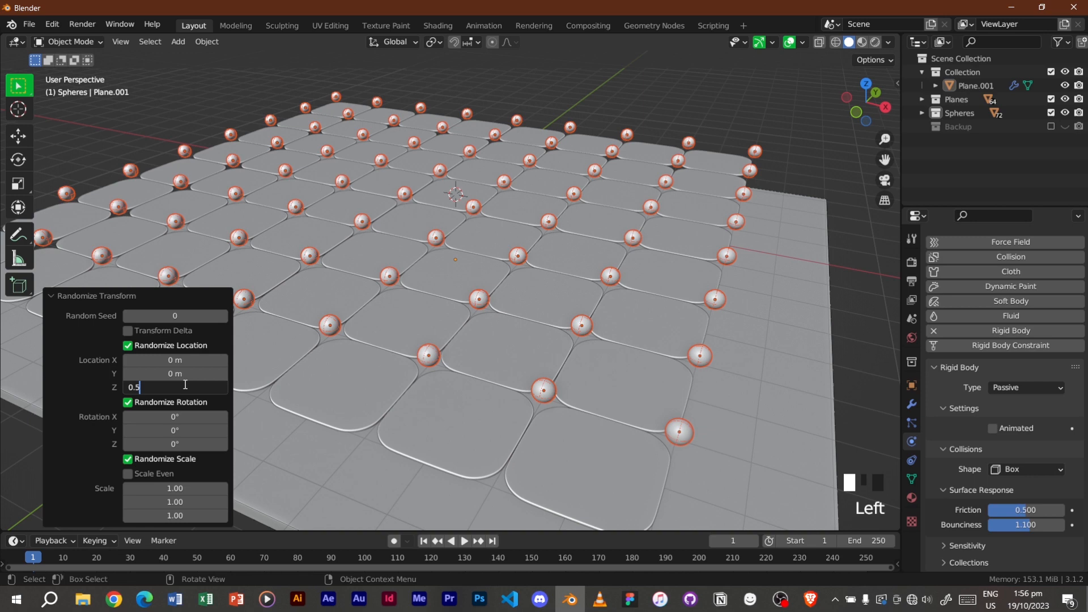
key("Return")
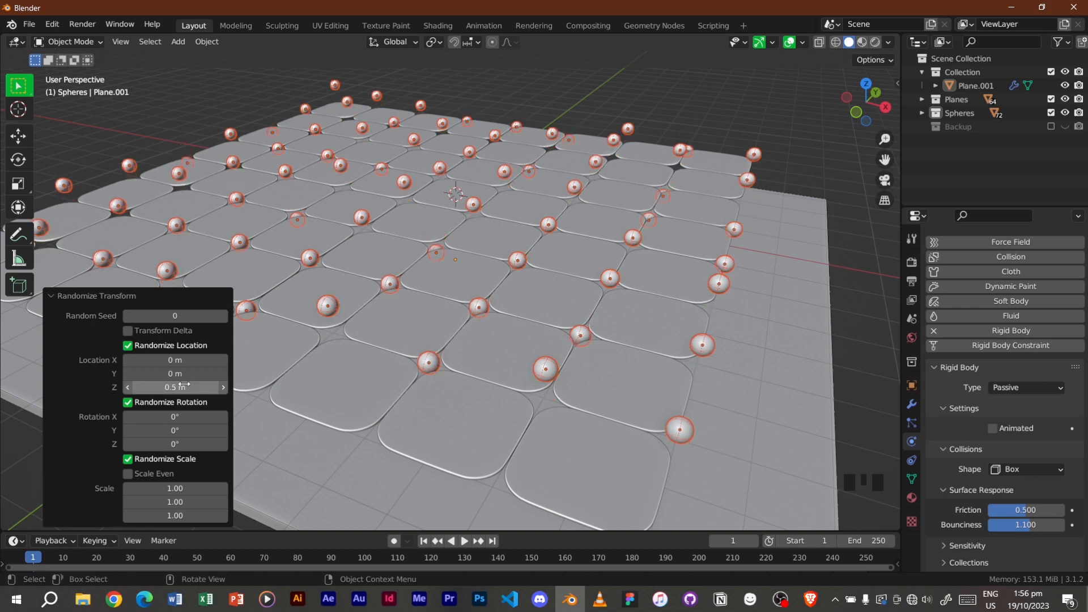
left_click(184, 385)
type("0.05")
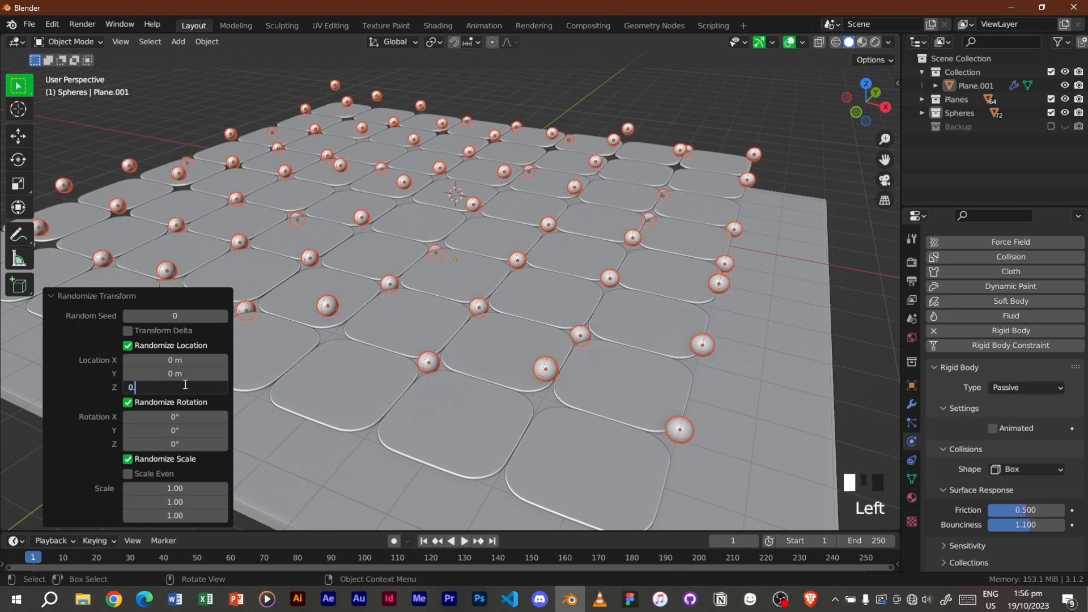
key("Return")
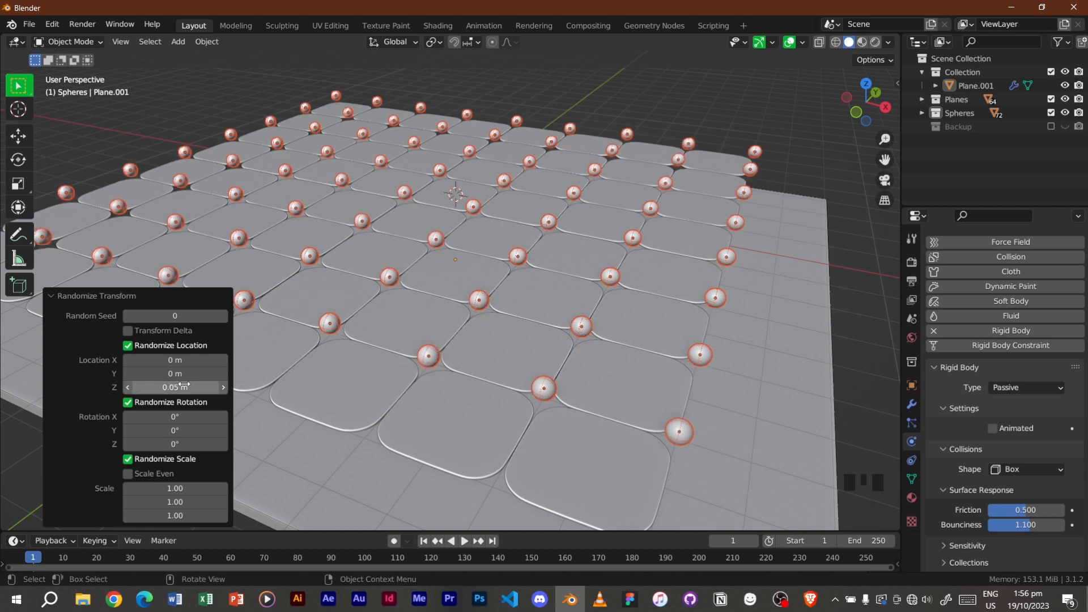
middle_click_drag(442, 332, 243, 366)
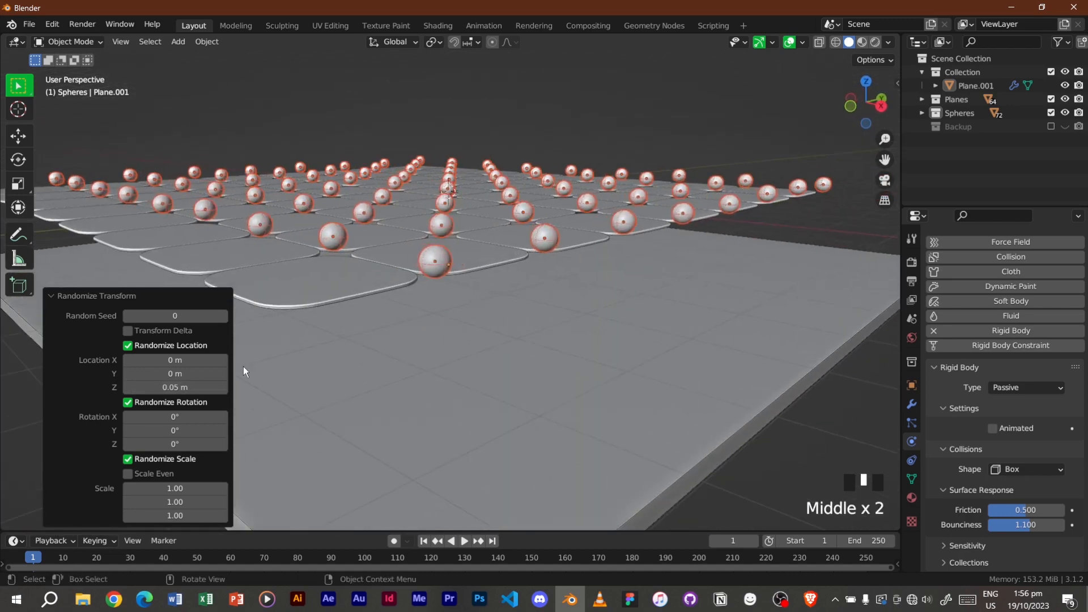
Set the spheres' random Z location amount to 0.08 m and the random seed to 1
left_click(181, 386)
key("Left")
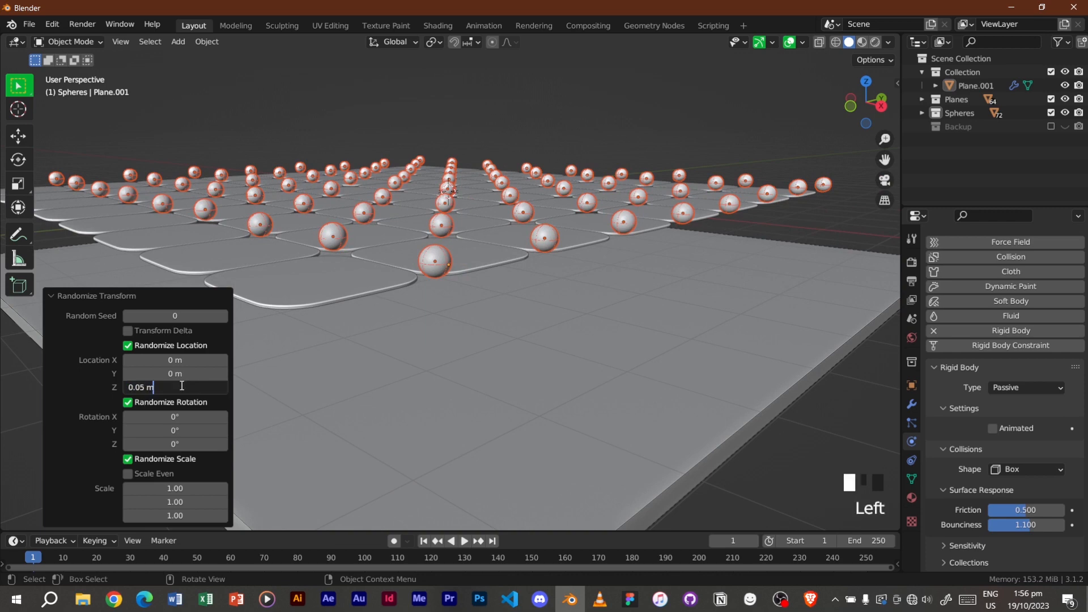
key("BackSpace")
type("8")
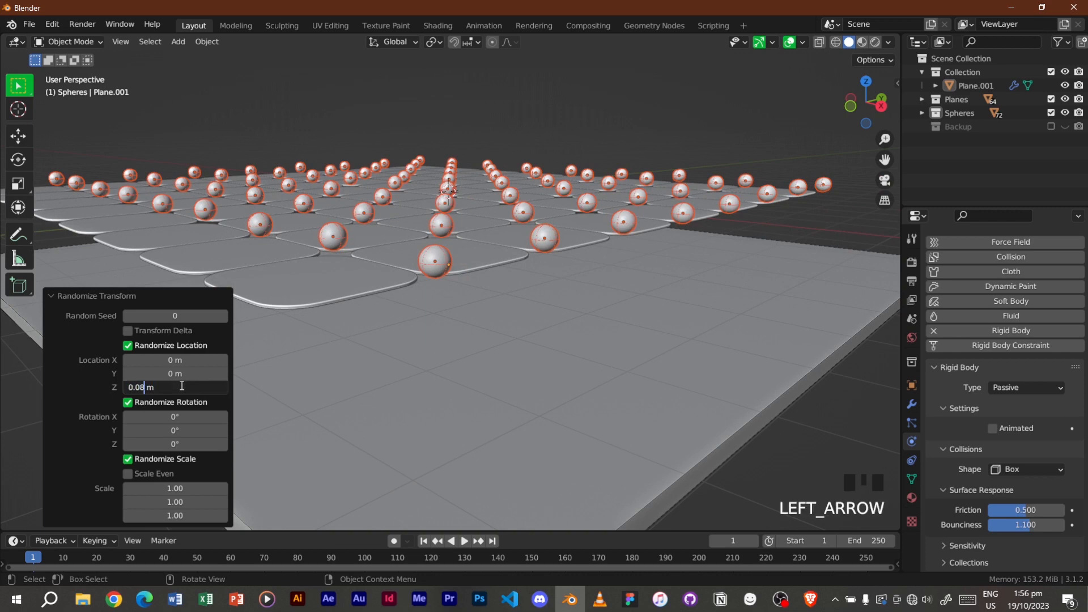
key("Return")
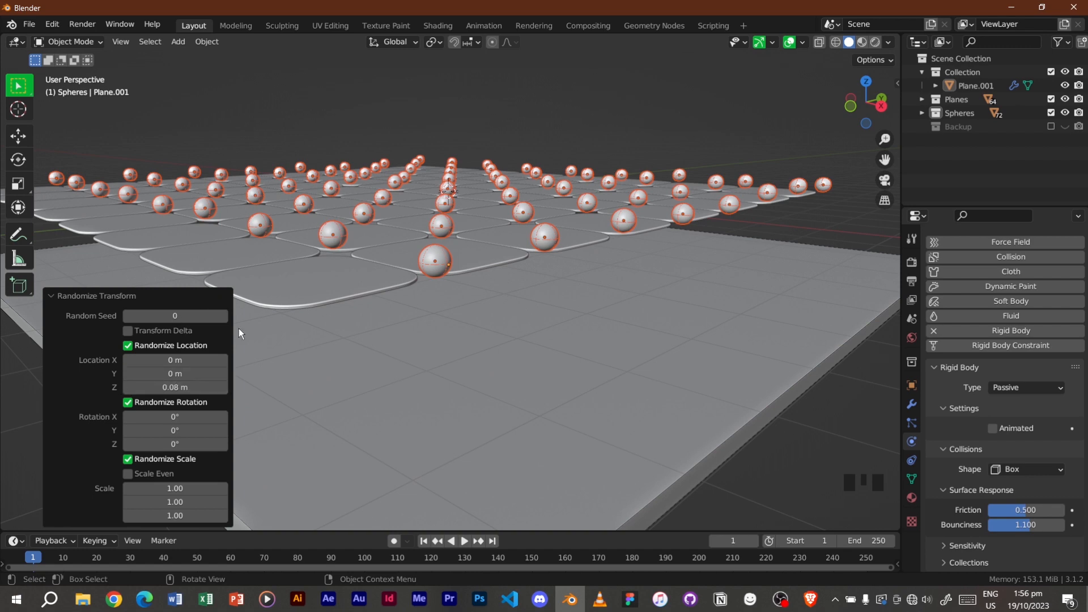
left_click(223, 317)
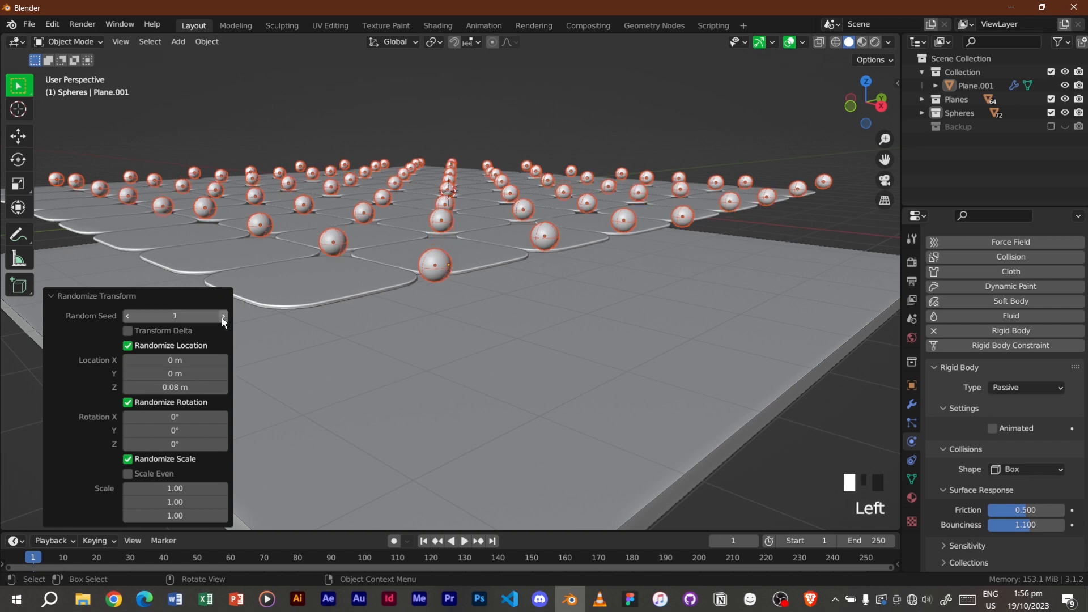
left_click(94, 299)
Play the rigid body simulation with the randomized spheres, stop it and return to the first frame
scroll(216, 340, "down", 2)
mouse_move(230, 347)
middle_mouse_down()
mouse_move(272, 357)
mouse_move(232, 334)
middle_mouse_up()
key("space")
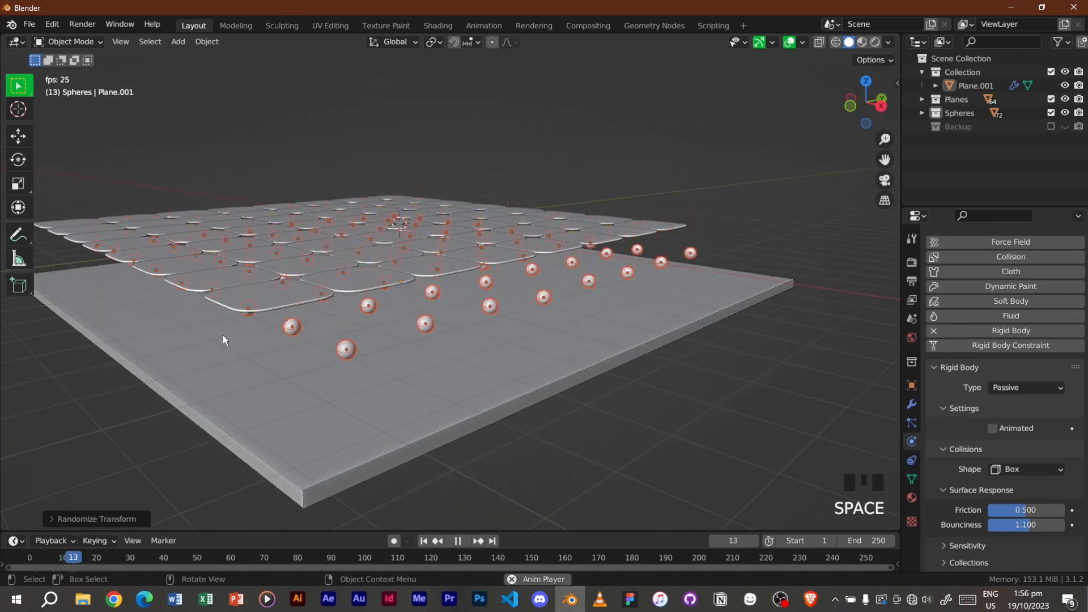
middle_click_drag(222, 338, 265, 354)
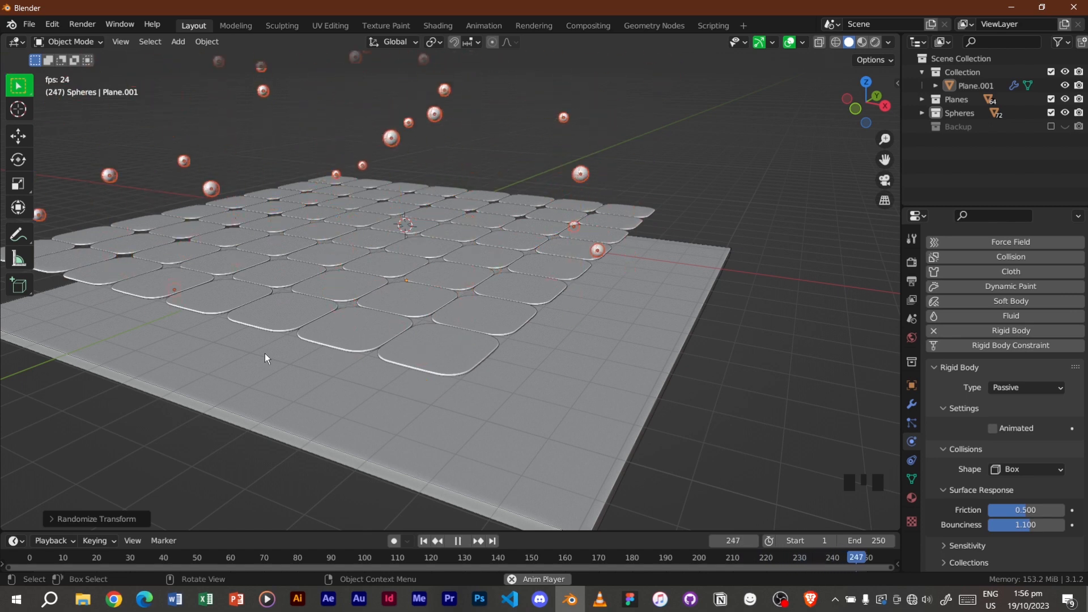
key("space")
key("shift+Left")
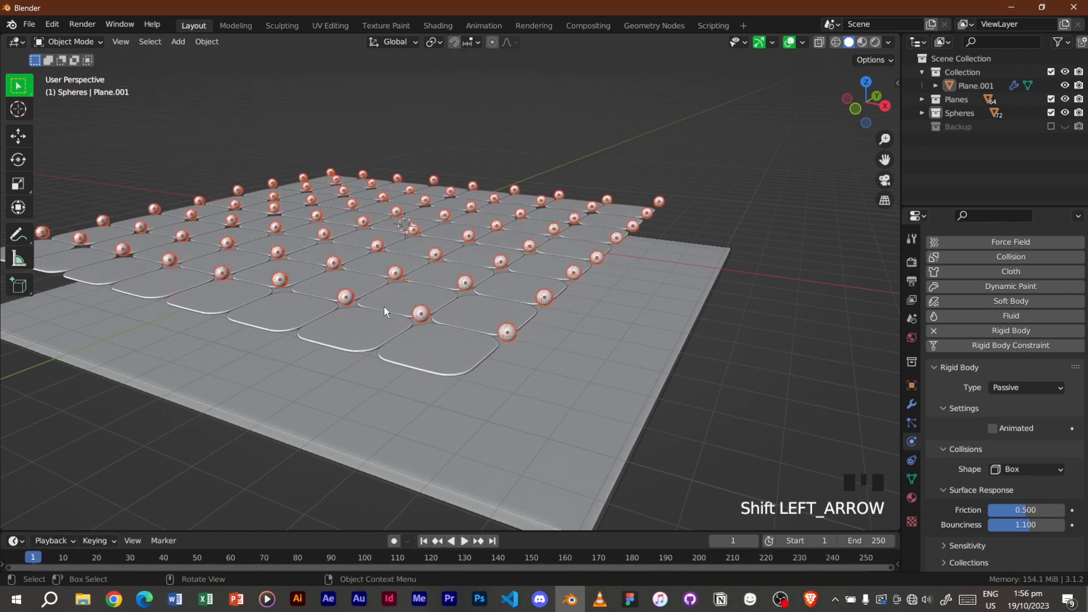
Set the floor plane's bounciness to 1
left_click(1016, 526)
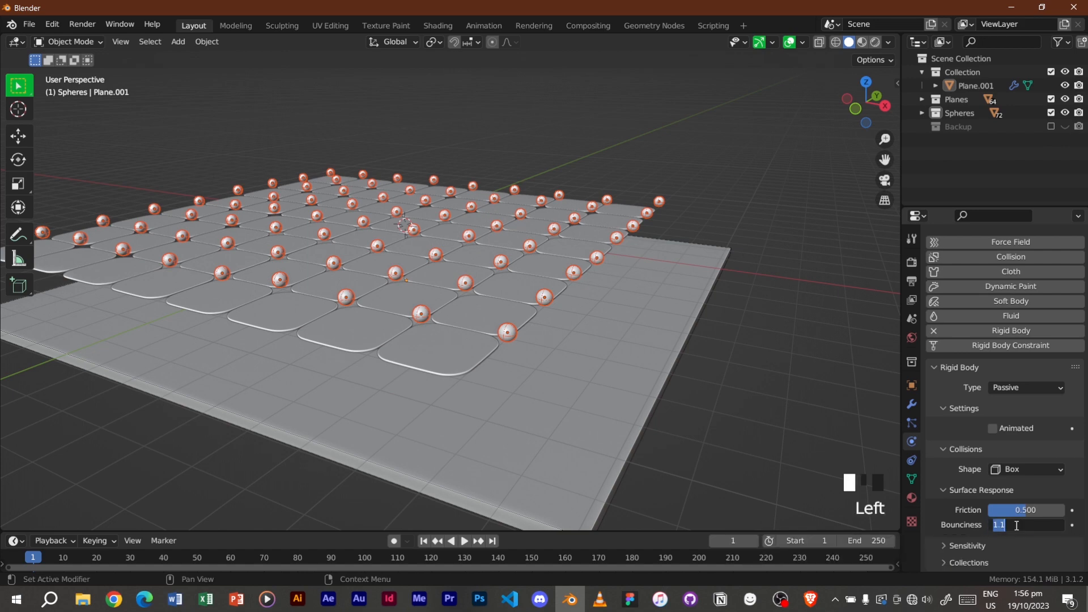
type("1")
key("Return")
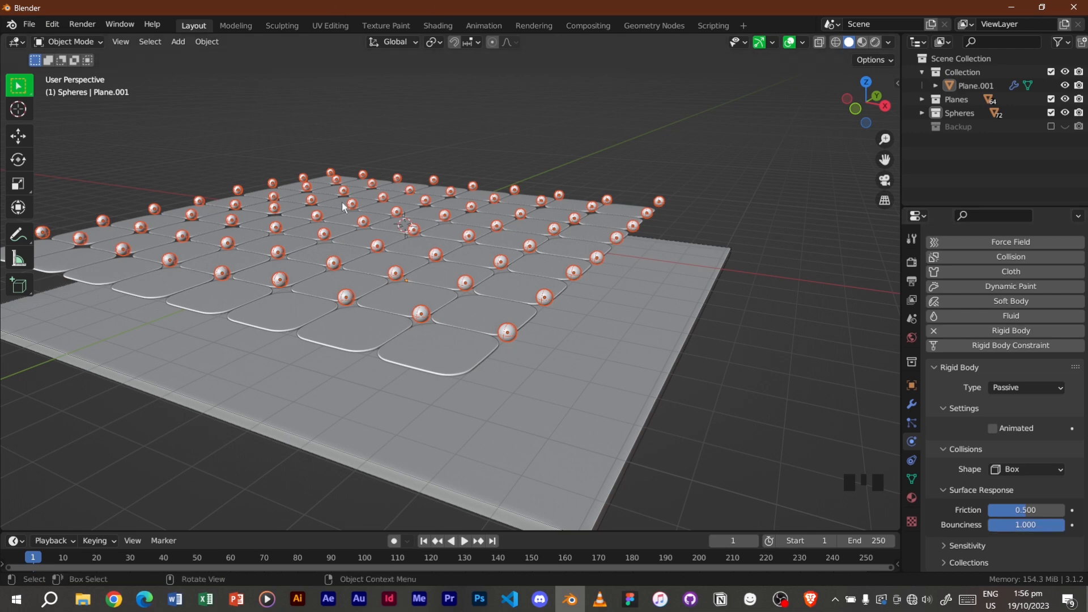
Replay the simulation to check the new floor bounciness, stop it and rewind to frame 1
middle_click_drag(378, 201, 490, 293, "shift")
key("space")
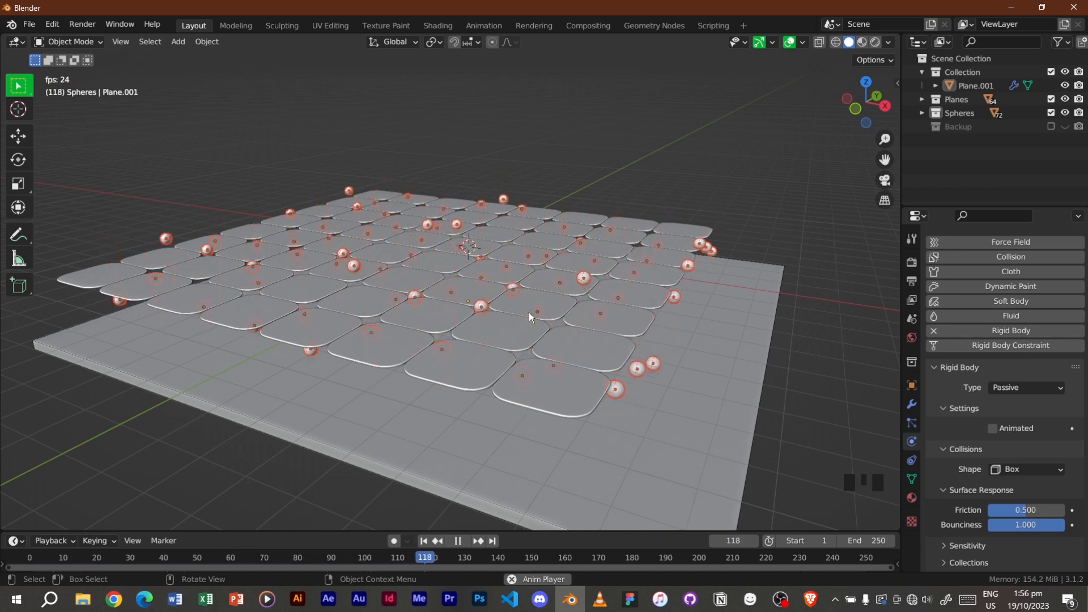
key("space")
key("shift+Left")
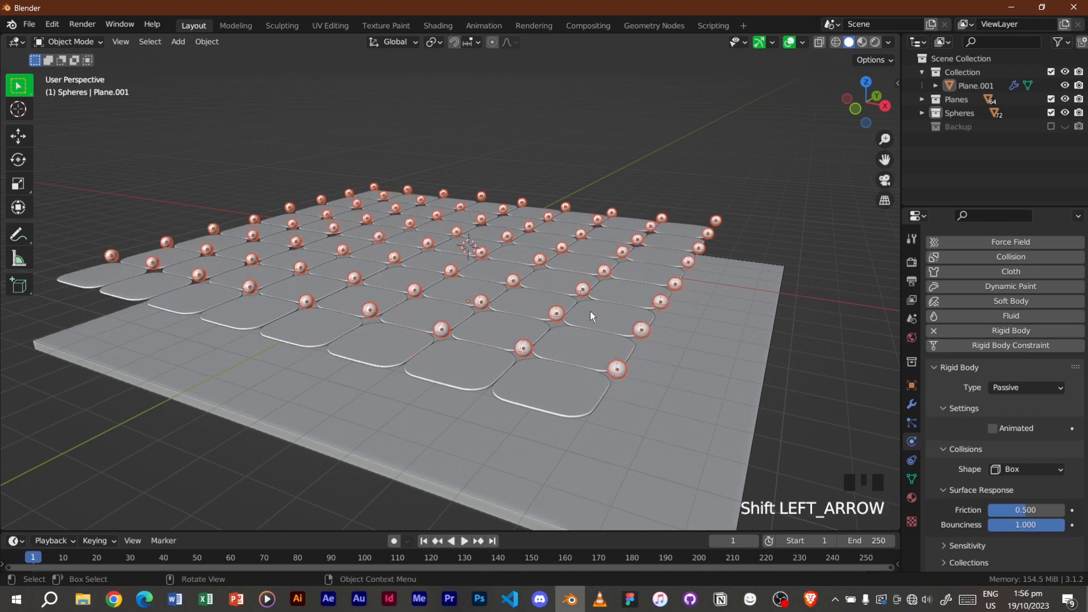
Select all objects in the Planes collection and show the material properties of the active plate
middle_click_drag(575, 359, 553, 372)
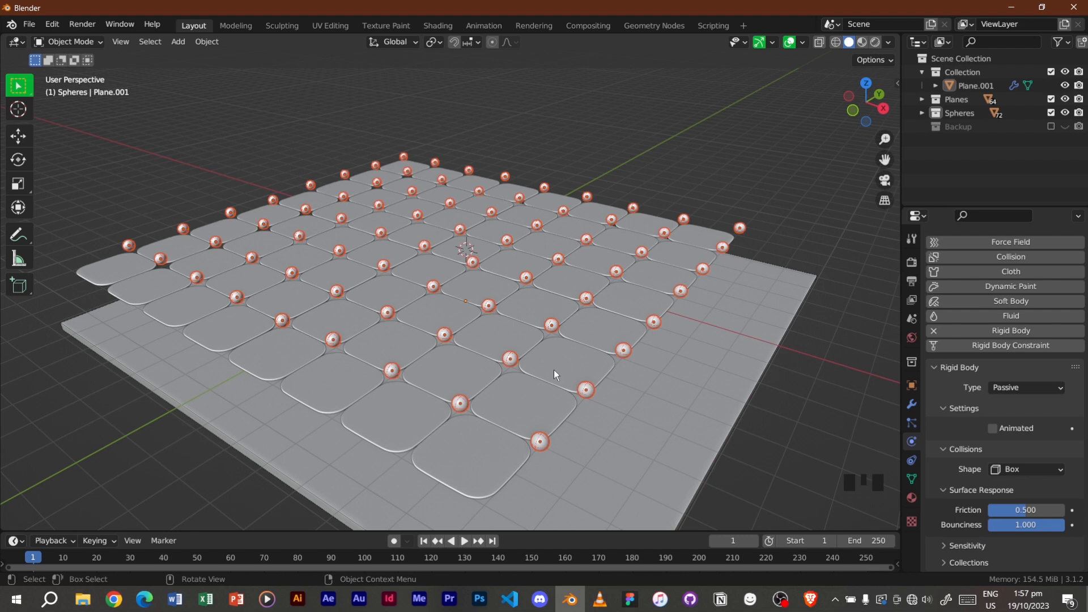
middle_click_drag(645, 233, 562, 324)
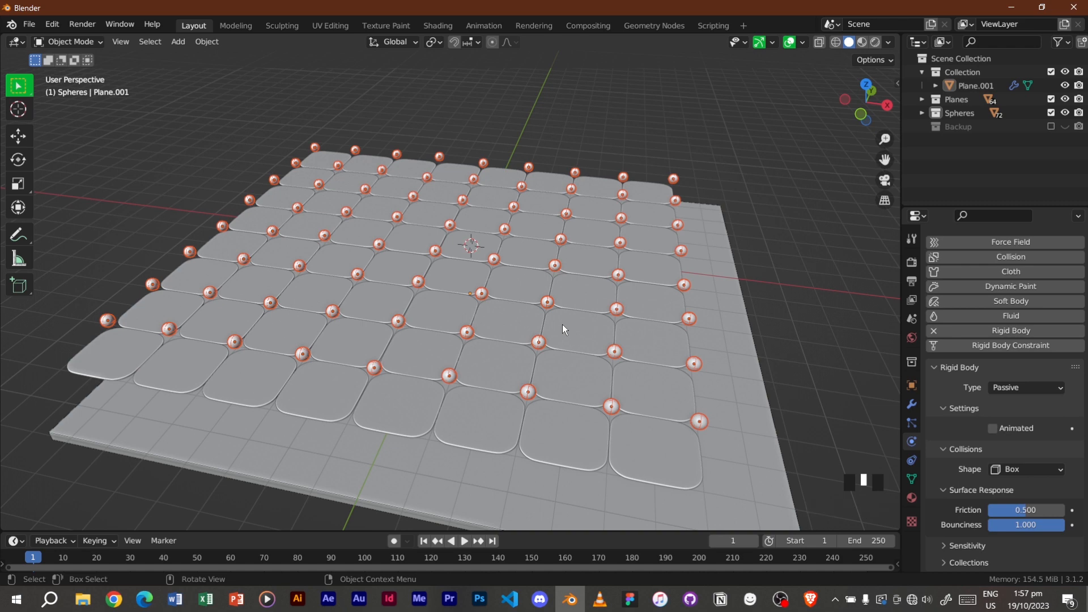
left_click(630, 446)
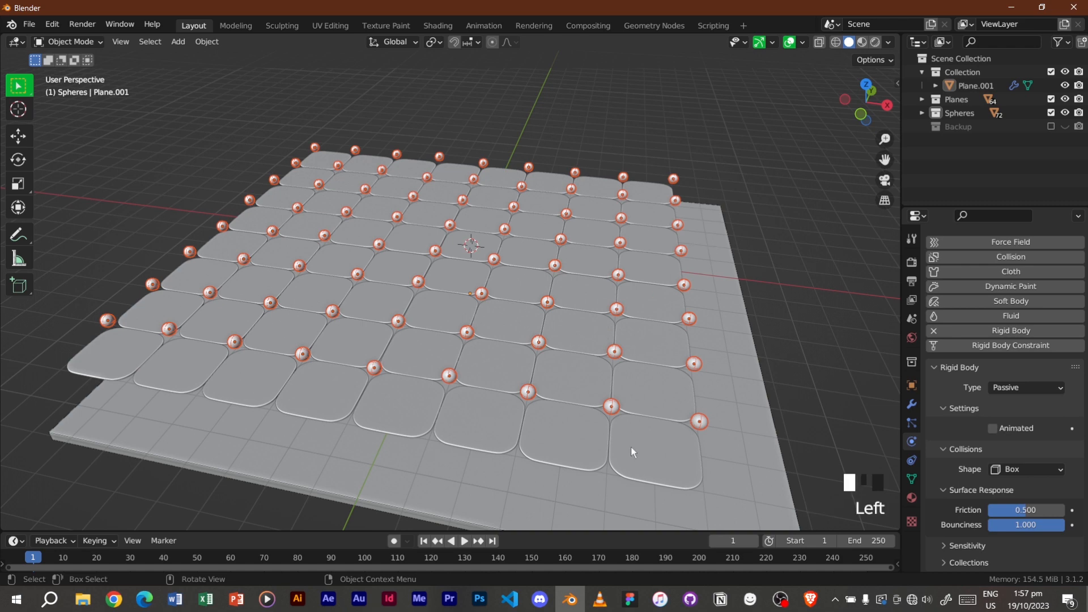
left_click(958, 105)
right_click(957, 104)
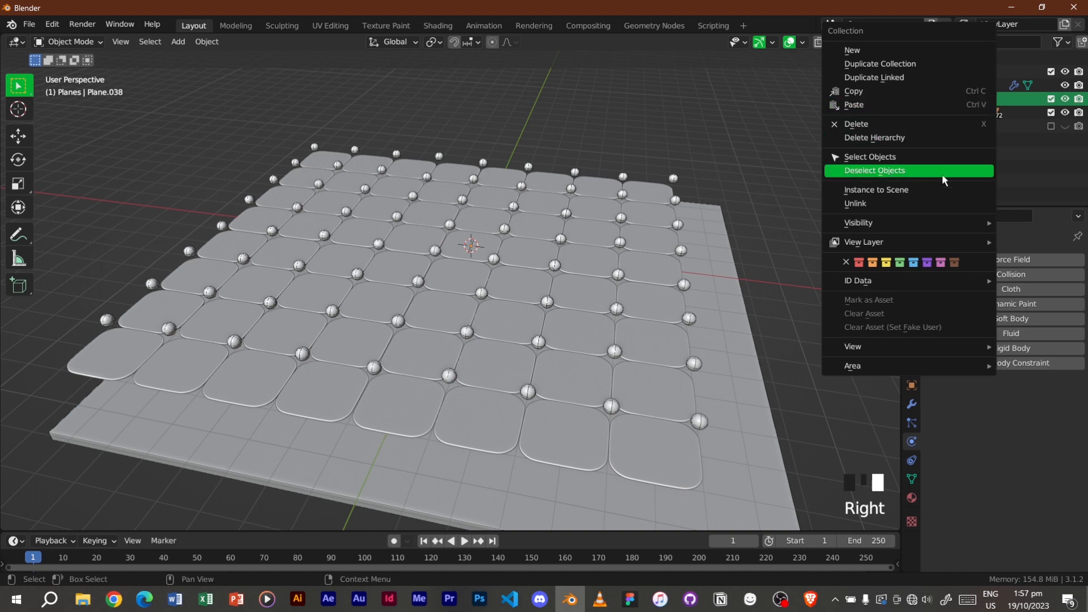
left_click(941, 157)
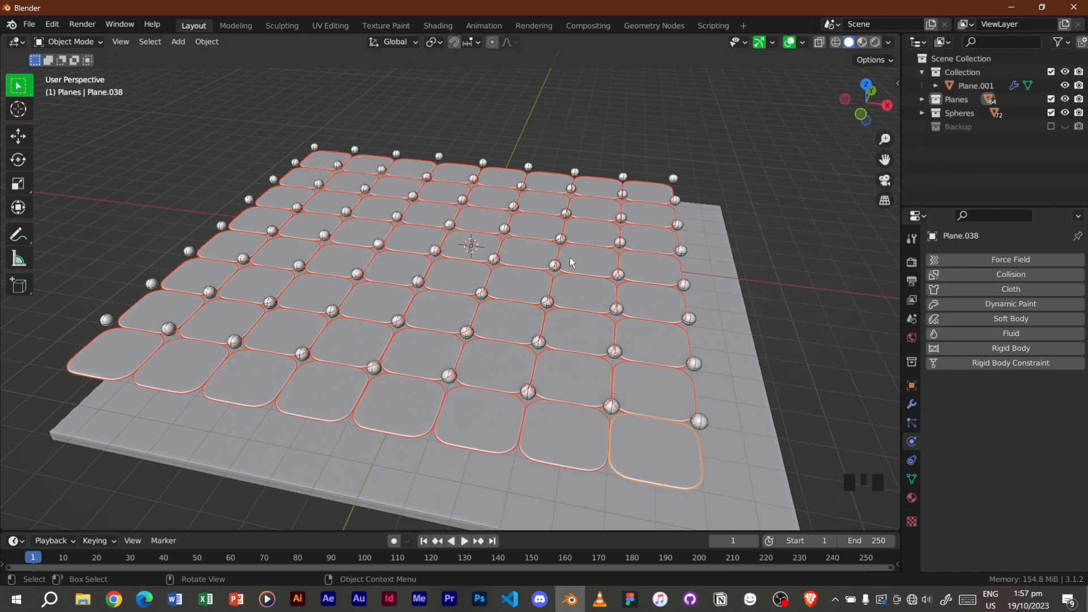
left_click(914, 498)
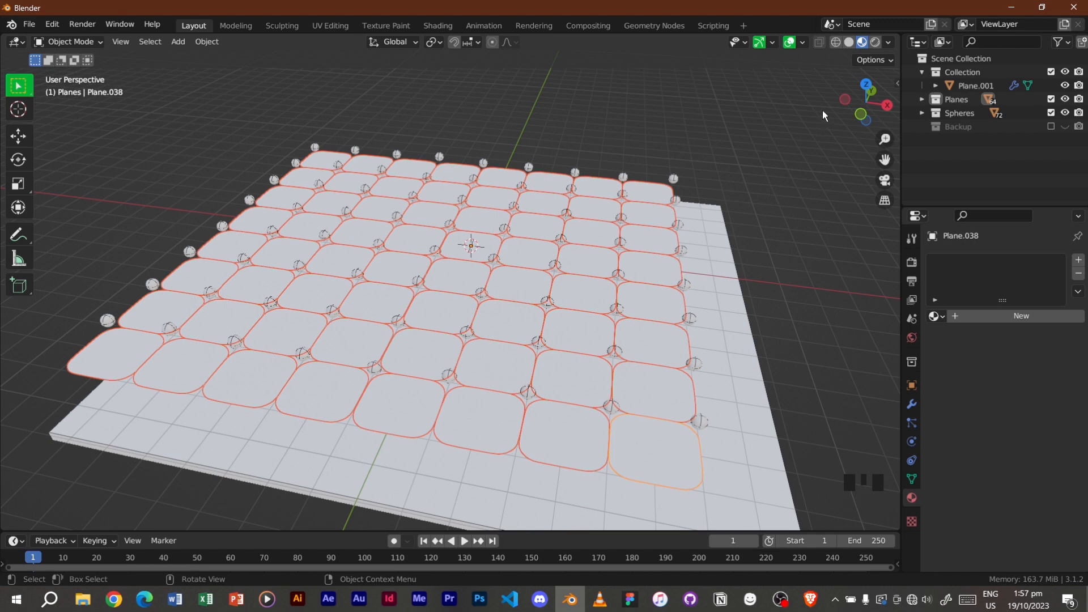
Under rendered viewport shading, load the exr folder in Easy HDRI and create the world nodes
left_click(877, 43)
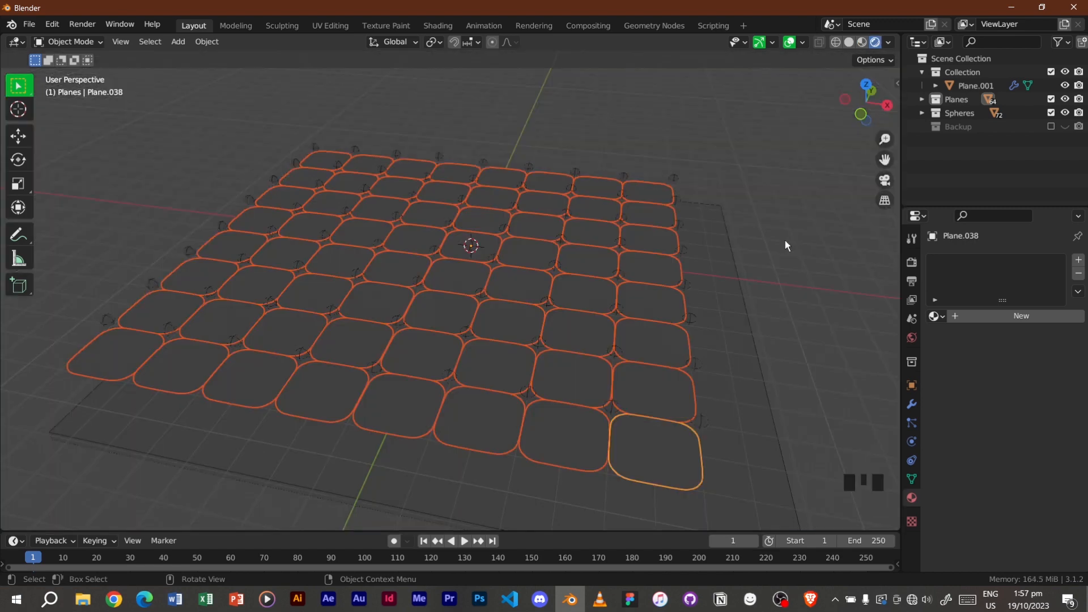
key("n")
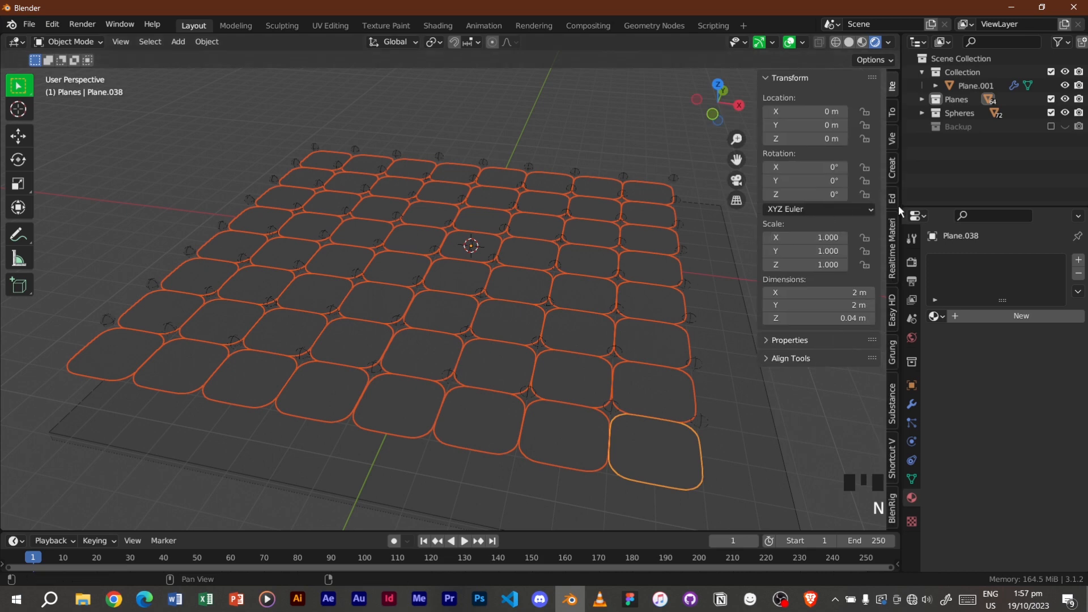
left_click(892, 310)
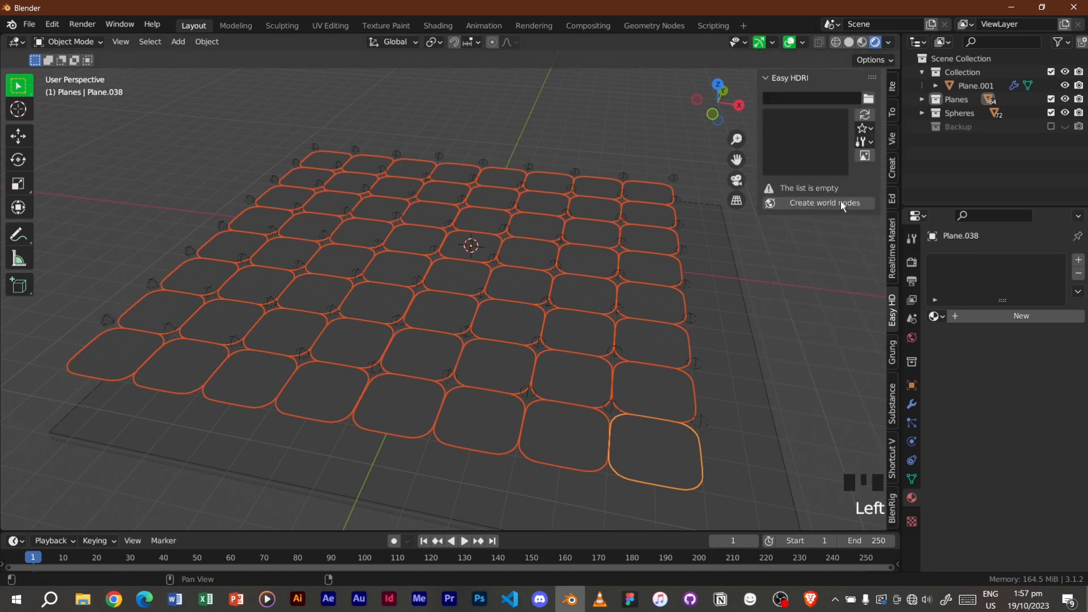
left_click(868, 99)
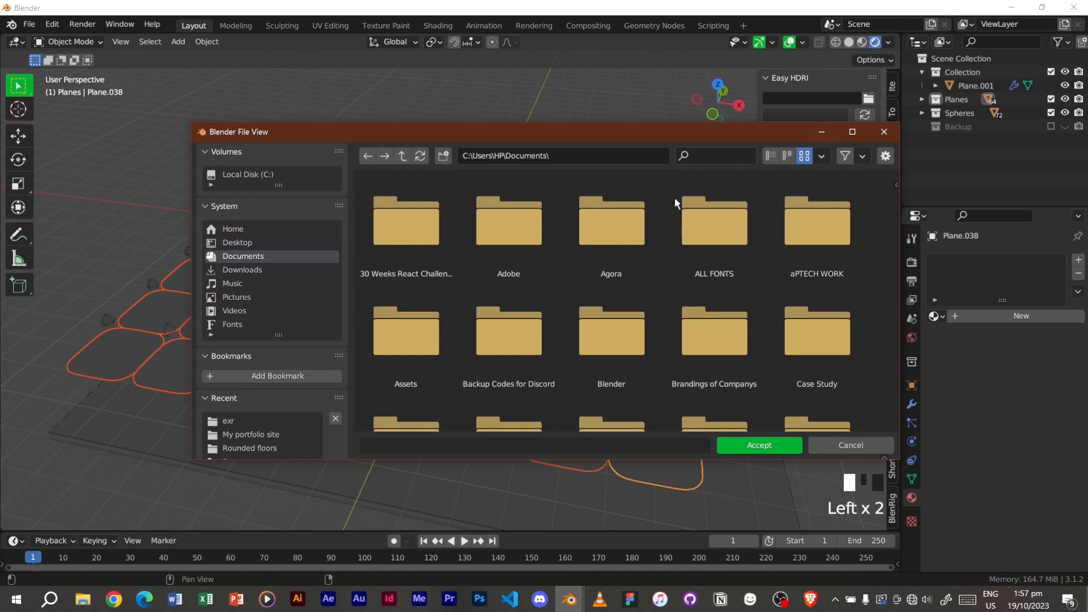
left_click(277, 424)
left_click(759, 445)
left_click(832, 231)
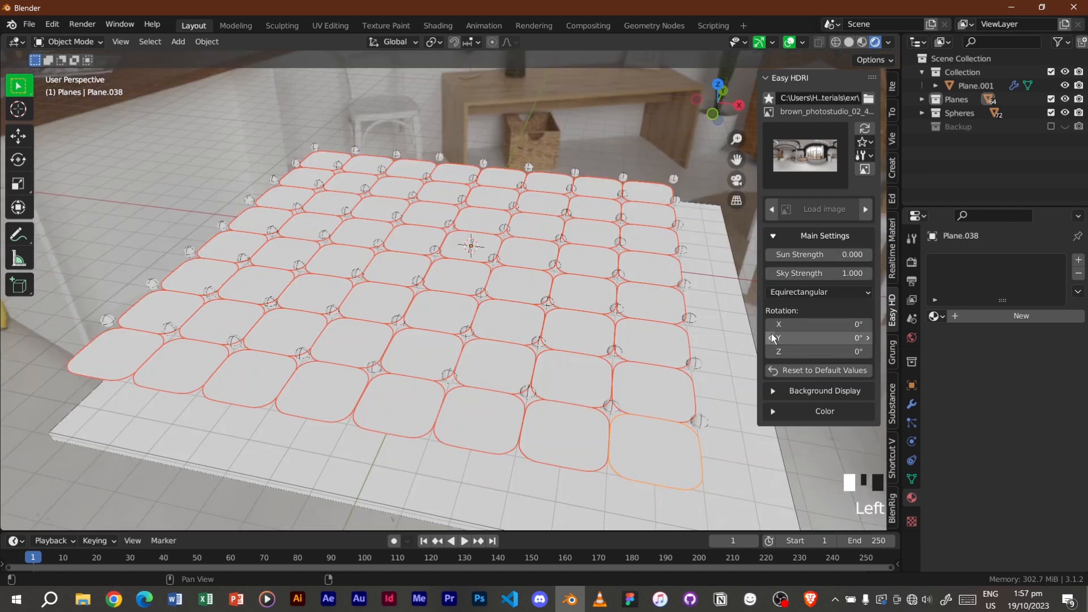
Switch the world HDRI to mealie_road_4k.exr and make the render film background transparent
left_click(814, 155)
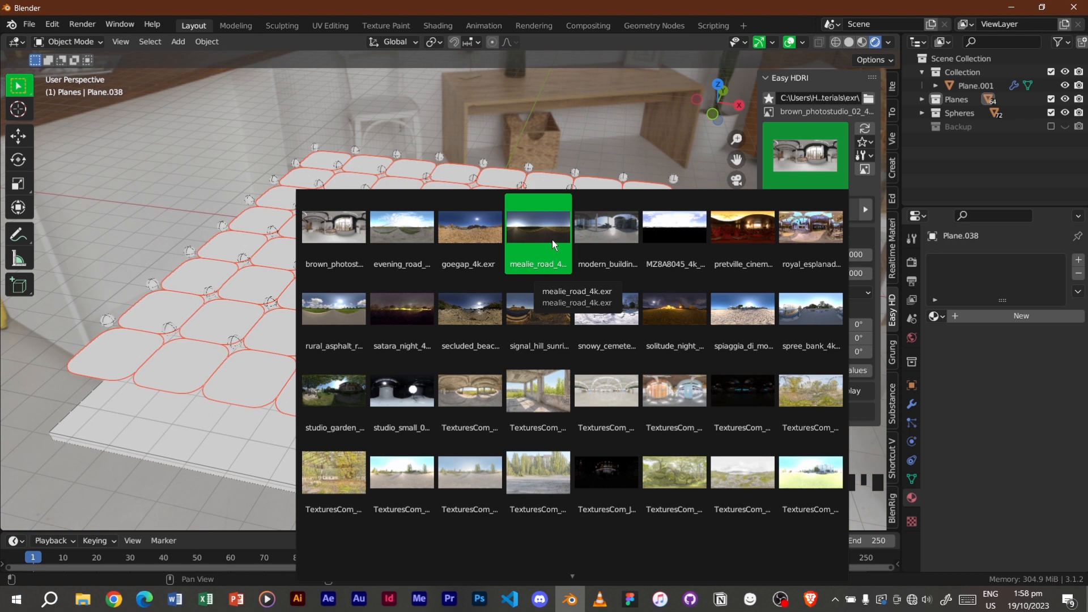
left_click(551, 240)
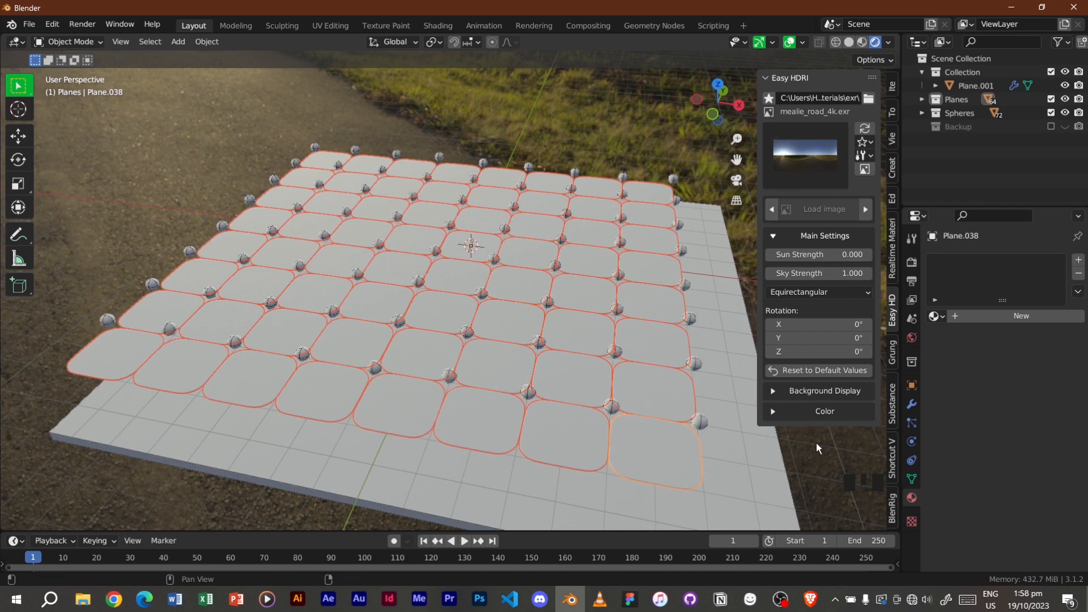
left_click(911, 264)
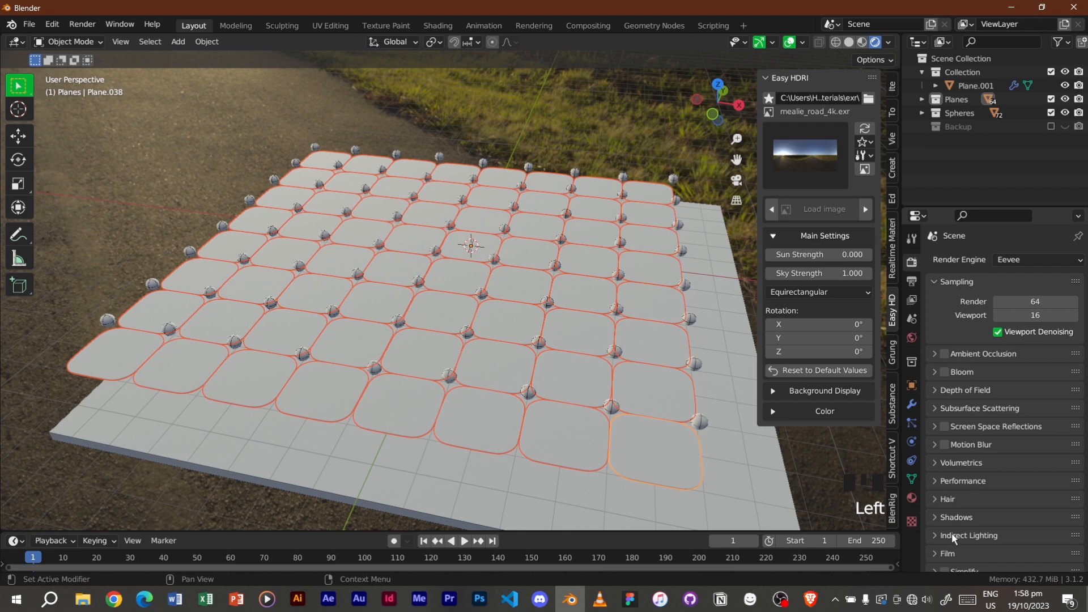
left_click(947, 553)
scroll(963, 532, "down", 4)
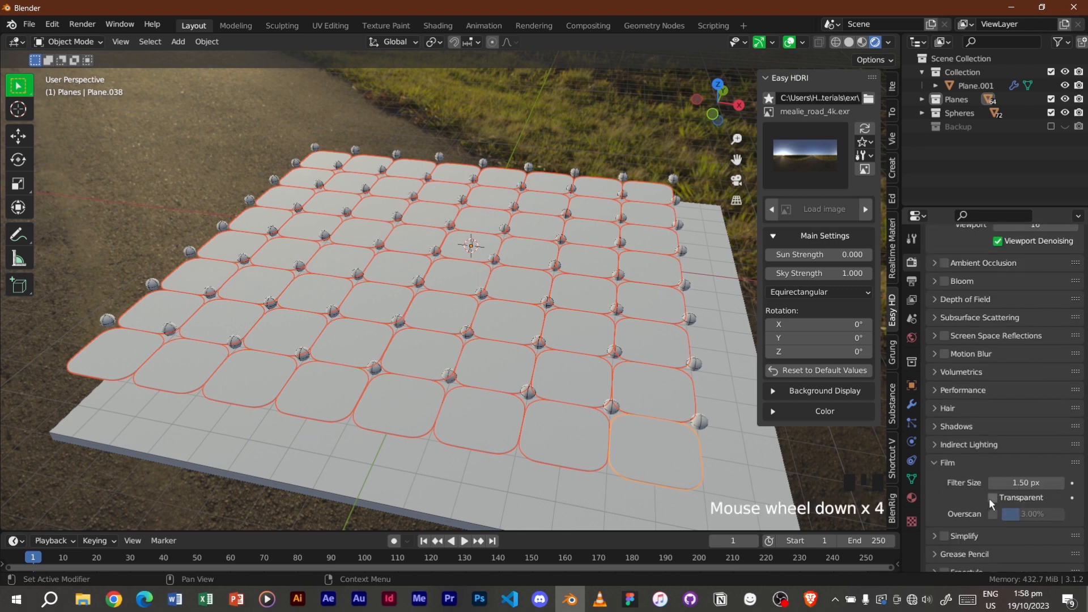
left_click(989, 497)
left_click(933, 472)
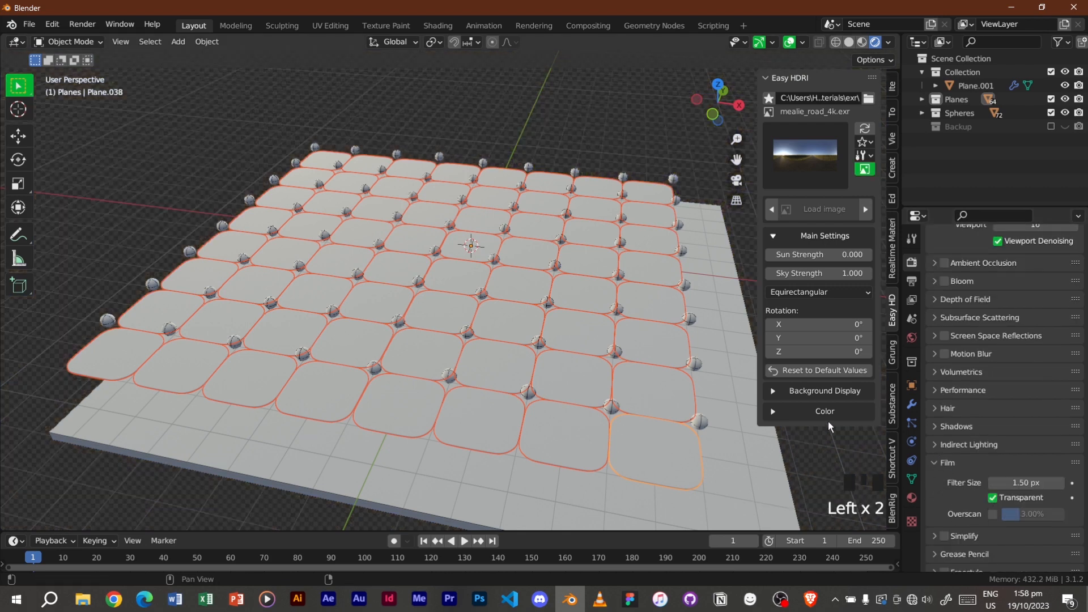
left_click(947, 462)
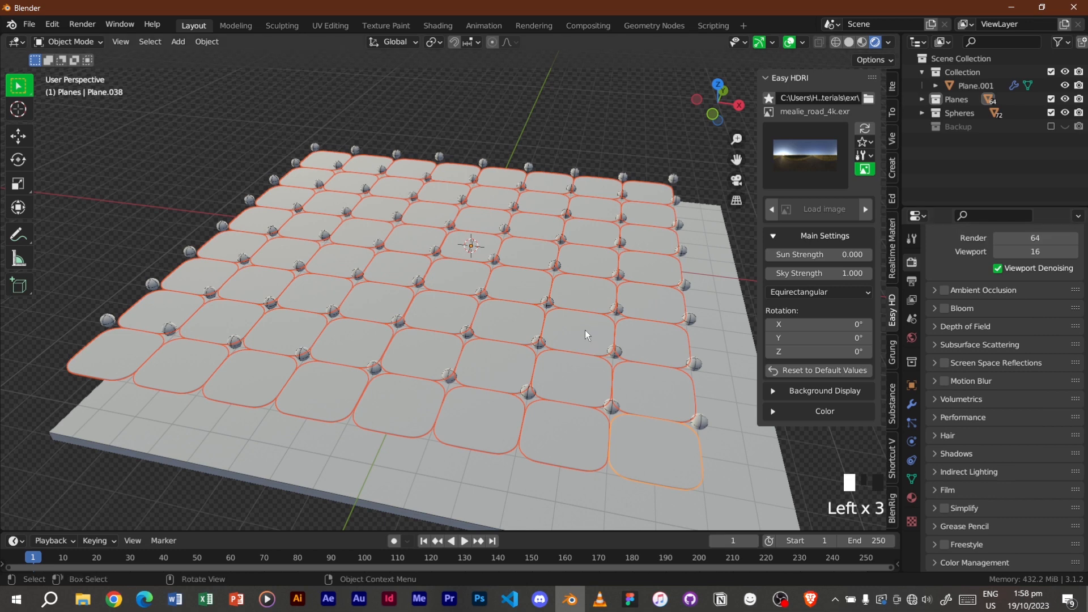
Create a new material on the active plate and name it Plane
left_click(911, 497)
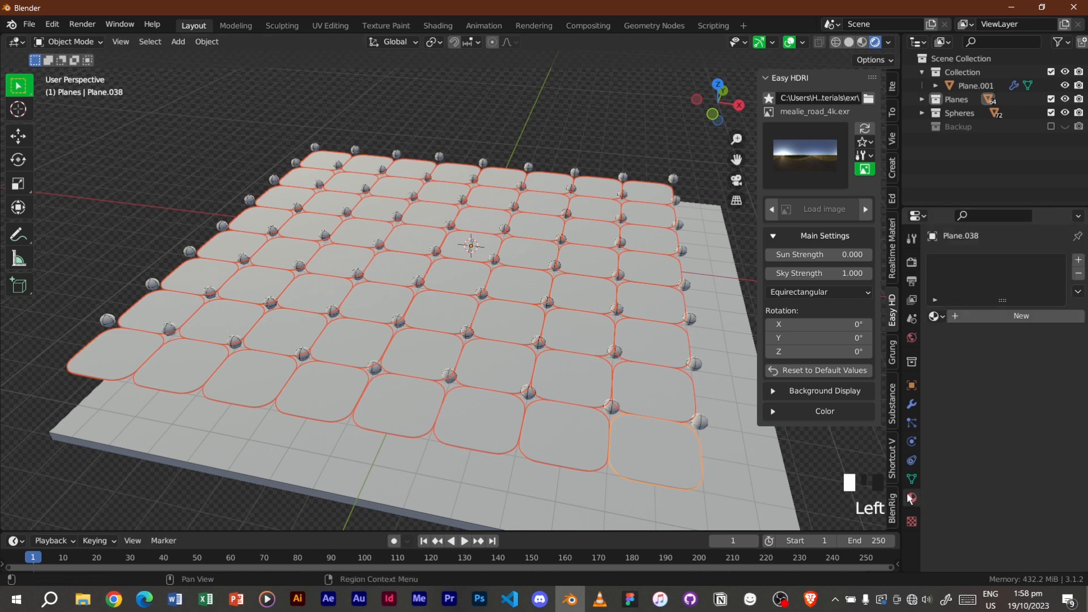
left_click(1014, 316, "alt")
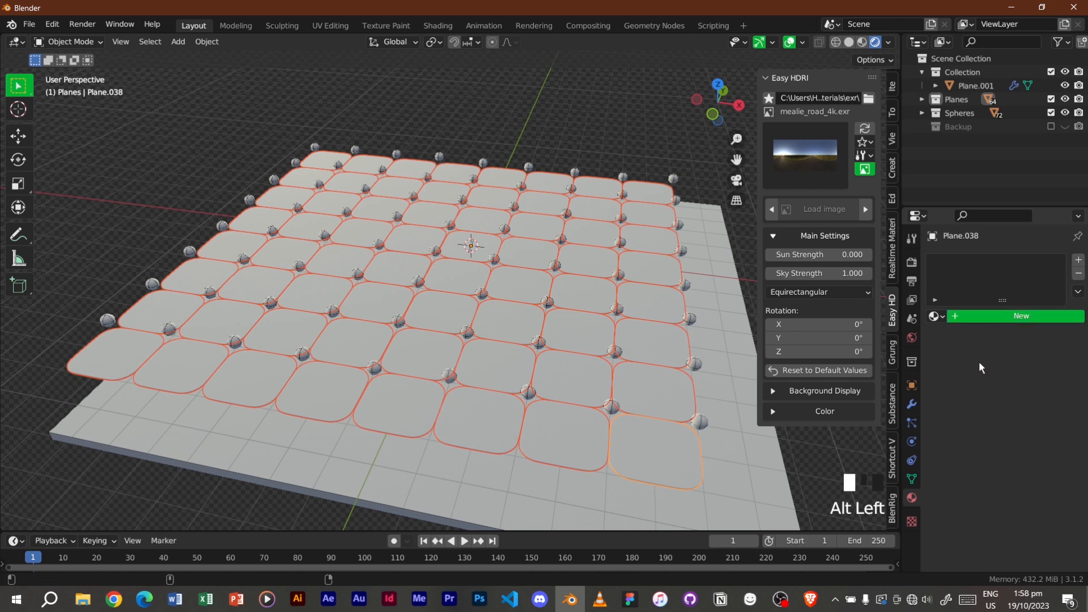
double_click(987, 313)
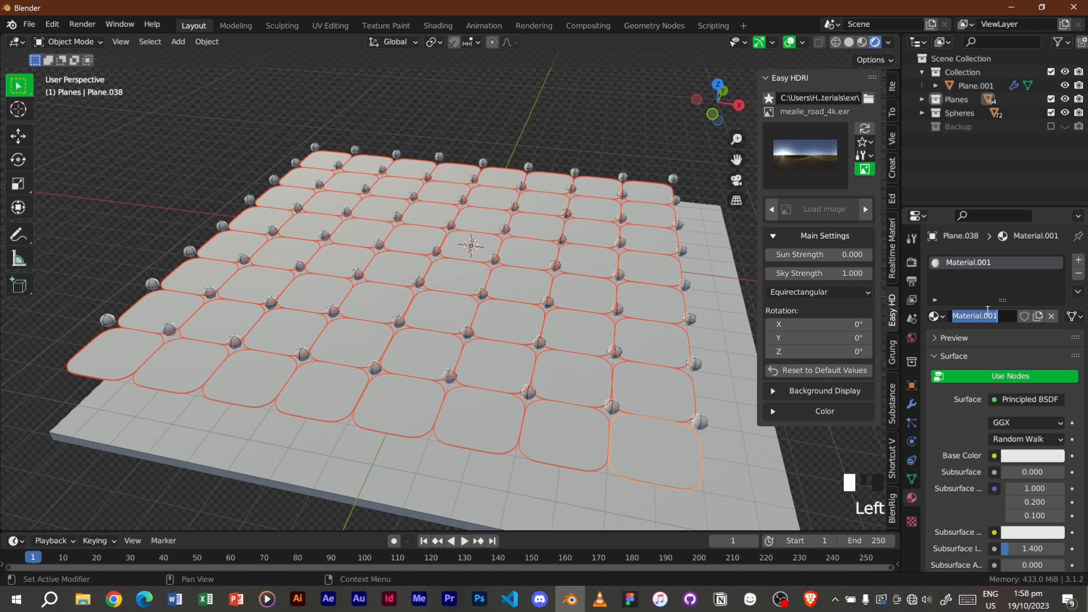
type("Plane")
key("Return")
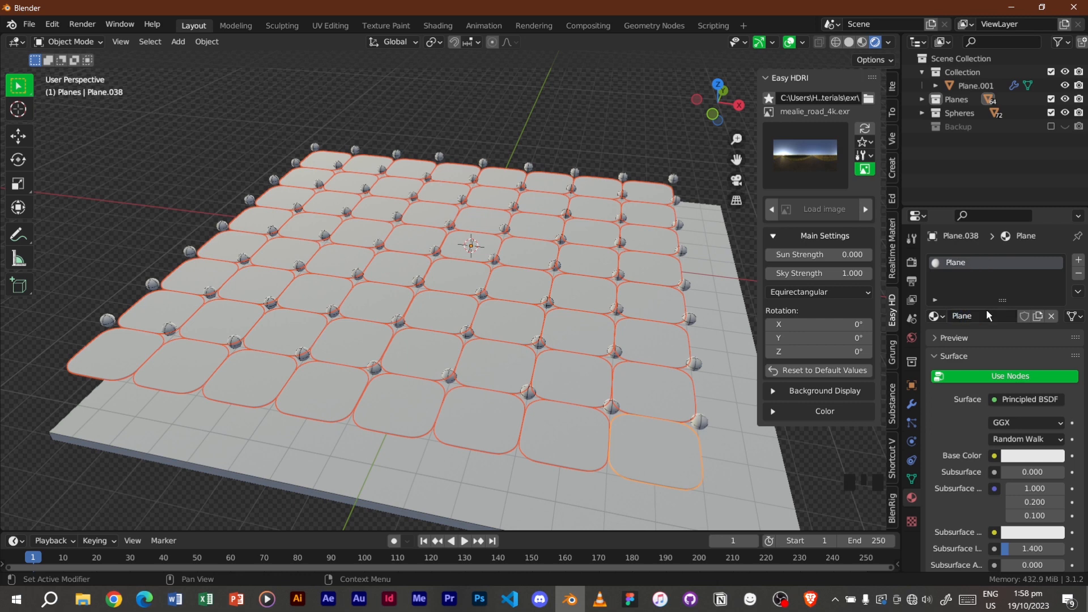
left_click(940, 316)
left_click(941, 315)
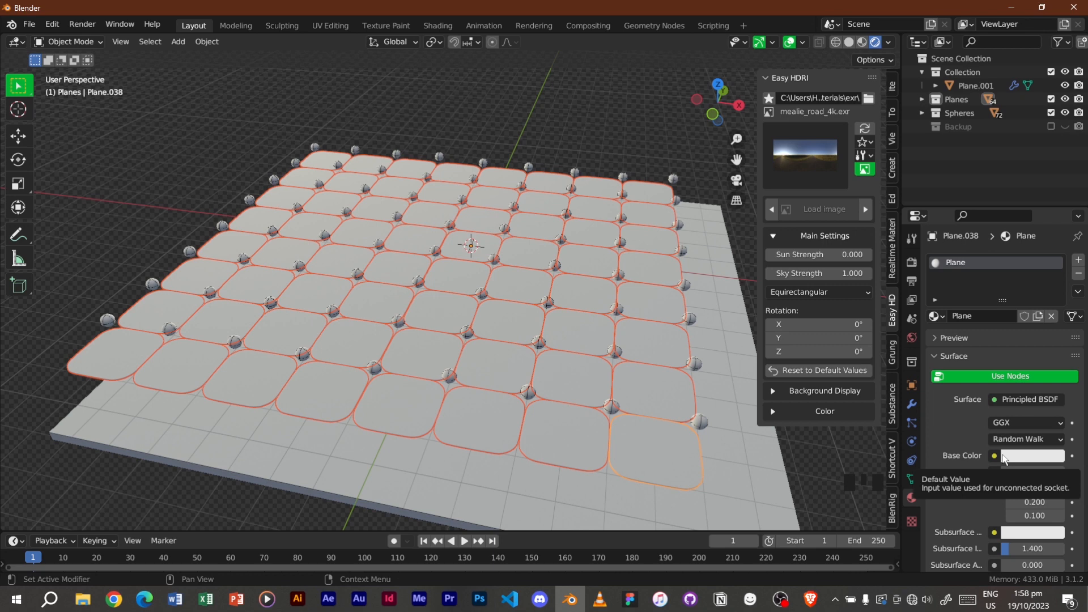
Set the Plane material's metallic to 0.513 and its roughness to 0.35
scroll(1003, 458, "down", 5)
left_click(1015, 468)
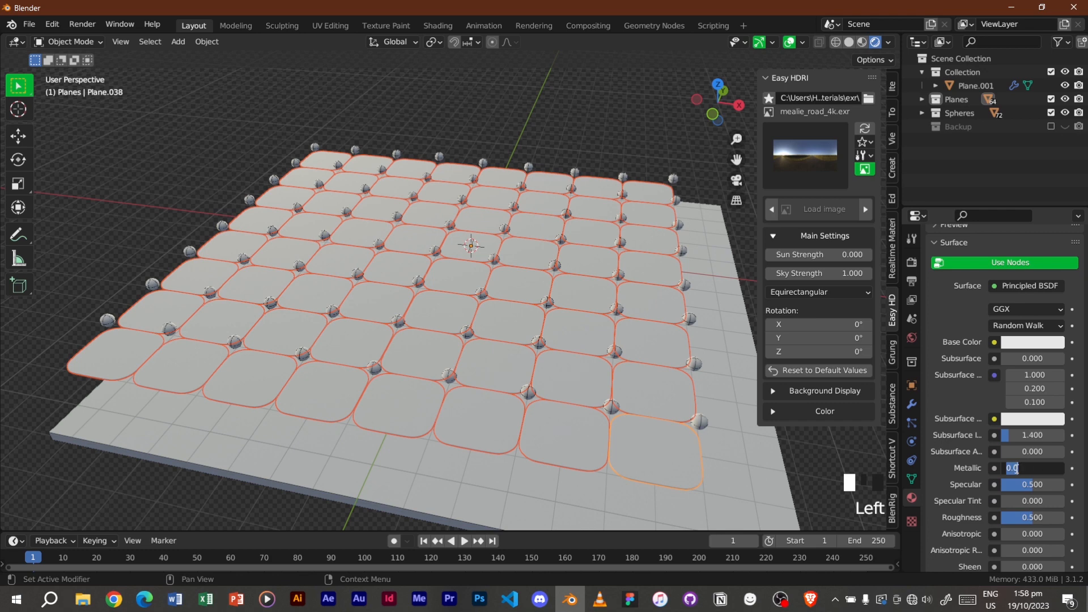
type("0.513")
key("Return")
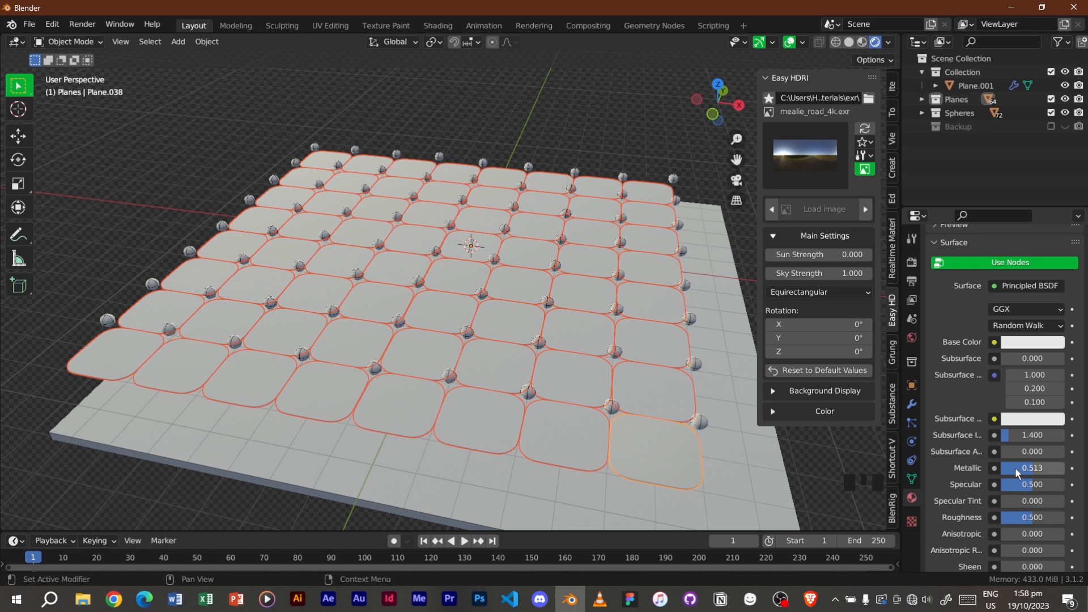
left_click(1020, 516)
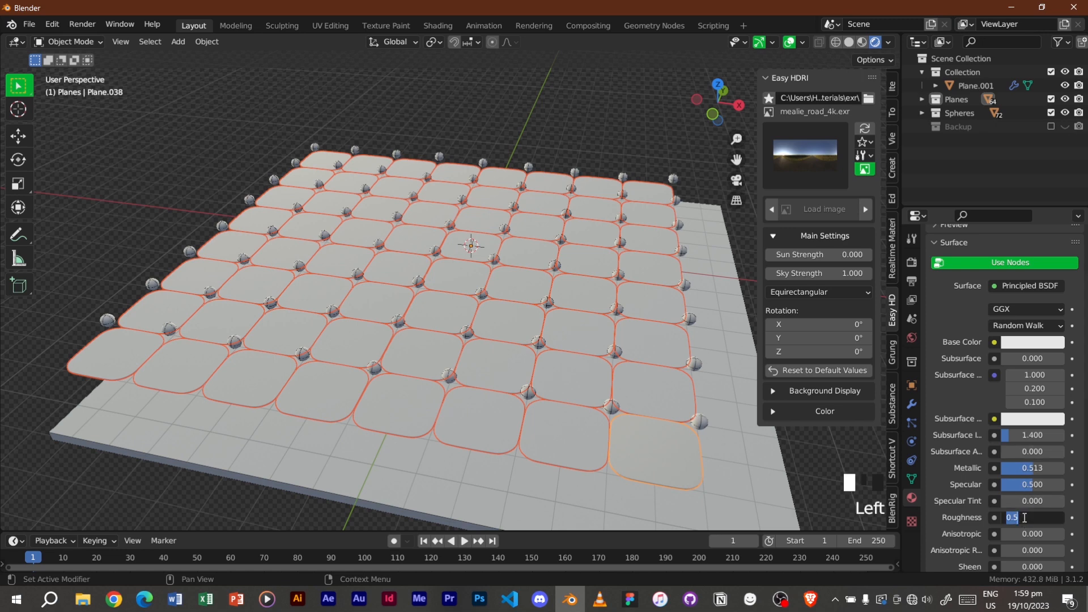
type("0.35")
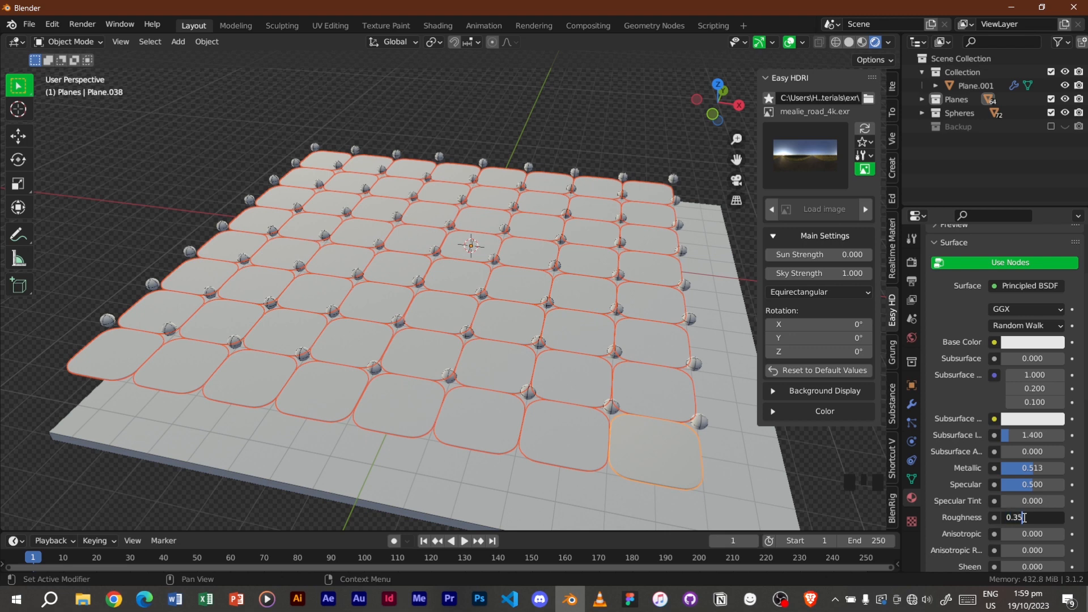
key("Return")
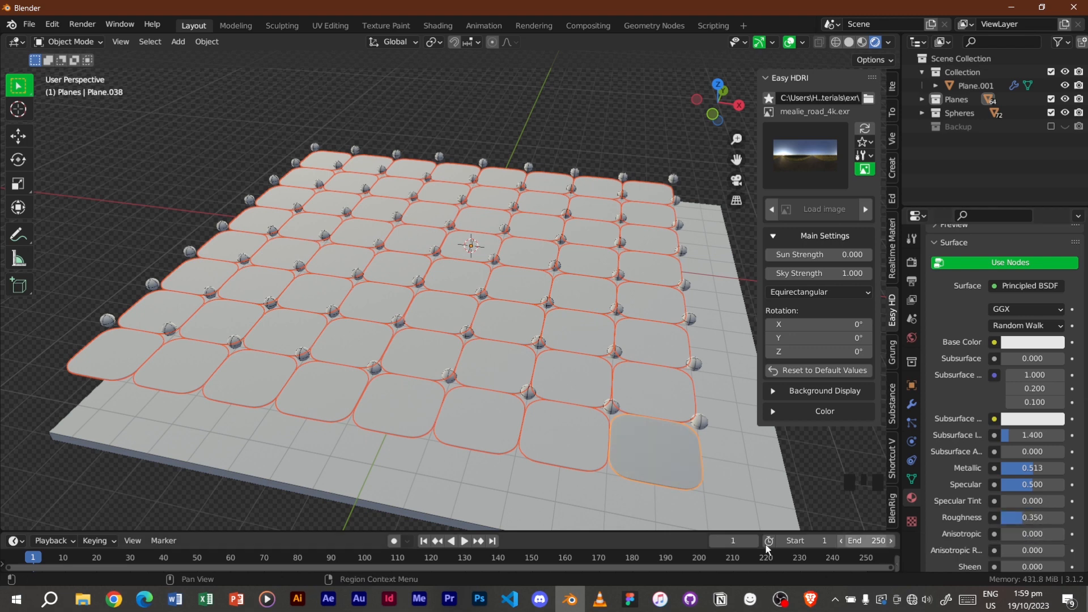
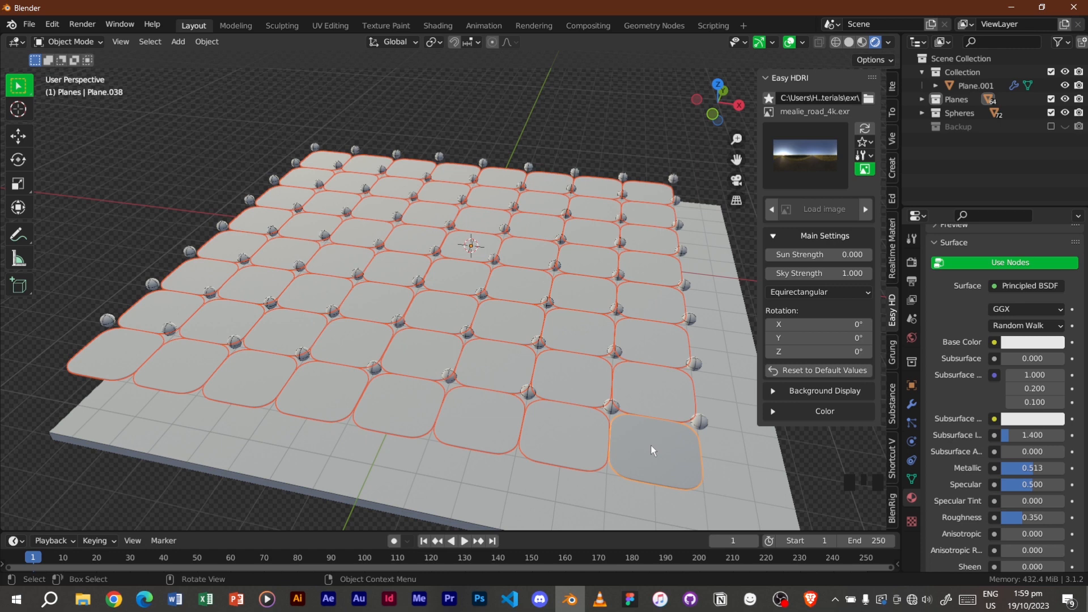
Link the active plate's material to all selected plates and clear the selection
key("ctrl+l")
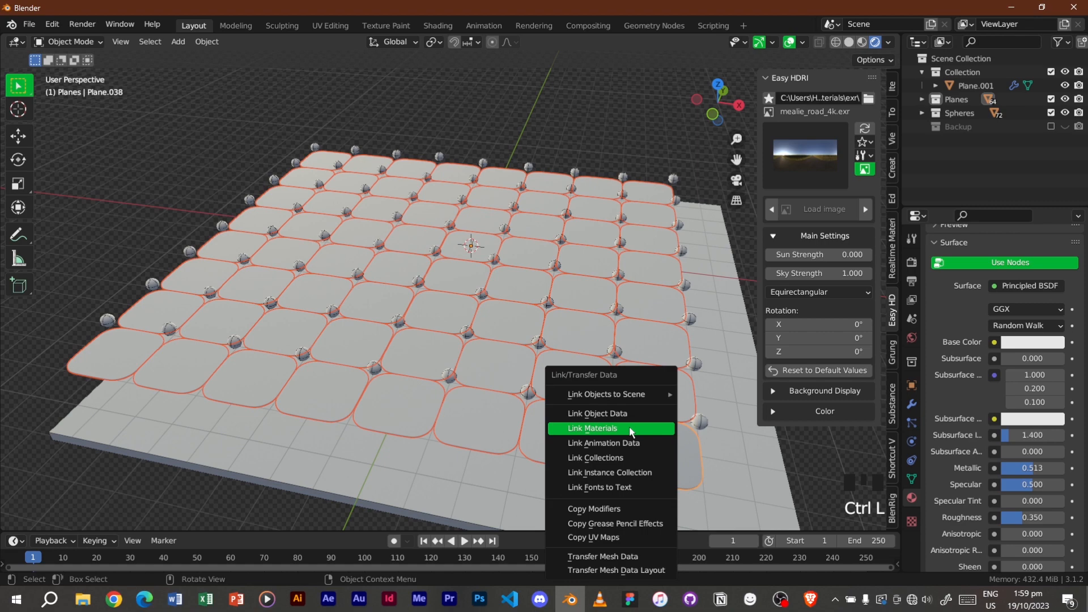
left_click(629, 429)
middle_click_drag(708, 365, 680, 363)
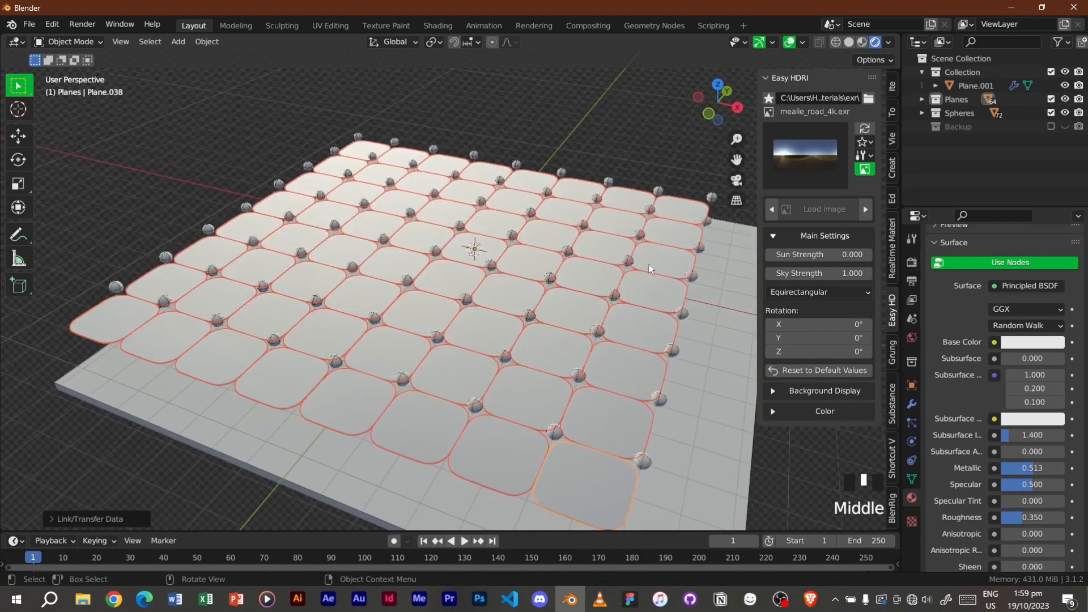
left_click(614, 137)
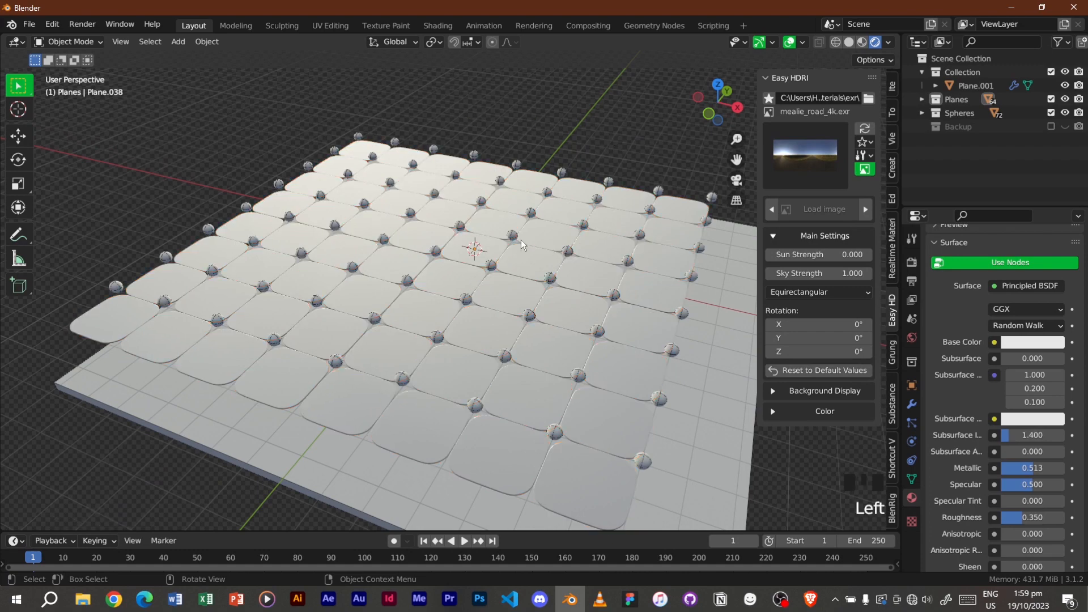
left_click(954, 111)
right_click(954, 113)
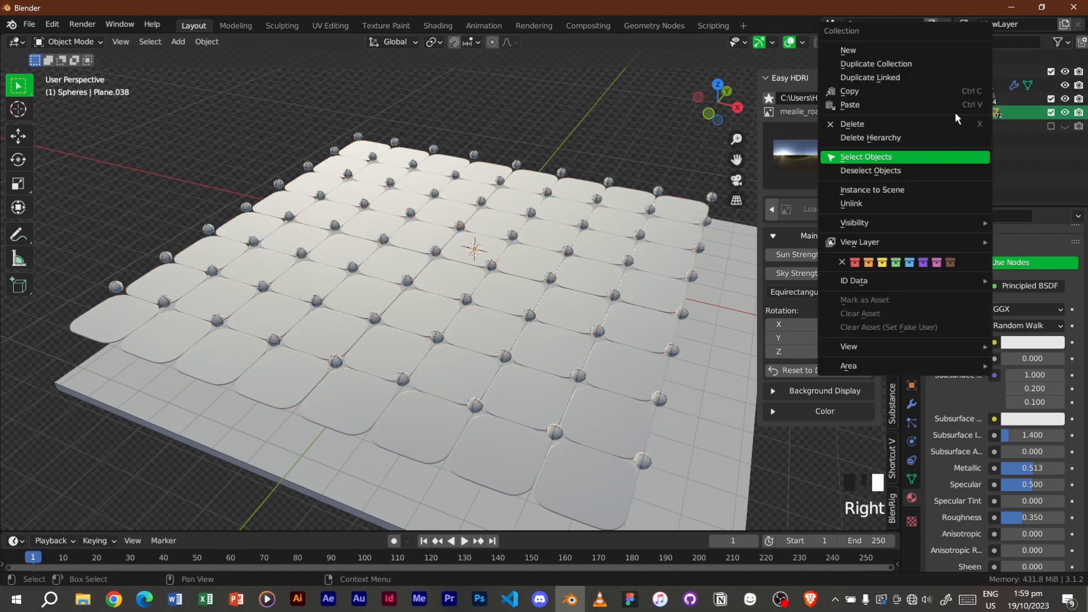
left_click(925, 157)
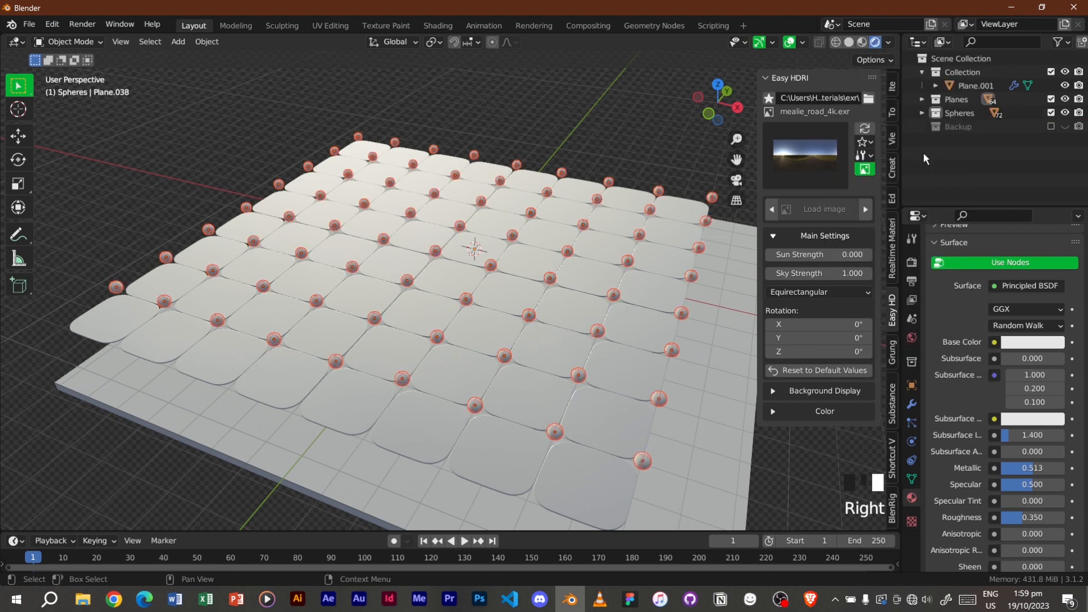
scroll(941, 341, "up", 5)
scroll(944, 341, "up", 3)
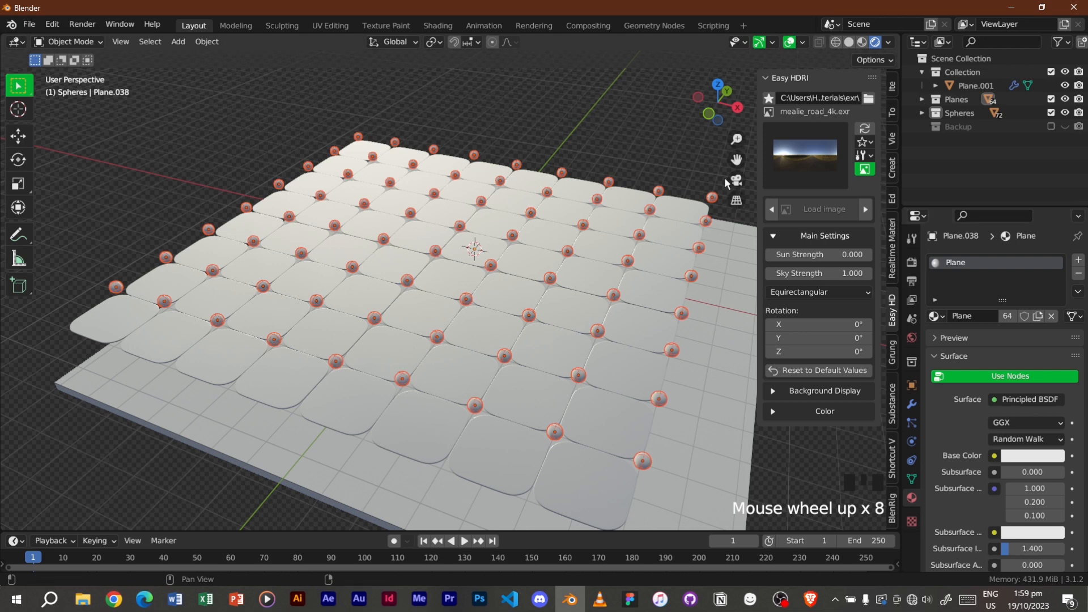
left_click(641, 120)
left_click(642, 120)
left_click(961, 111)
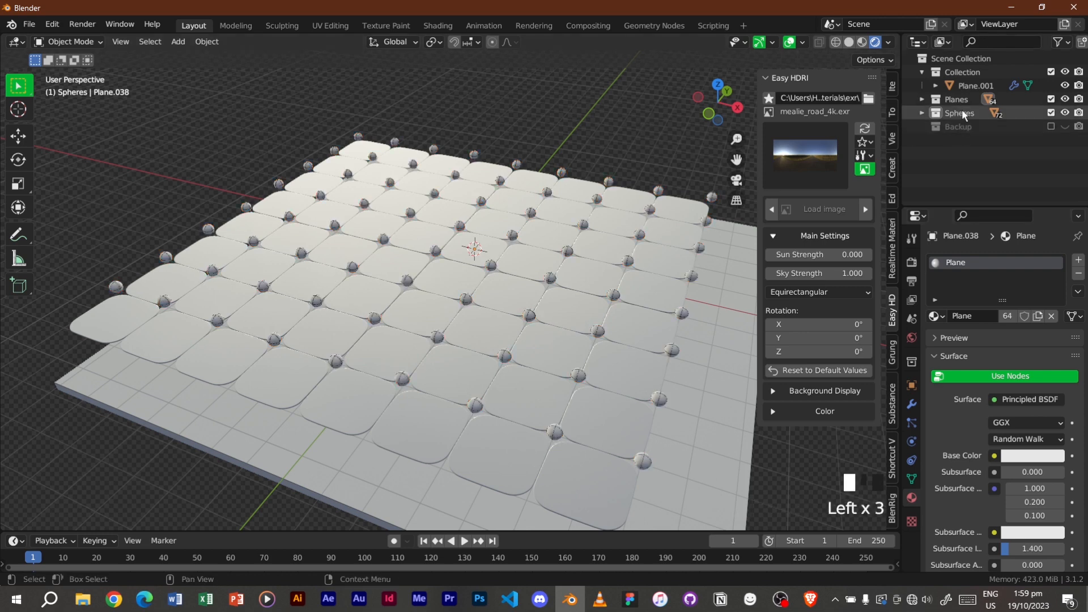
left_click(961, 111)
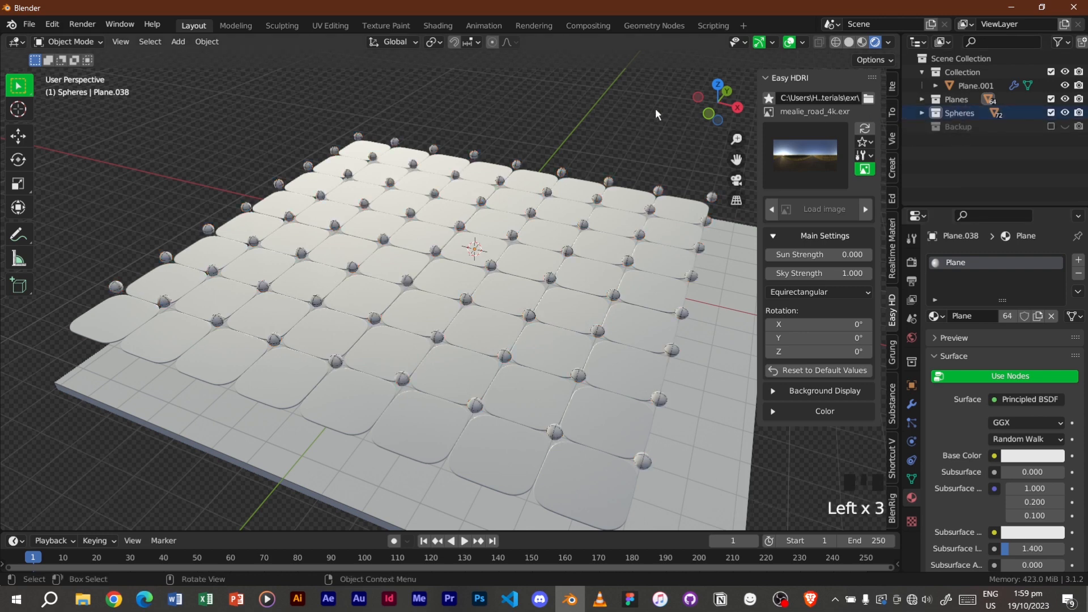
left_click(709, 343)
left_click(542, 117)
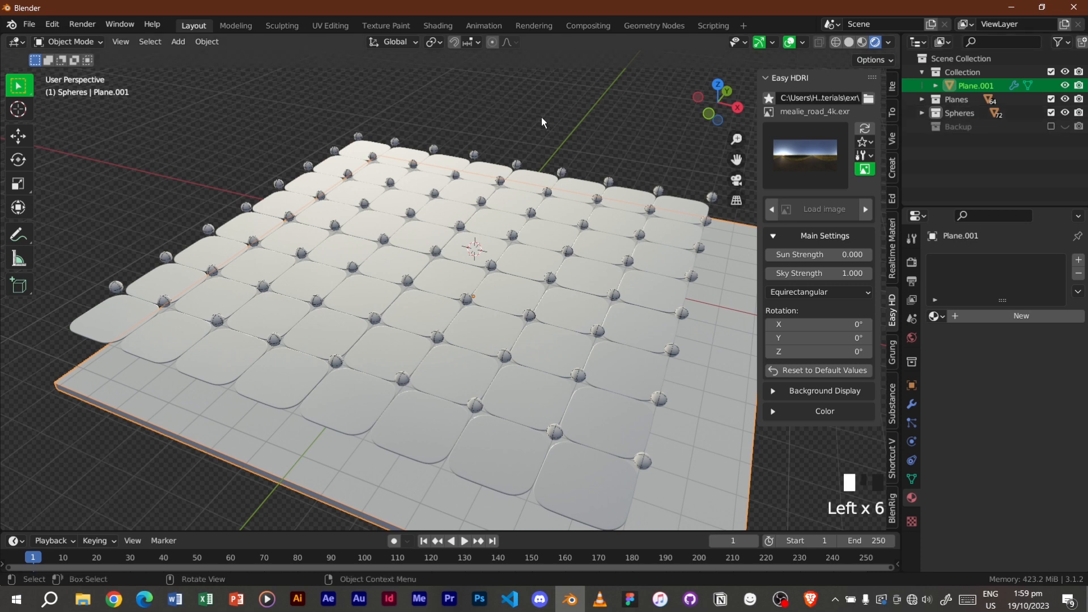
Make one of the spheres the active object and select all objects in the Spheres collection
left_click(651, 208)
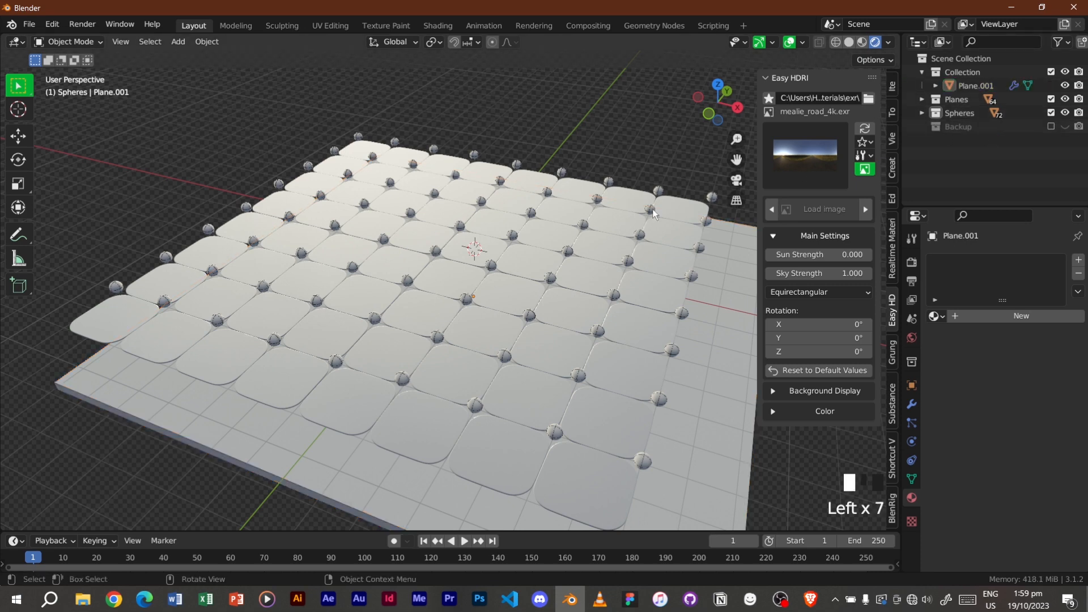
left_click(975, 114)
right_click(975, 114)
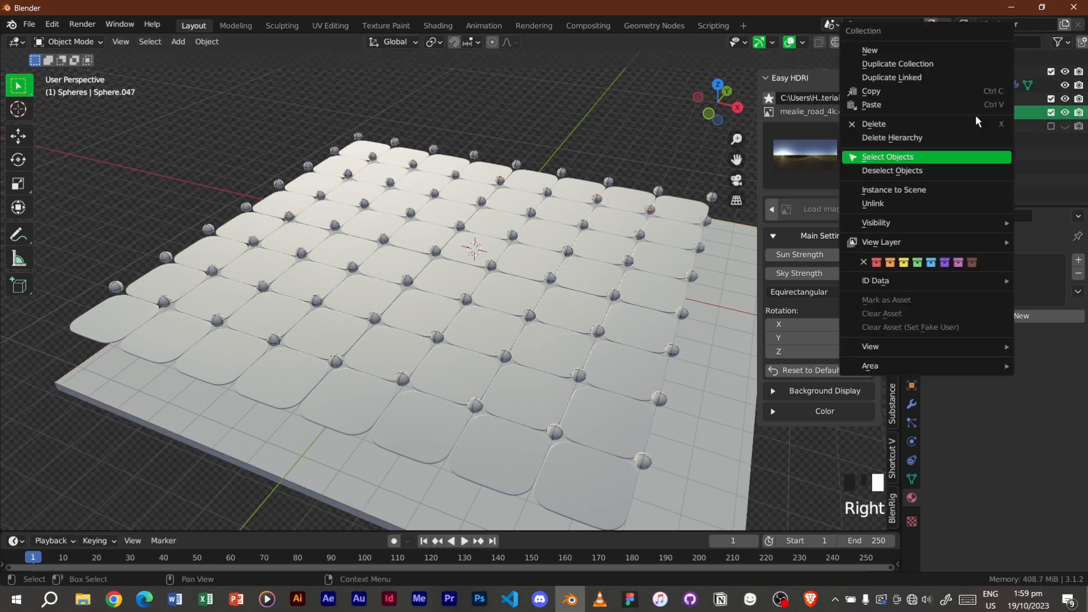
left_click(945, 157)
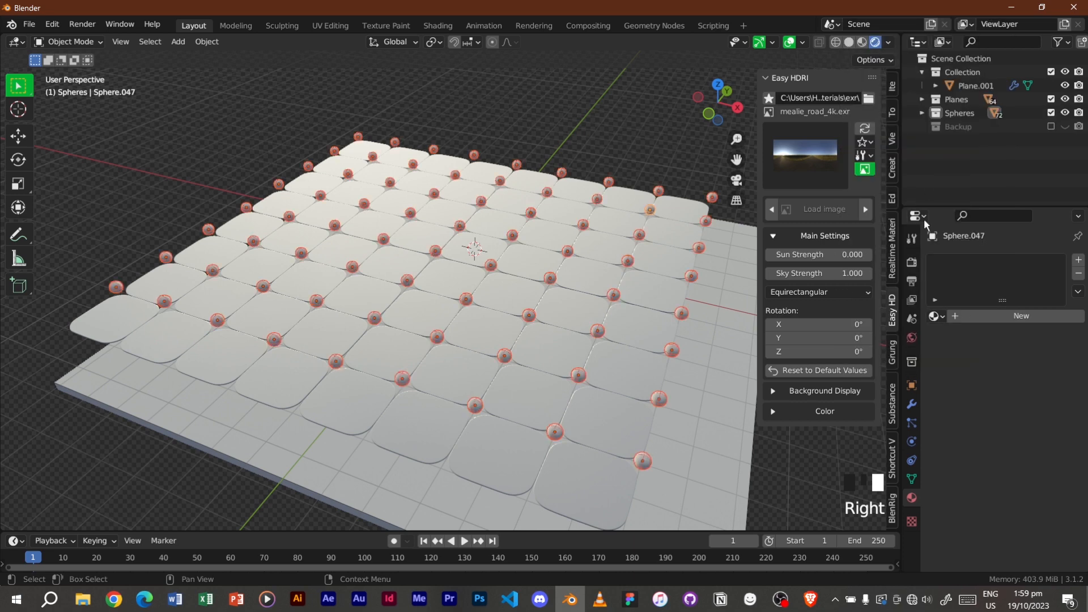
Create a new material on the active sphere and name it Spheres
left_click(997, 316)
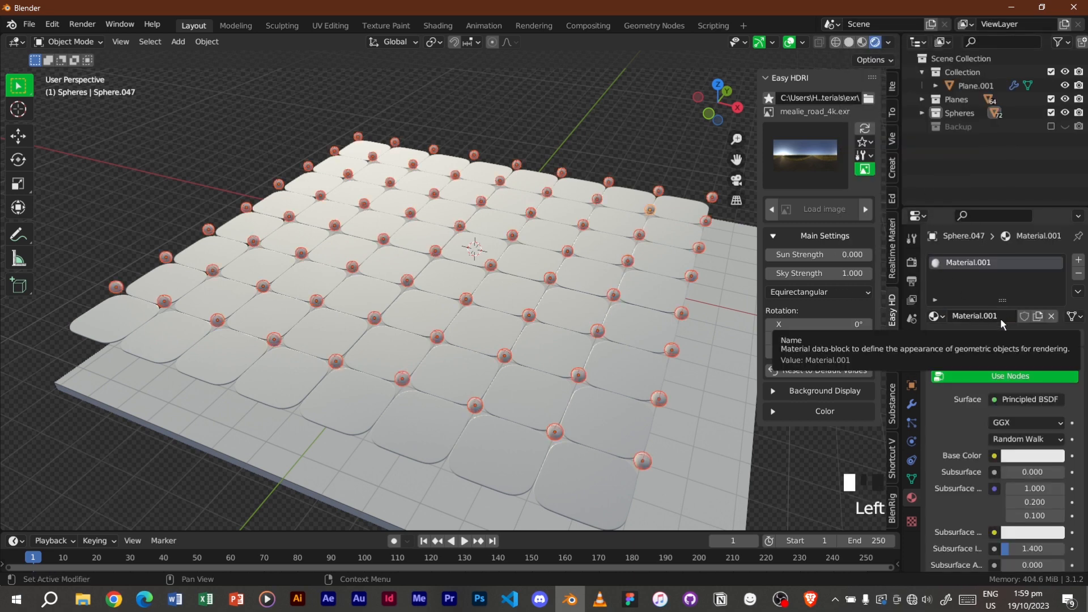
double_click(997, 315)
type("Spheres")
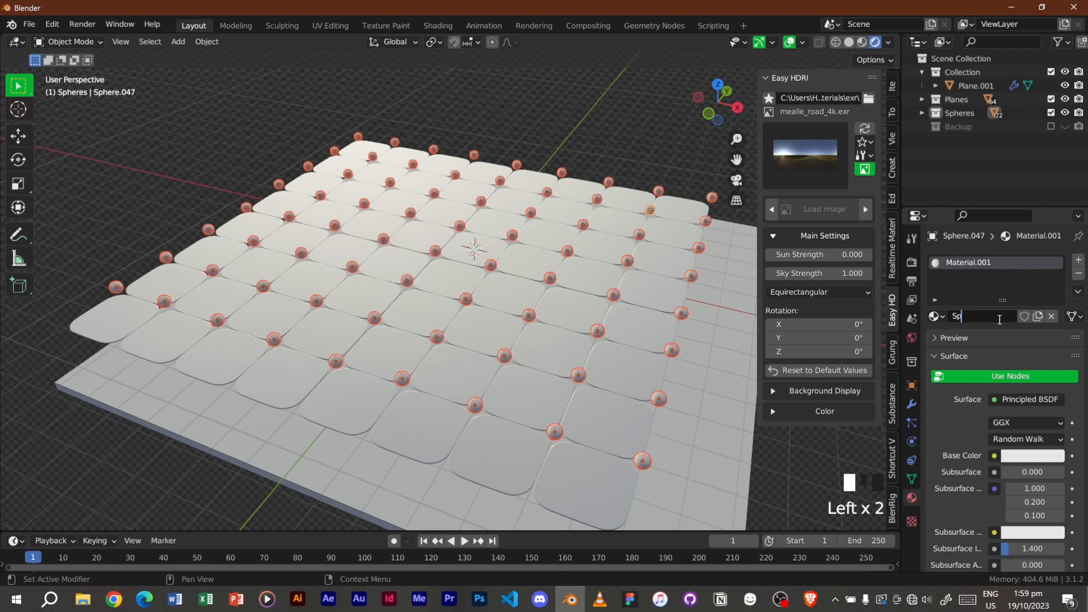
key("Return")
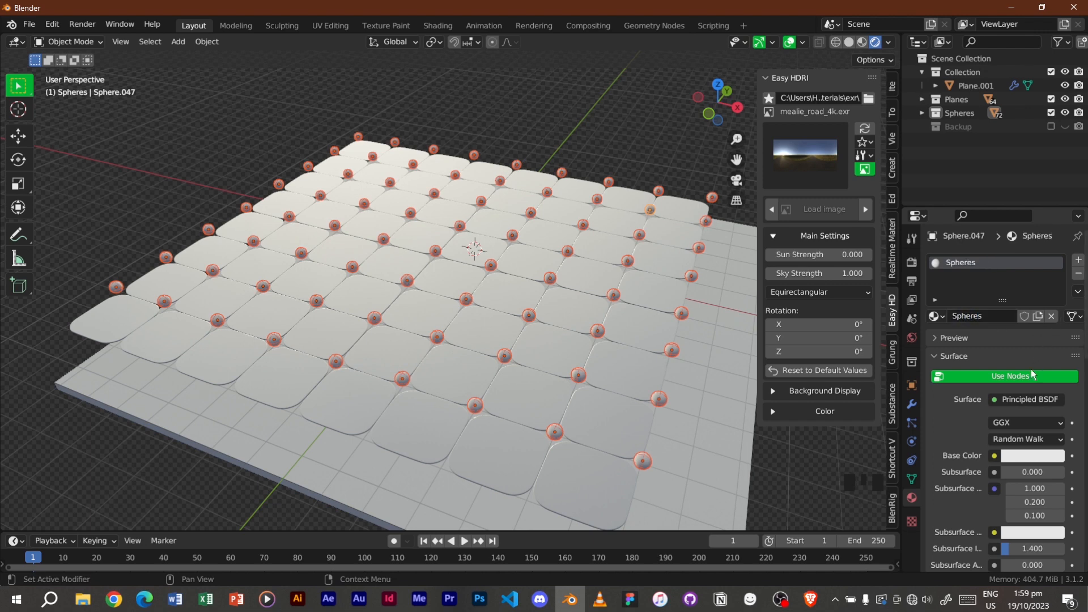
Set the Spheres material's metallic to 0.201 and its roughness to 0.35
scroll(1031, 369, "down", 5)
left_click(1028, 467)
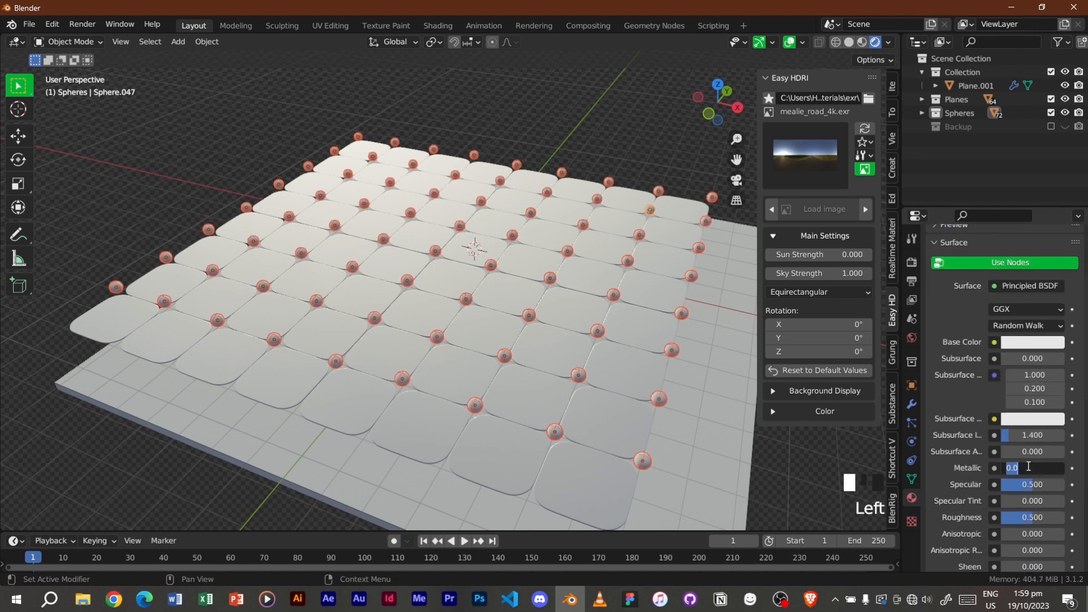
type("0.201")
key("Return")
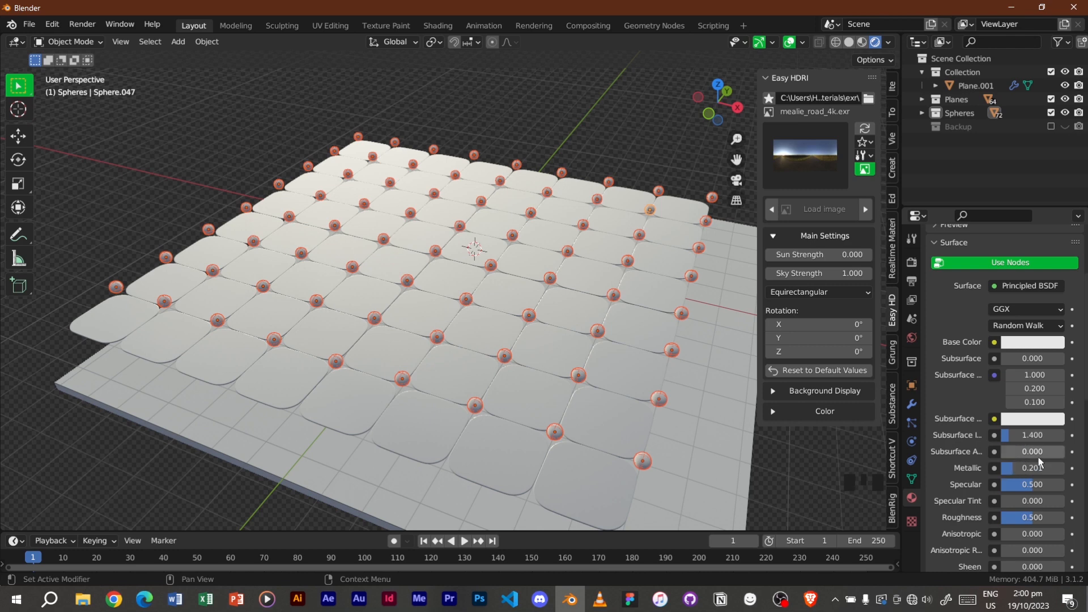
left_click(1026, 518)
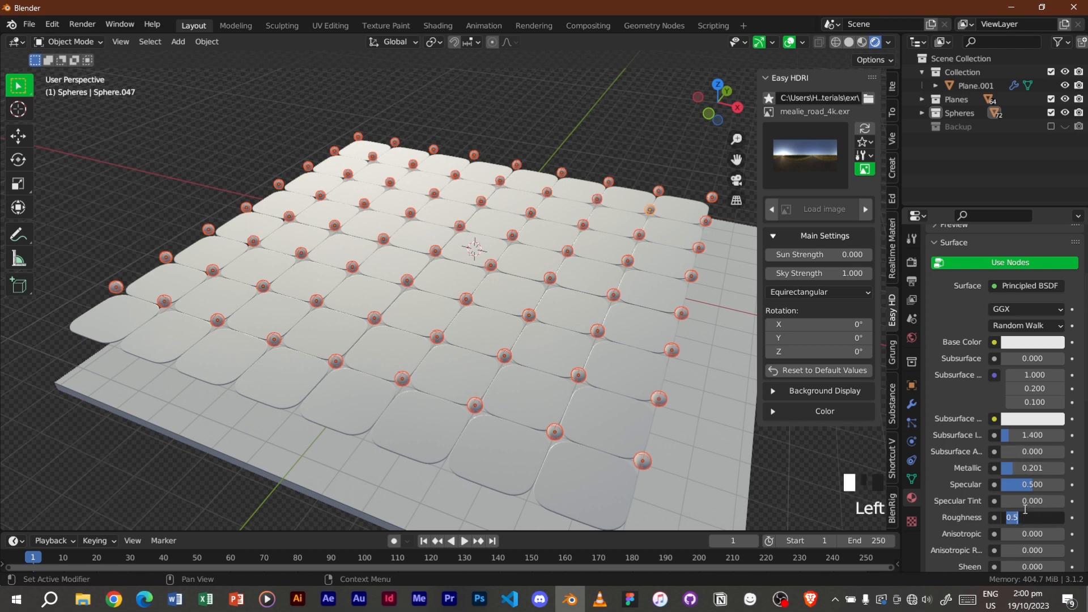
type("0.35")
key("Return")
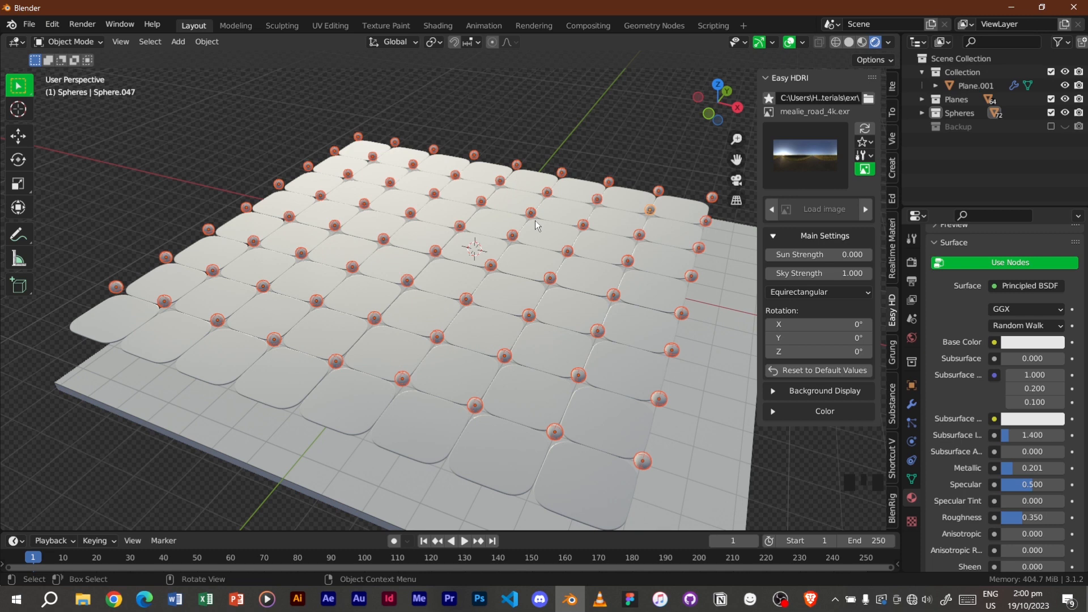
Link the active sphere's material to all selected spheres and clear the selection
key("ctrl+l")
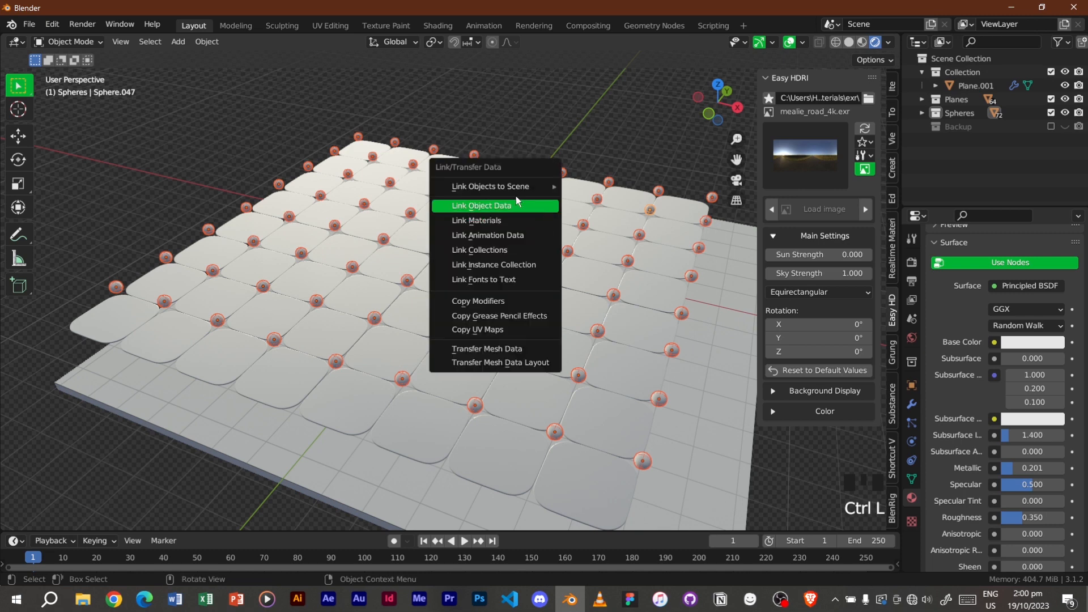
left_click(496, 220)
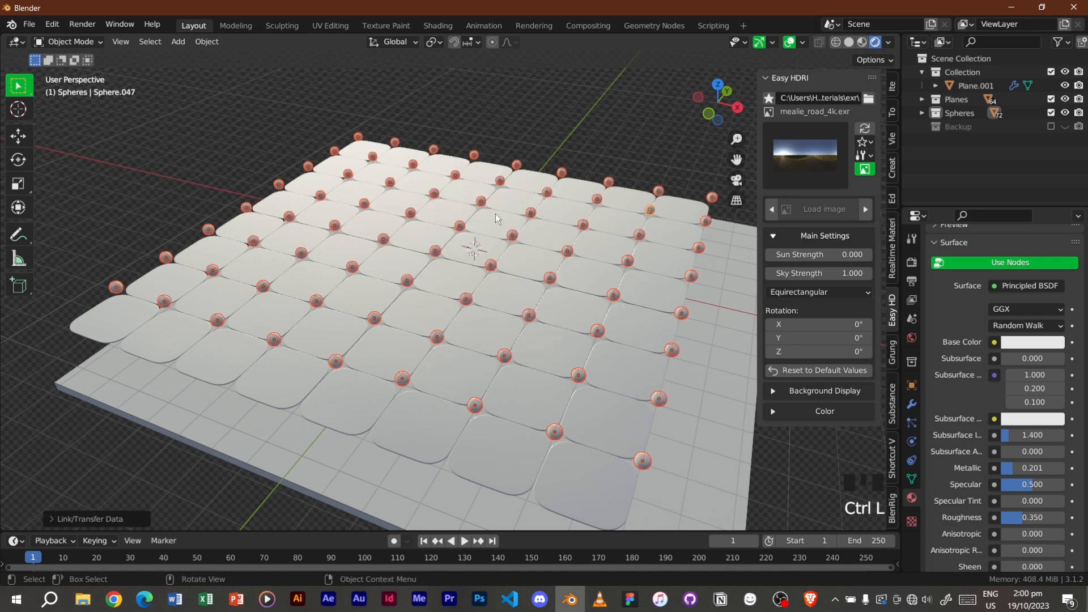
left_click(641, 137)
middle_click_drag(641, 137, 624, 297)
middle_click_drag(699, 386, 631, 355, "shift")
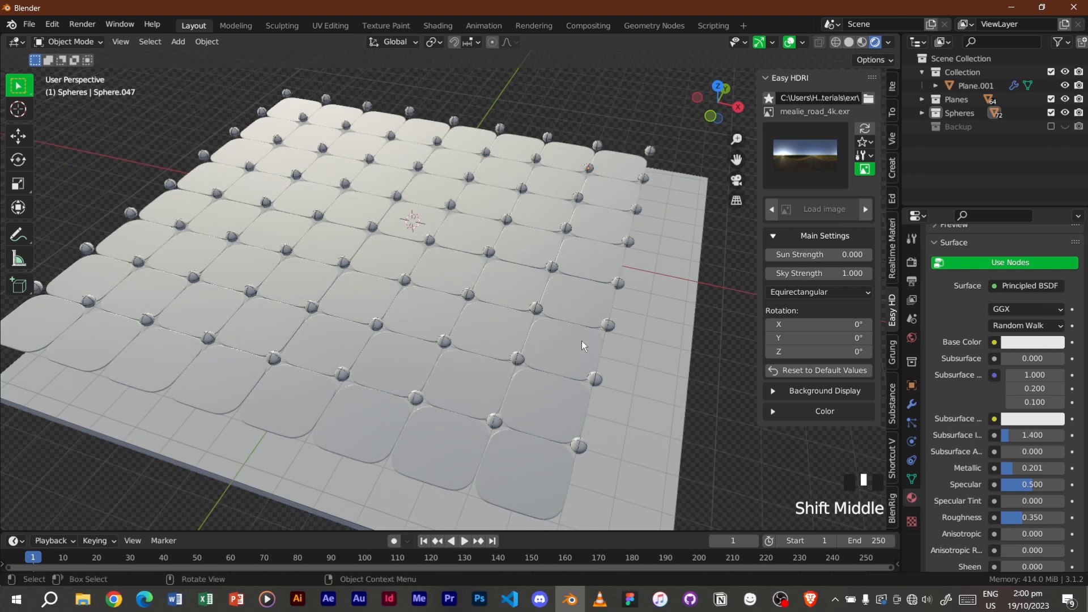
Create a new material on the floor plane beneath the plates and name it Light
left_click(636, 354)
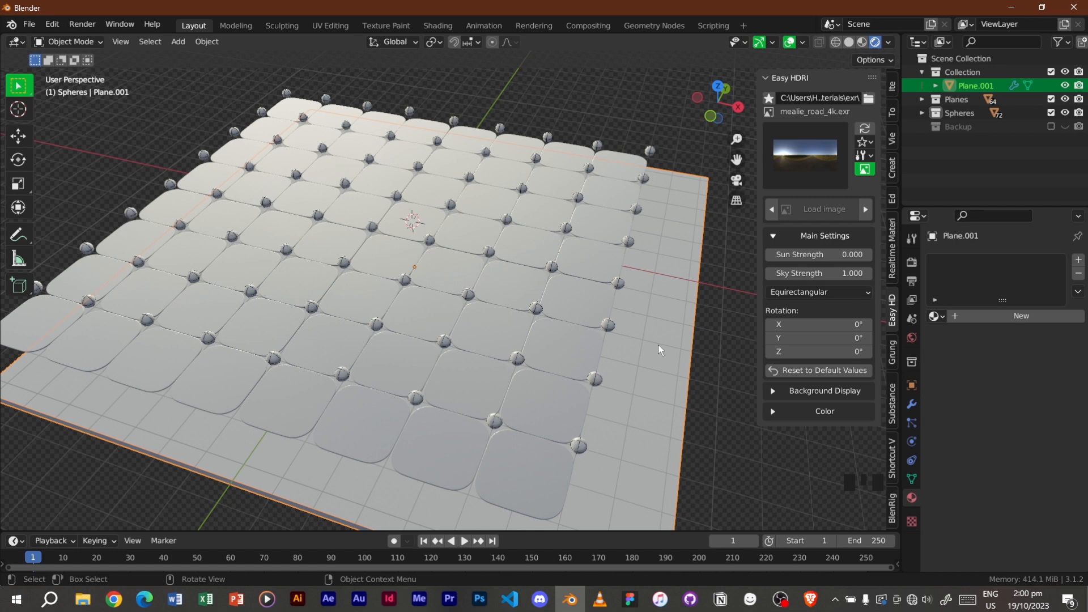
left_click(1022, 316)
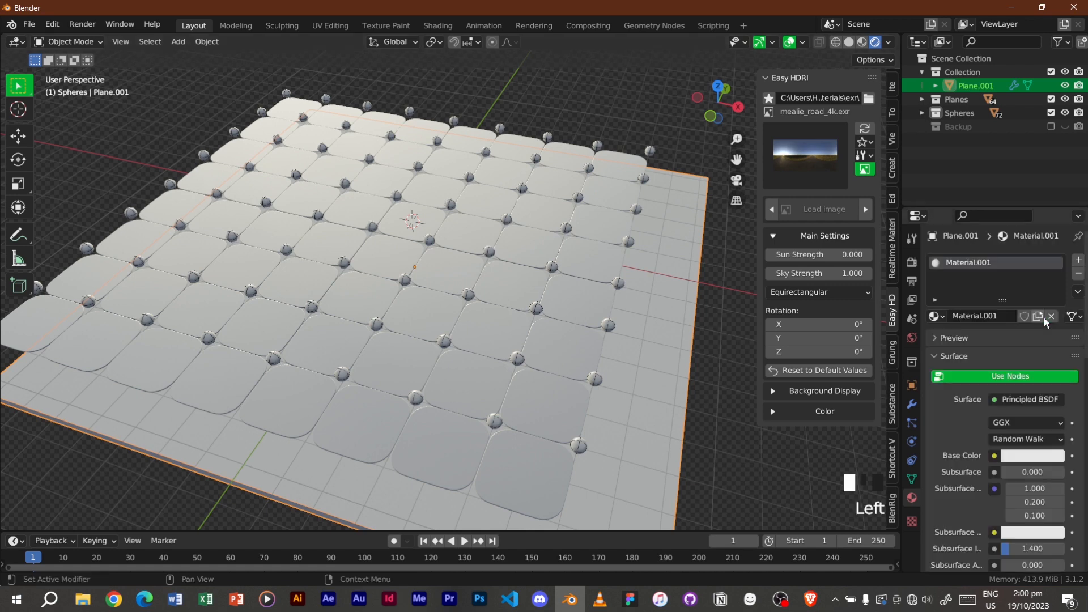
left_click(983, 316)
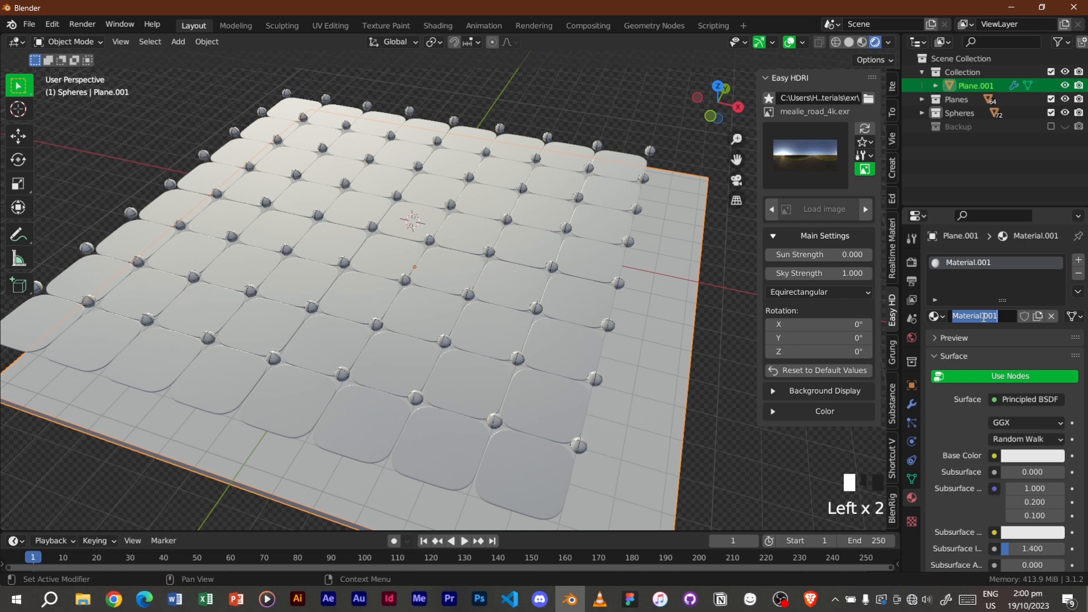
type("Light")
key("Return")
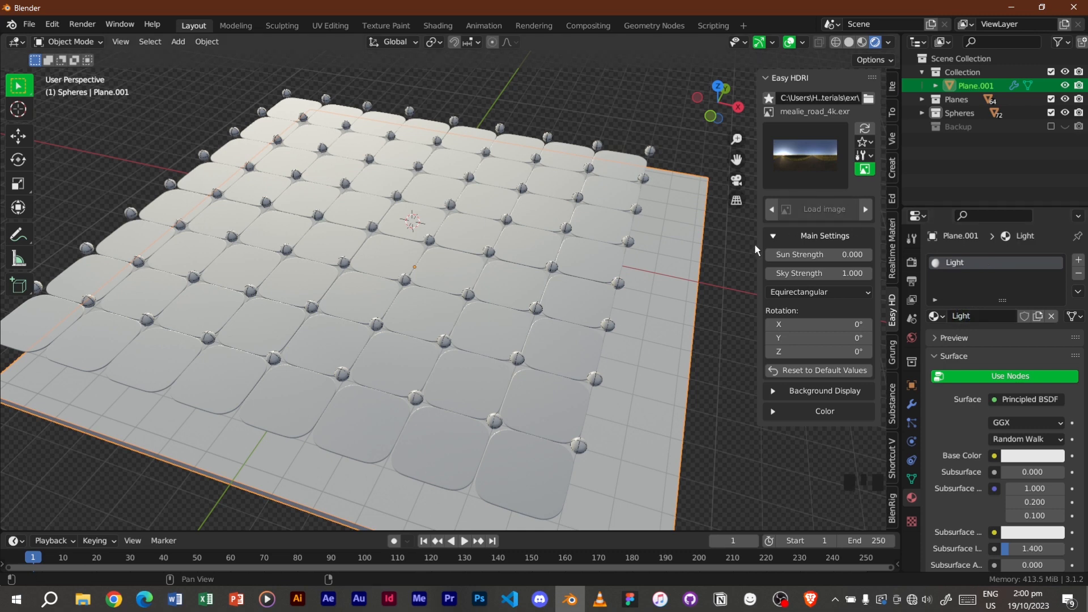
Split the 3D viewport vertically, turn the new area into a Shader Editor and hide the sidebars in both
key("n")
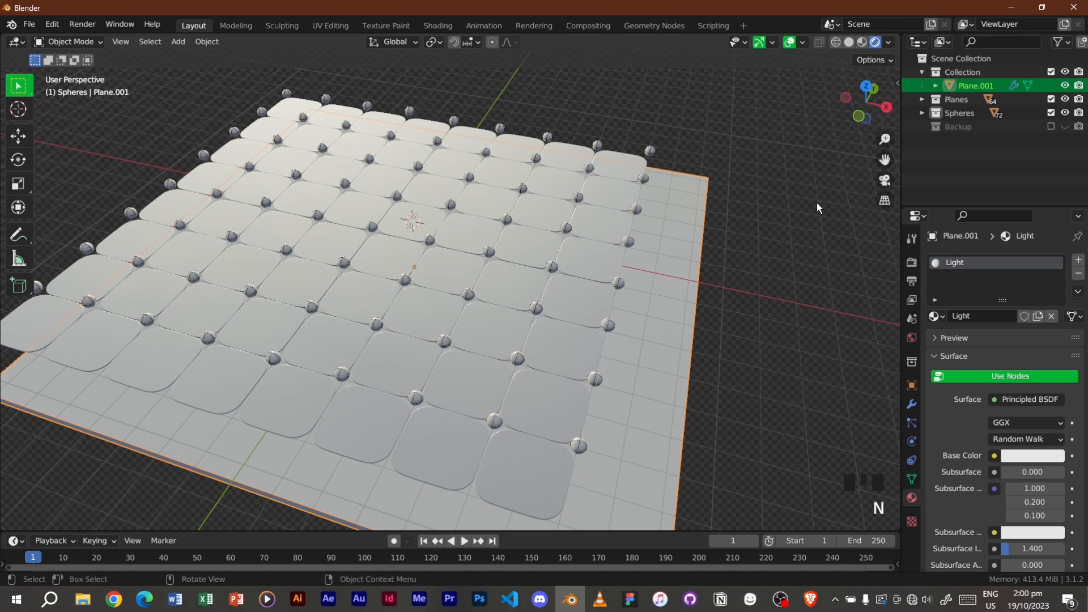
left_click(892, 40)
left_click_drag(892, 40, 606, 46)
left_click(622, 41)
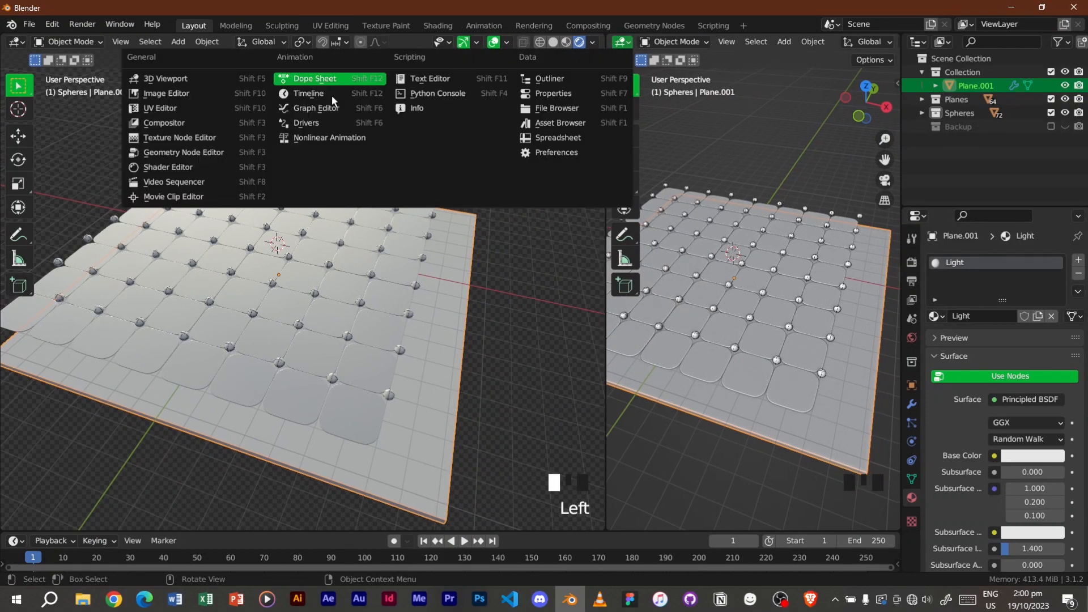
left_click(231, 167)
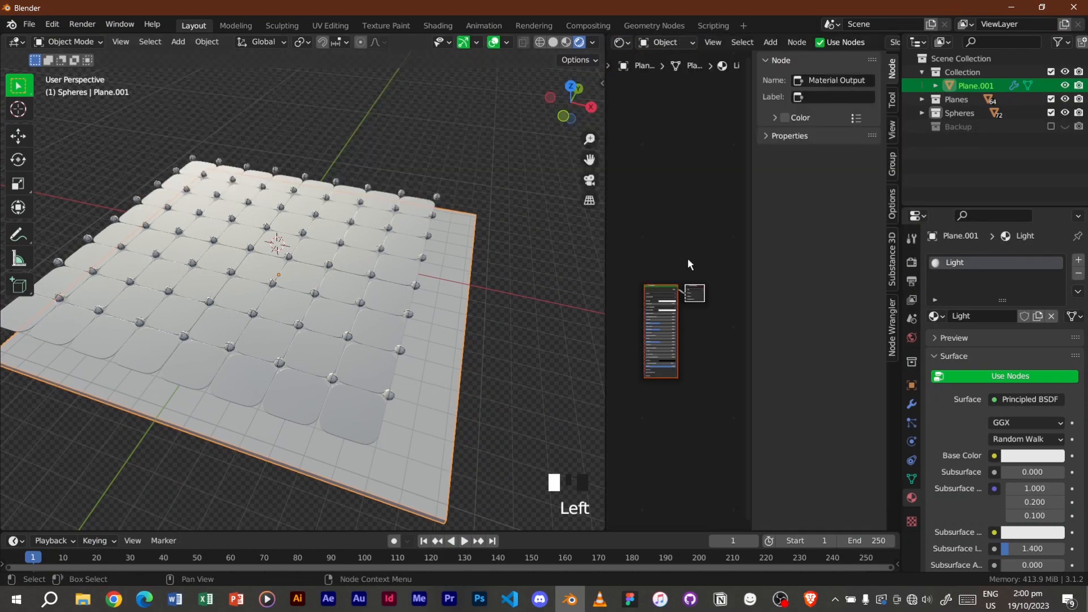
key("n")
scroll(733, 358, "up", 6)
scroll(734, 358, "up", 9)
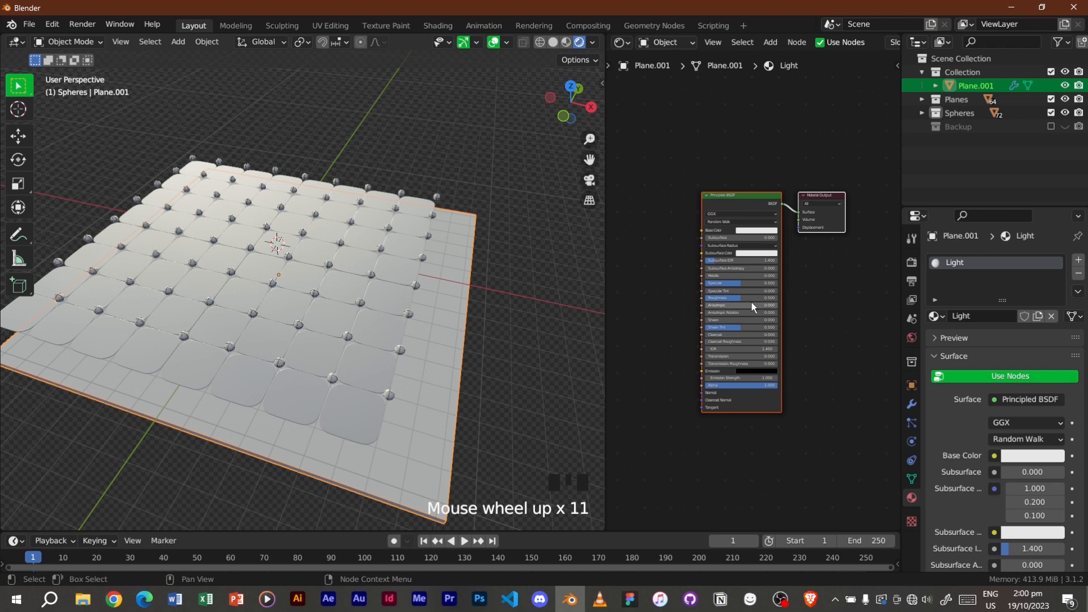
left_click(842, 245)
middle_click_drag(709, 151, 730, 200)
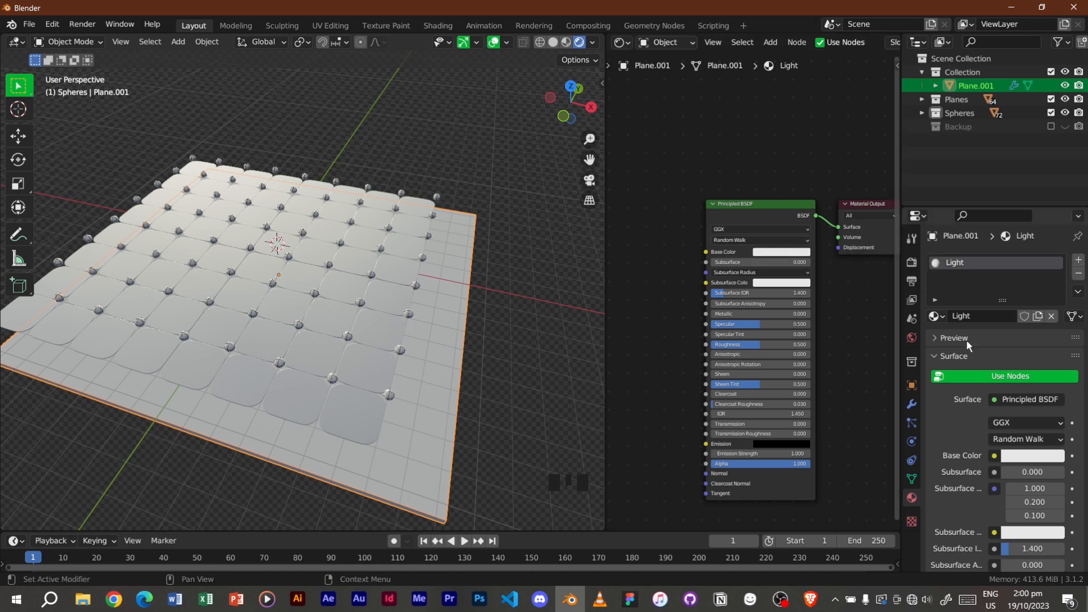
Change the Light material's surface shader to Emission and set its strength to 40
left_click(1022, 401)
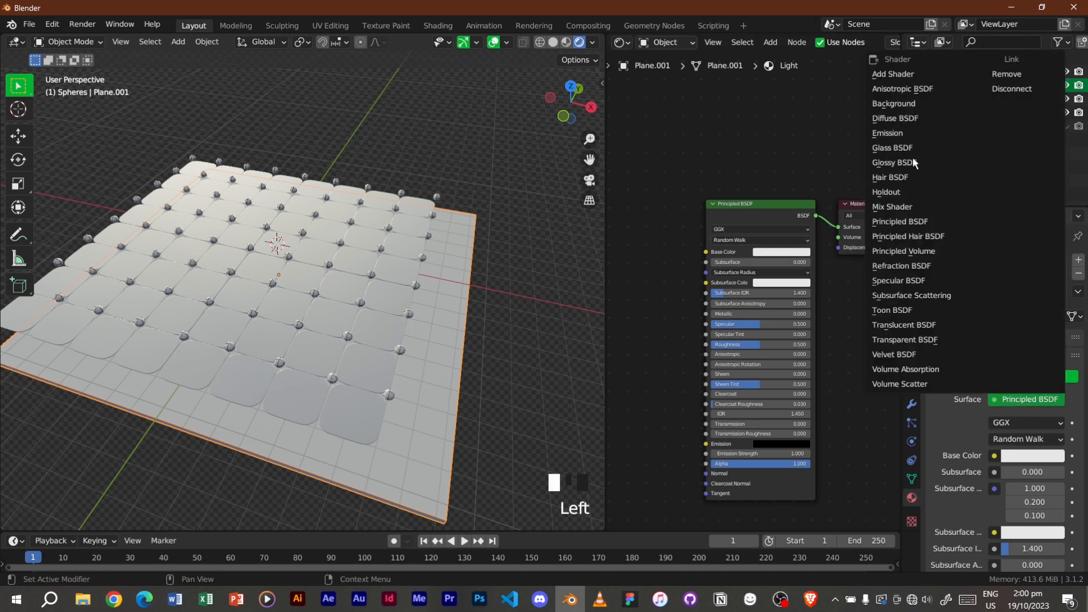
left_click(913, 134)
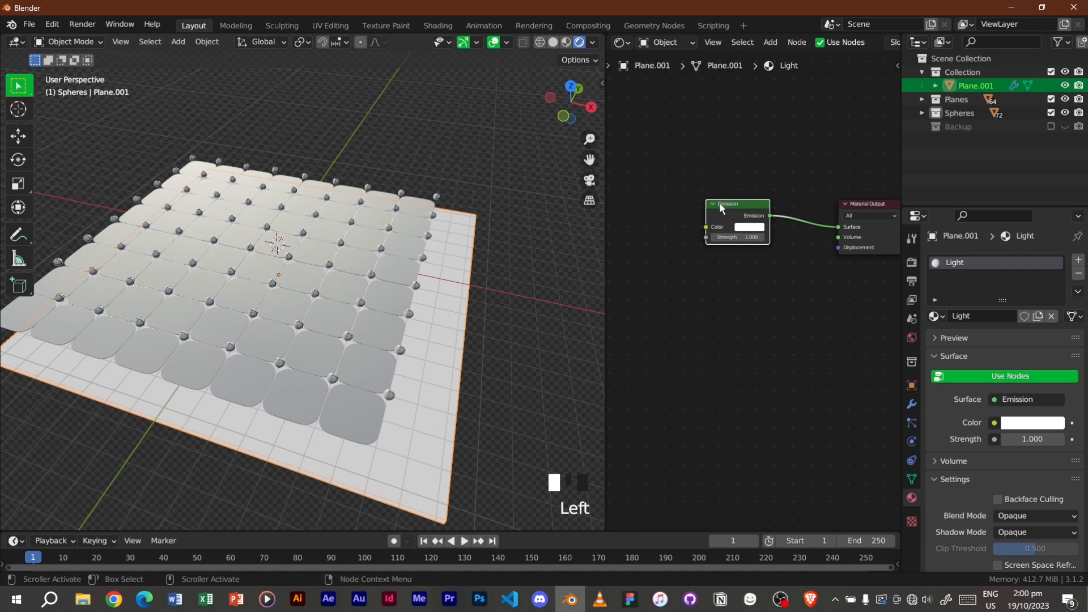
left_click(738, 235)
type("40")
key("Return")
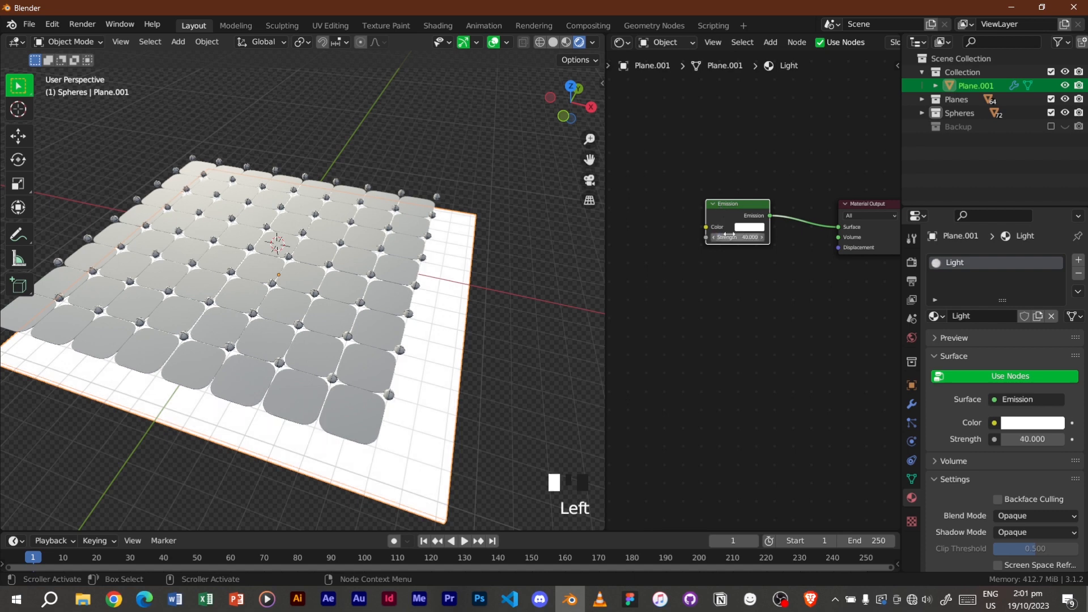
Add a Gradient Texture node ahead of the Emission node in the Light material
scroll(723, 205, "up", 2)
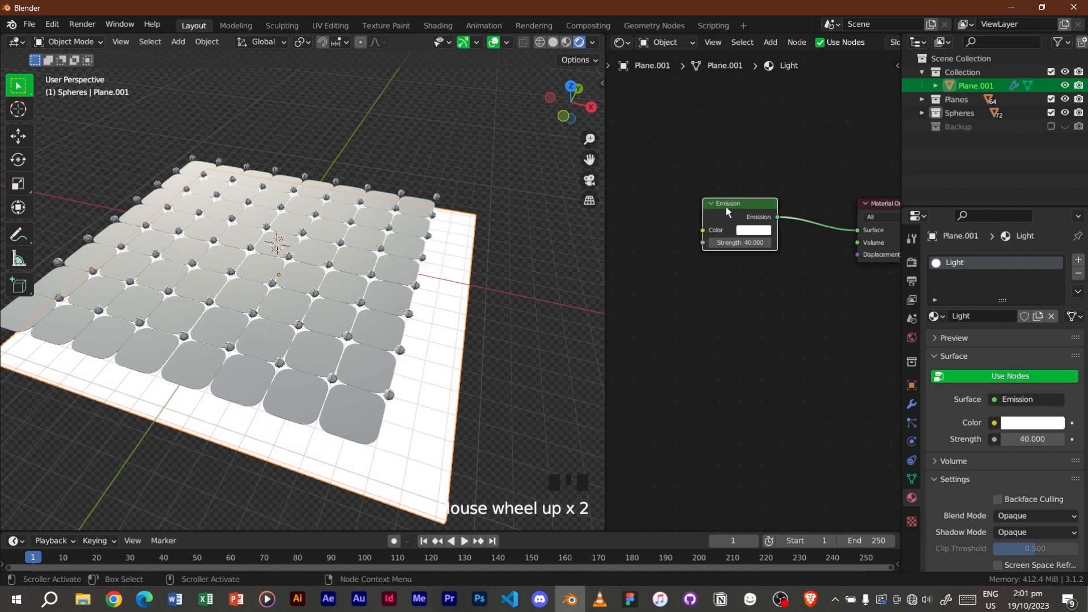
left_click(670, 184)
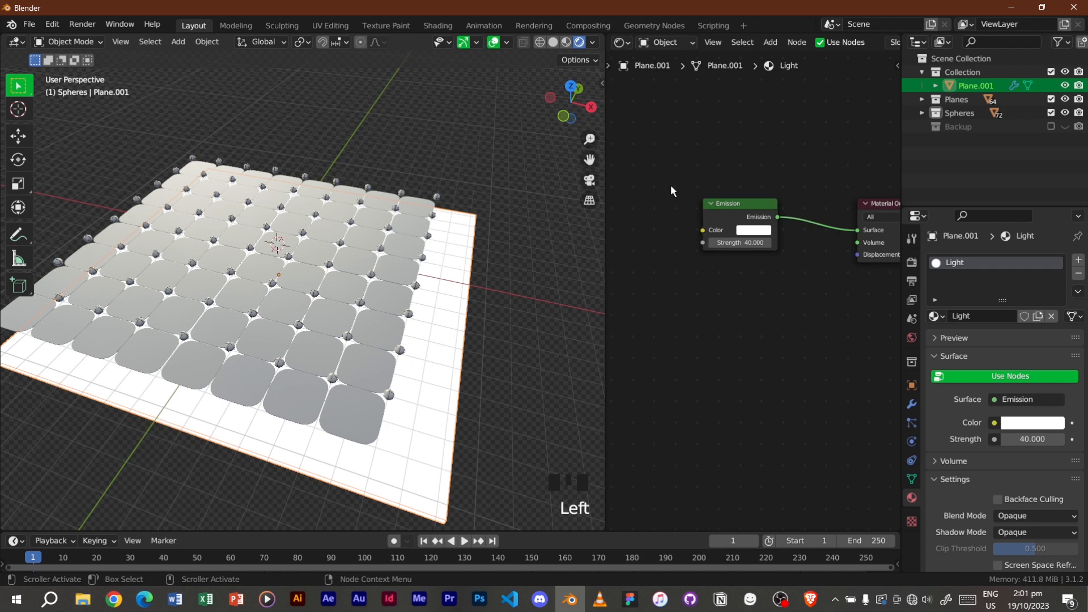
key("shift+a")
left_click(671, 185)
type("gra")
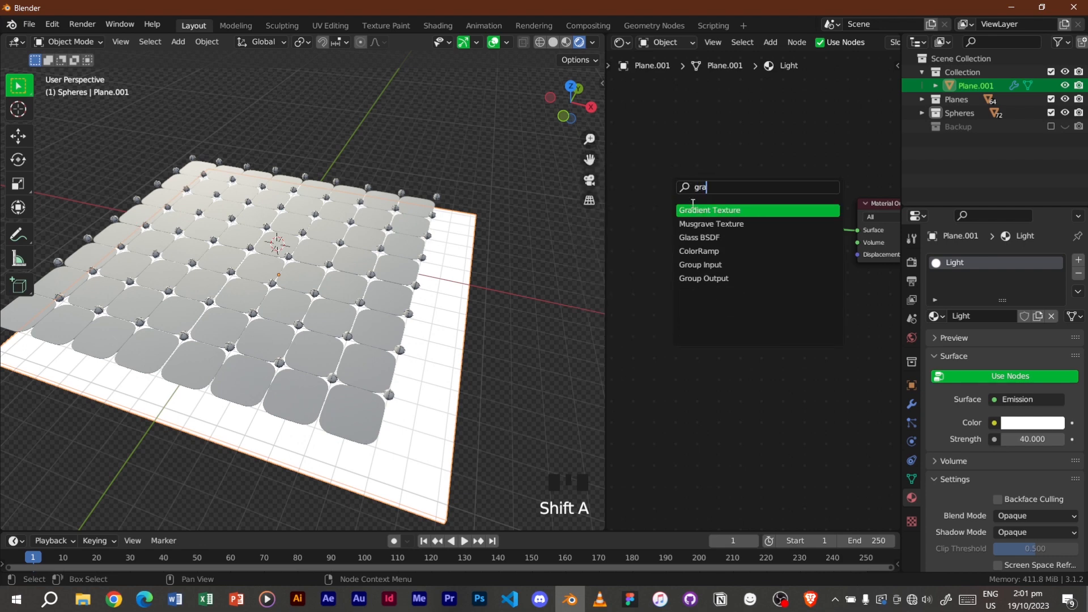
left_click(698, 210)
left_click(657, 234)
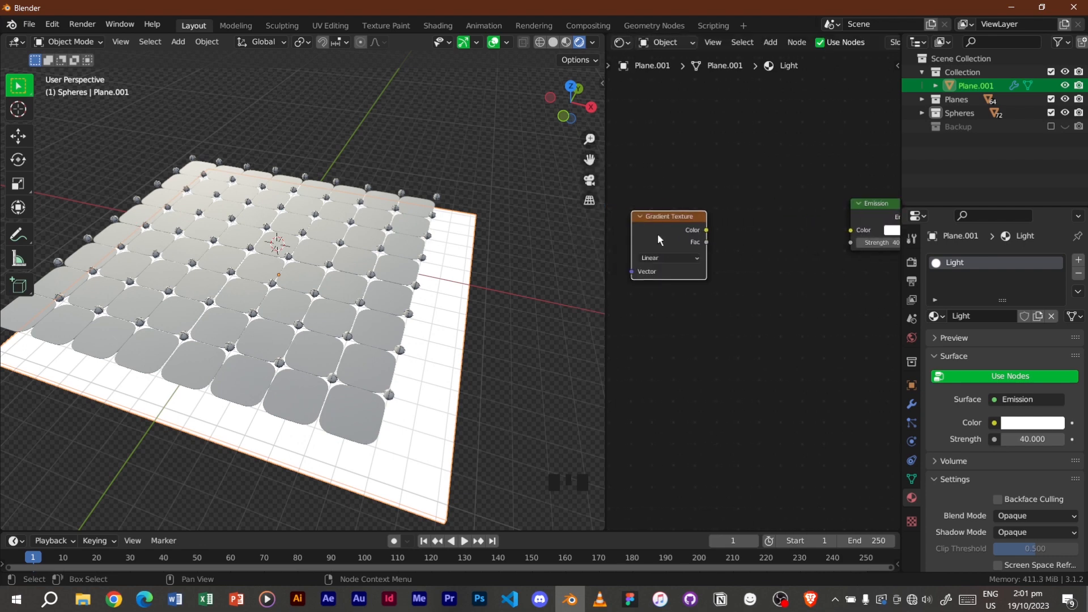
Add a ColorRamp node and connect the Gradient Texture's Color output to its Fac input
key("shift+a")
left_click(688, 233)
type("c")
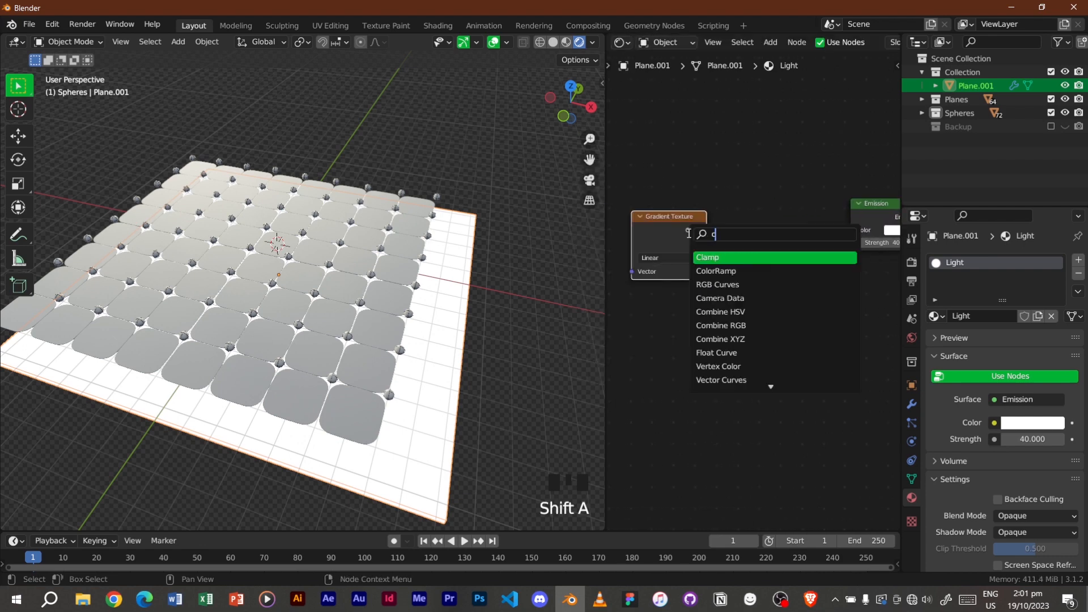
left_click(716, 270)
left_click(729, 232)
left_click_drag(706, 230, 719, 308)
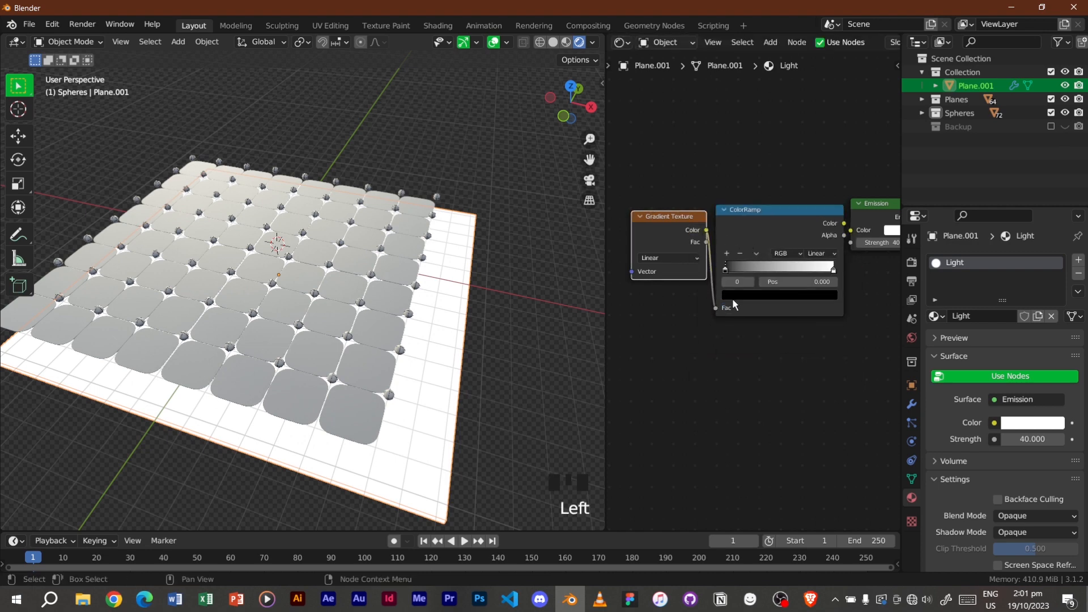
Space out the Gradient Texture and ColorRamp nodes and connect the ColorRamp's Color output to the Emission node's Color input
left_click_drag(674, 234, 649, 237)
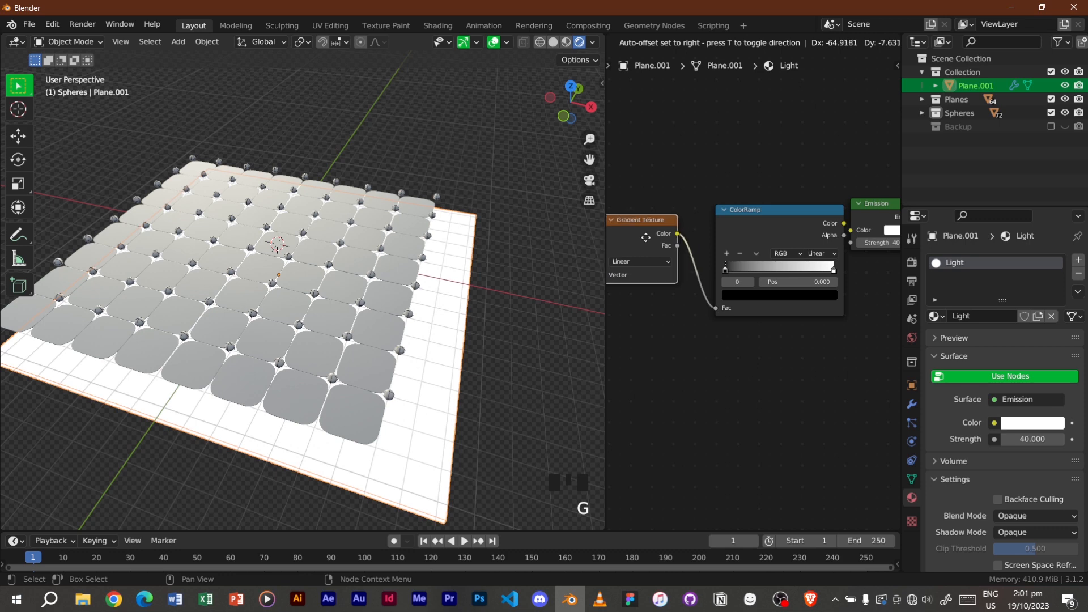
left_click(776, 216, "shift")
key("g")
left_click(737, 215)
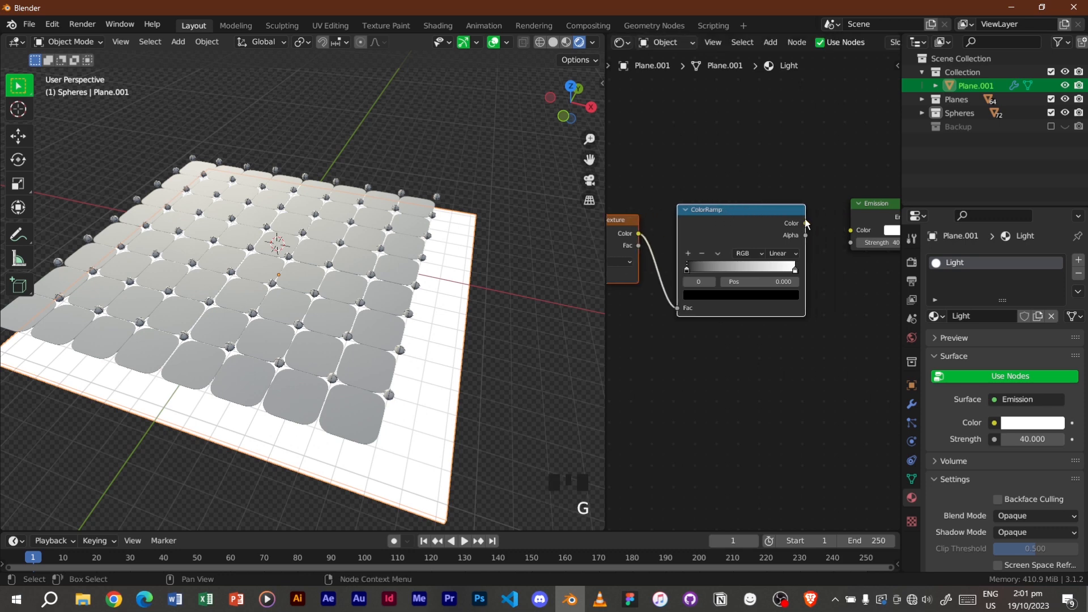
left_click_drag(805, 223, 850, 230)
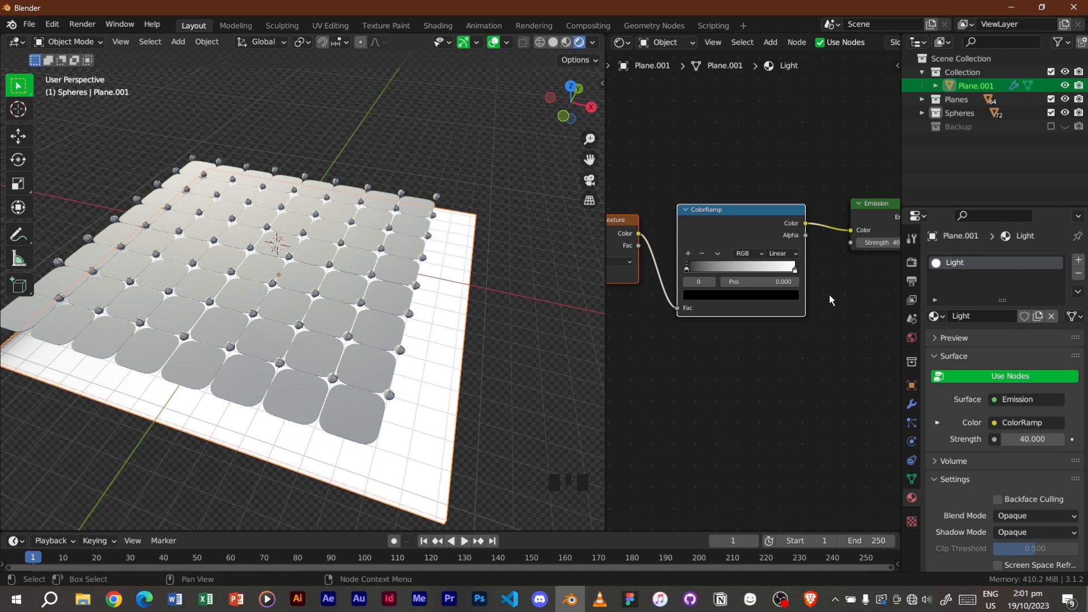
Set the Gradient Texture's type to Spherical and the ColorRamp's interpolation to B-Spline
middle_click_drag(677, 232, 724, 219)
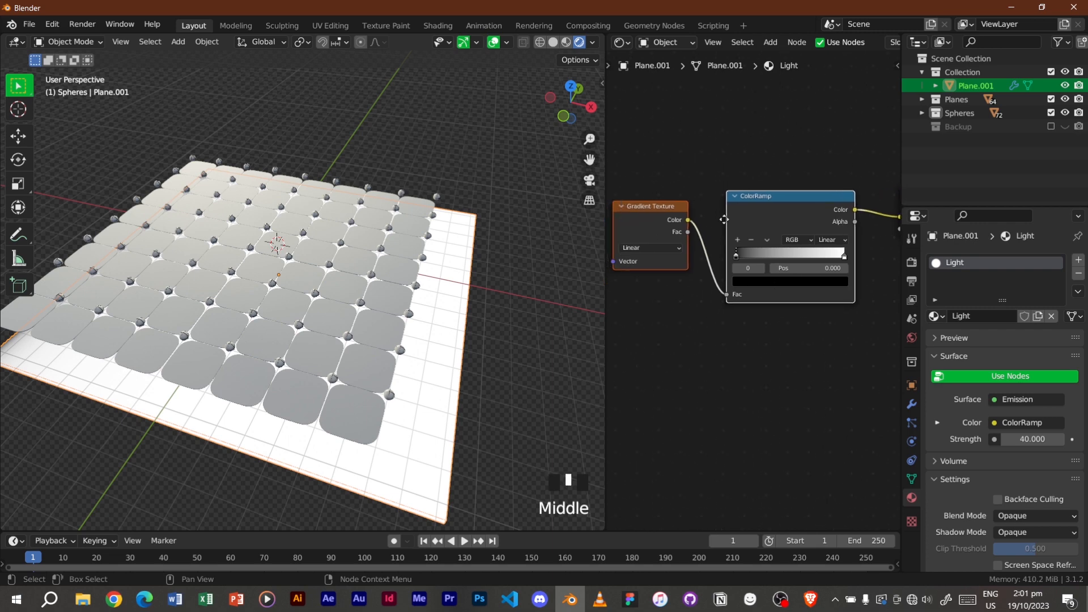
left_click(647, 247)
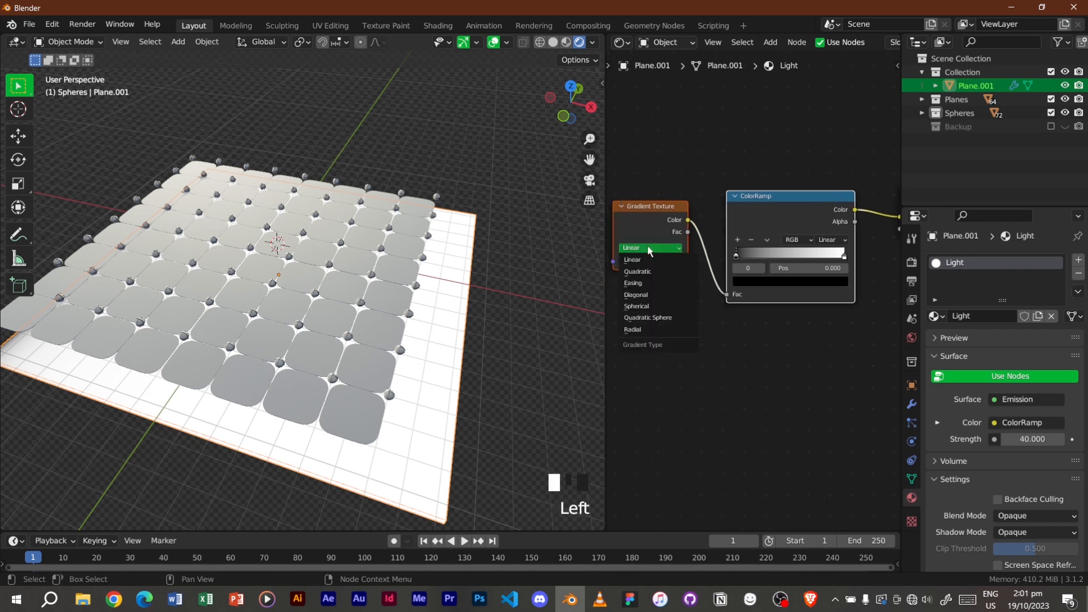
left_click(665, 305)
scroll(808, 258, "up", 4)
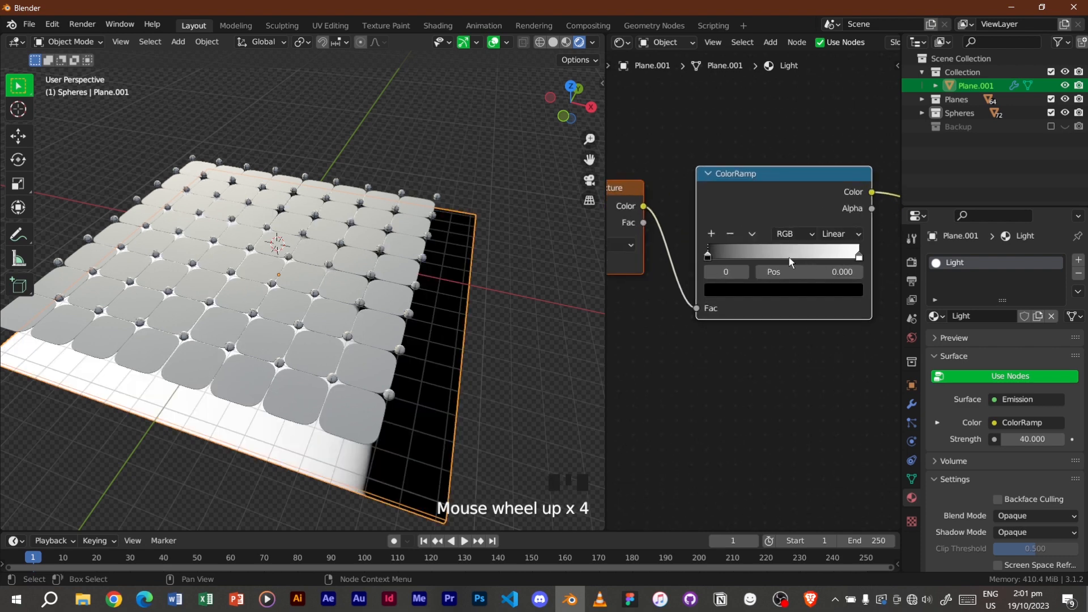
left_click(837, 235)
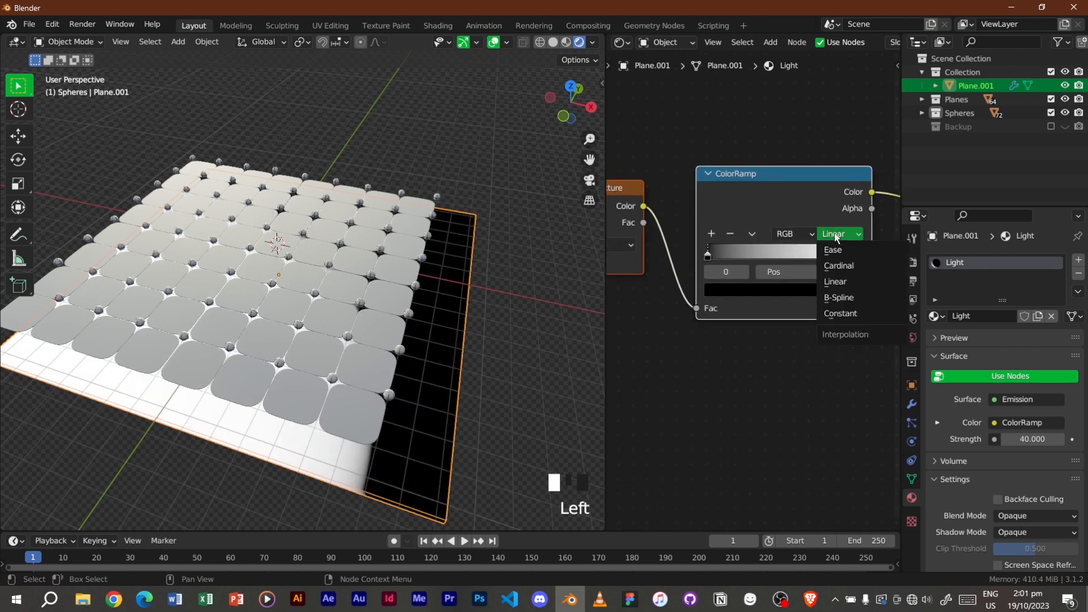
left_click(844, 297)
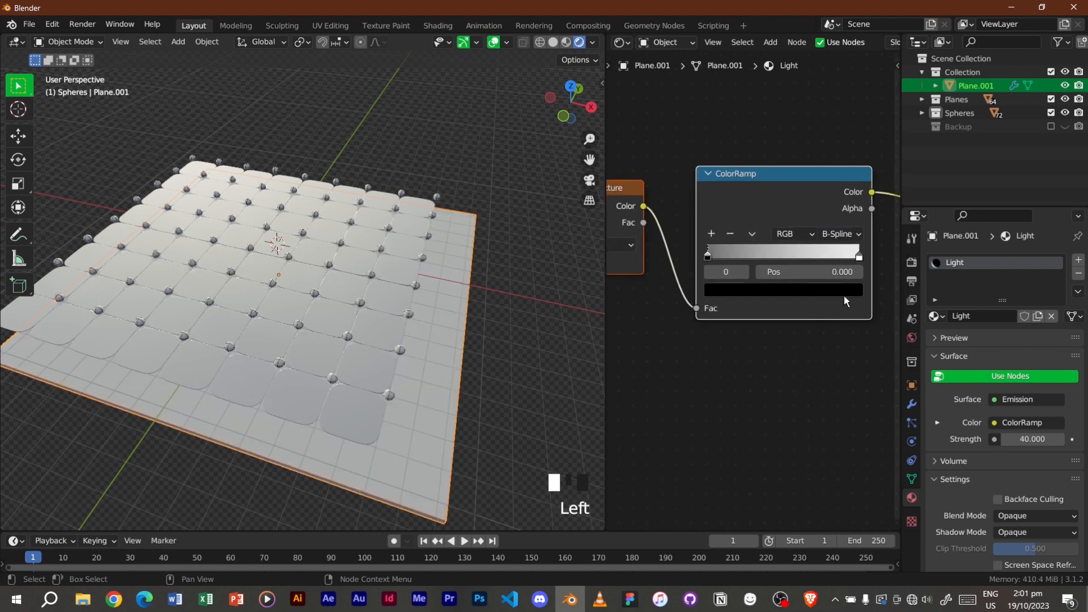
Change the ColorRamp's first color stop, at position 0, from black to pure red
left_click(710, 259)
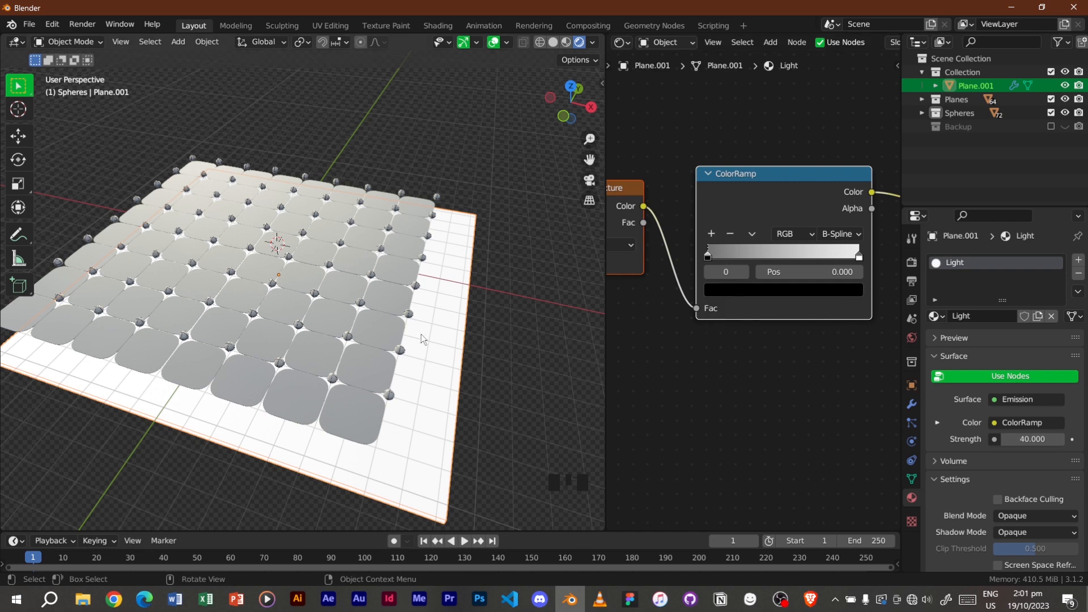
left_click(730, 291)
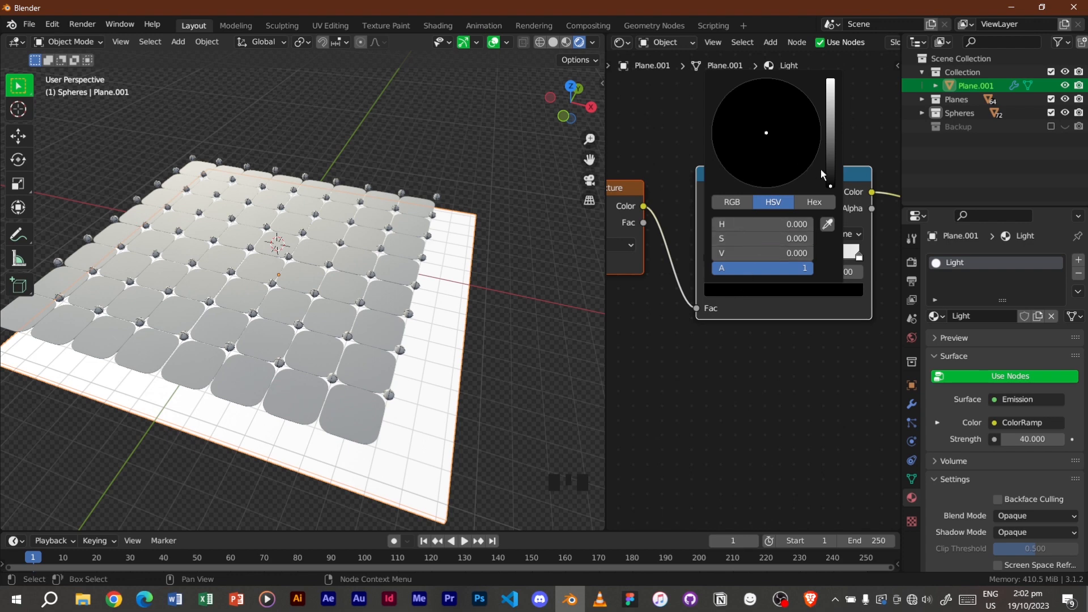
left_click_drag(831, 177, 831, 79)
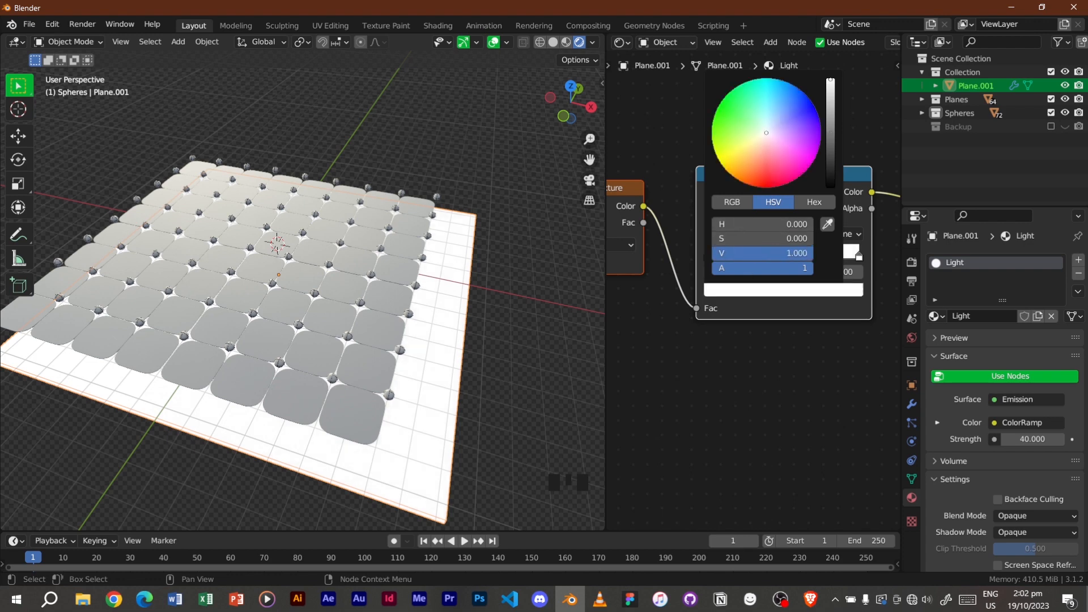
left_click(760, 182)
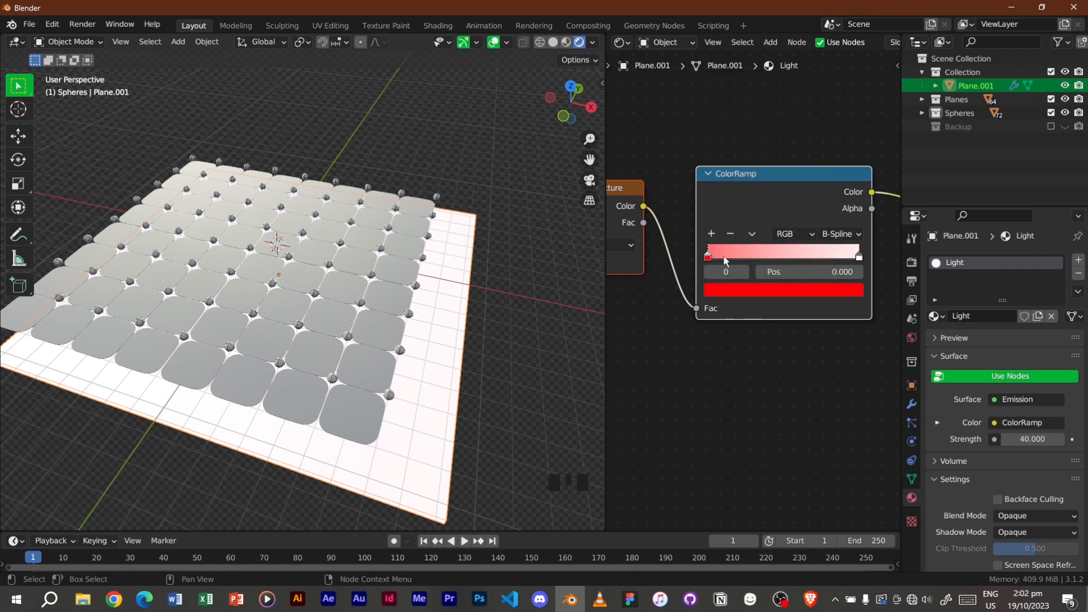
Add an orange color stop just after the ColorRamp's red stop and a yellow one at about 0.28
key("alt")
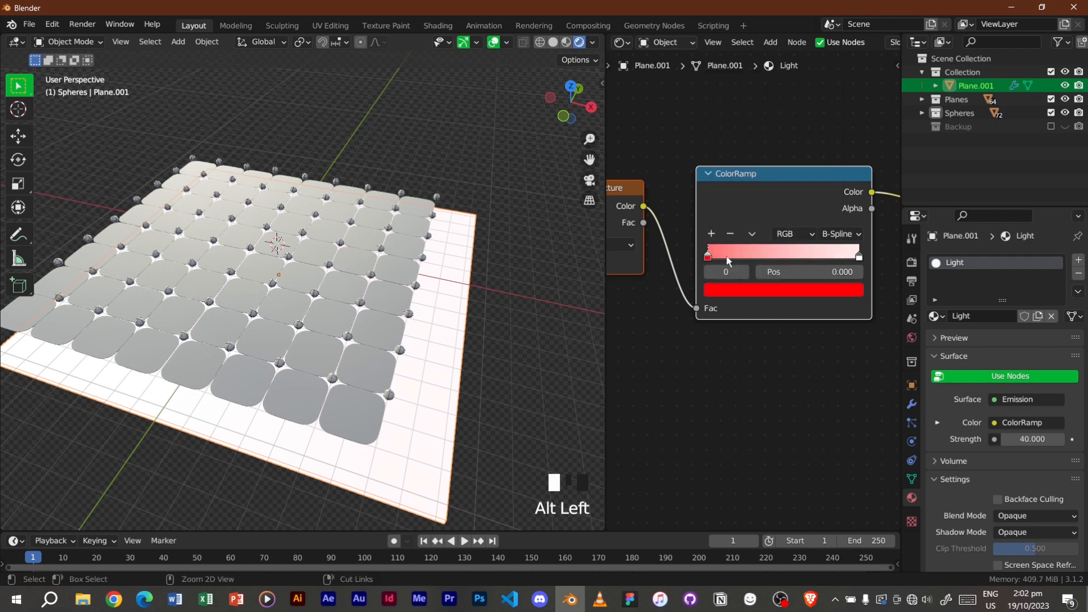
left_click(727, 258, "ctrl")
left_click(750, 288)
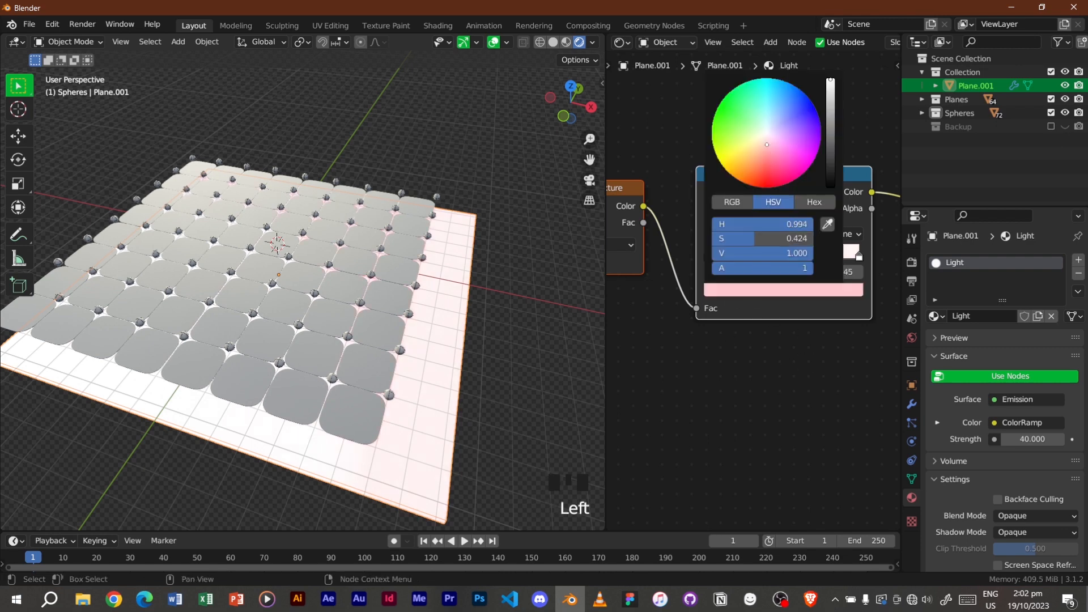
left_click(744, 183)
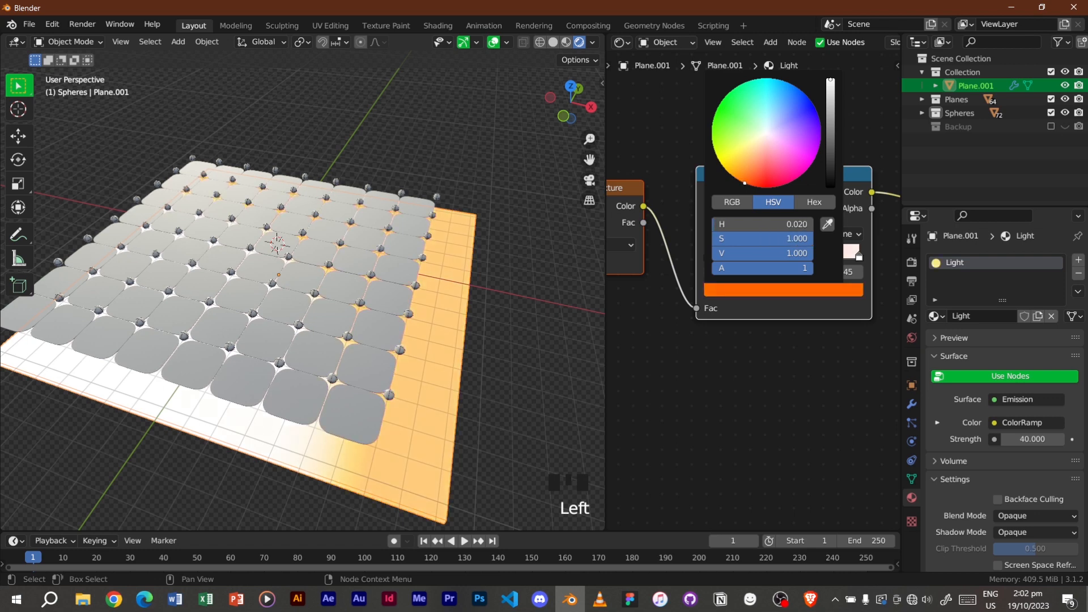
left_click(750, 255, "ctrl")
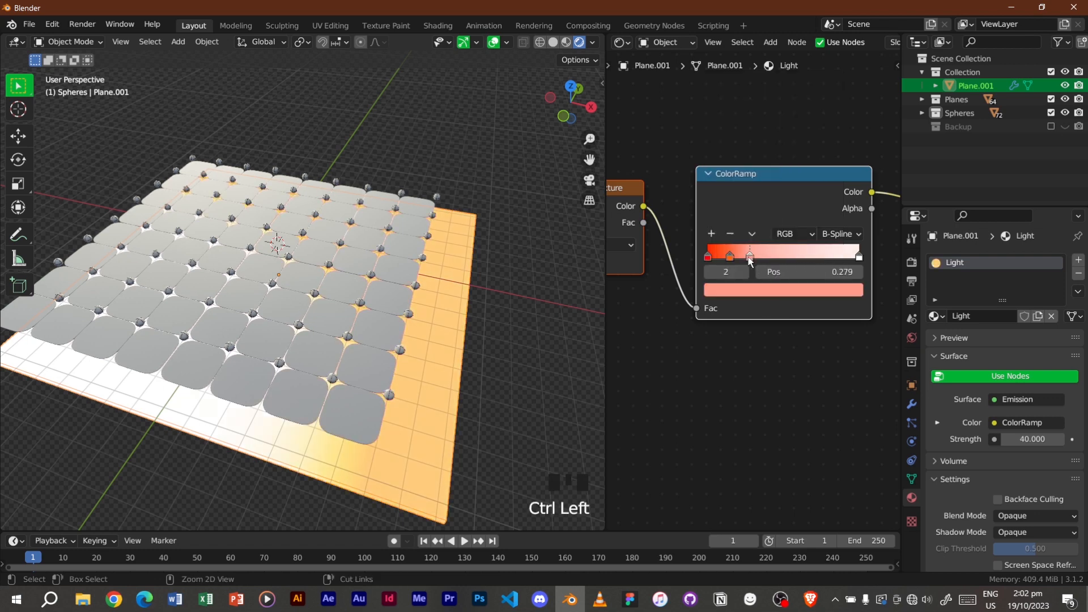
left_click(743, 289)
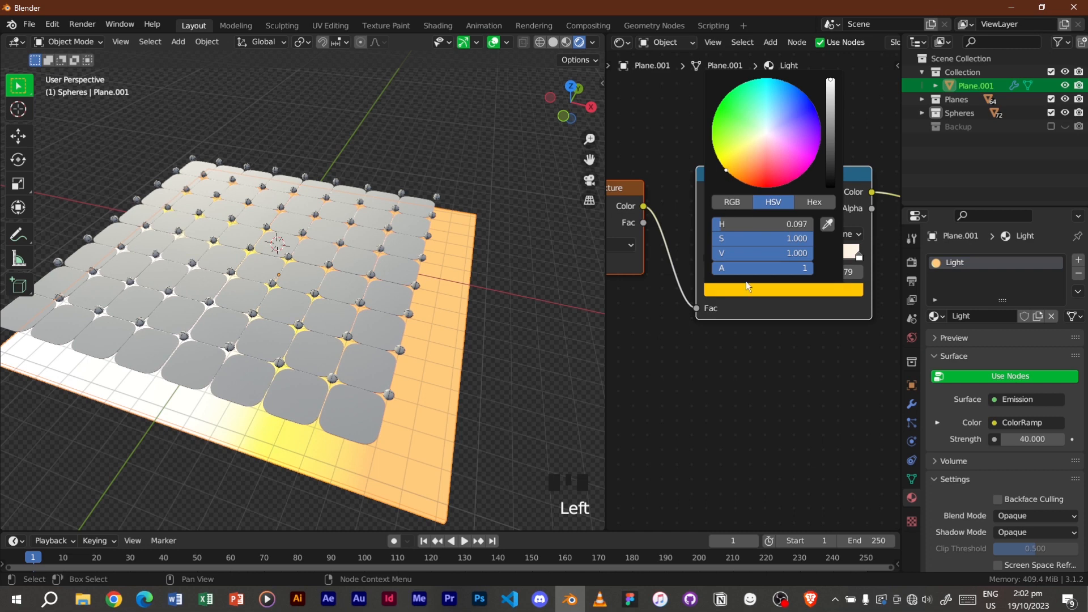
Add a green color stop at about 0.42 and a cyan one at about 0.51 to the ColorRamp
left_click(771, 255, "ctrl")
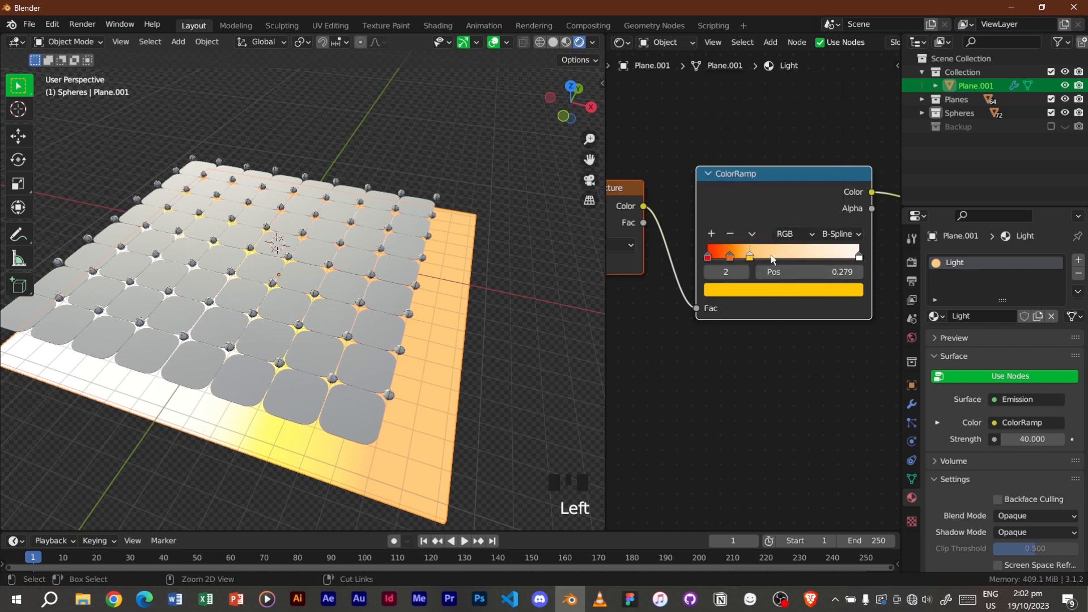
left_click(759, 287)
left_click(727, 158)
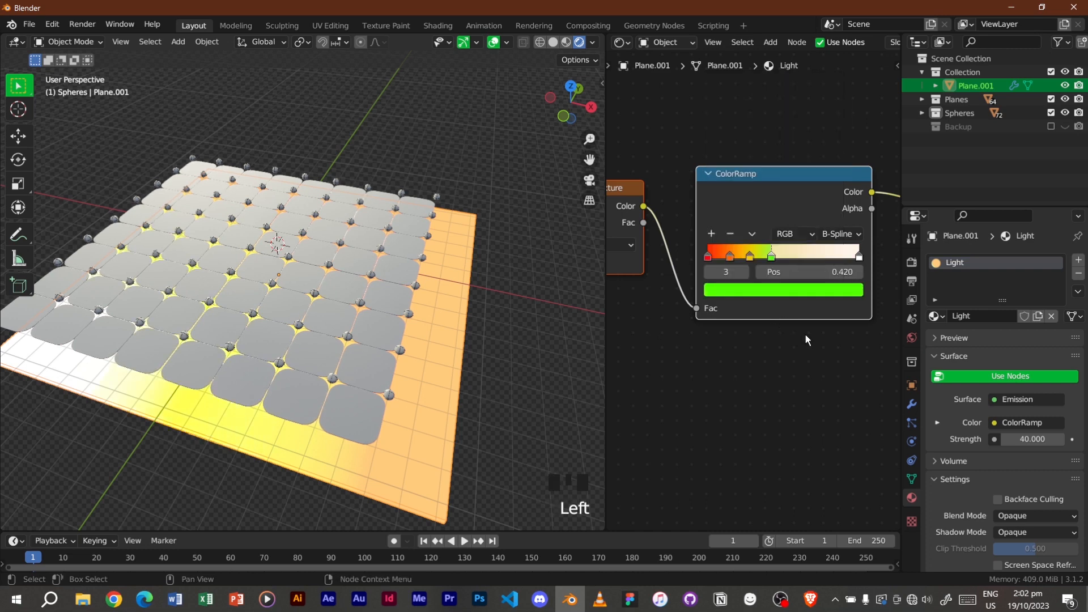
left_click(785, 256, "ctrl")
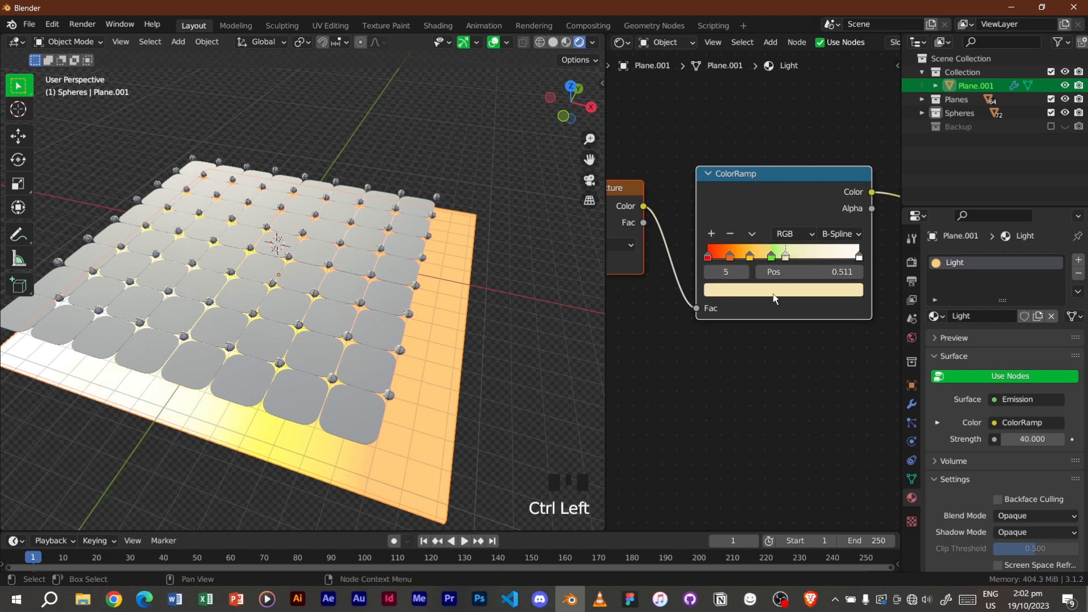
left_click(771, 293)
left_click_drag(755, 121, 771, 81)
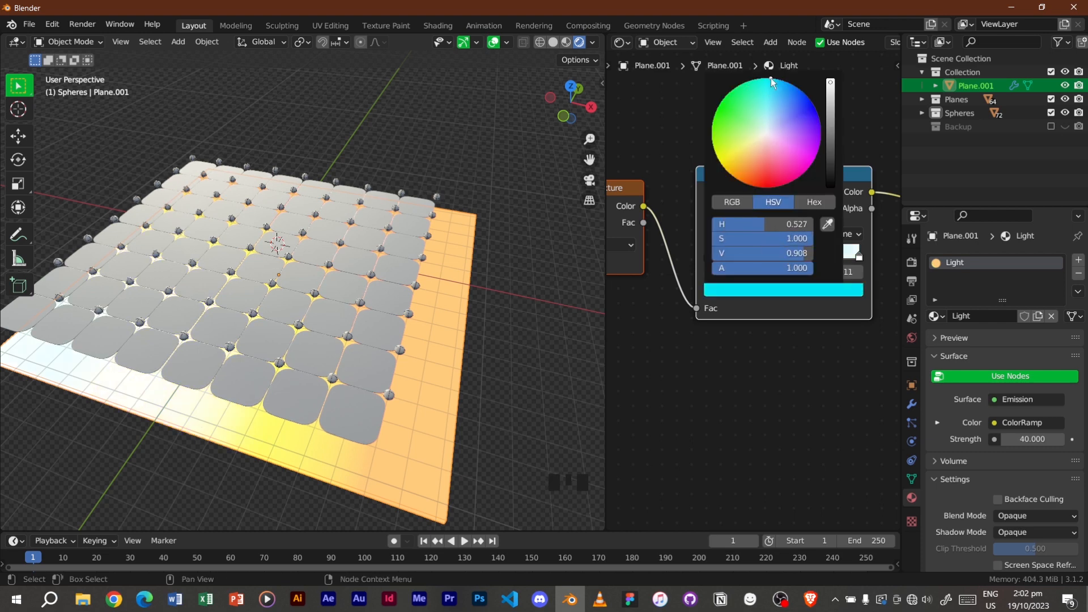
left_click(798, 256, "ctrl")
left_click(771, 290)
left_click_drag(803, 114, 801, 176)
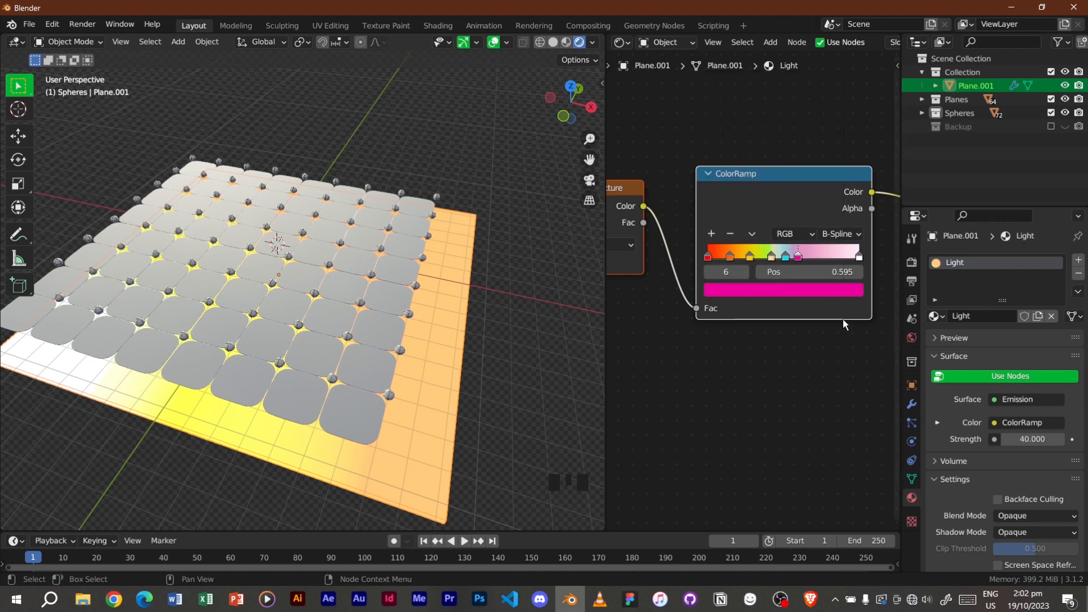
key("ctrl+z")
key("ctrl+z")
Change the ColorRamp's last color stop from white to magenta
left_click(858, 258)
left_click(858, 258)
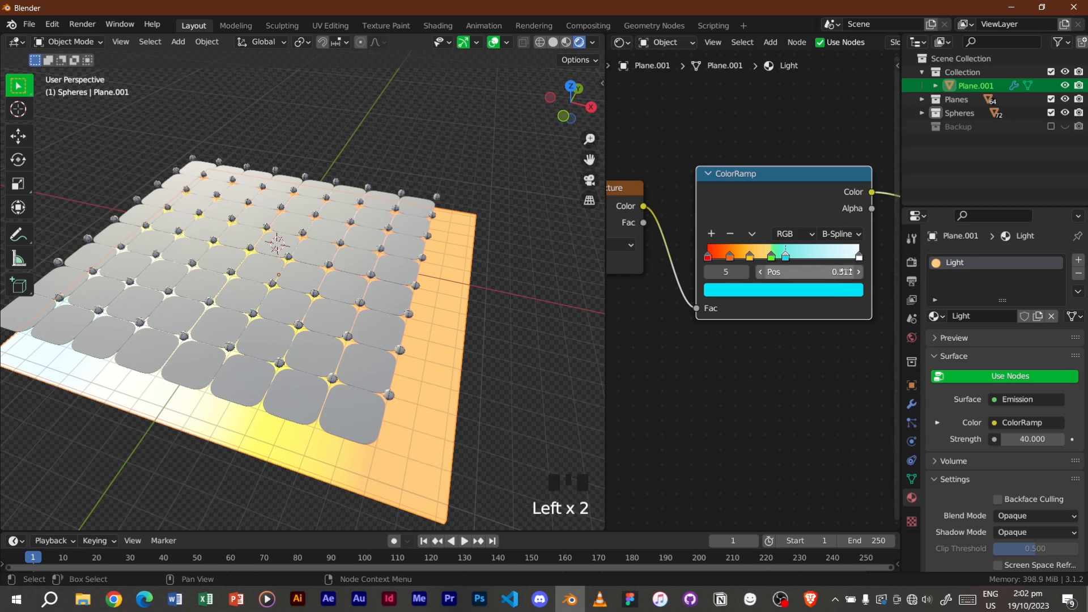
left_click(859, 256)
left_click(827, 290)
mouse_move(811, 138)
left_mouse_down()
mouse_move(793, 180)
mouse_move(802, 174)
left_mouse_up()
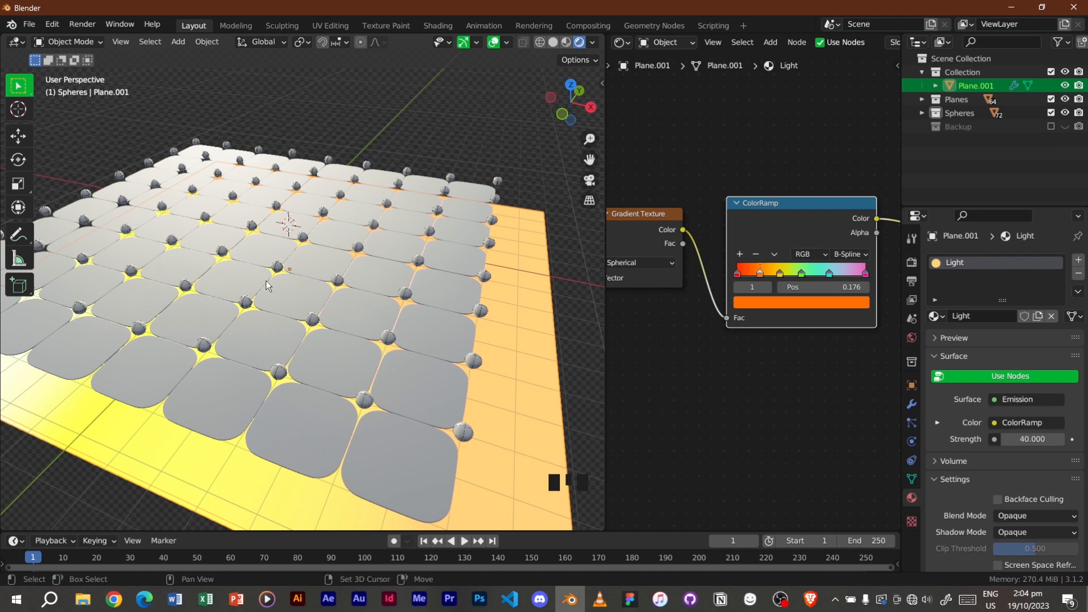
Add a camera, look through it and move it back about 9.9 m along its local Z axis
key("shift+a")
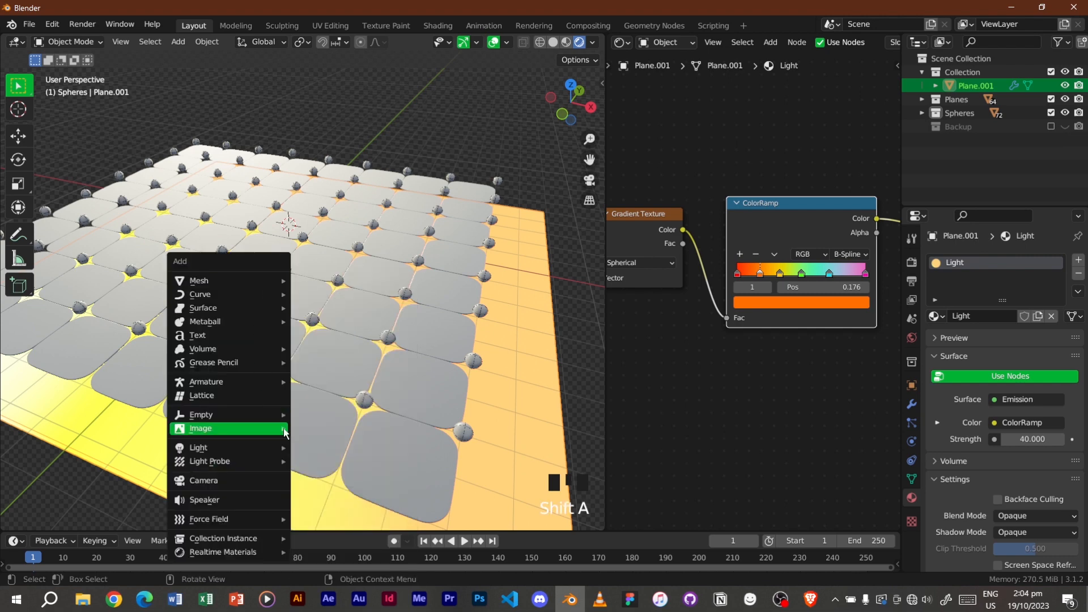
left_click(267, 480)
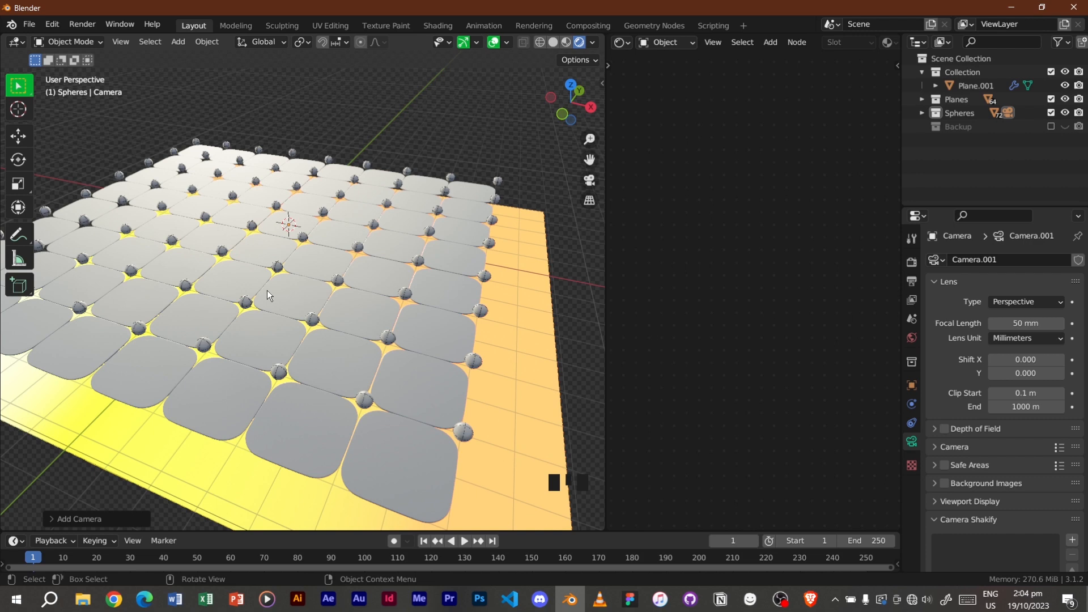
key("KP_0")
key("g")
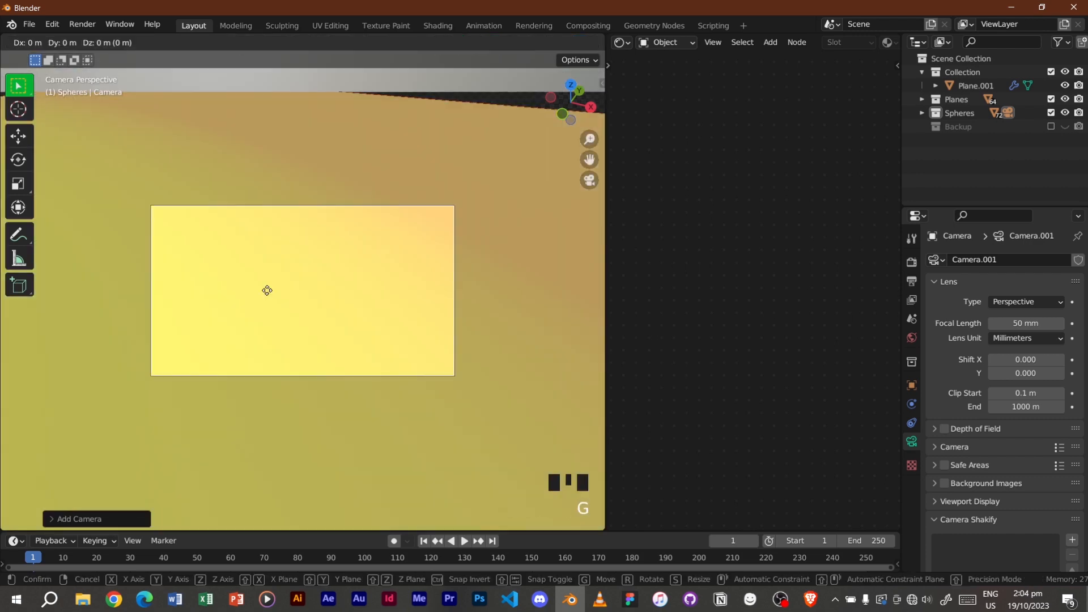
key("z")
key("z")
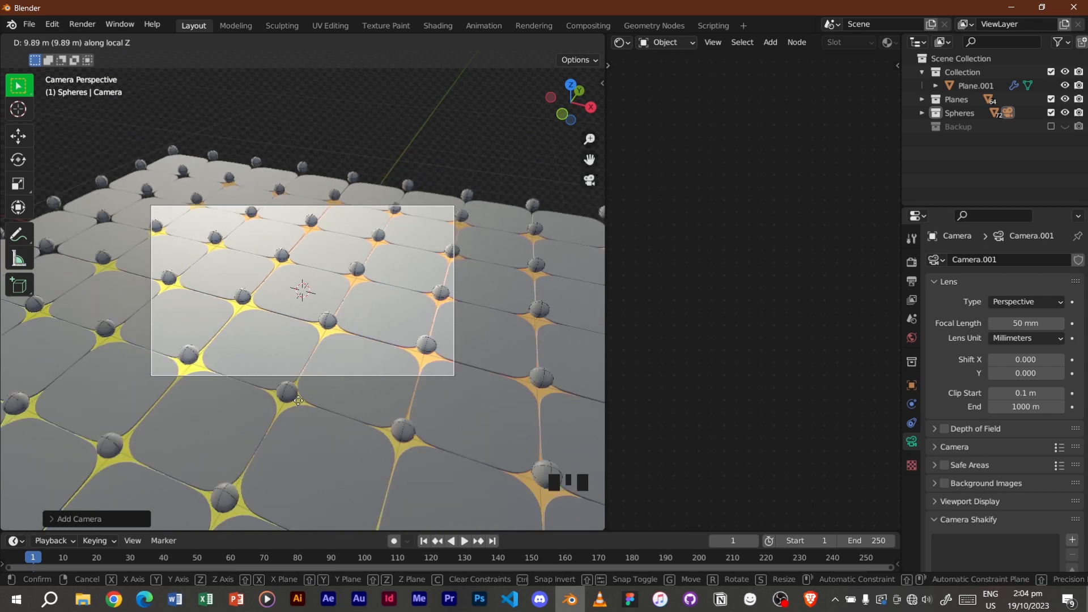
left_click(299, 400)
Hide the viewport overlays in the camera view
scroll(297, 263, "up", 4)
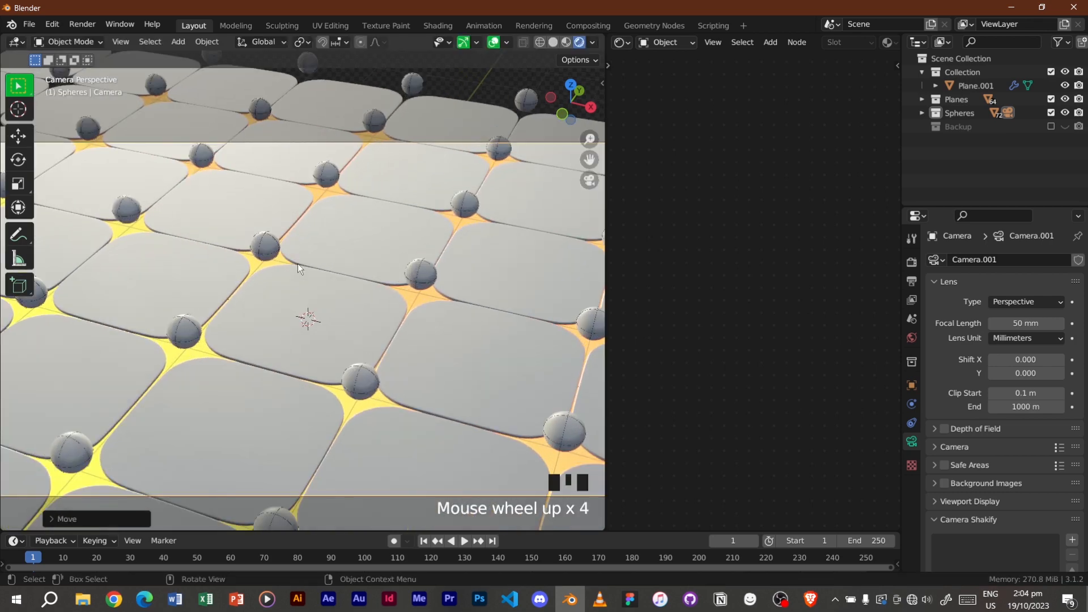
scroll(297, 264, "down", 1)
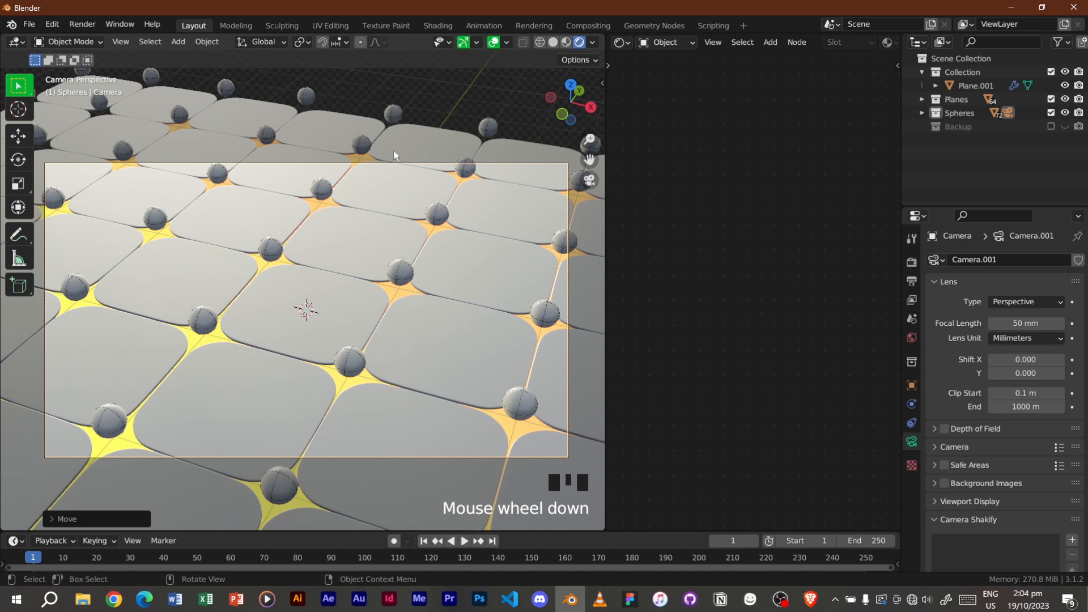
left_click(494, 42)
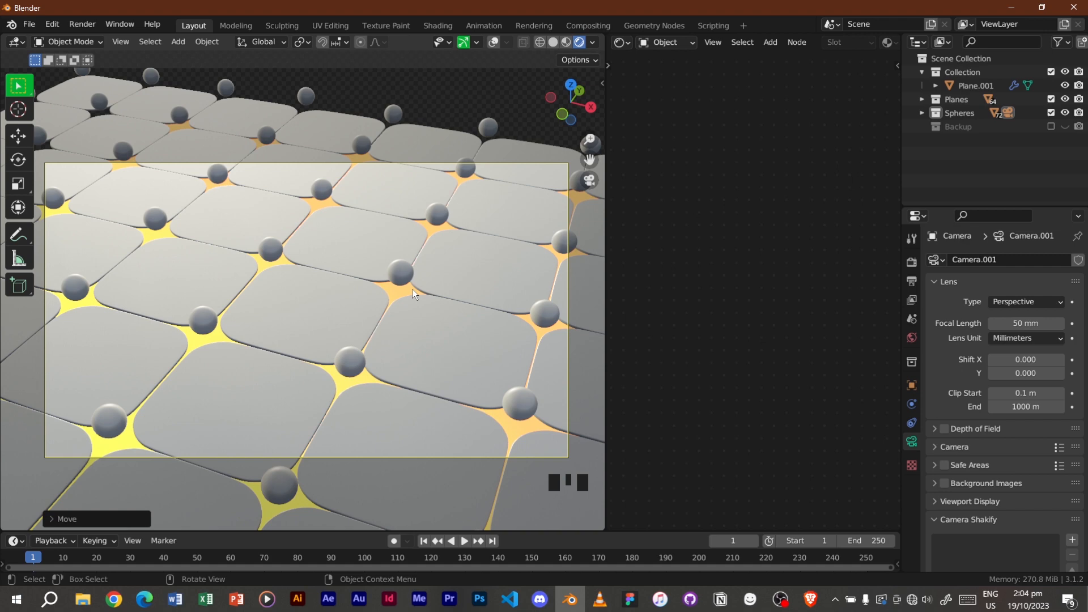
key("n")
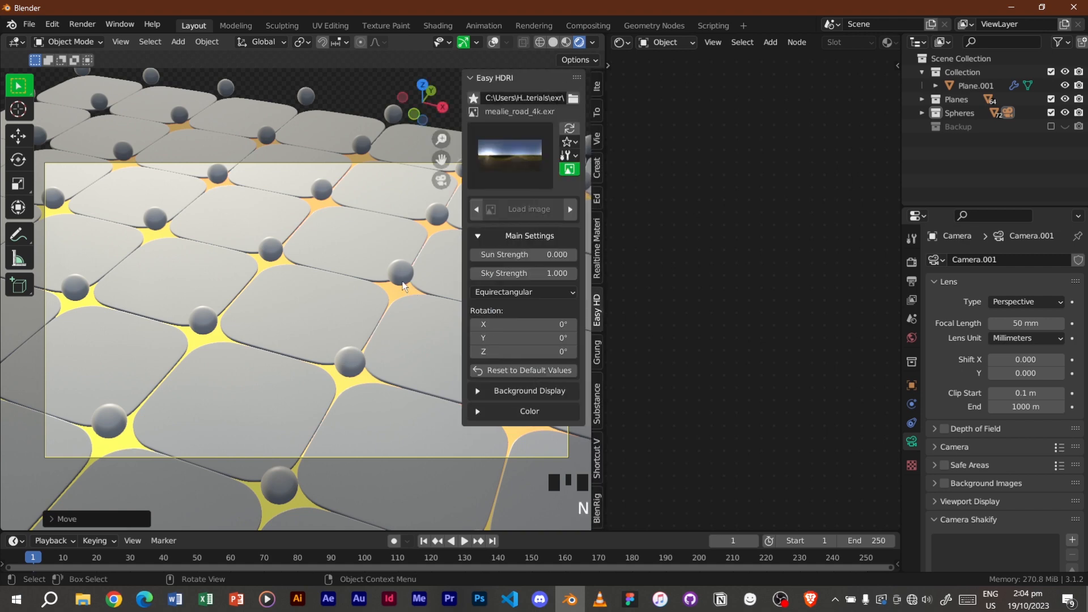
key("n")
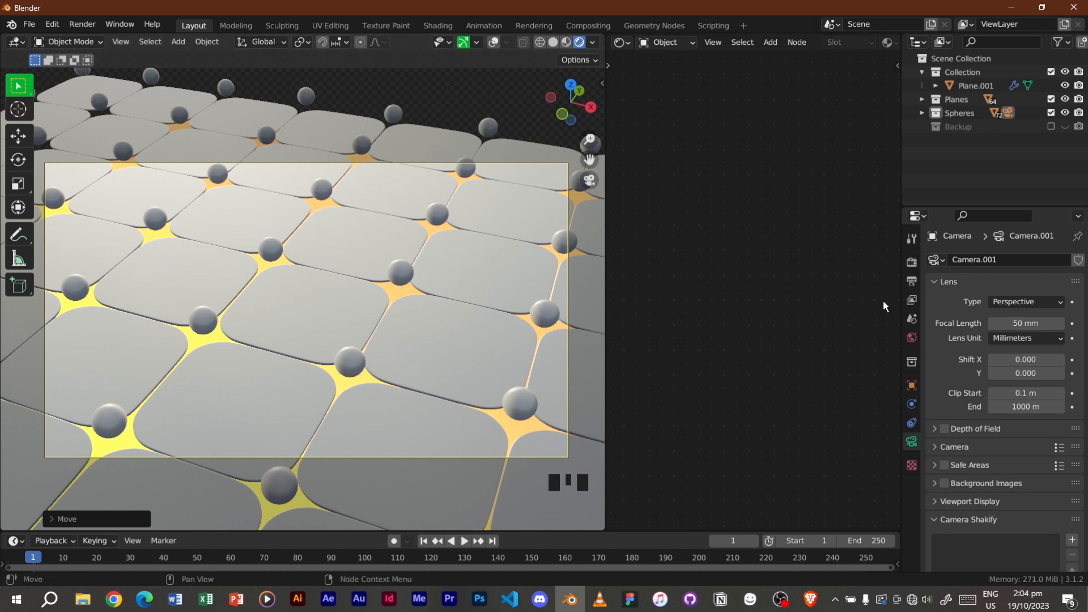
Enable Ambient Occlusion and Bloom in the Eevee render settings
left_click(910, 263)
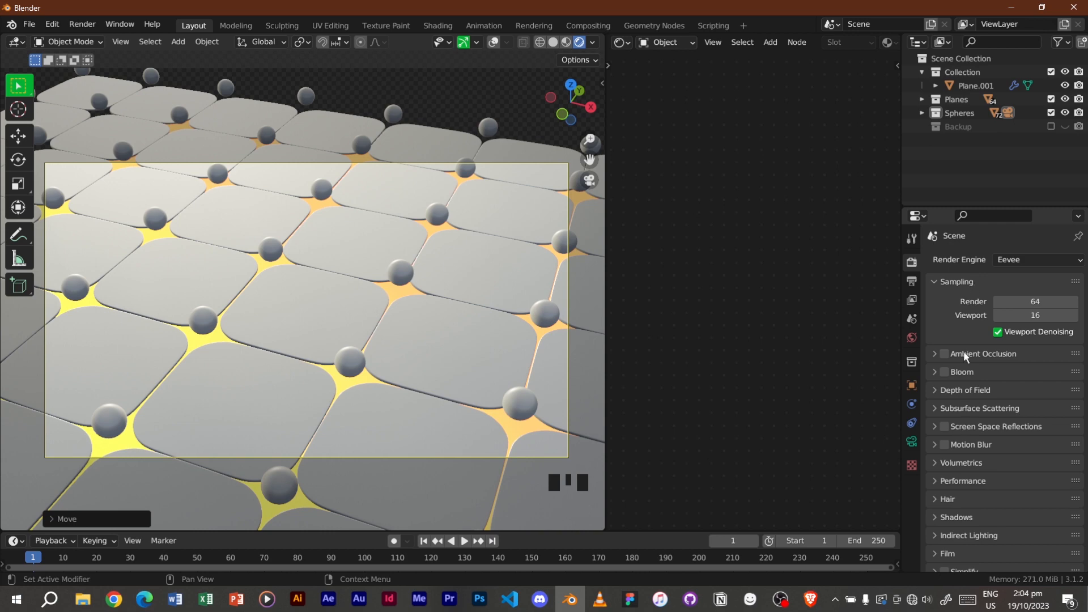
left_click(945, 354)
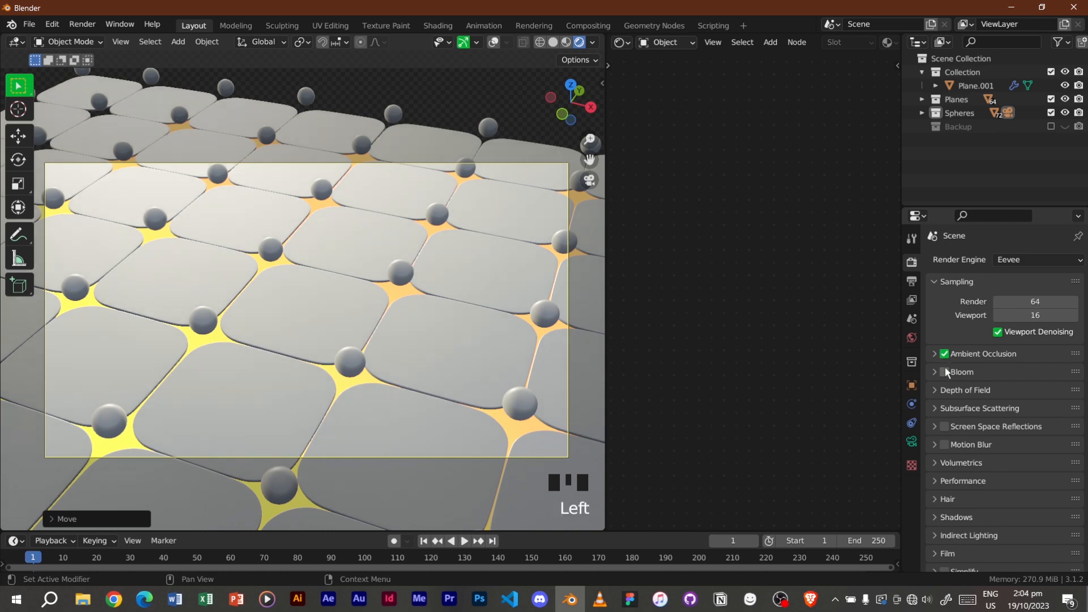
left_click(945, 372)
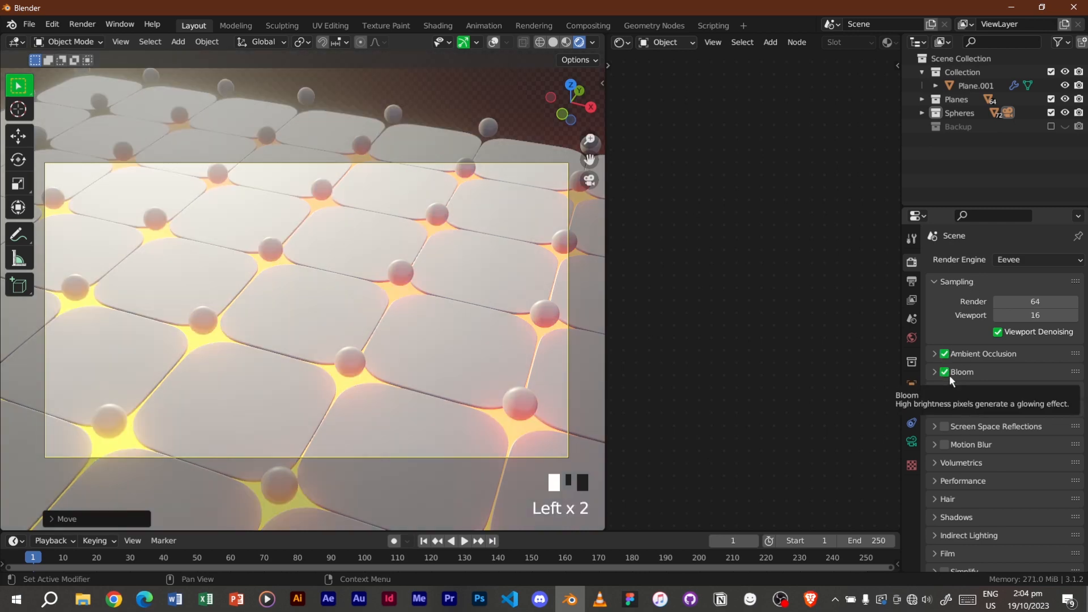
Enable Screen Space Reflections in the Eevee render settings
left_click(933, 426)
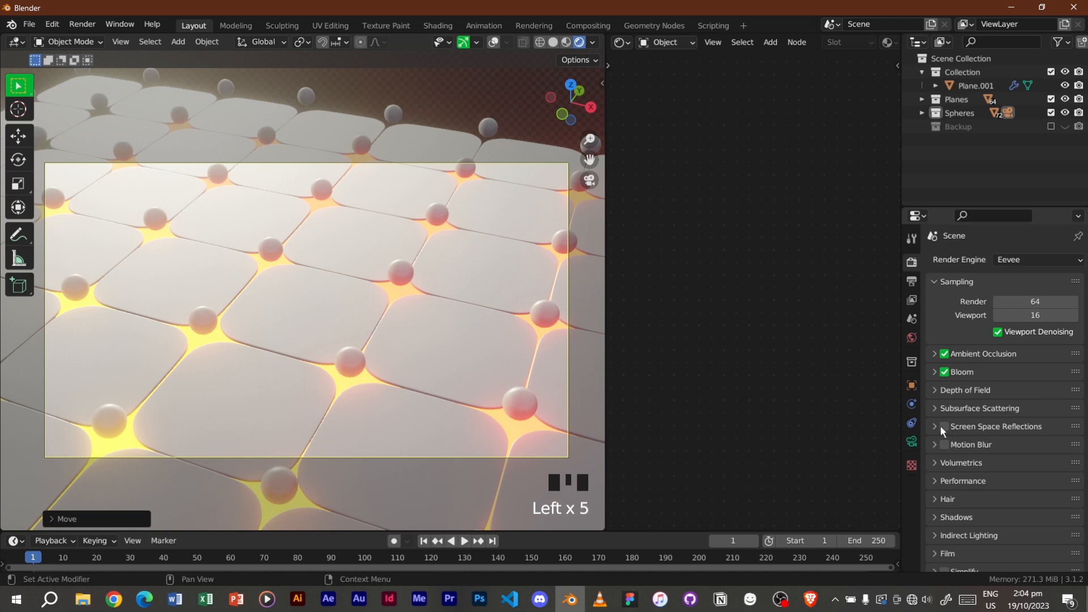
left_click(940, 426)
left_click(936, 425)
left_click(993, 446)
left_click(934, 425)
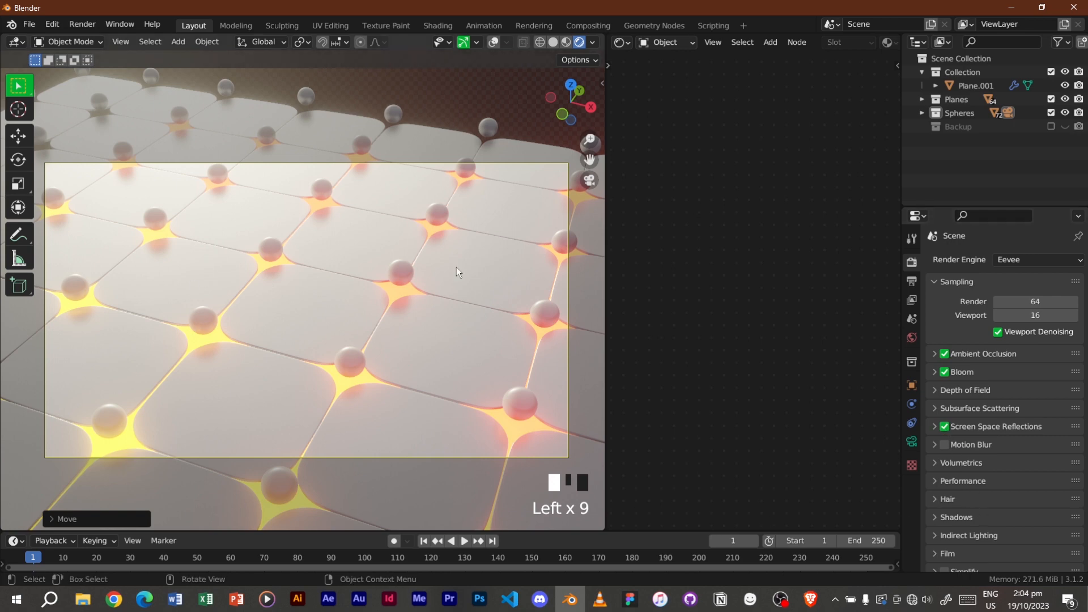
Set the HDRI's Sky Strength to 0.15 in the Easy HDRI settings
key("n")
left_click(506, 272)
type("0.15")
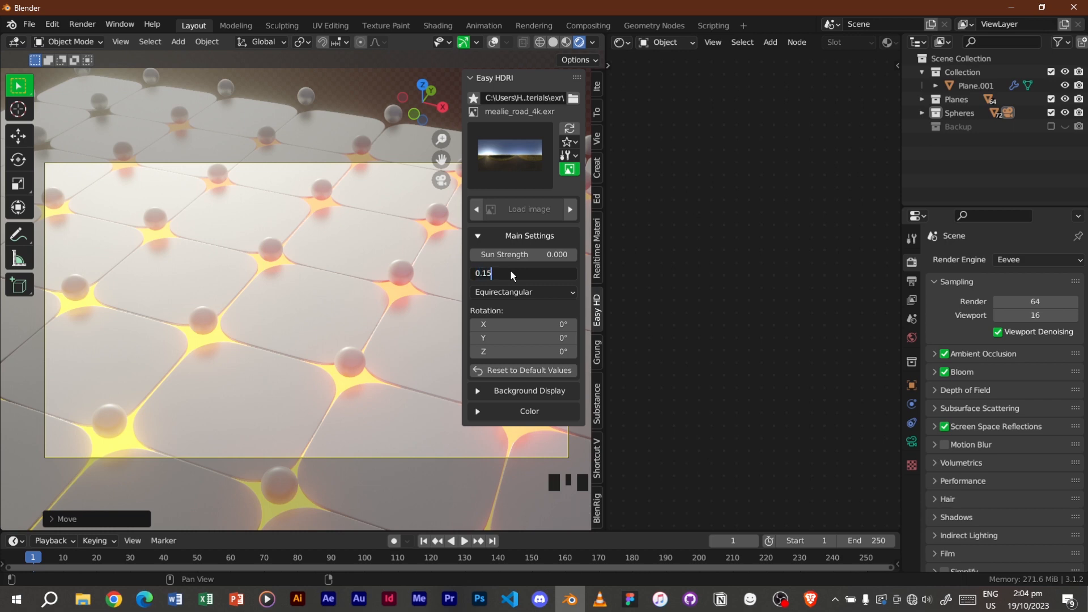
key("Return")
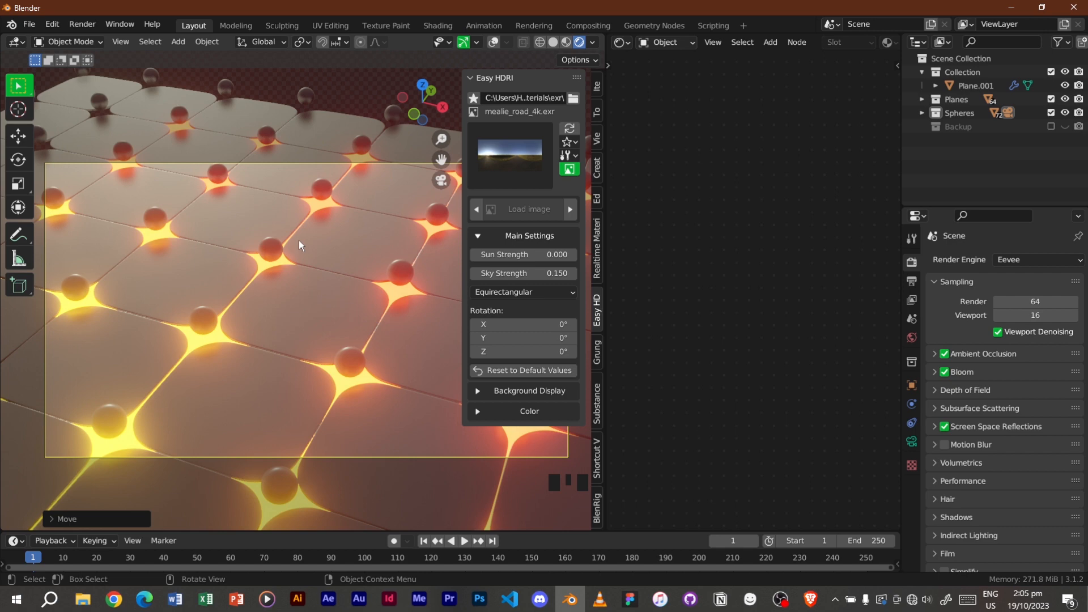
key("n")
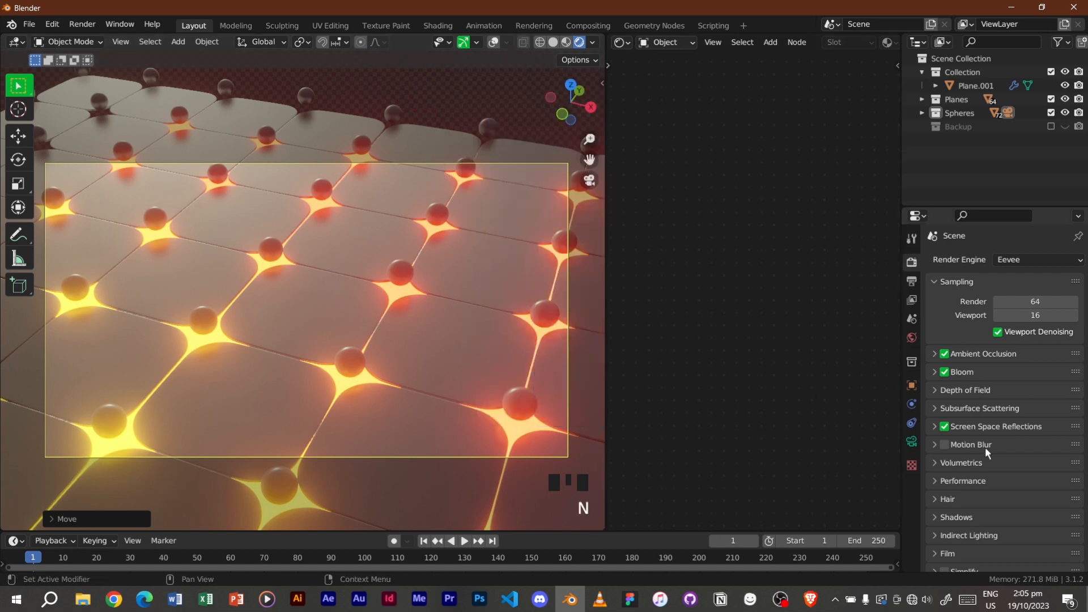
Set the Color Management Look to Very High Contrast
scroll(990, 459, "down", 4)
left_click(953, 561)
scroll(997, 527, "down", 6)
left_click(1035, 493)
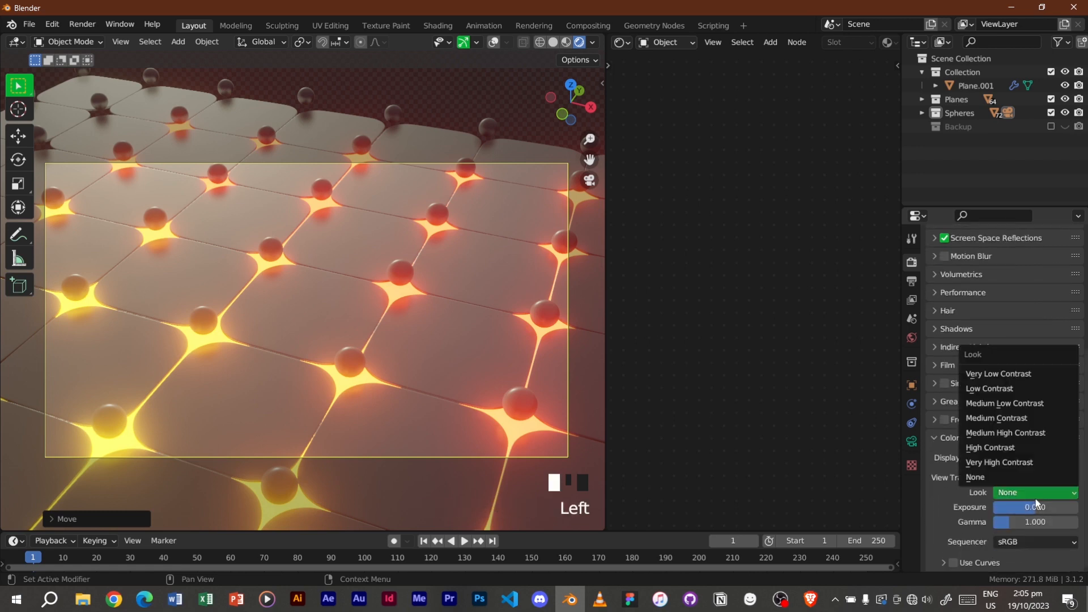
left_click(1016, 448)
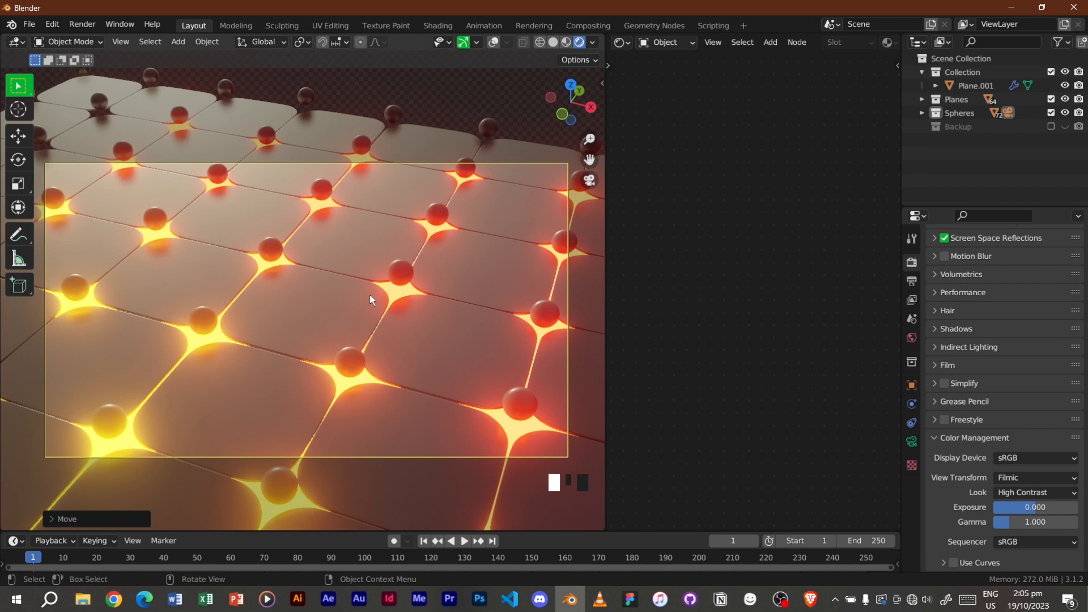
left_click(1021, 492)
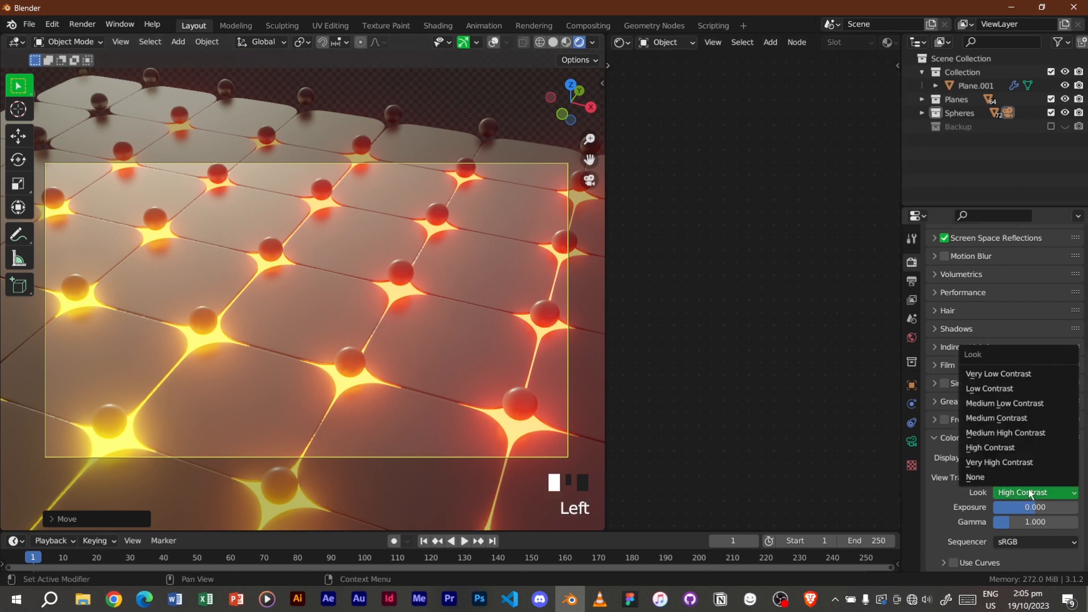
left_click(1005, 463)
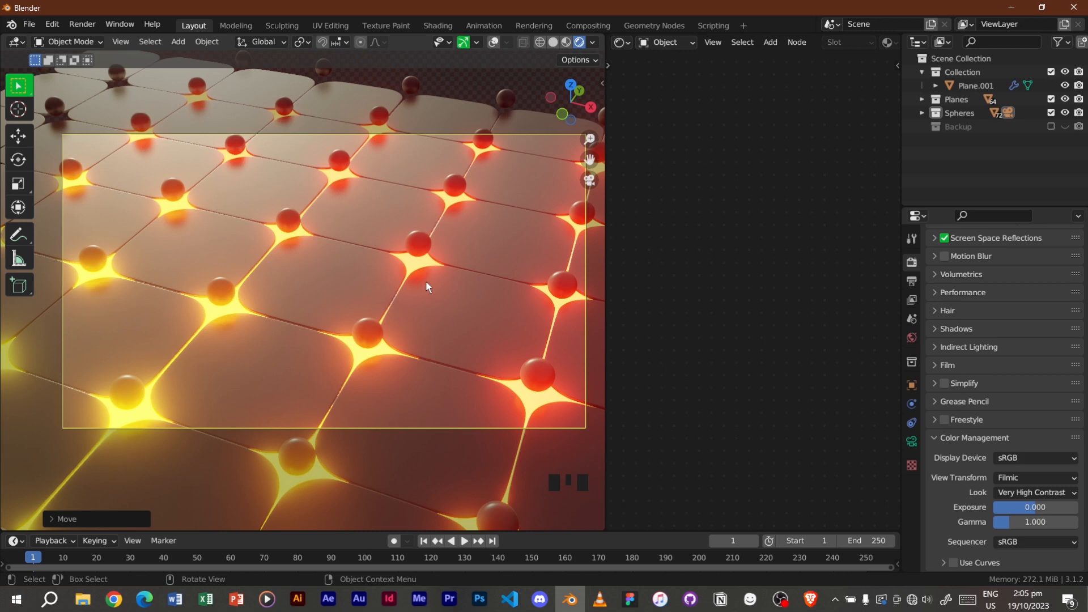
Play the animation in the viewport and render frame 1 as a still image
key("space")
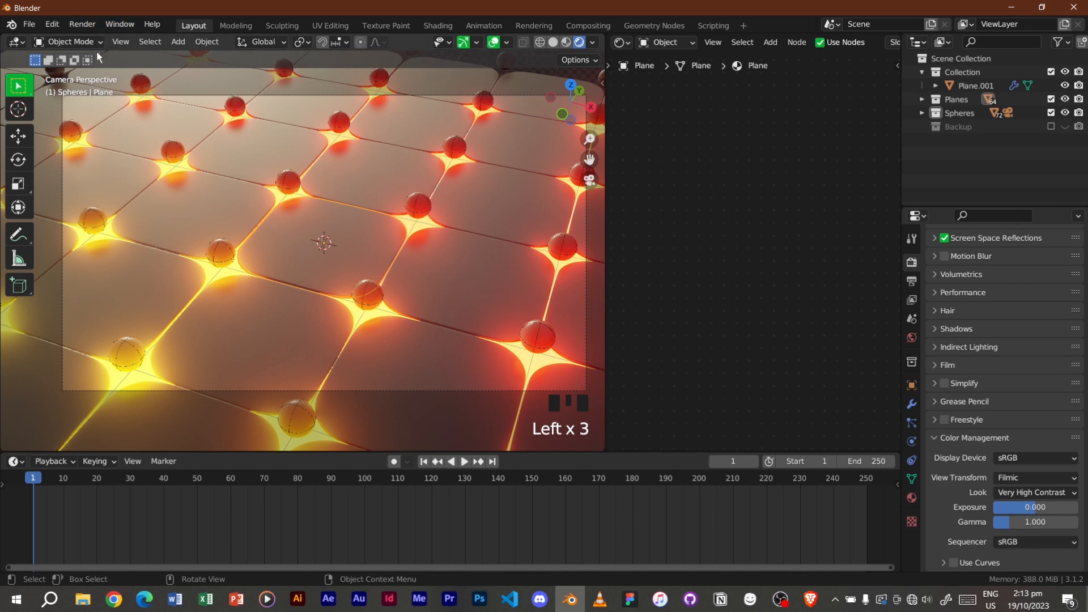
left_click(88, 23)
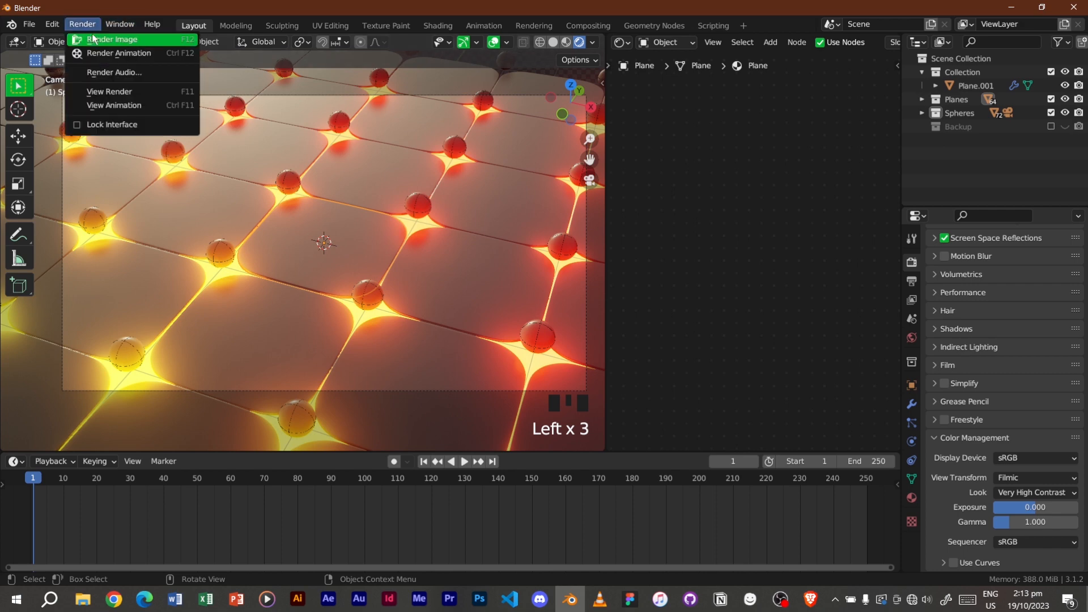
left_click(92, 37)
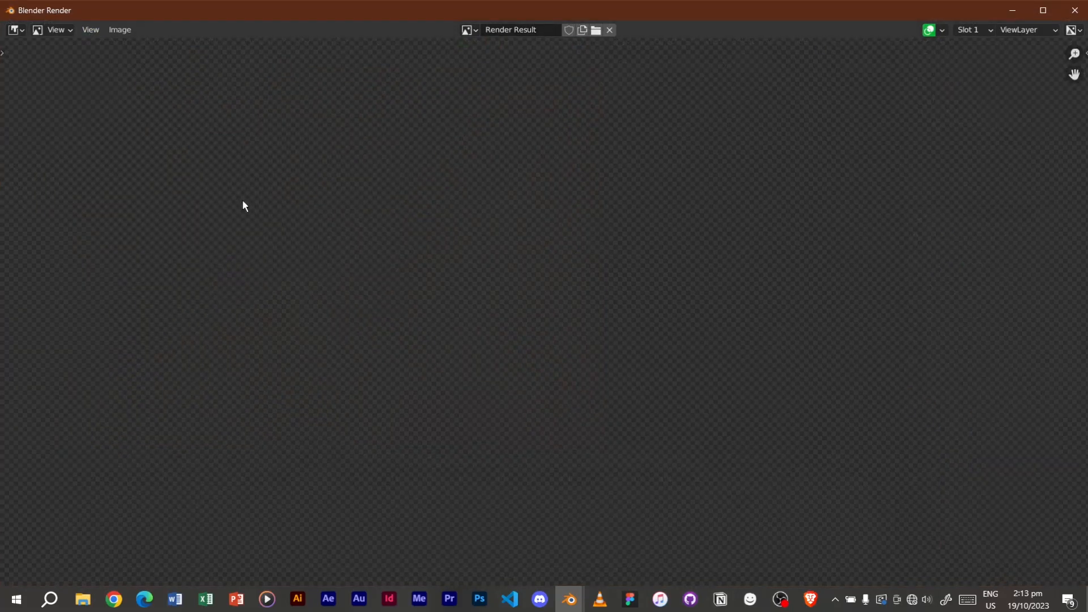